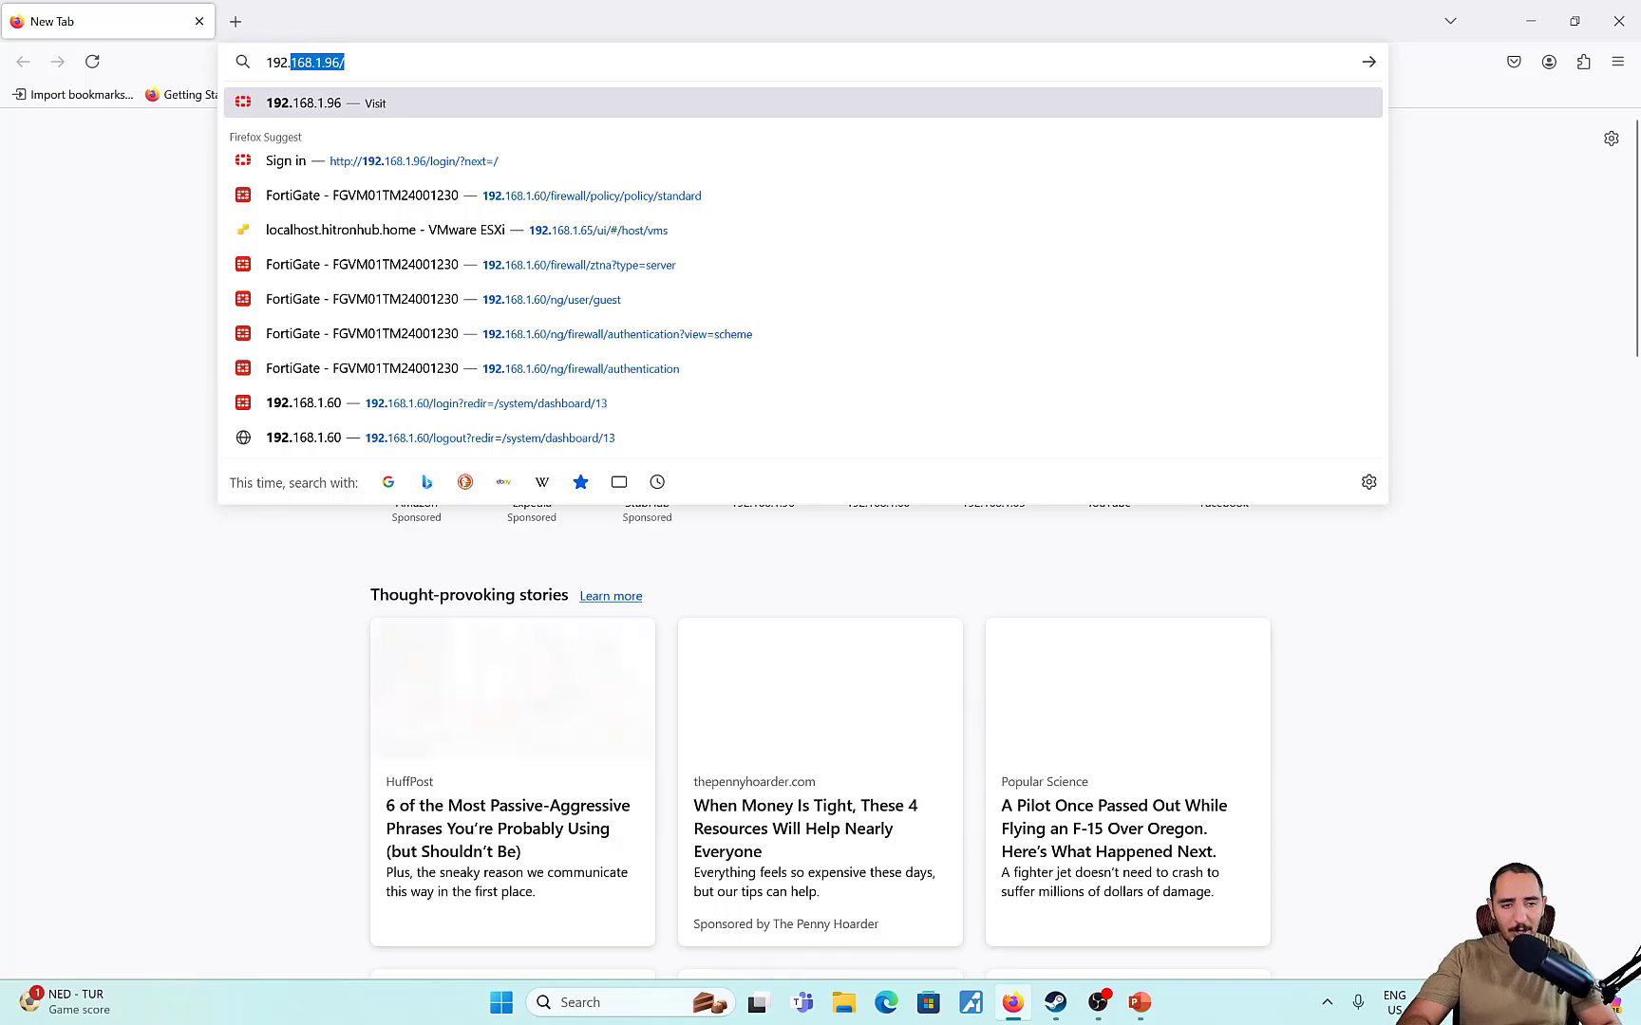
Step: Load the FortiGate login page at 192.168.1.60
key(End)
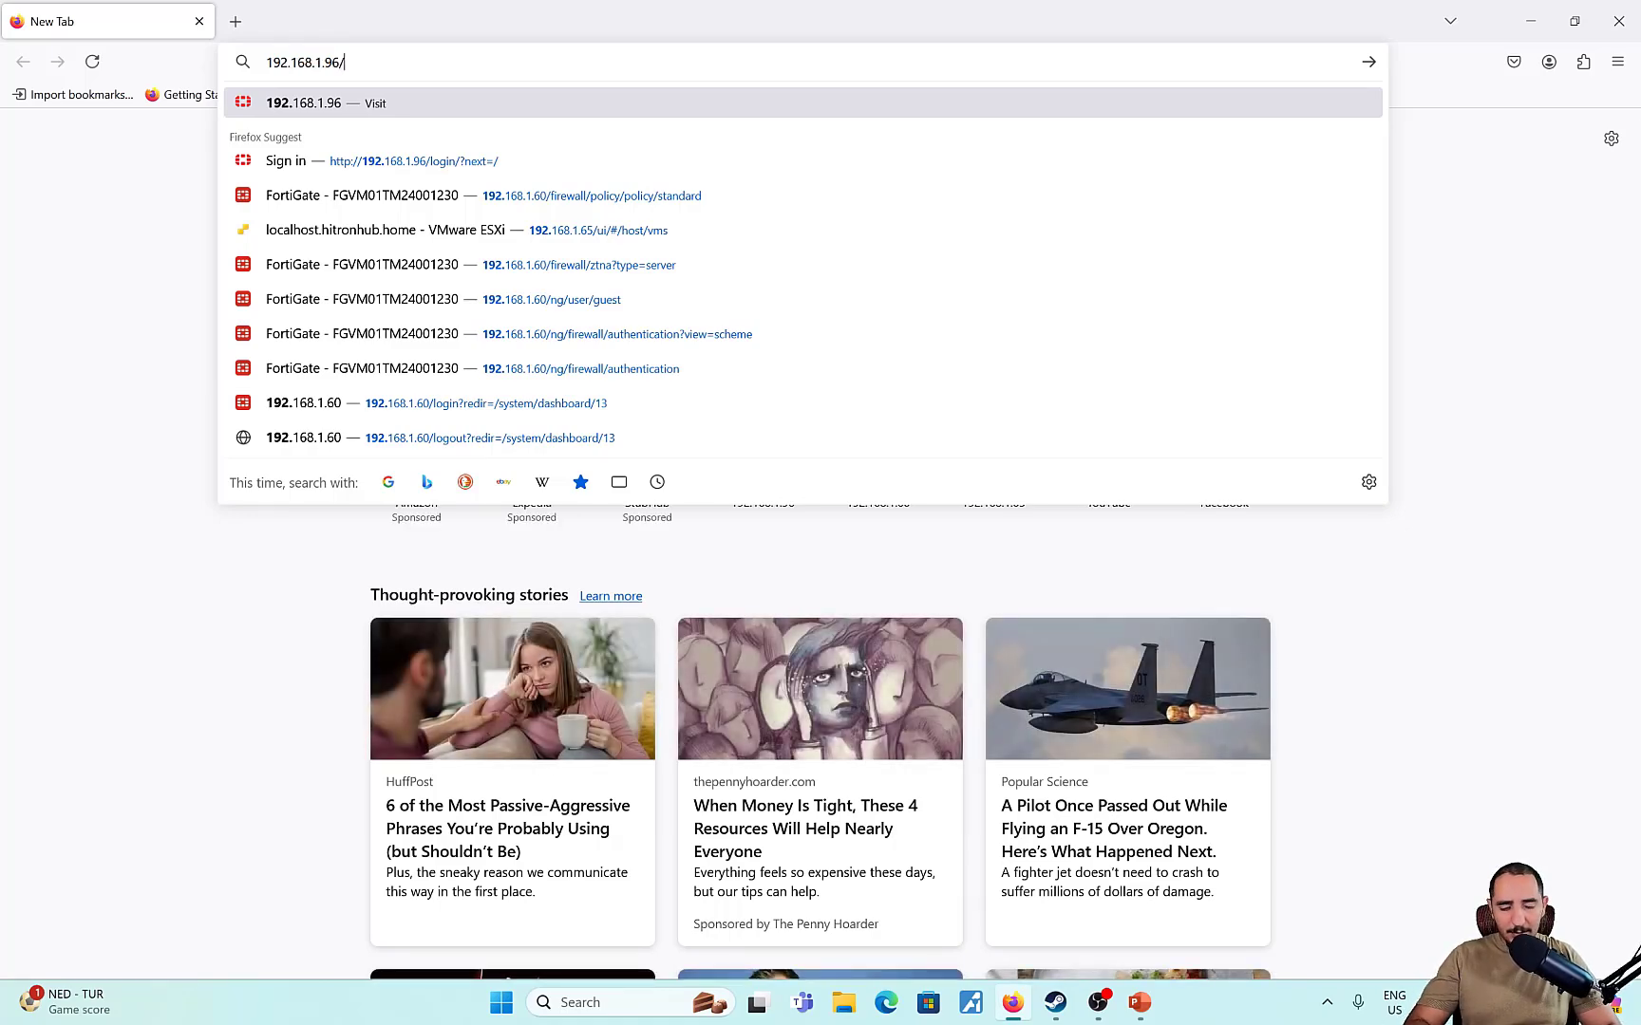
key(BackSpace)
key(BackSpace)
key(BackSpace)
text(60)
key(Return)
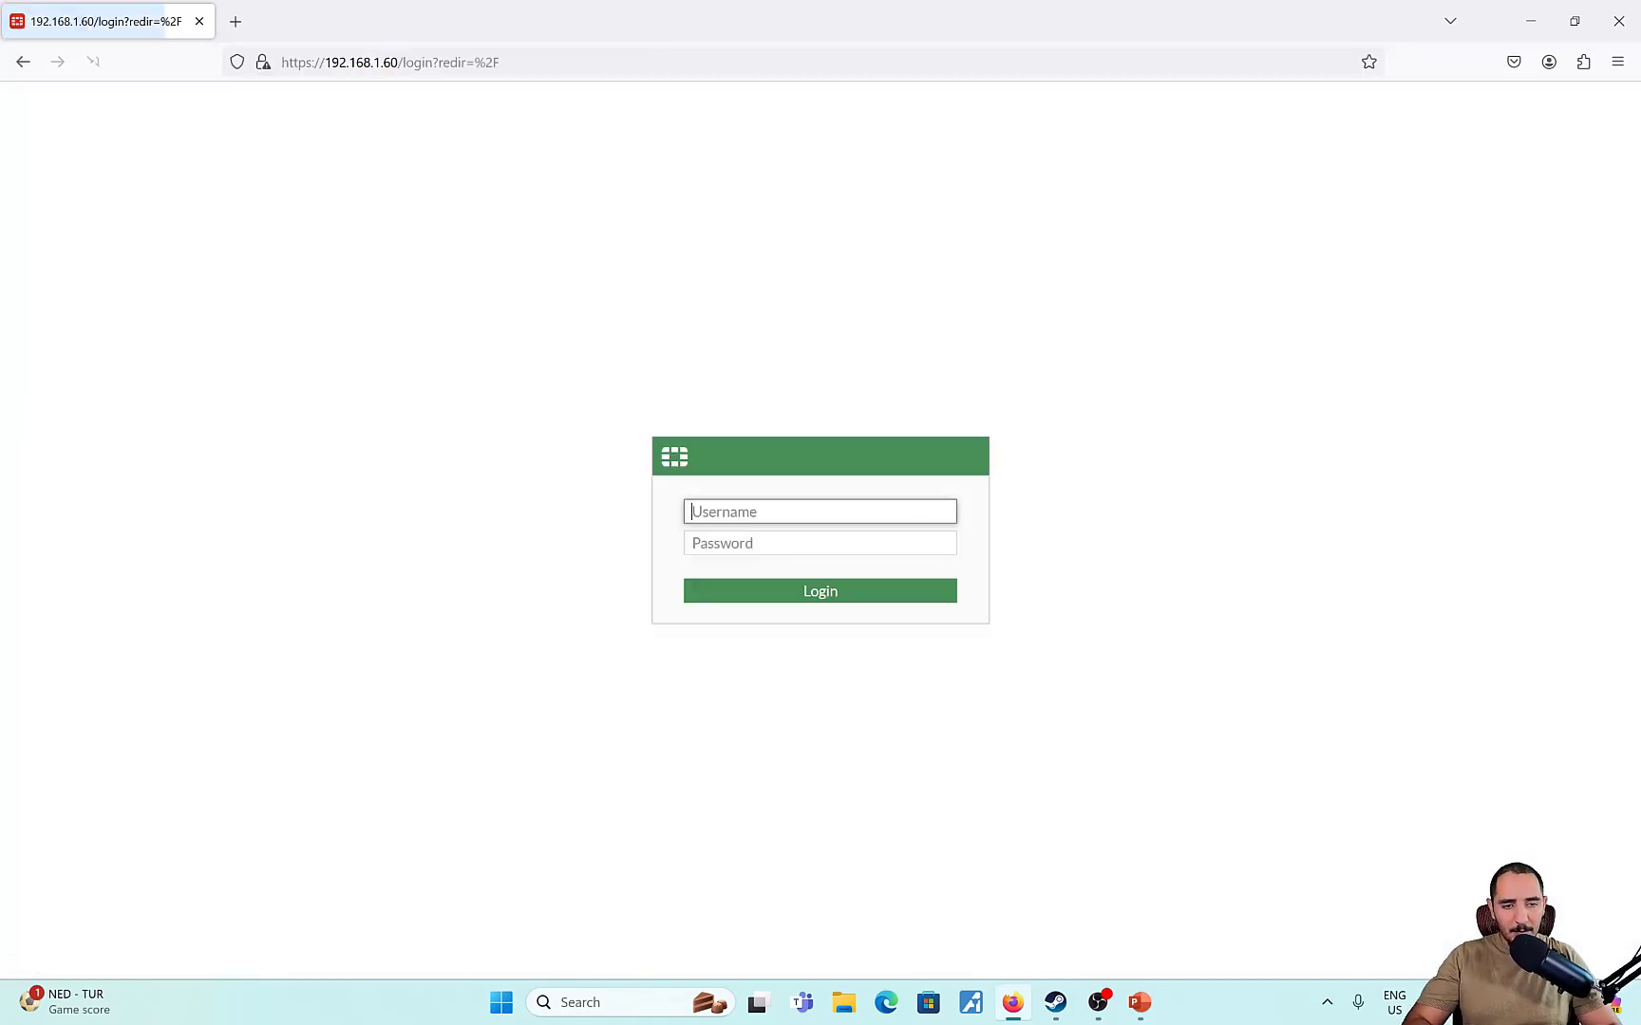
Step: Sign in with the admin username and the account password
text(admin)
key(Tab)
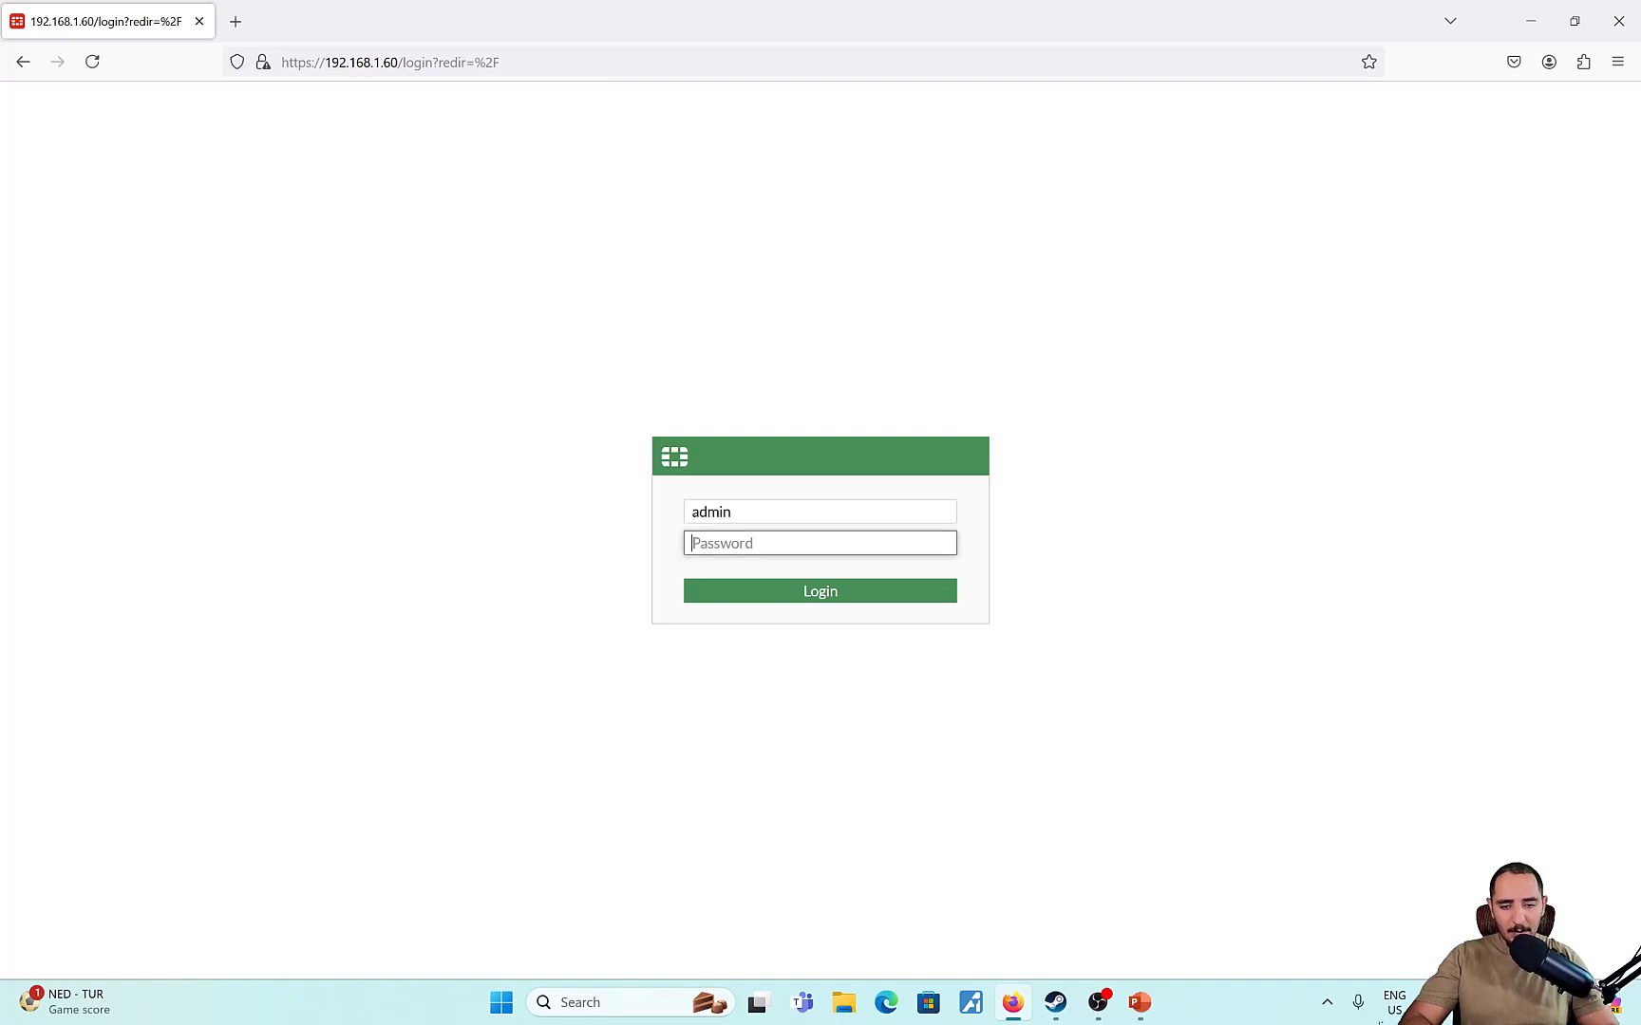
text(******)
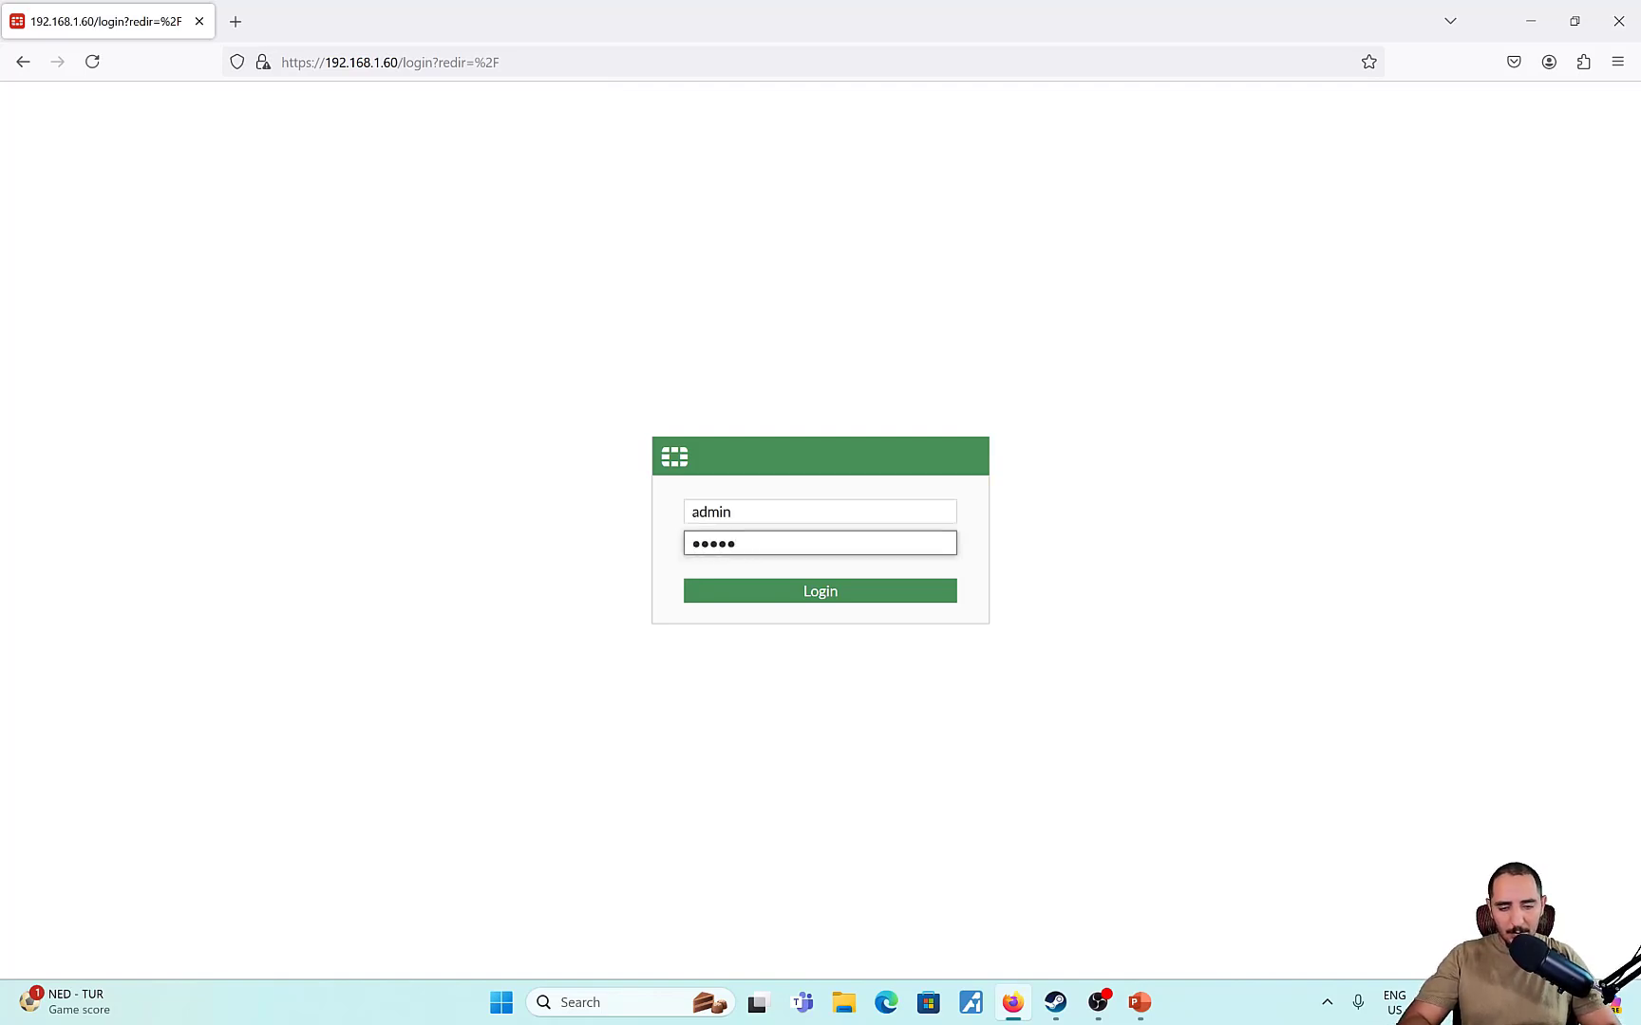
key(Return)
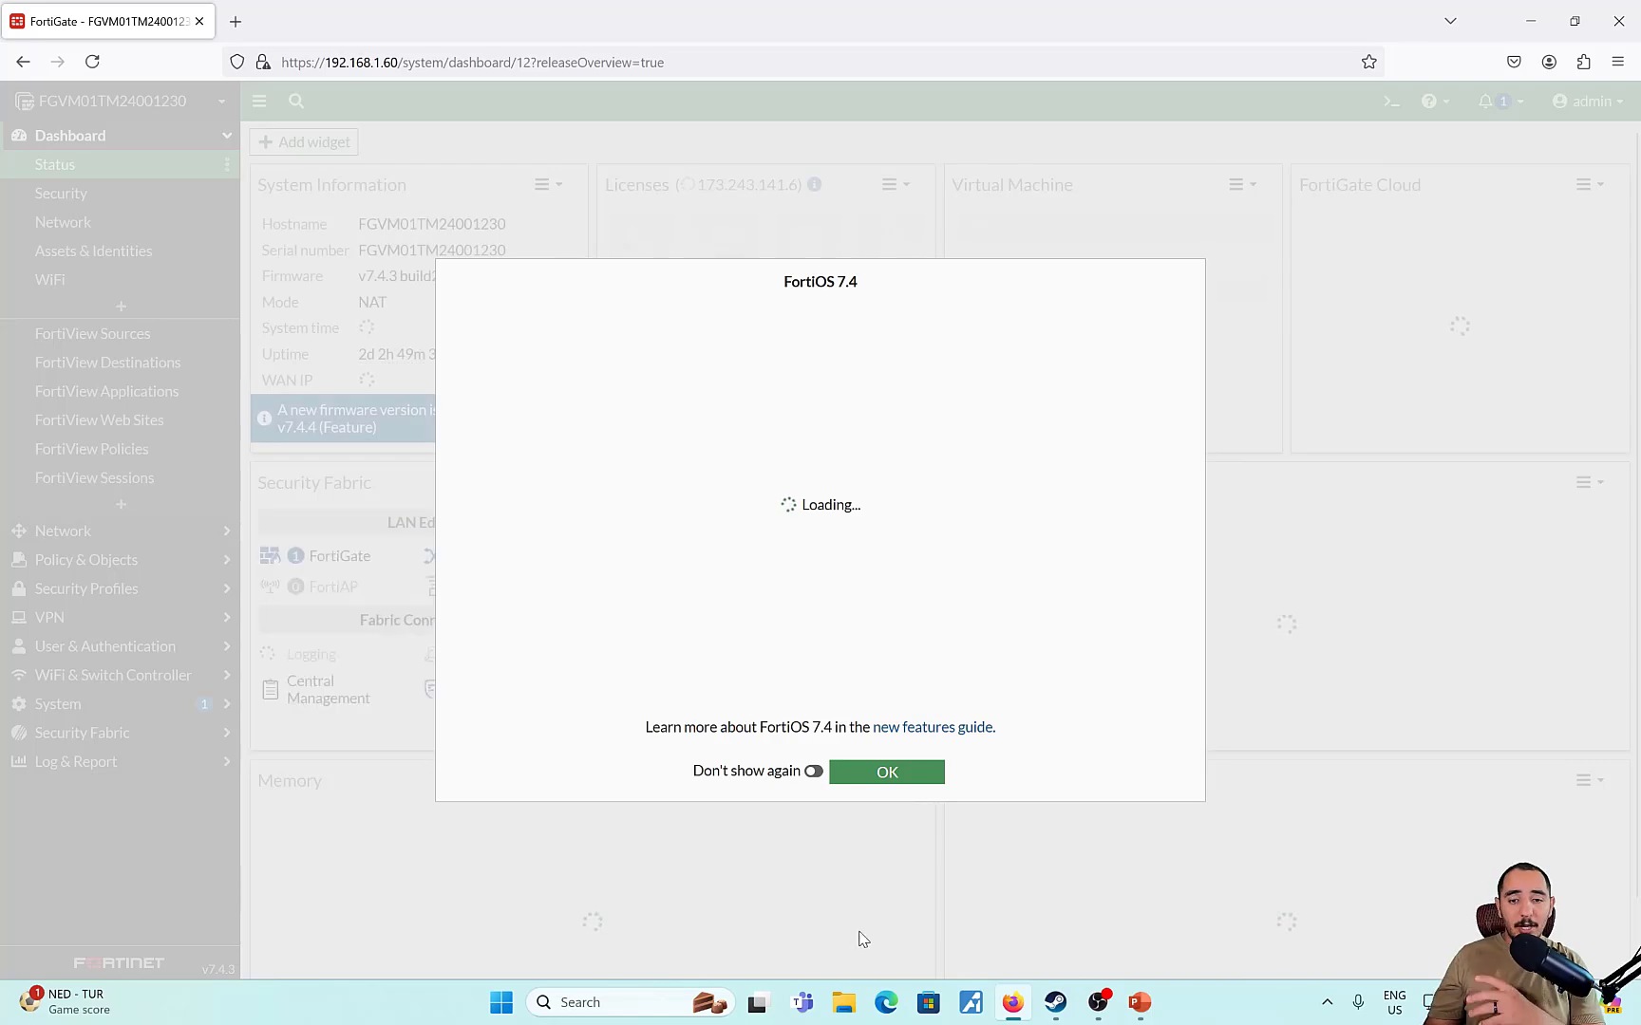
Step: Dismiss the FortiOS 7.4 welcome dialog and launch the IPsec Wizard from VPN > IPsec Tunnels
click(889, 775)
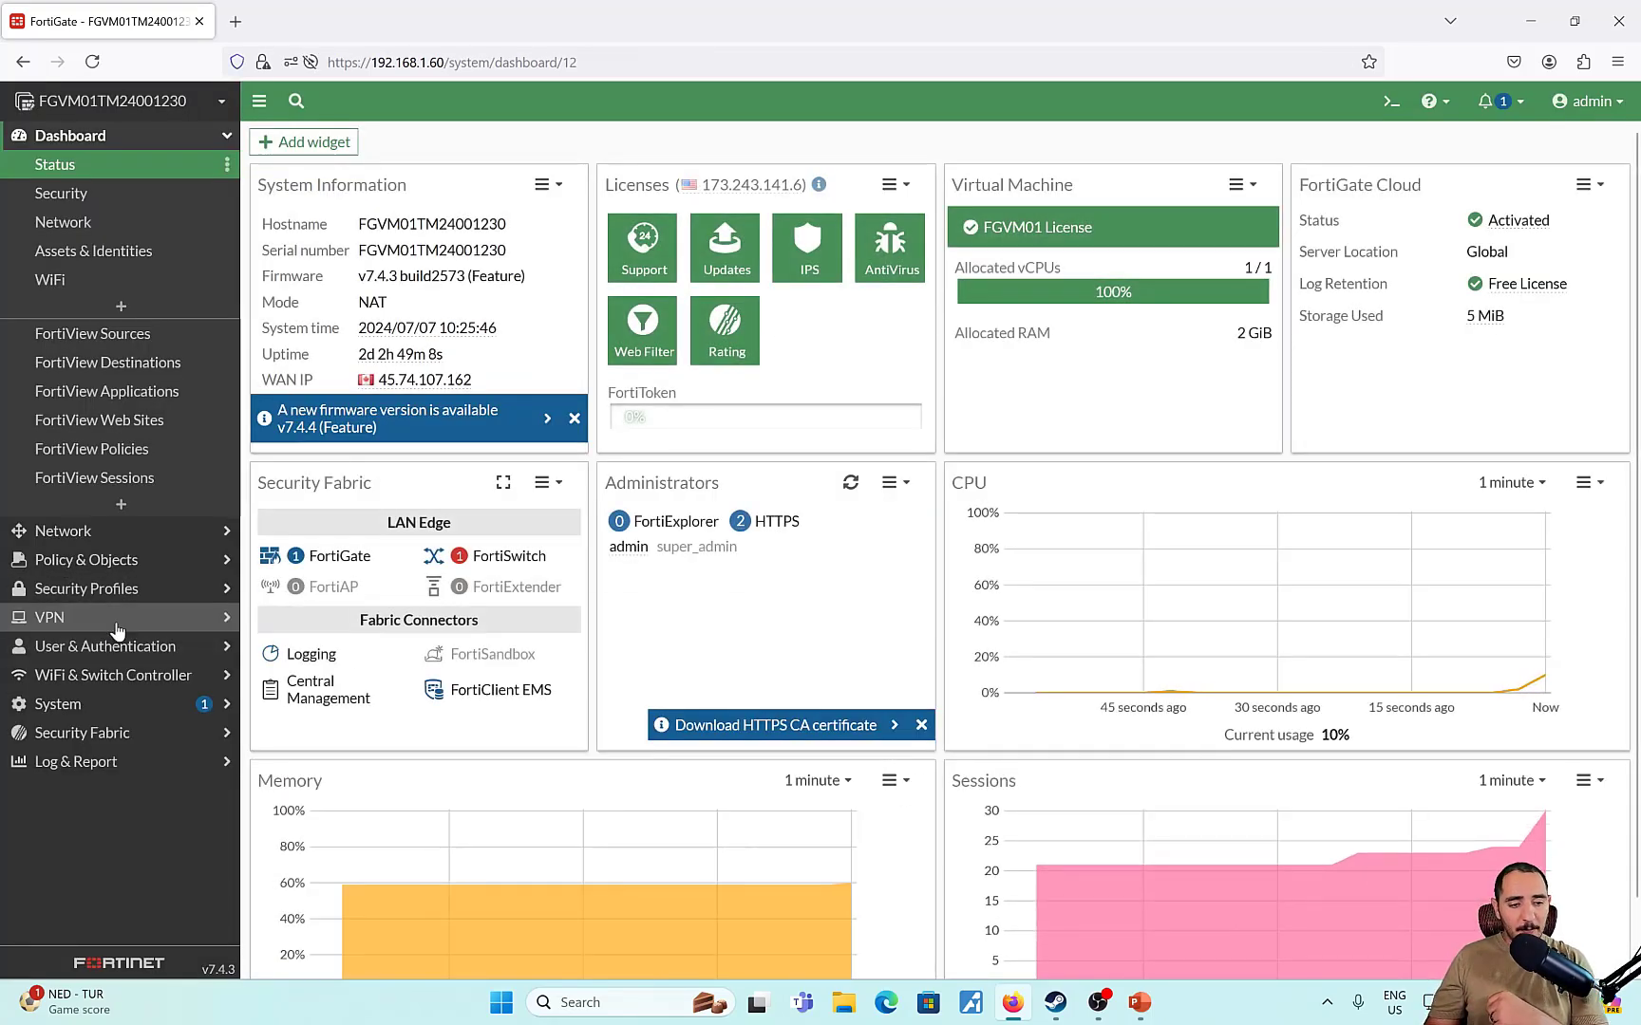
click(116, 617)
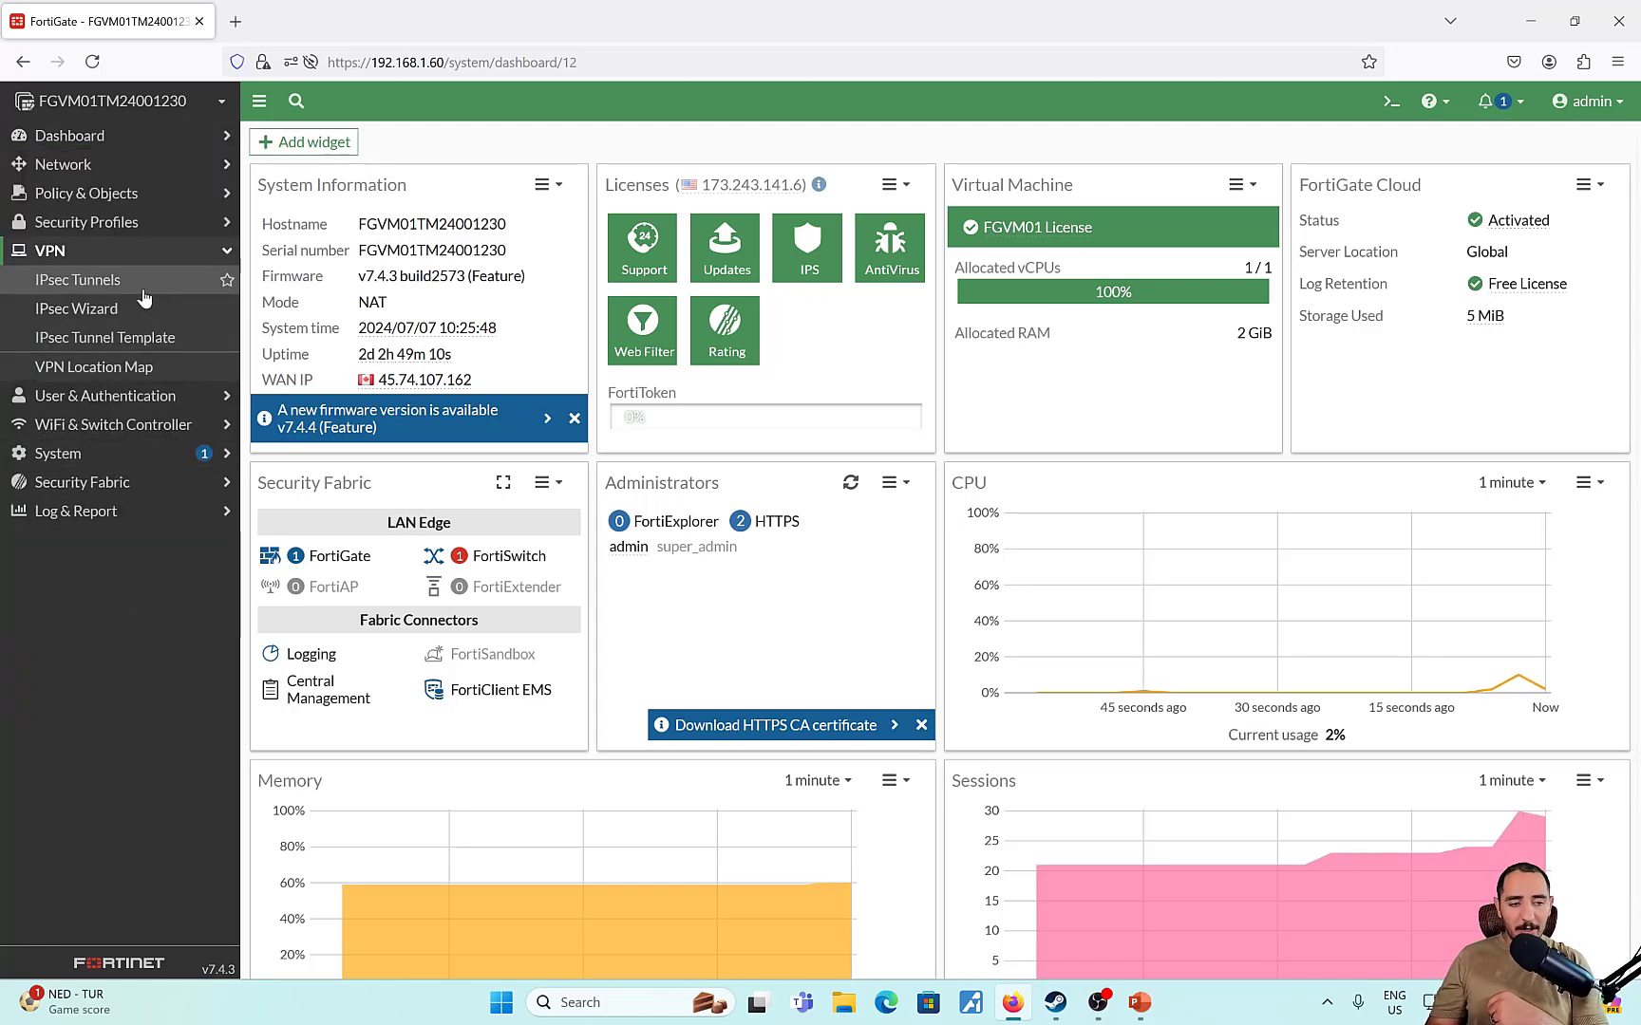
click(141, 287)
click(318, 142)
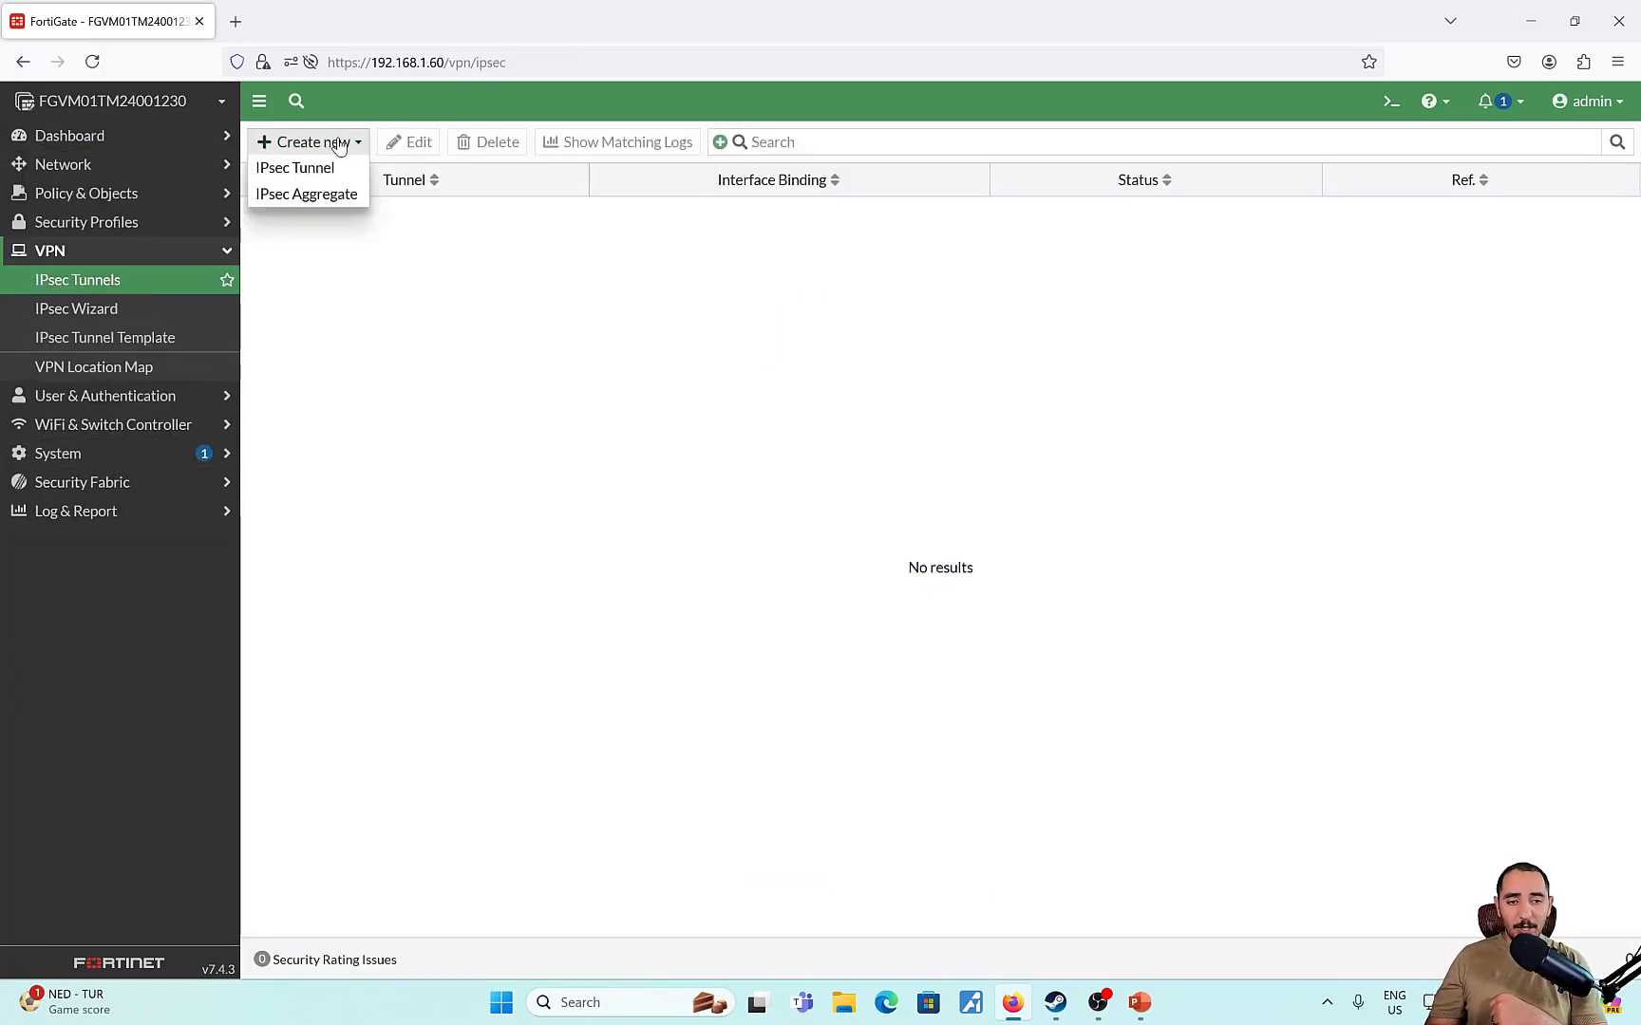
click(341, 168)
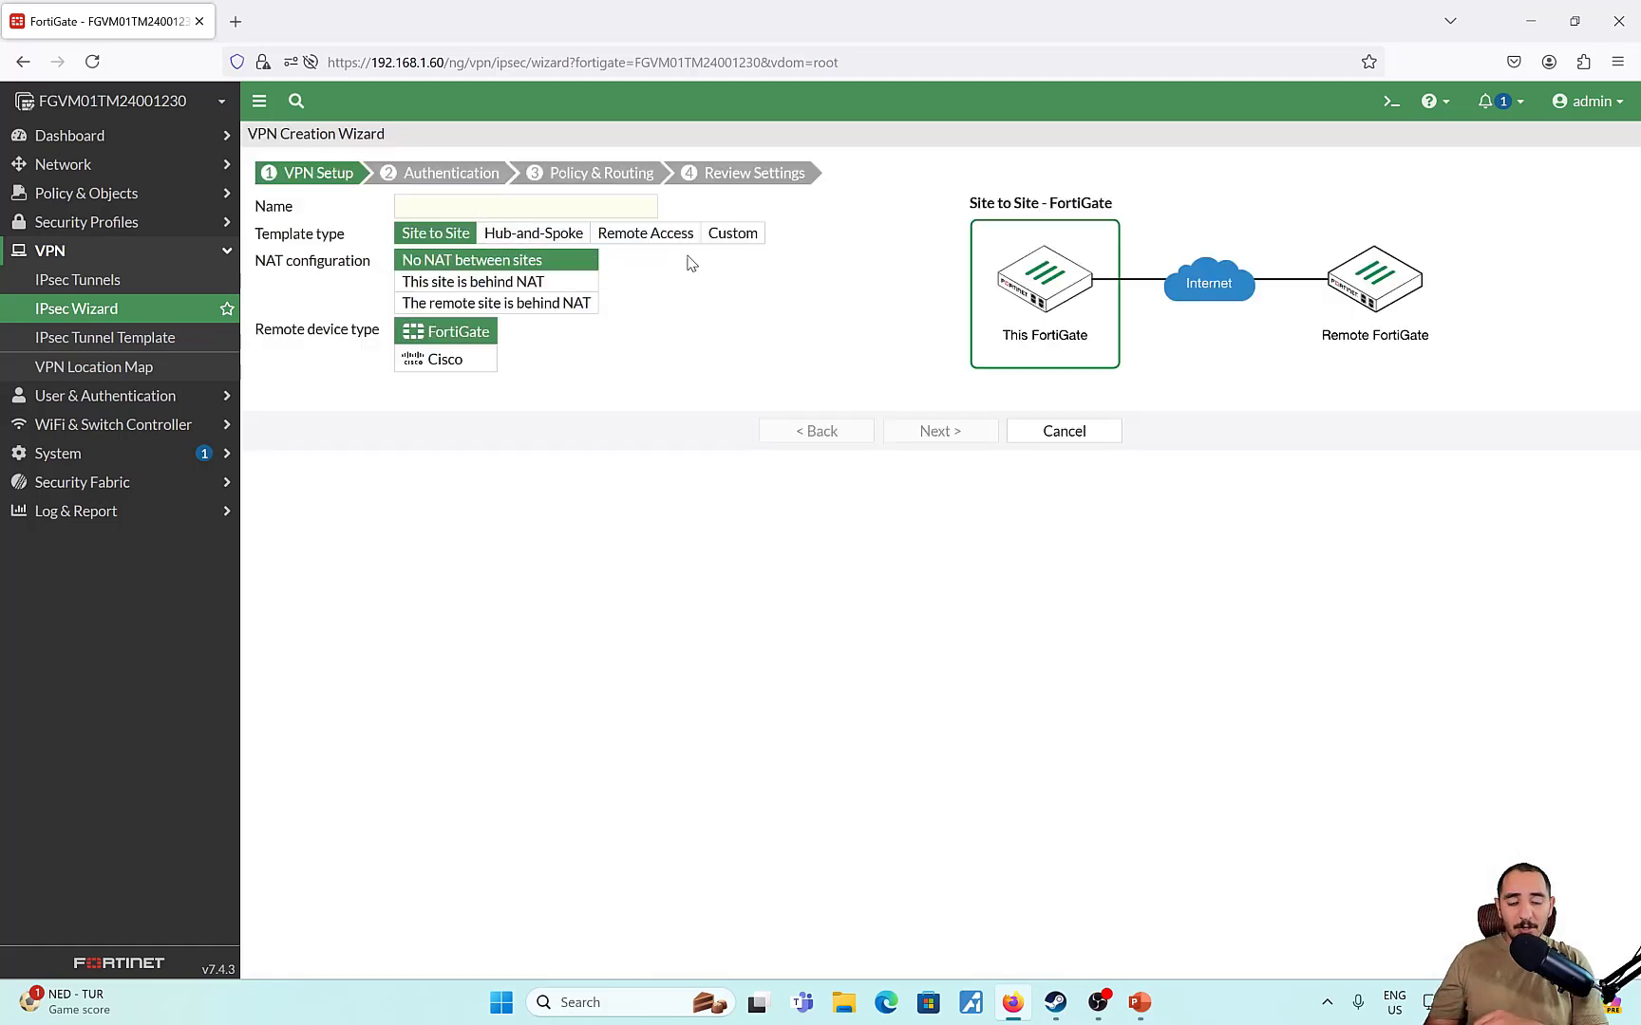
click(173, 290)
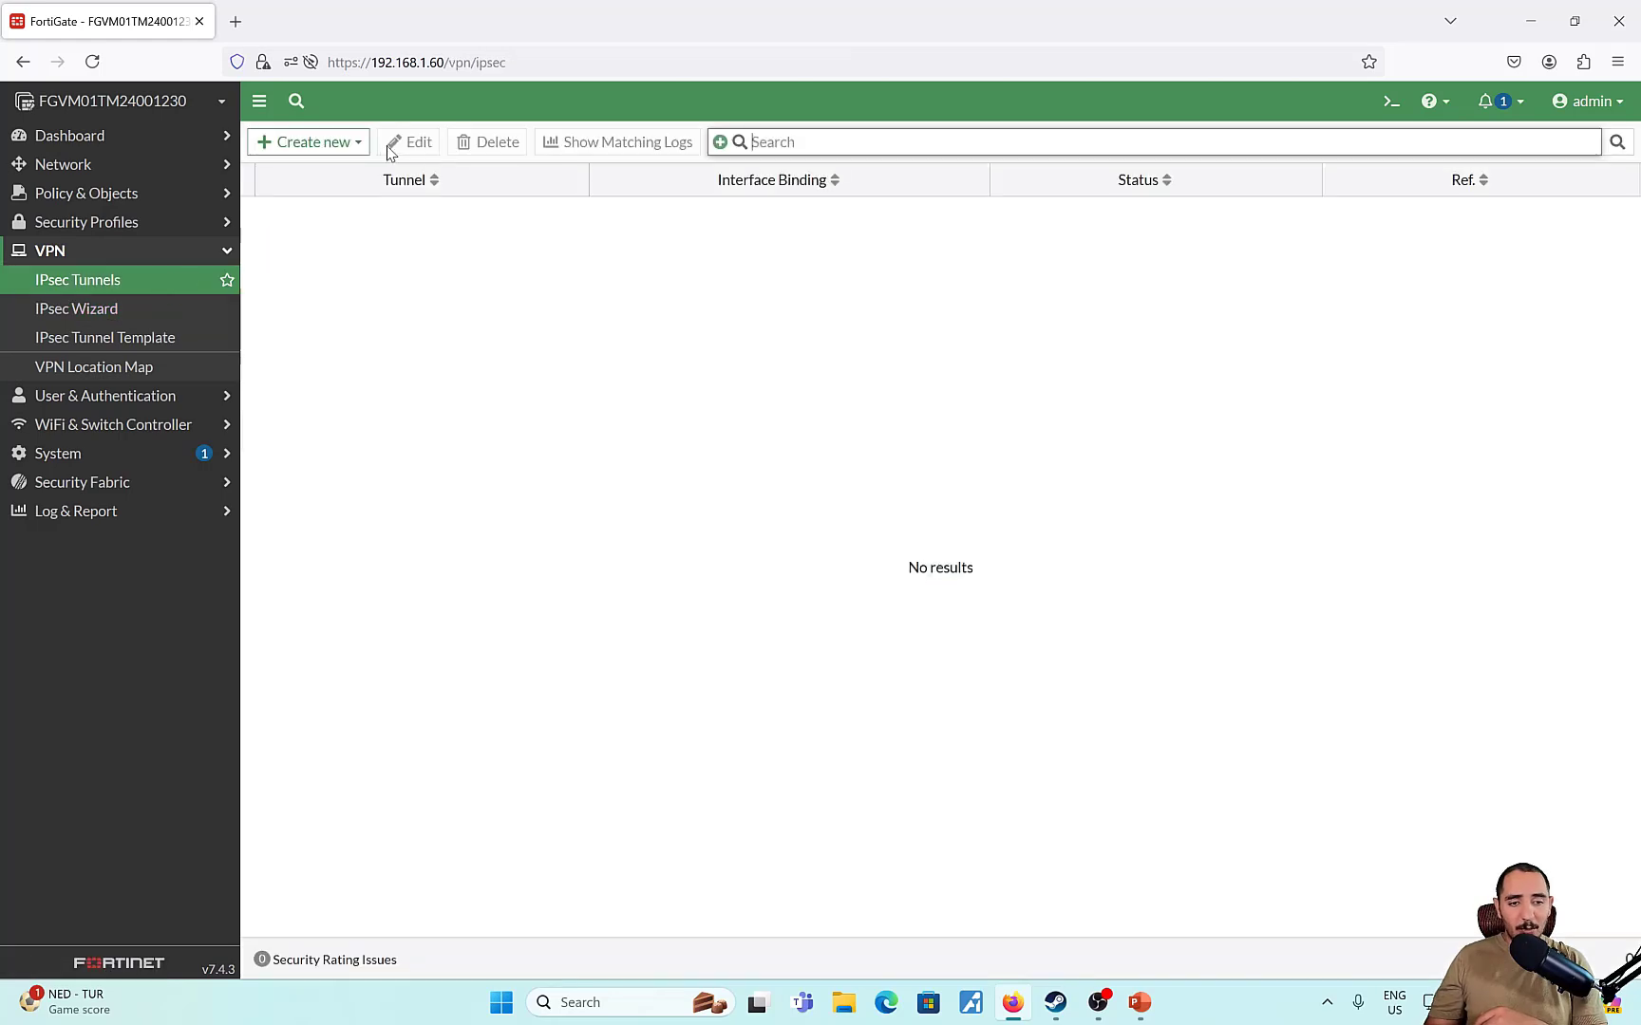
click(355, 142)
click(168, 312)
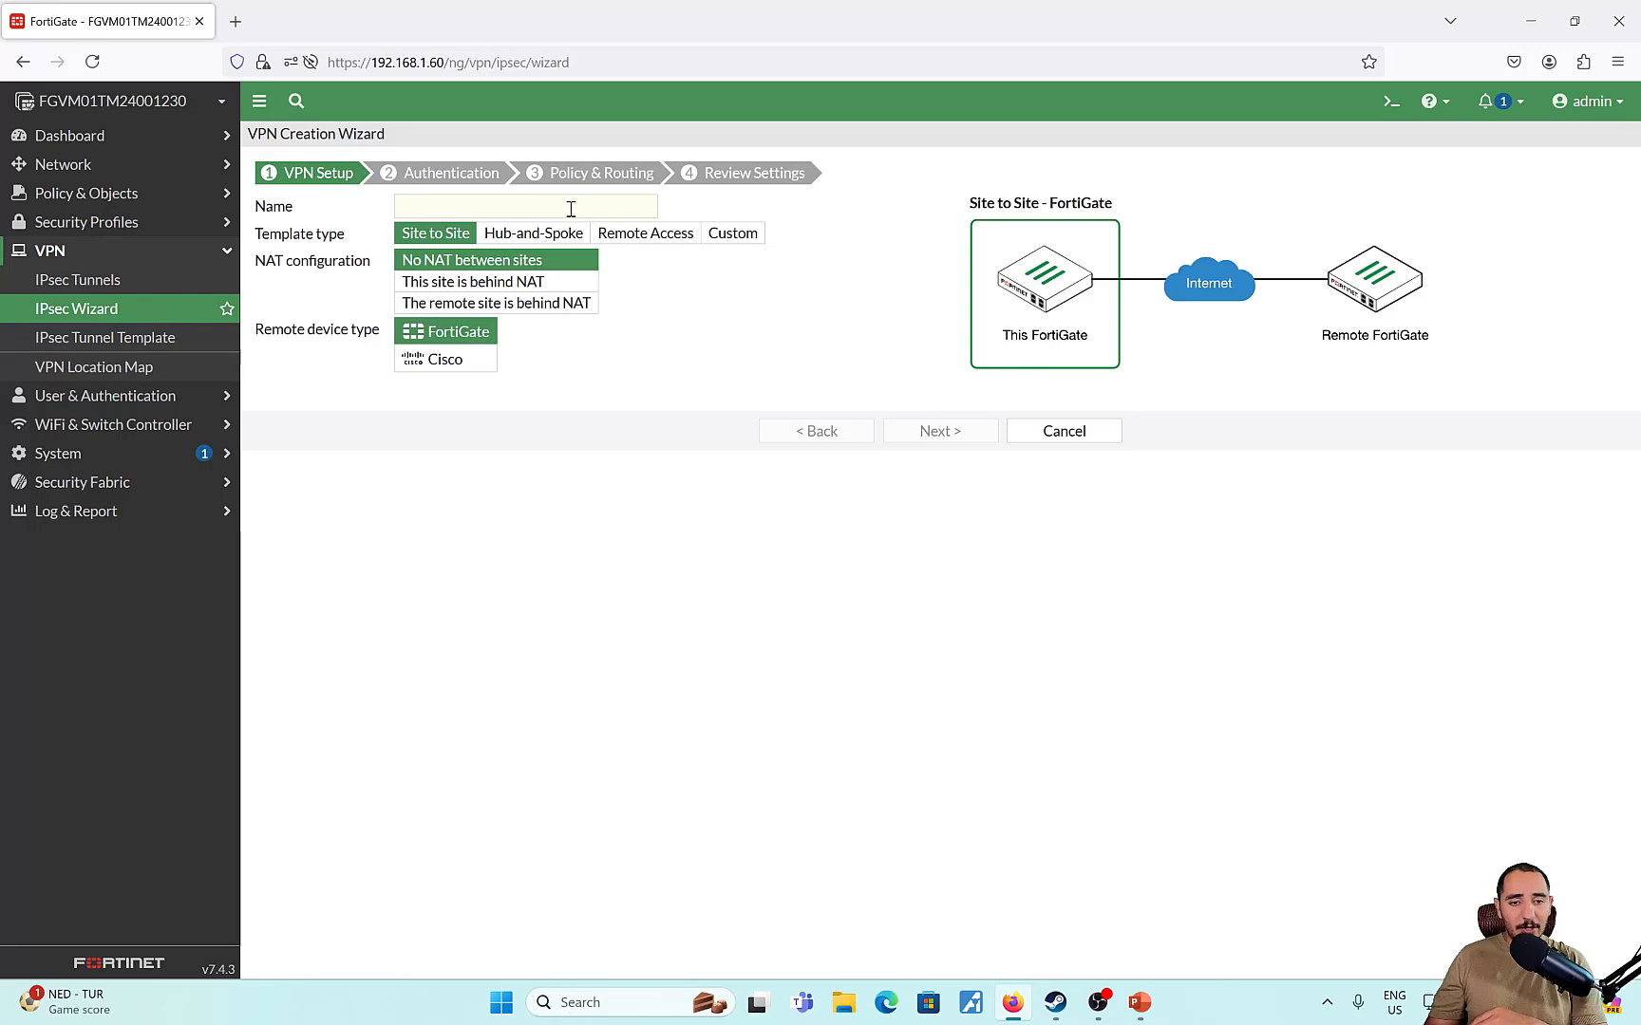
Step: Name the tunnel Remote-VPN and choose the Remote Access template with client-based FortiClient
click(598, 208)
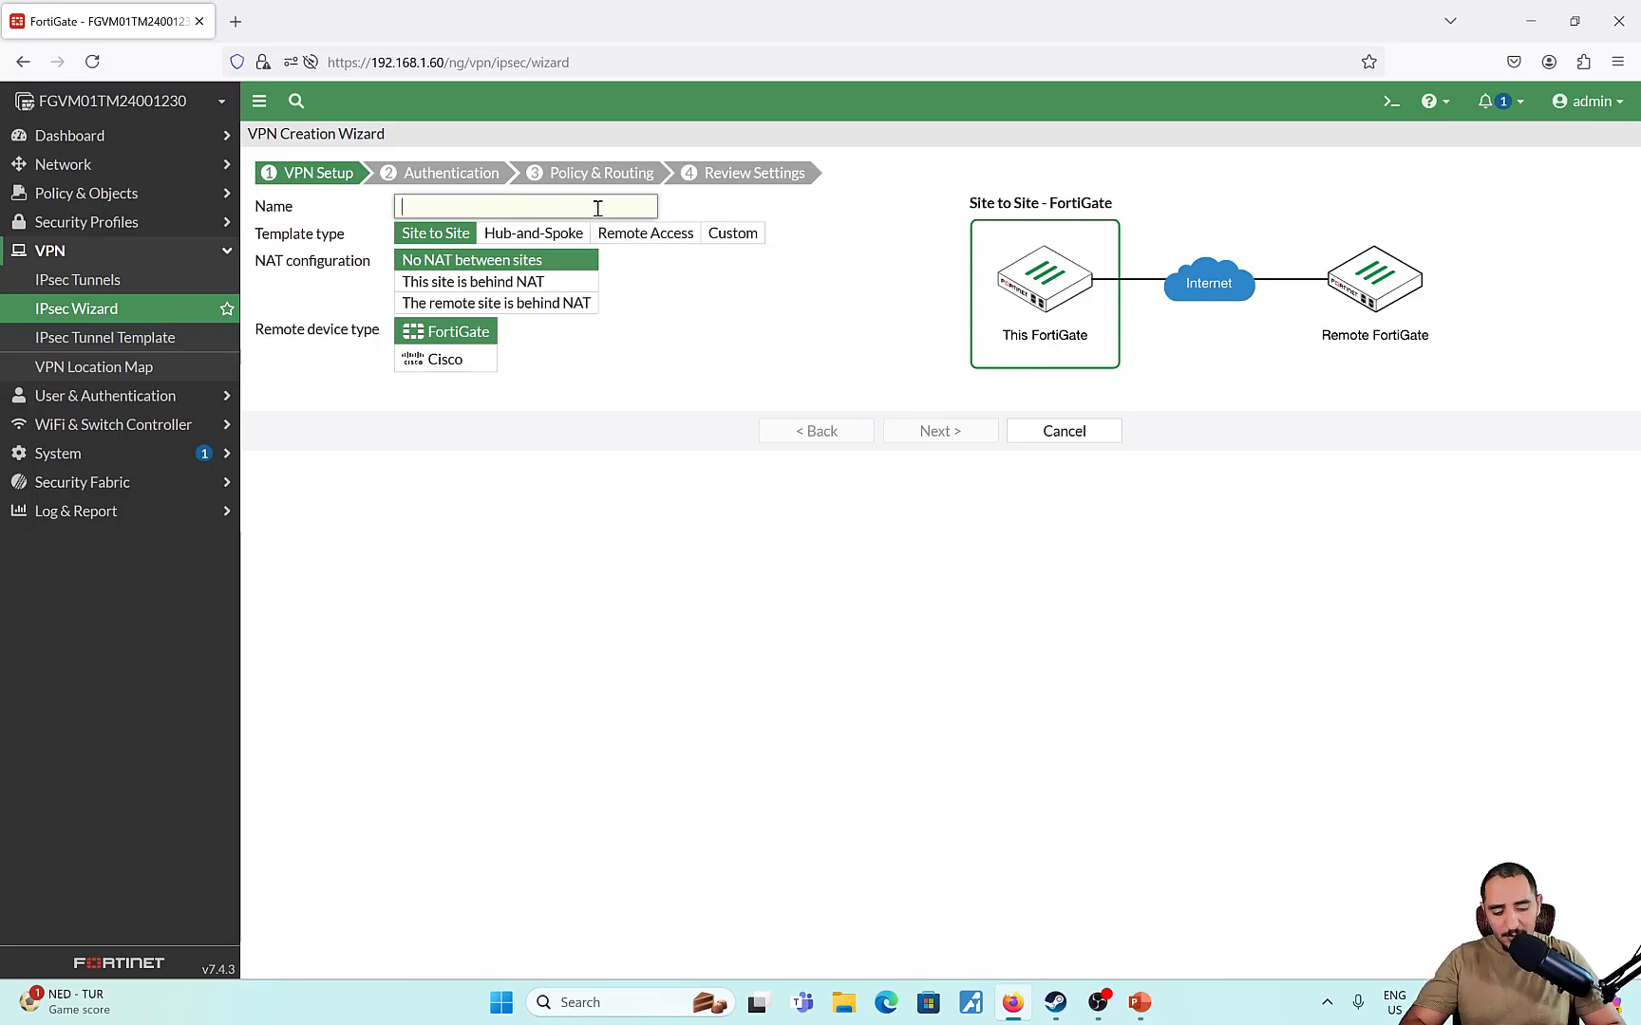
text(Remote-)
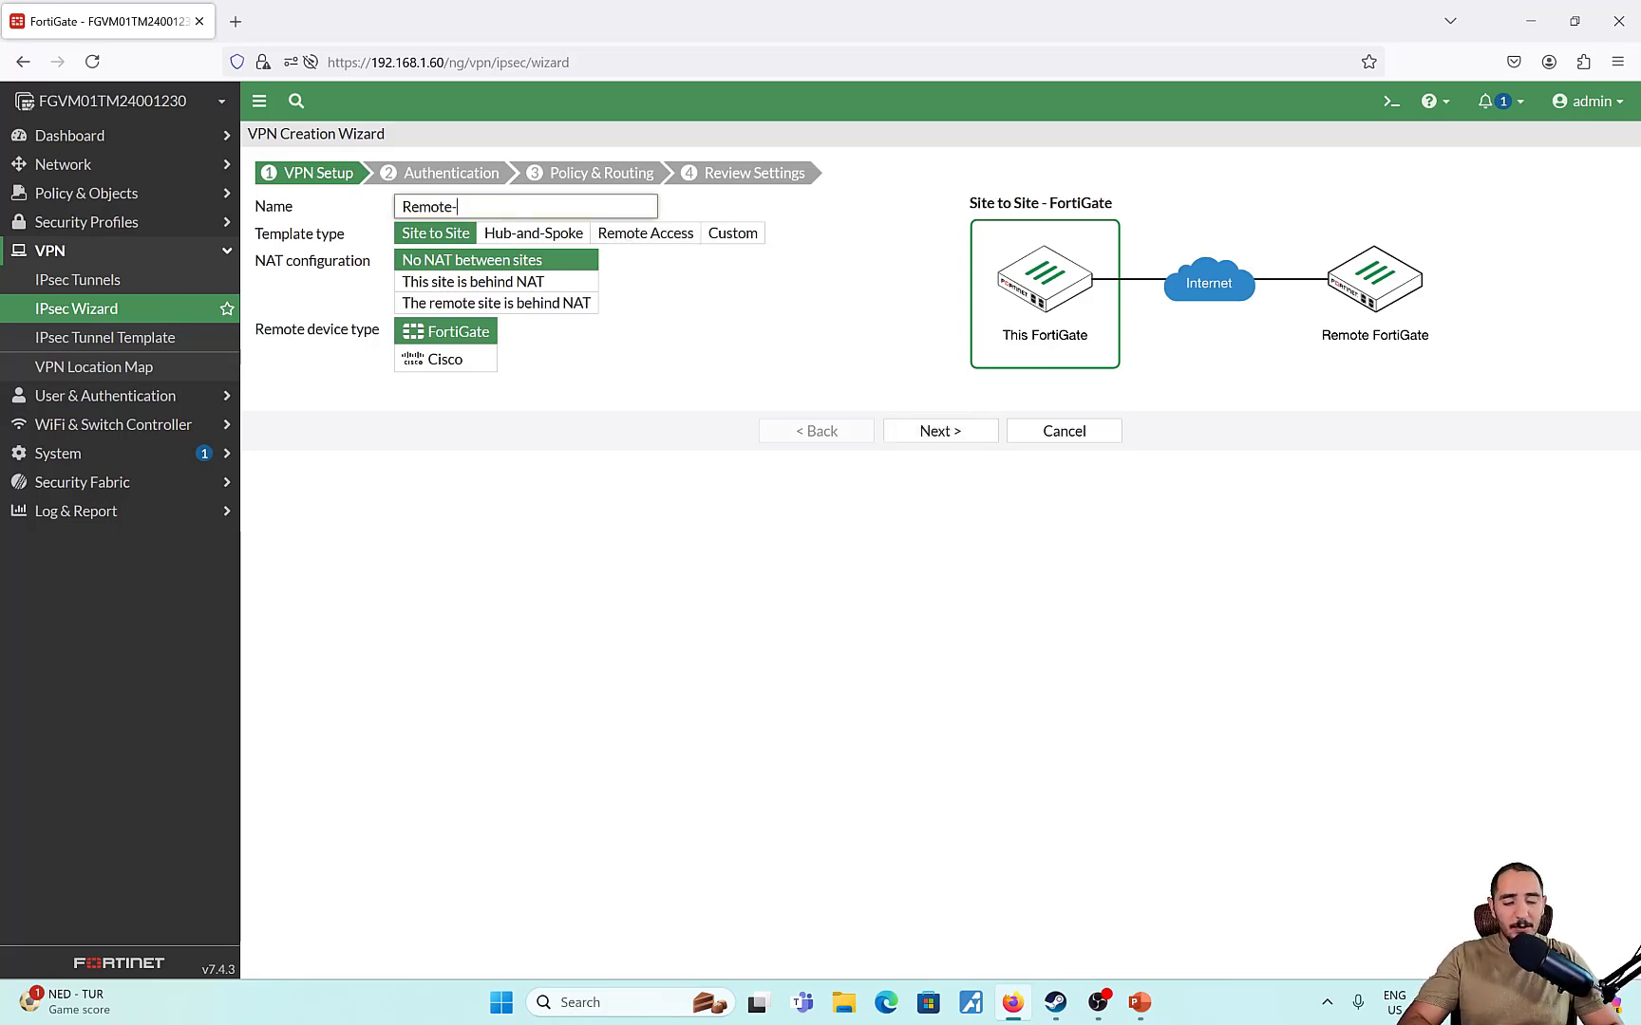
text(VPN)
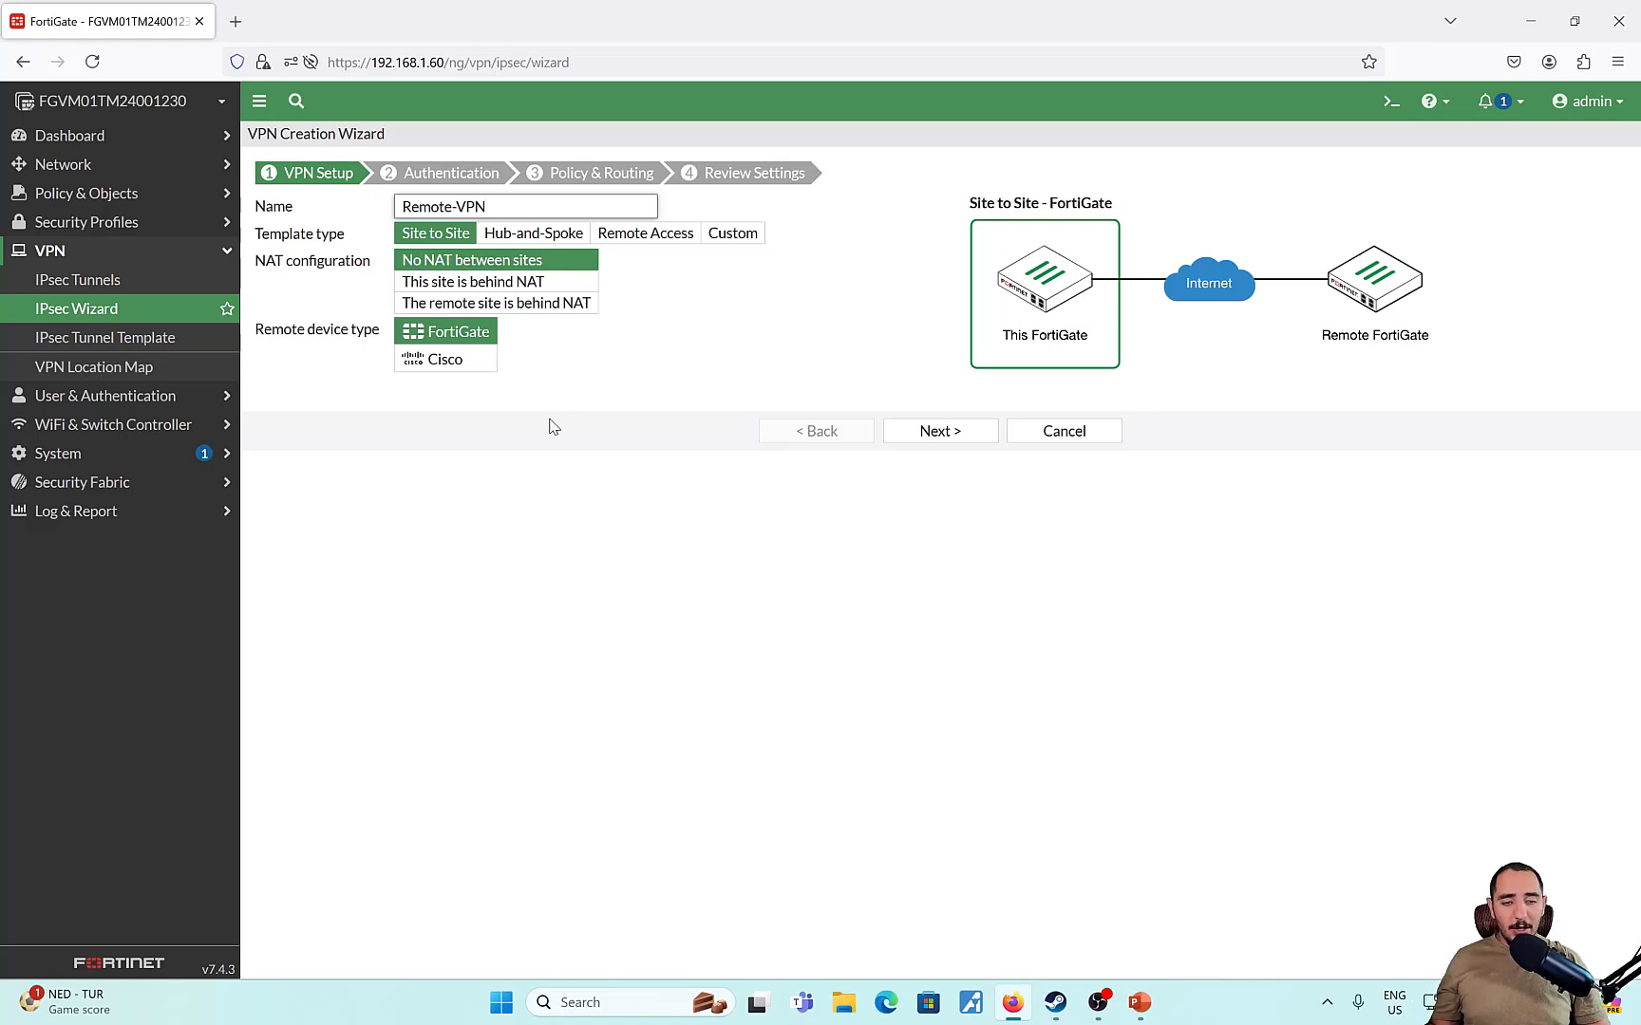
click(580, 401)
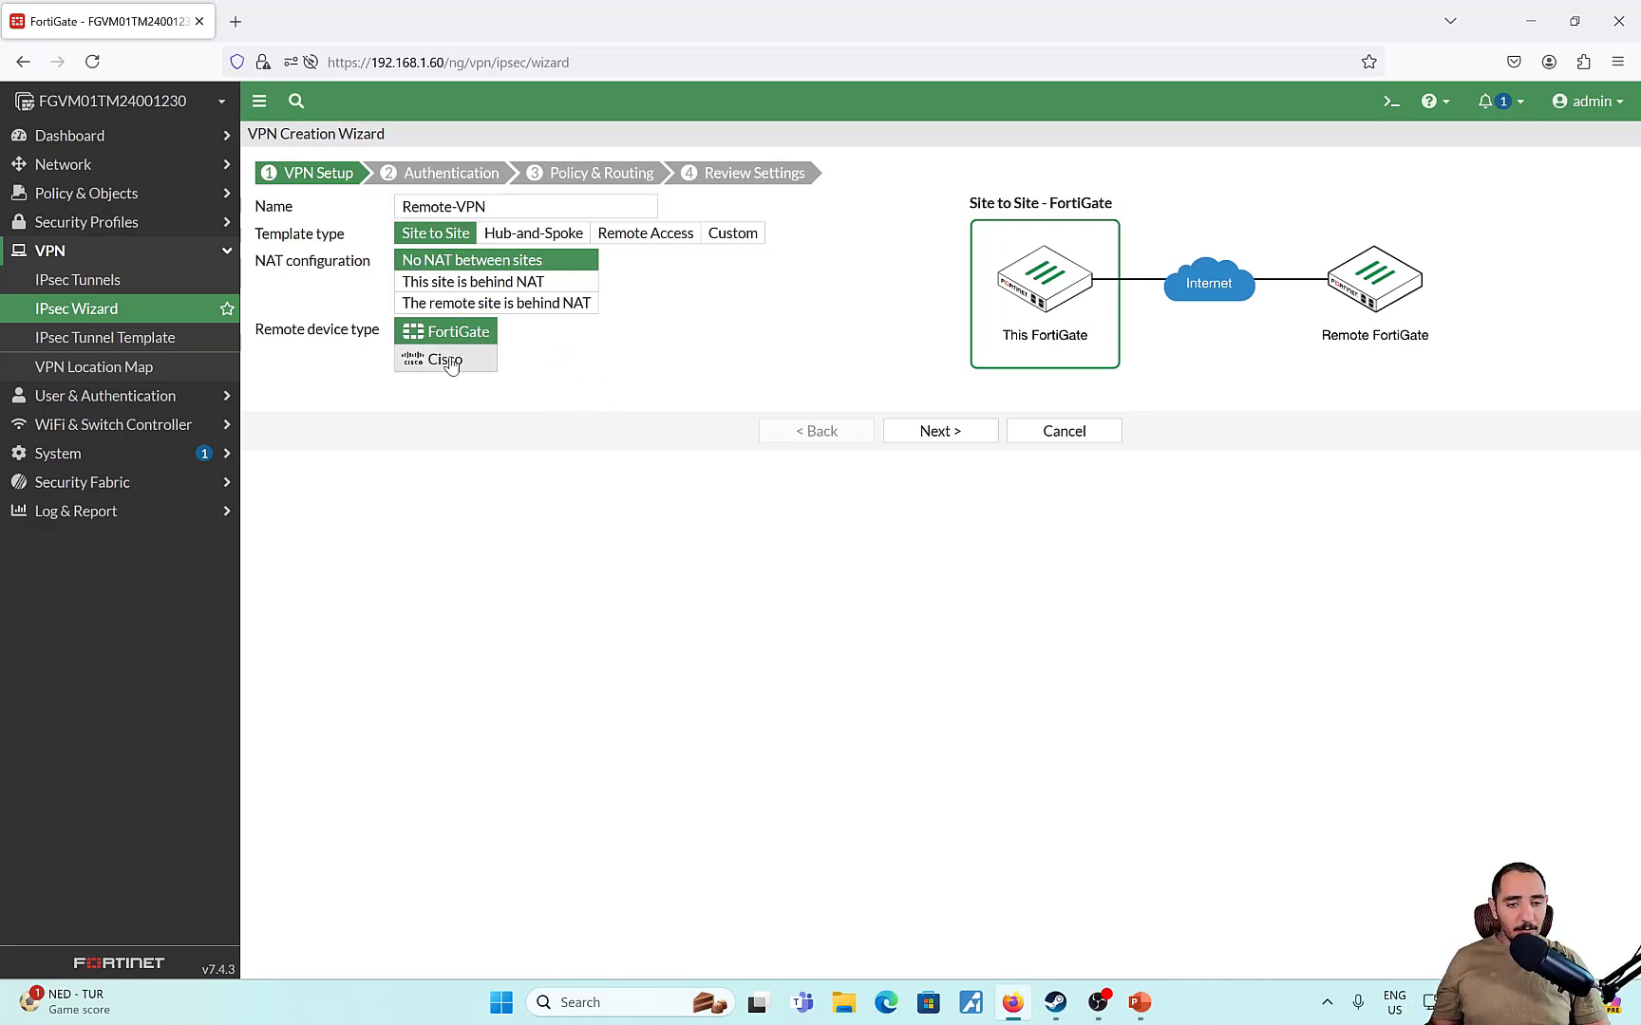
click(660, 240)
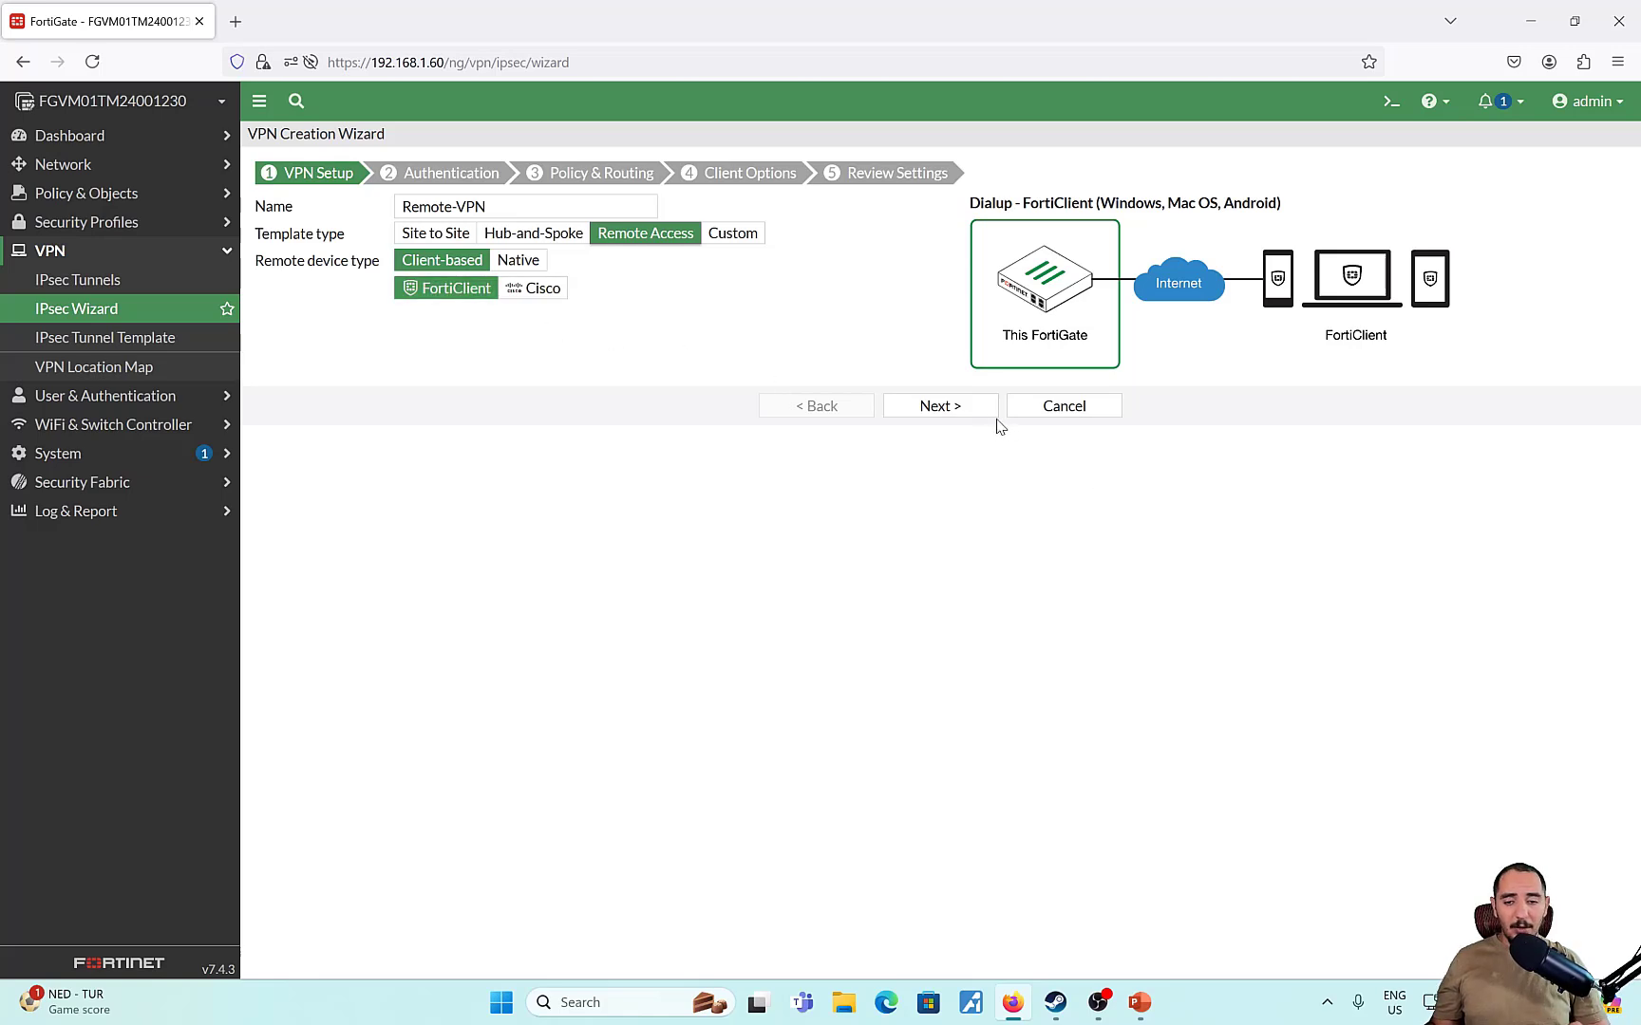
Step: On Authentication, set incoming interface WAN (port1), enter the pre-shared key, and list user groups
click(971, 406)
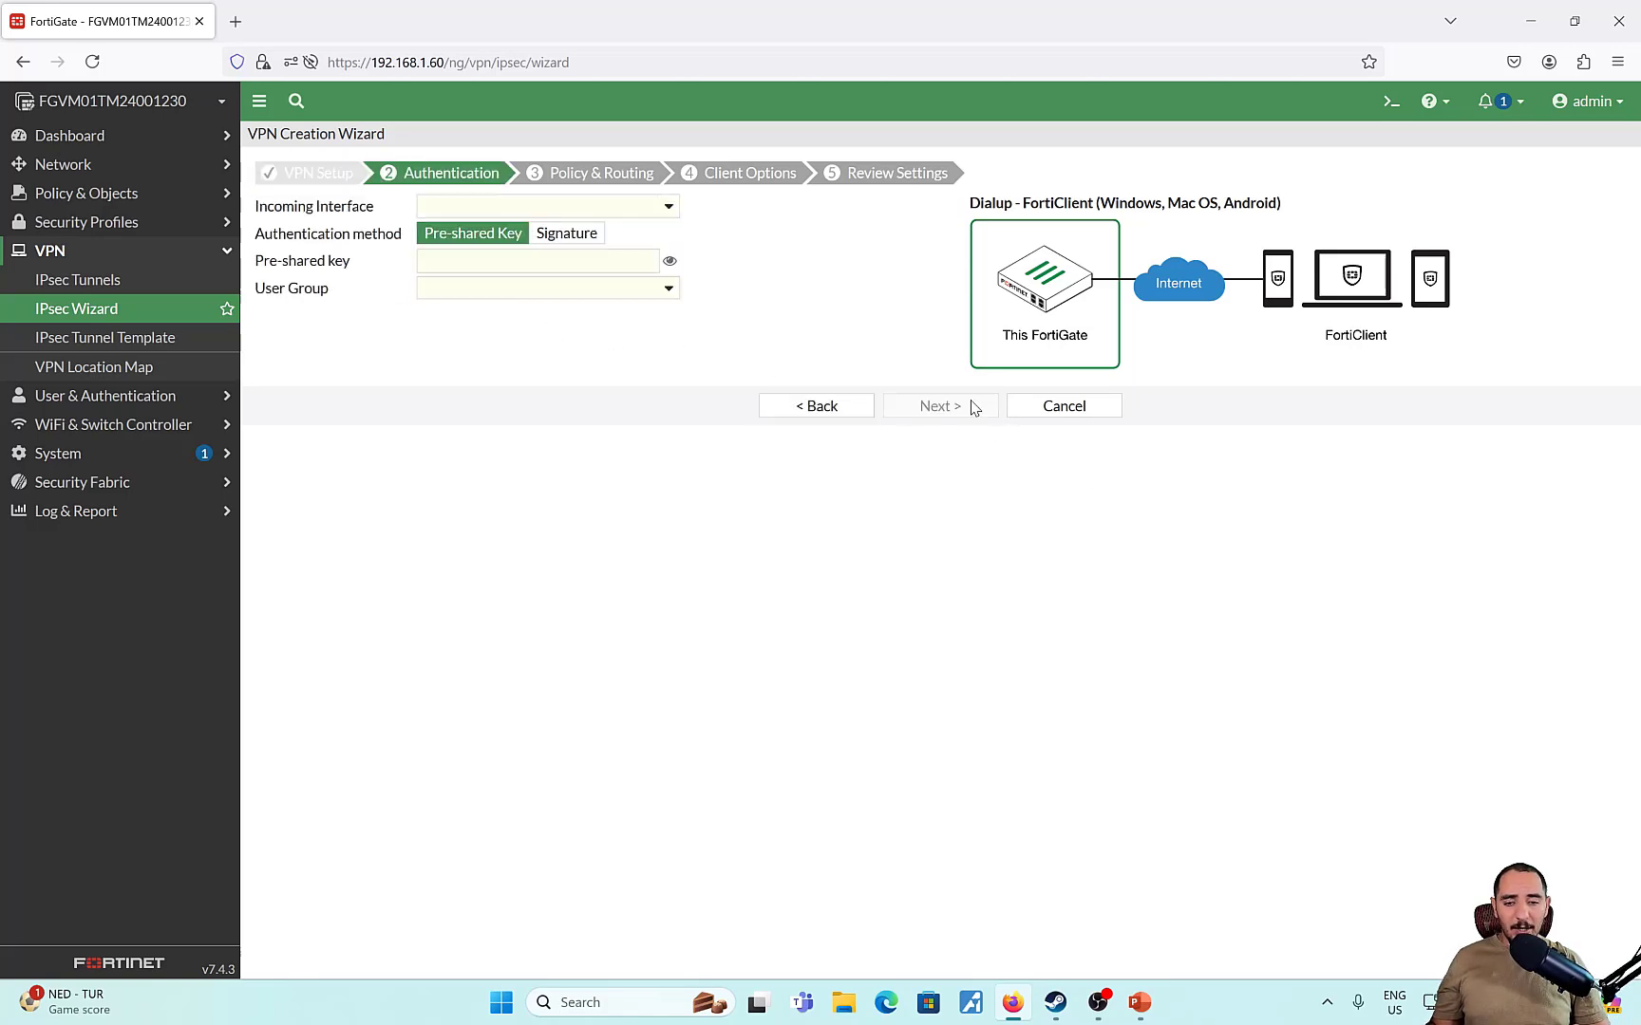
click(593, 213)
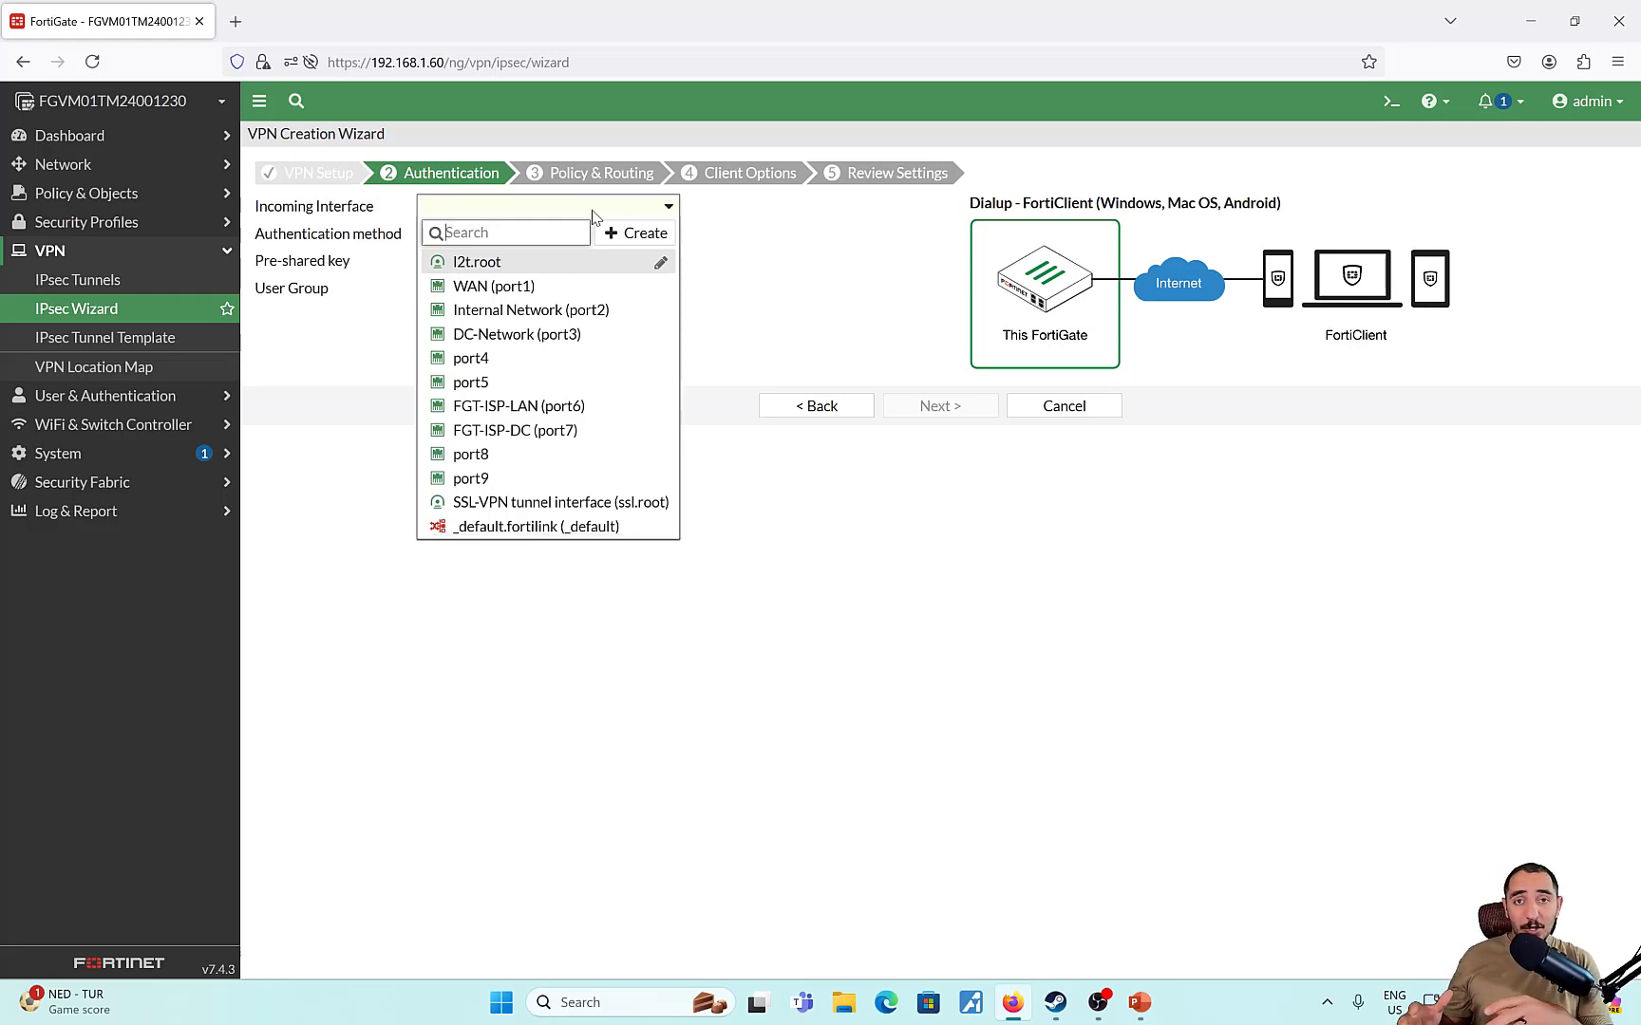
click(541, 297)
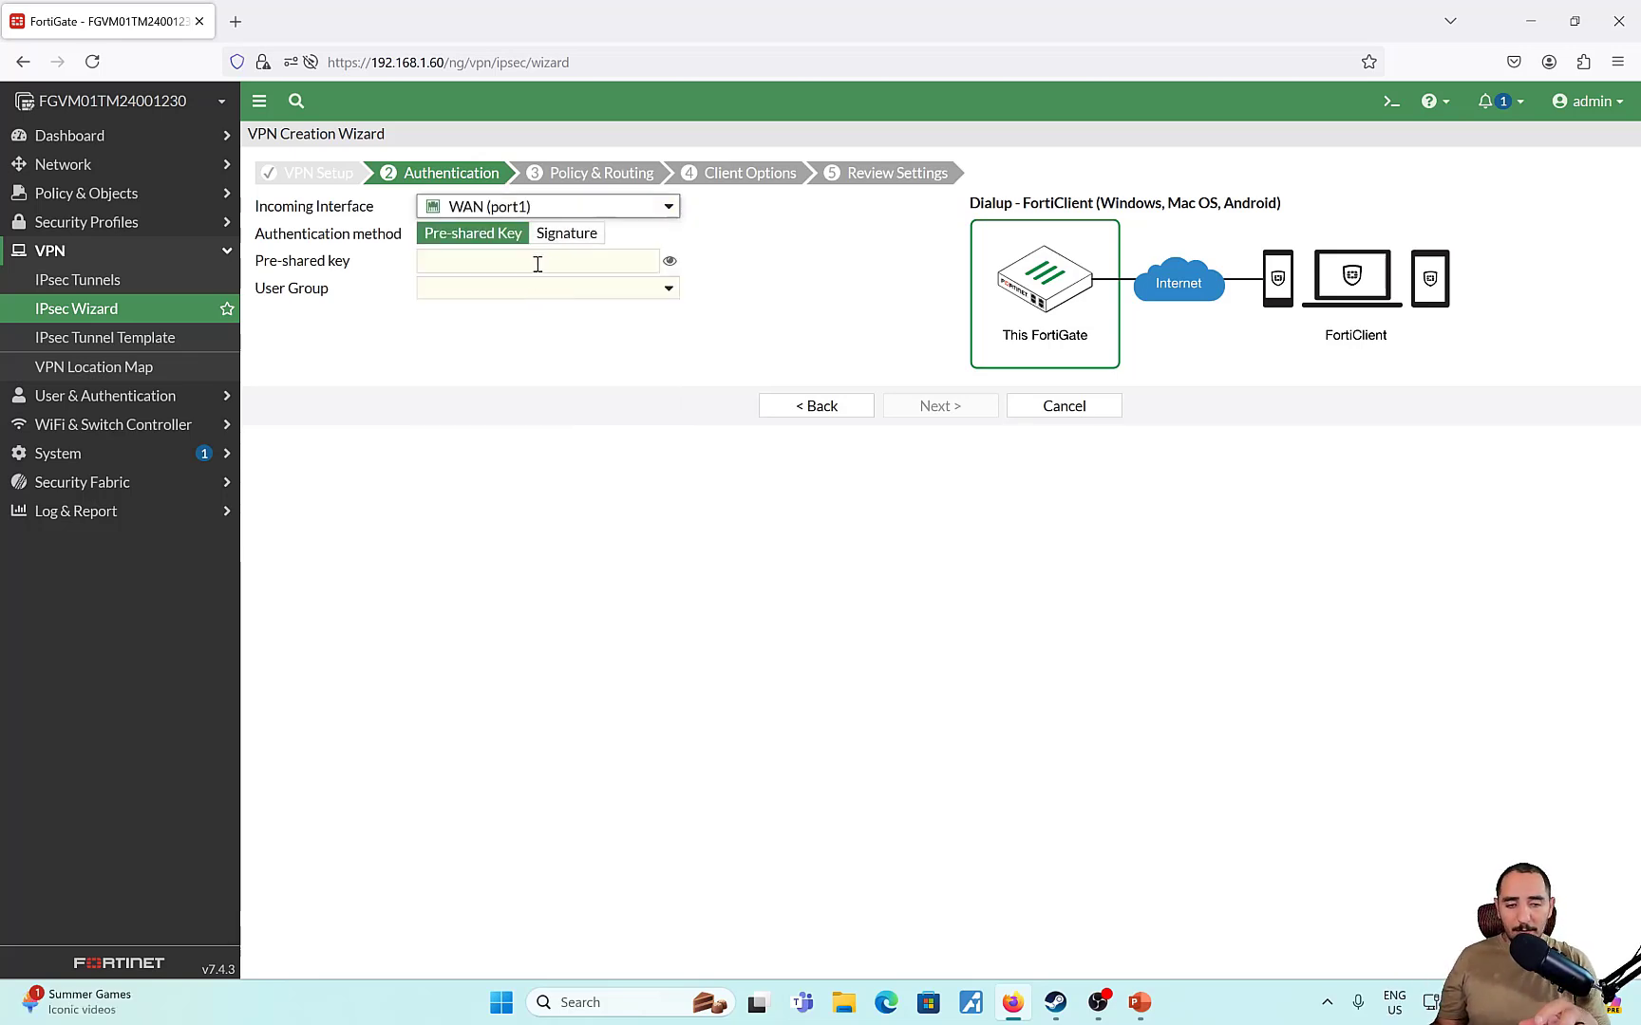
click(537, 264)
text(*******)
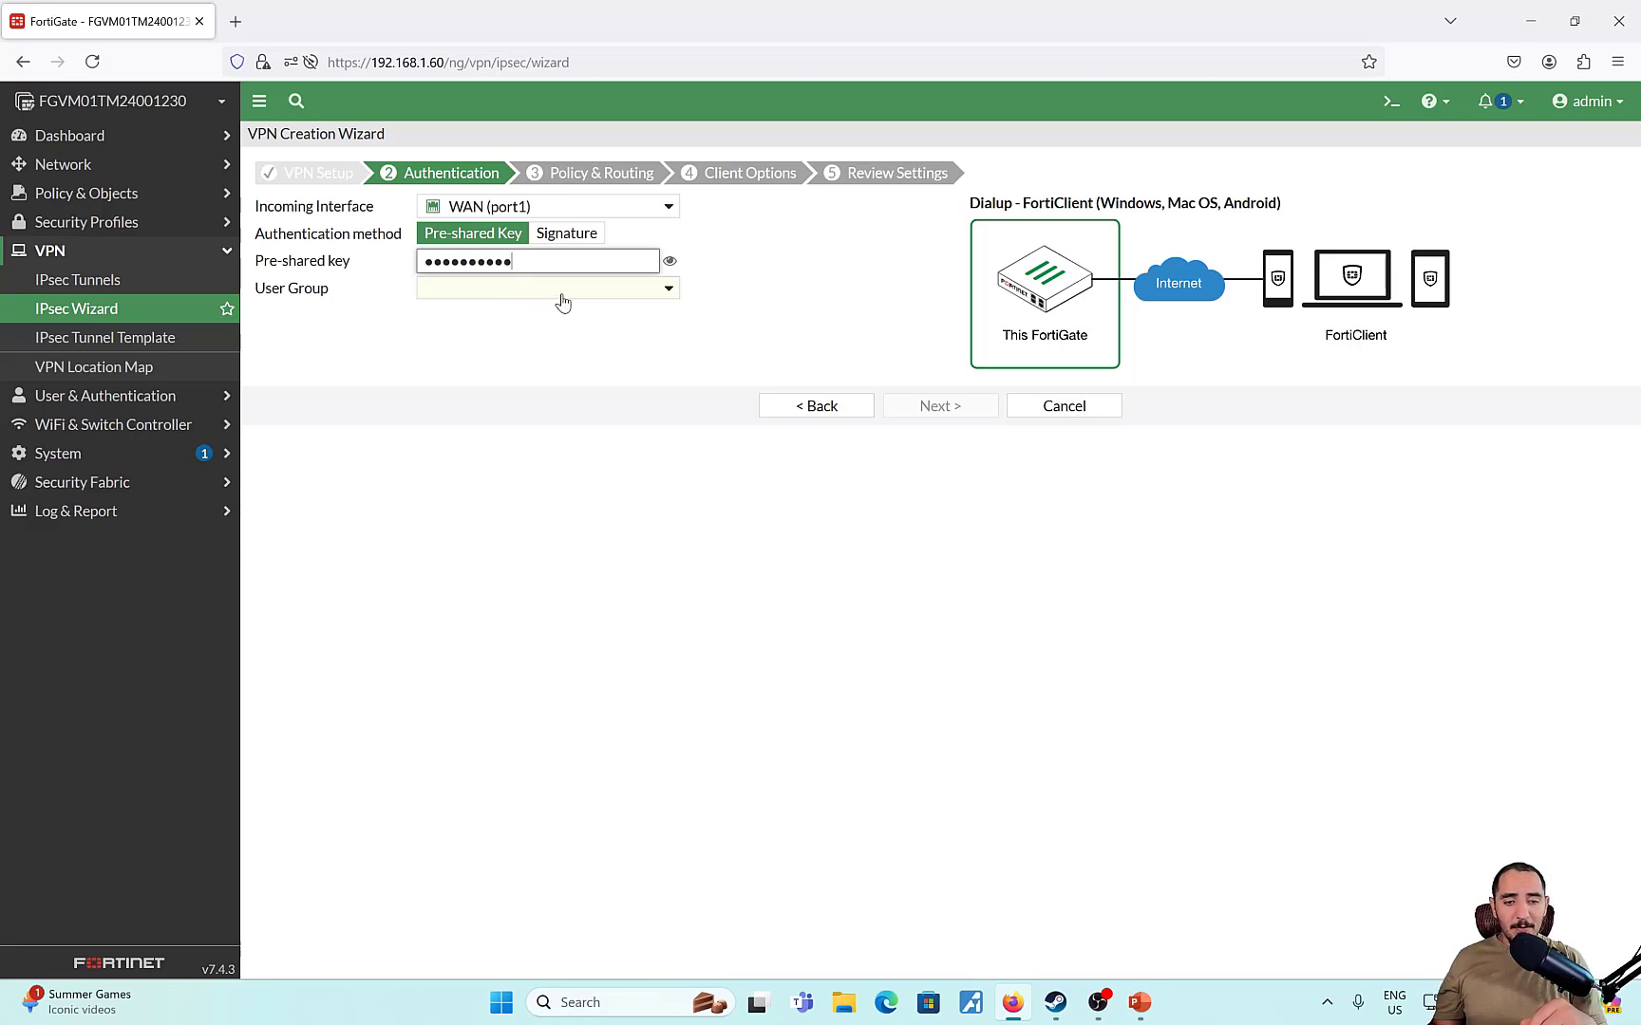
click(561, 294)
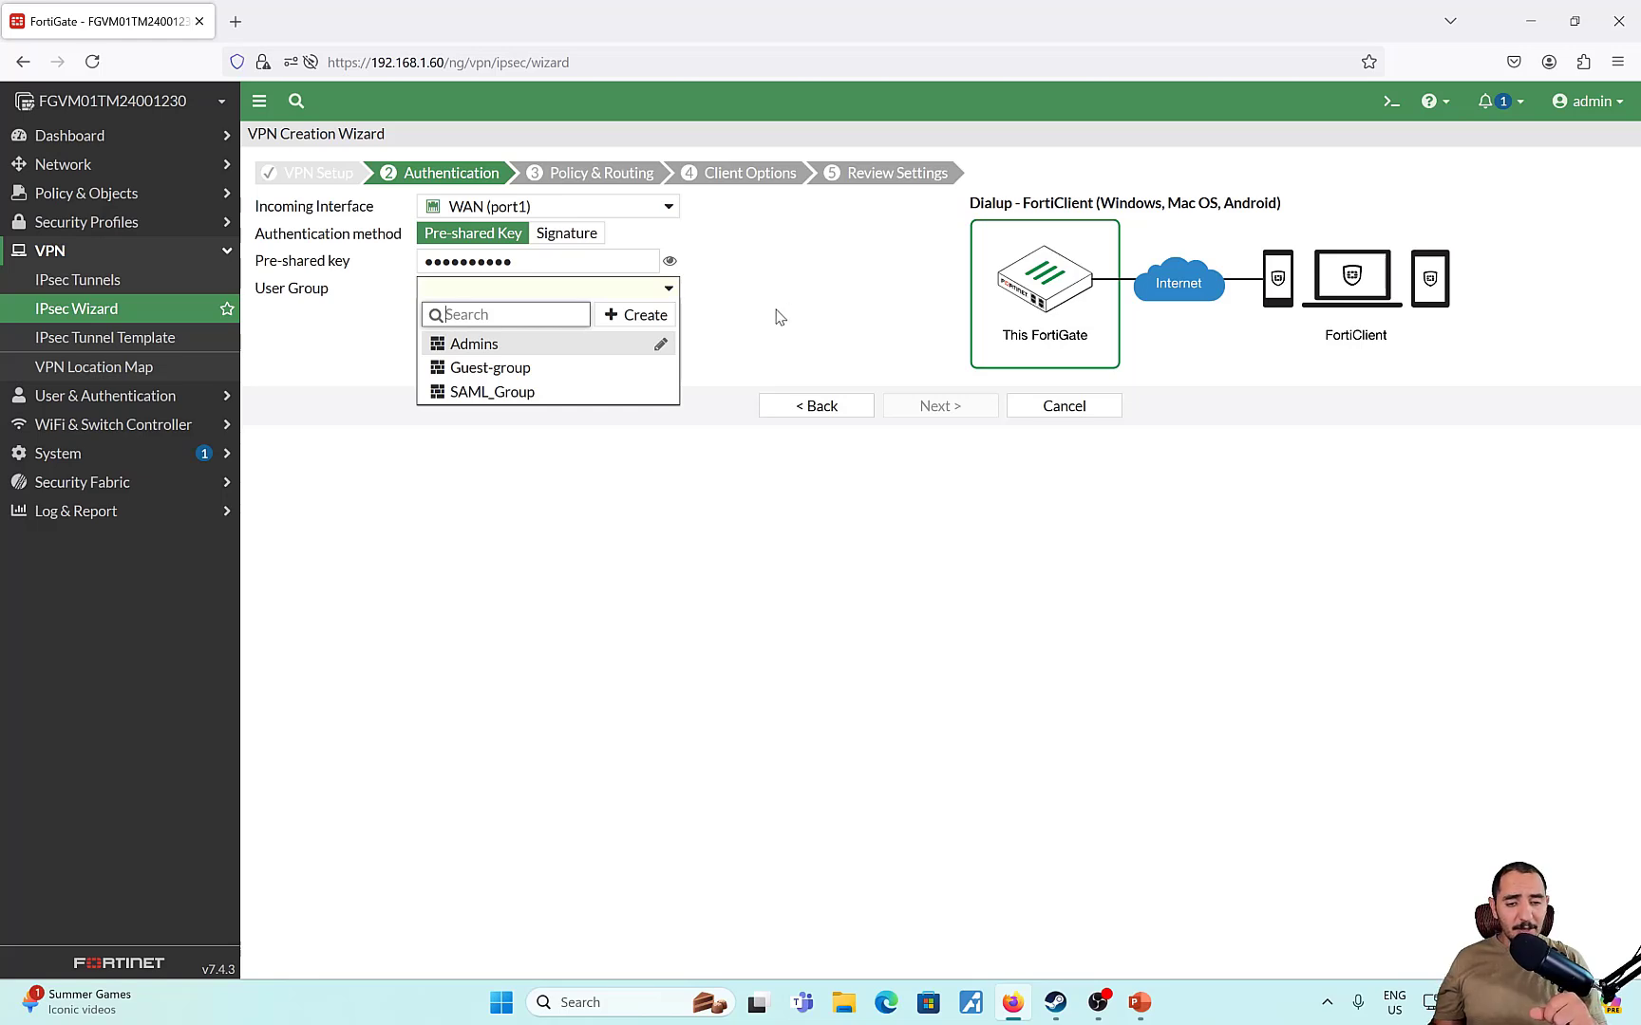
mouse_move(655, 351)
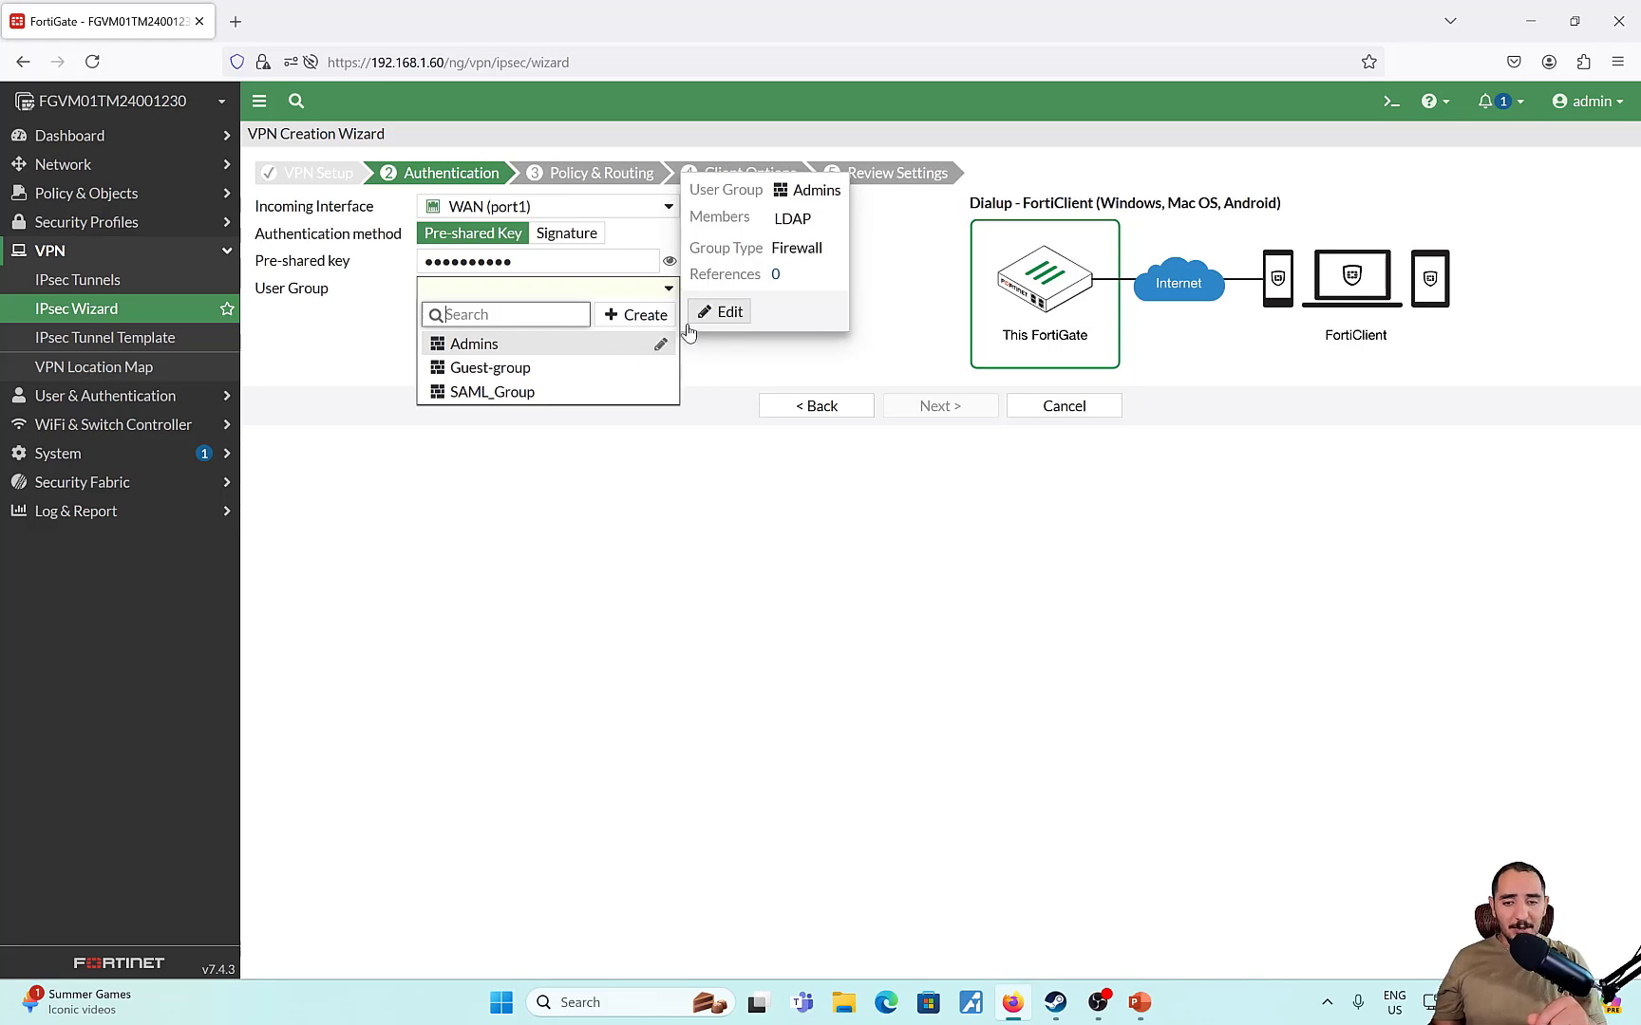
Step: Edit the Admins user group's LDAP remote group entry and save the group
click(658, 348)
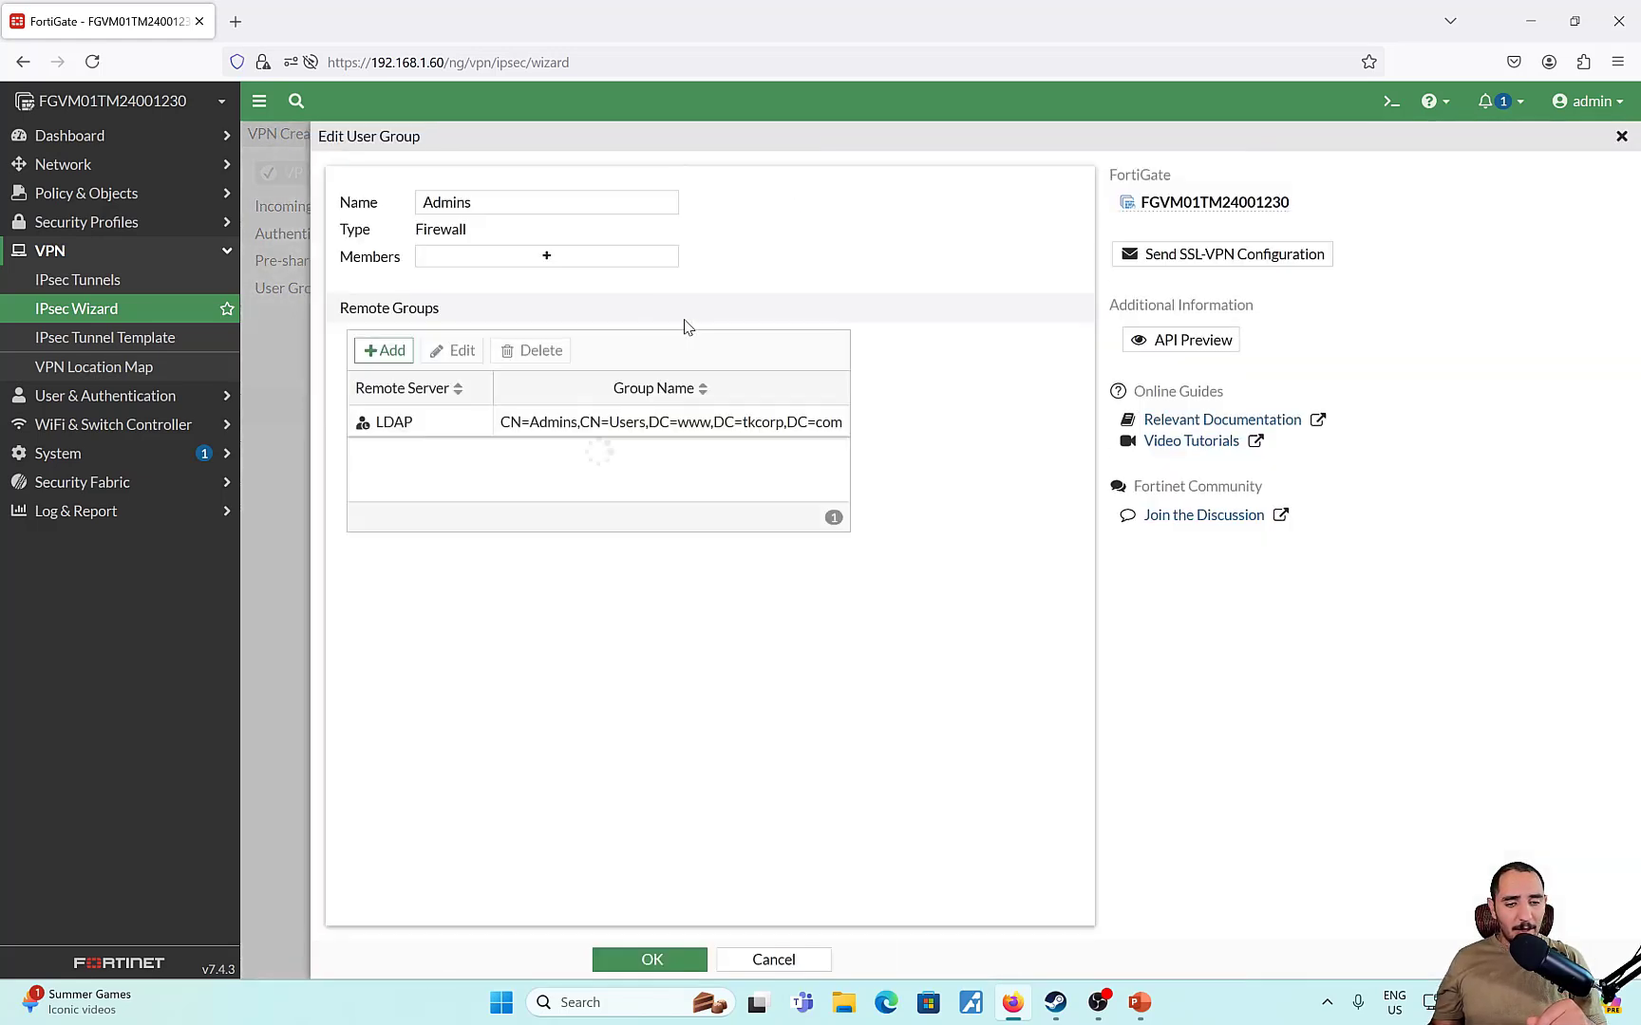
click(613, 427)
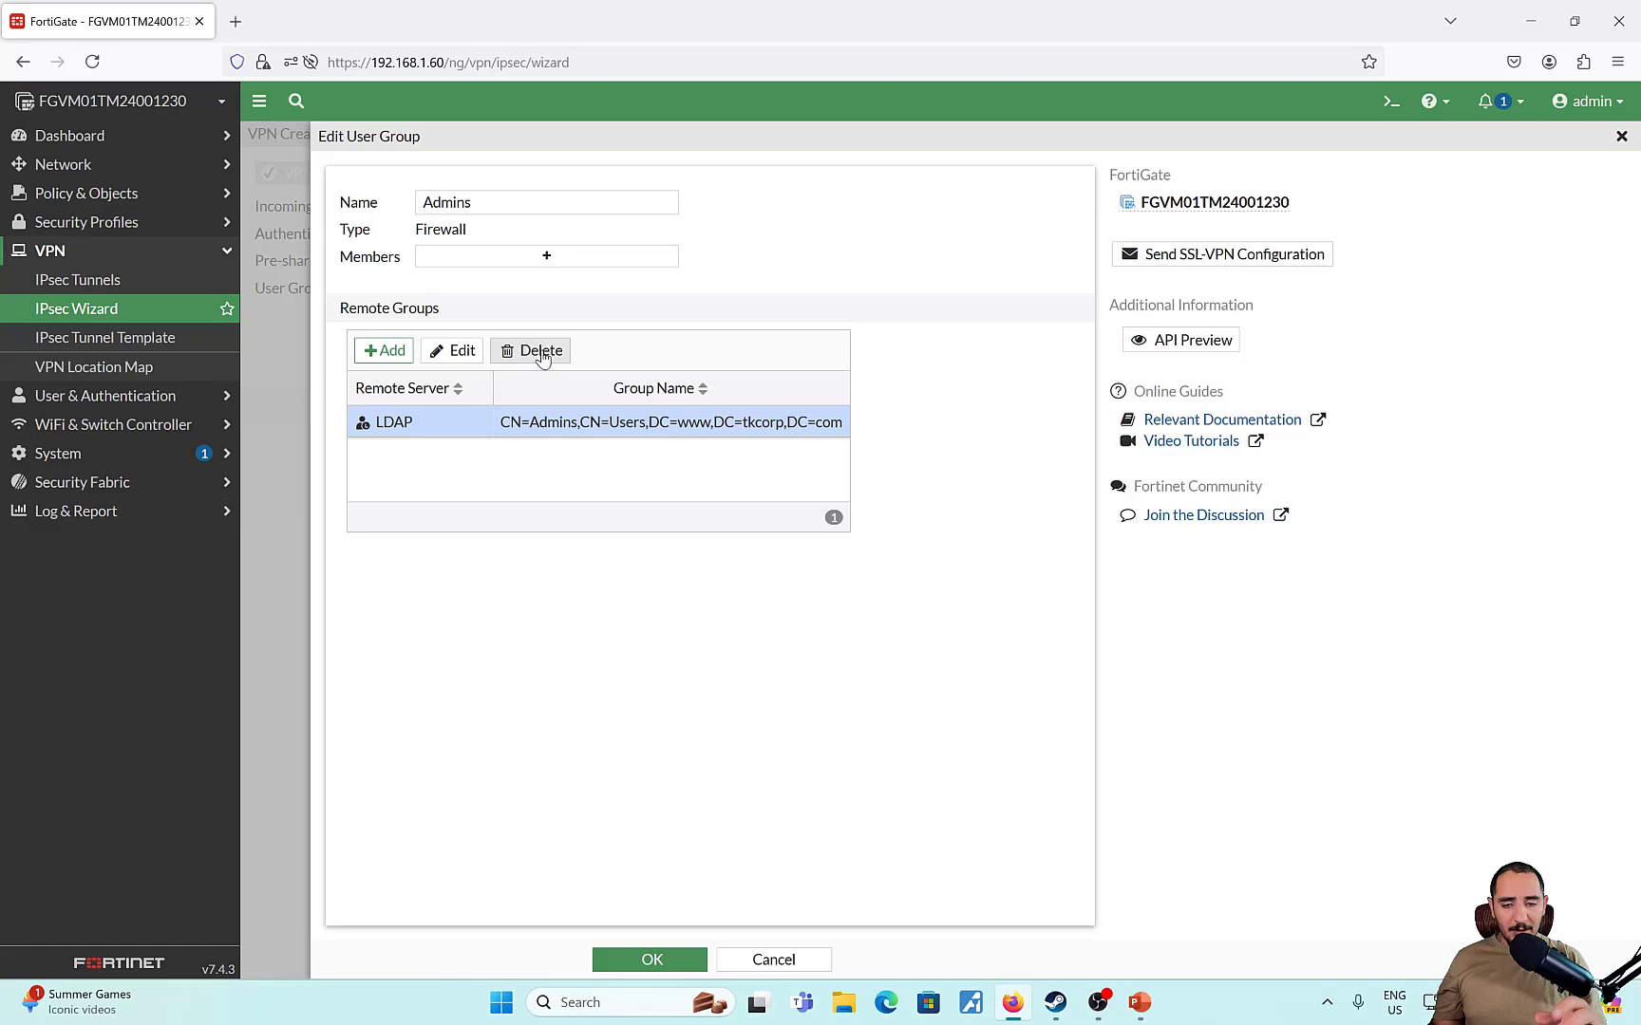
click(464, 350)
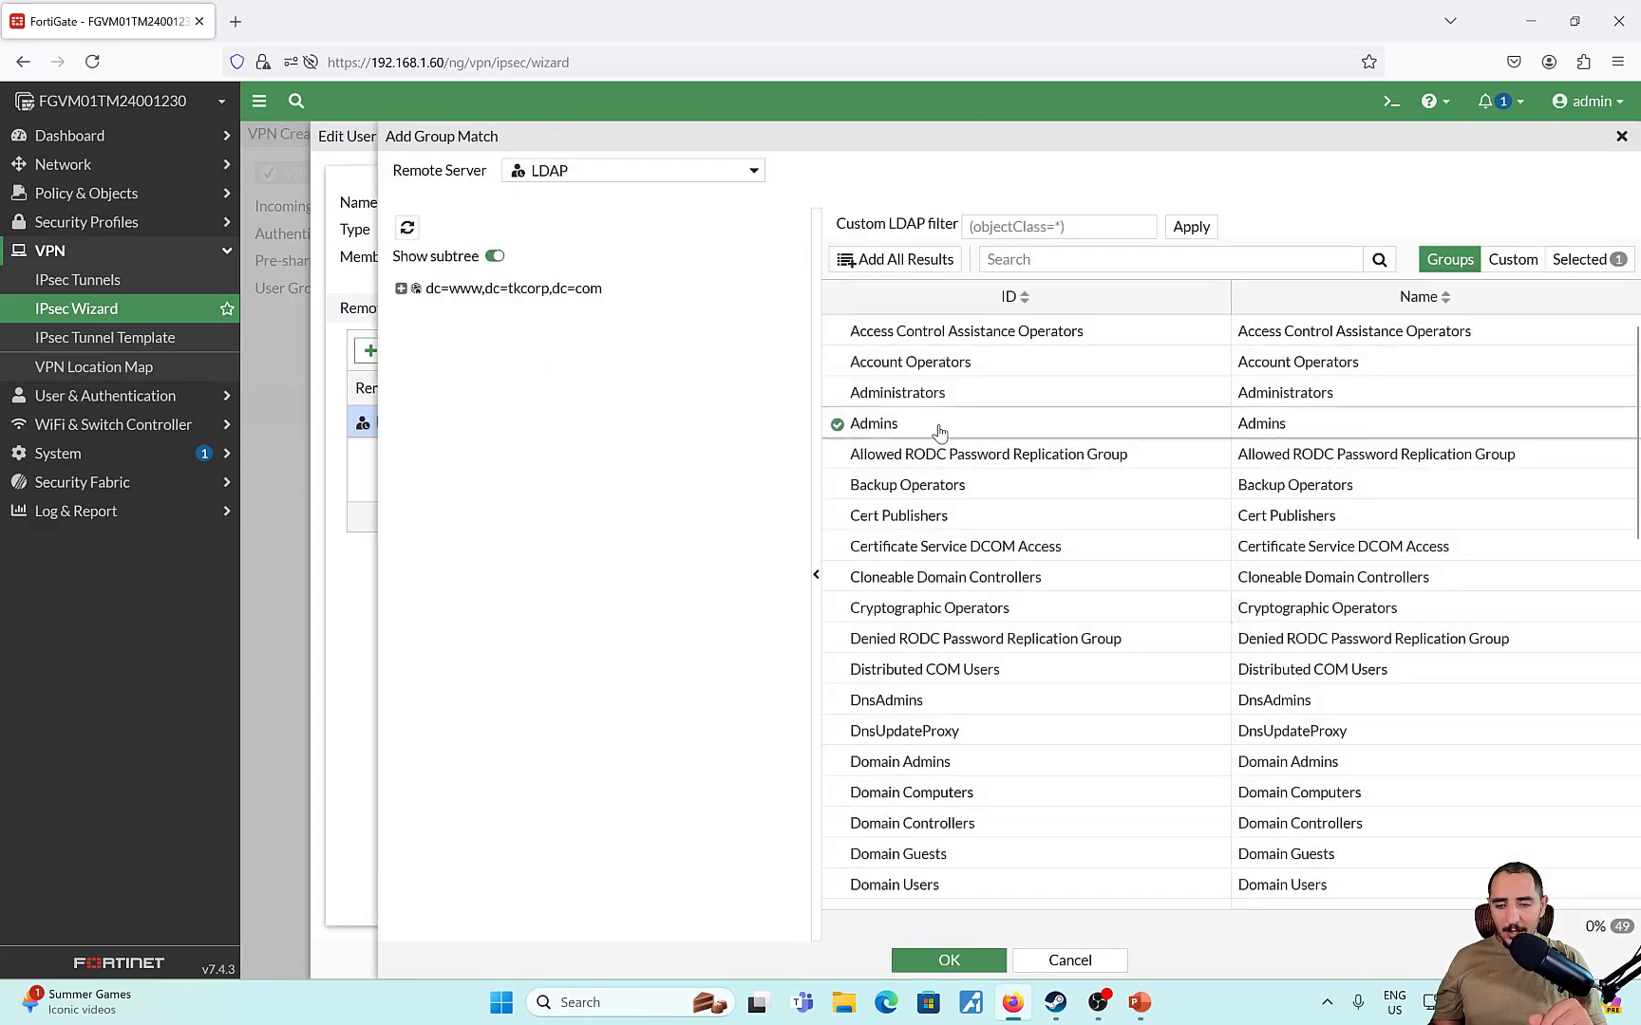
click(1069, 960)
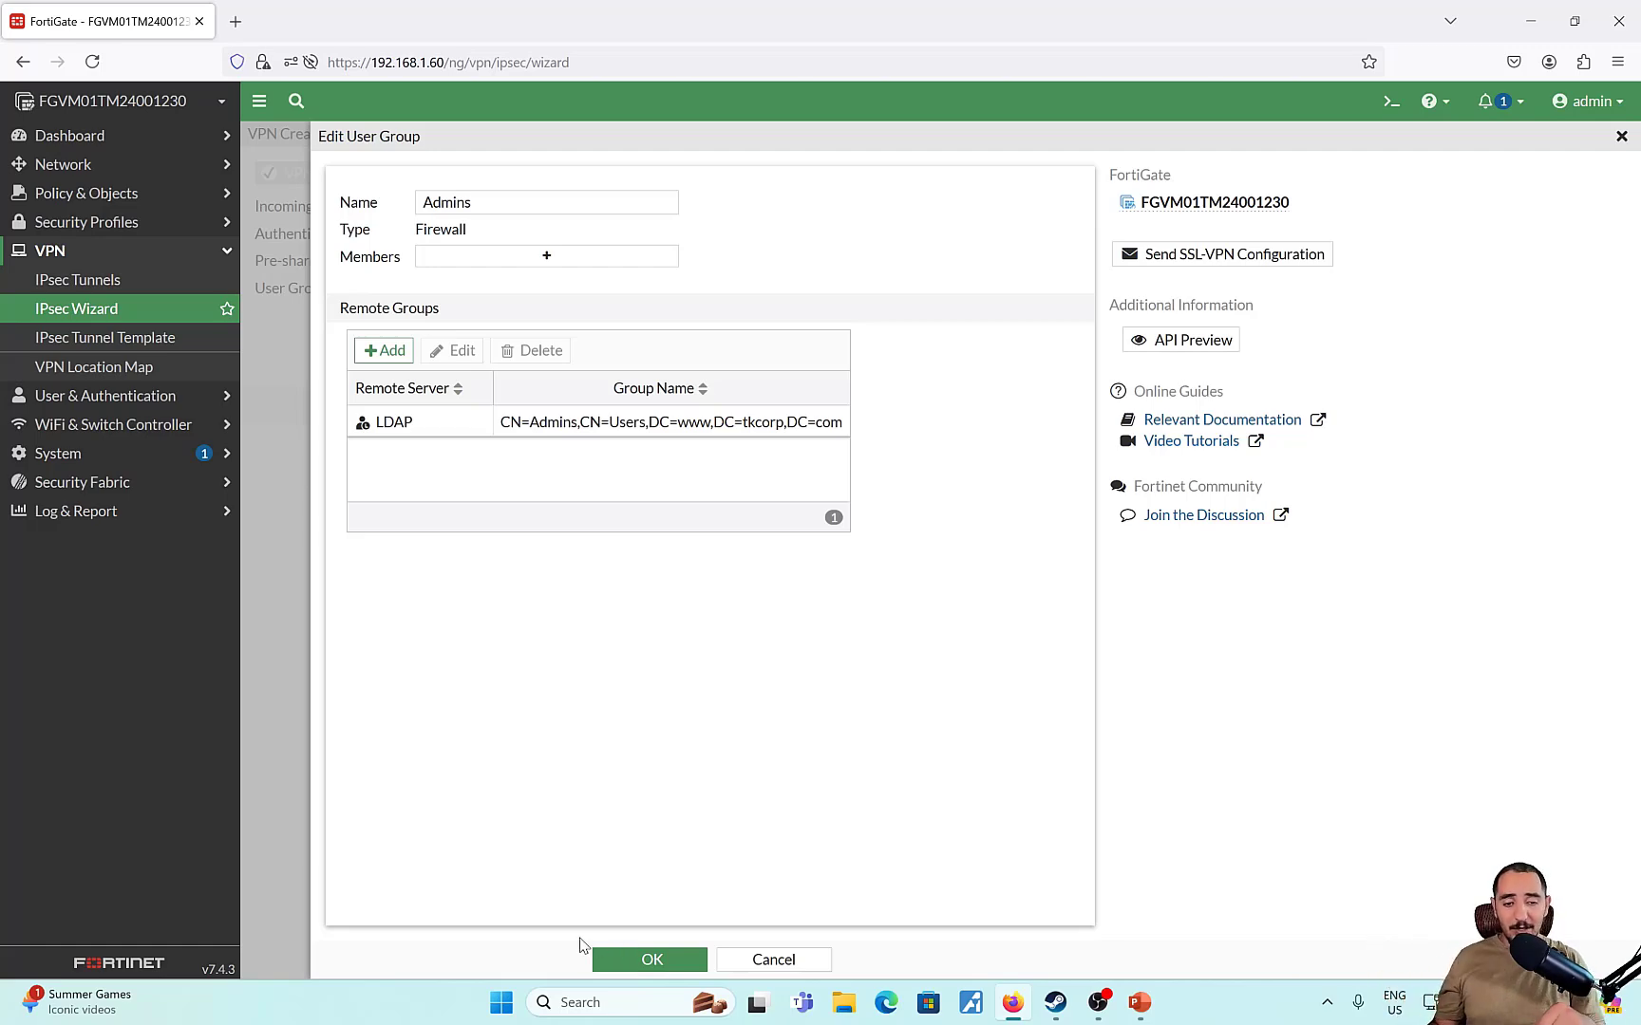
click(649, 959)
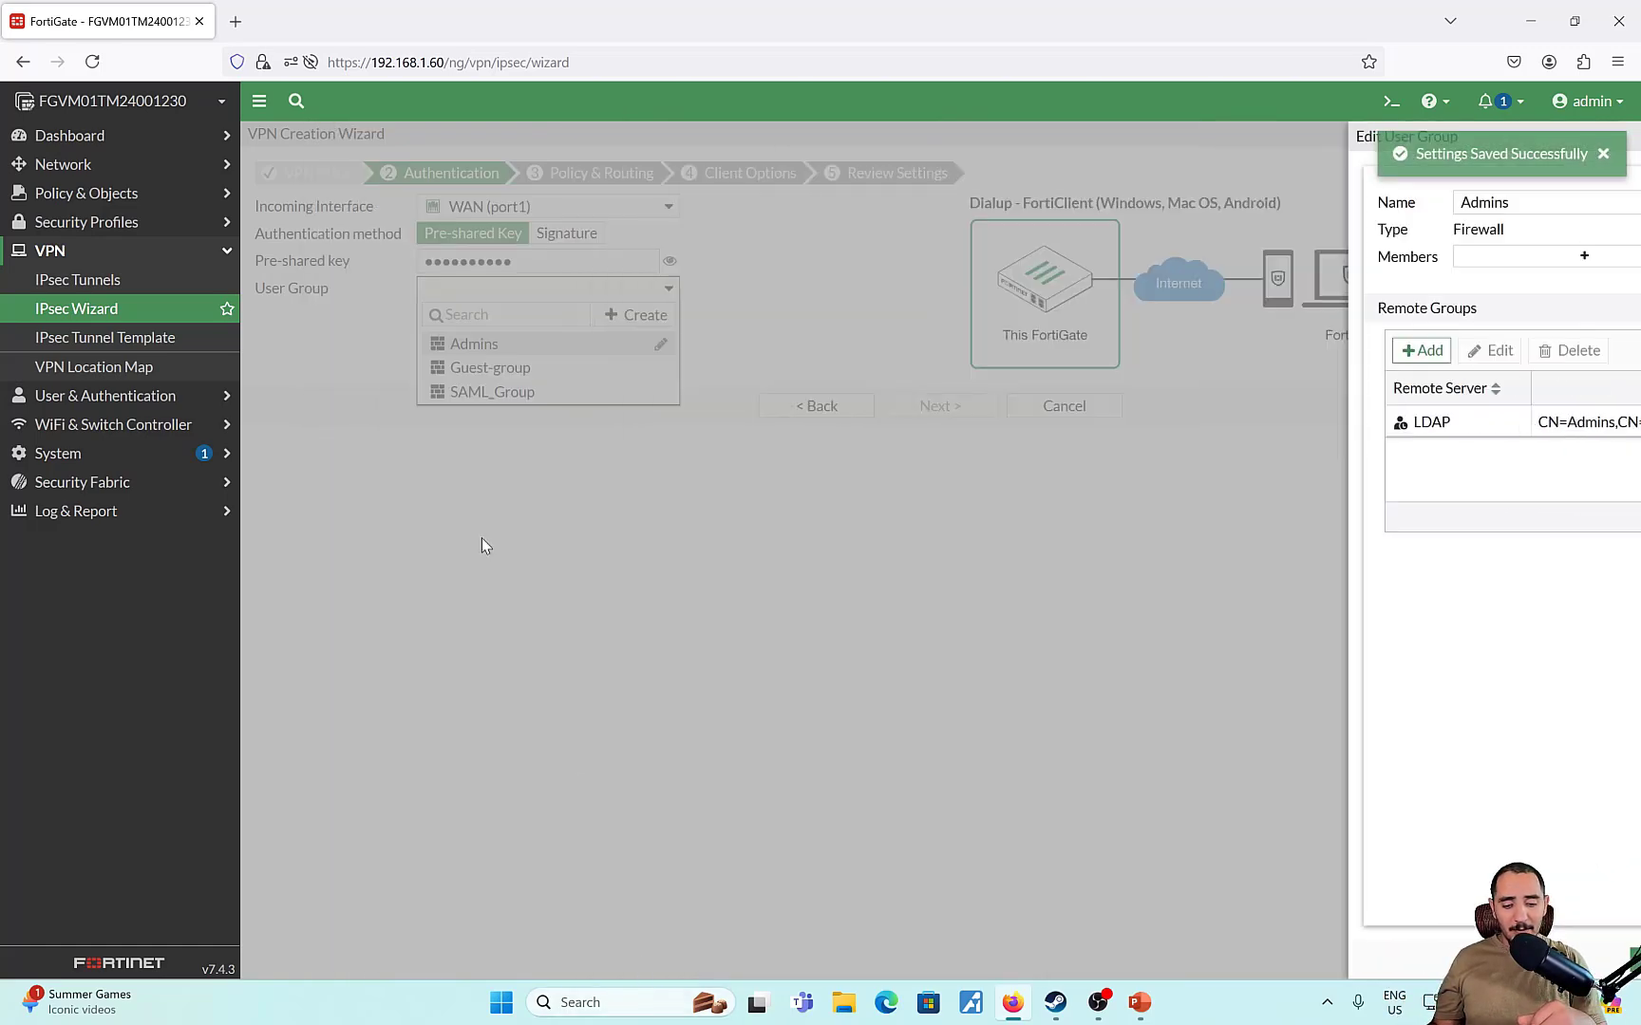
Step: Pick Admins as the user group, then set the local interface to DC-Network (port3)
click(524, 344)
click(926, 405)
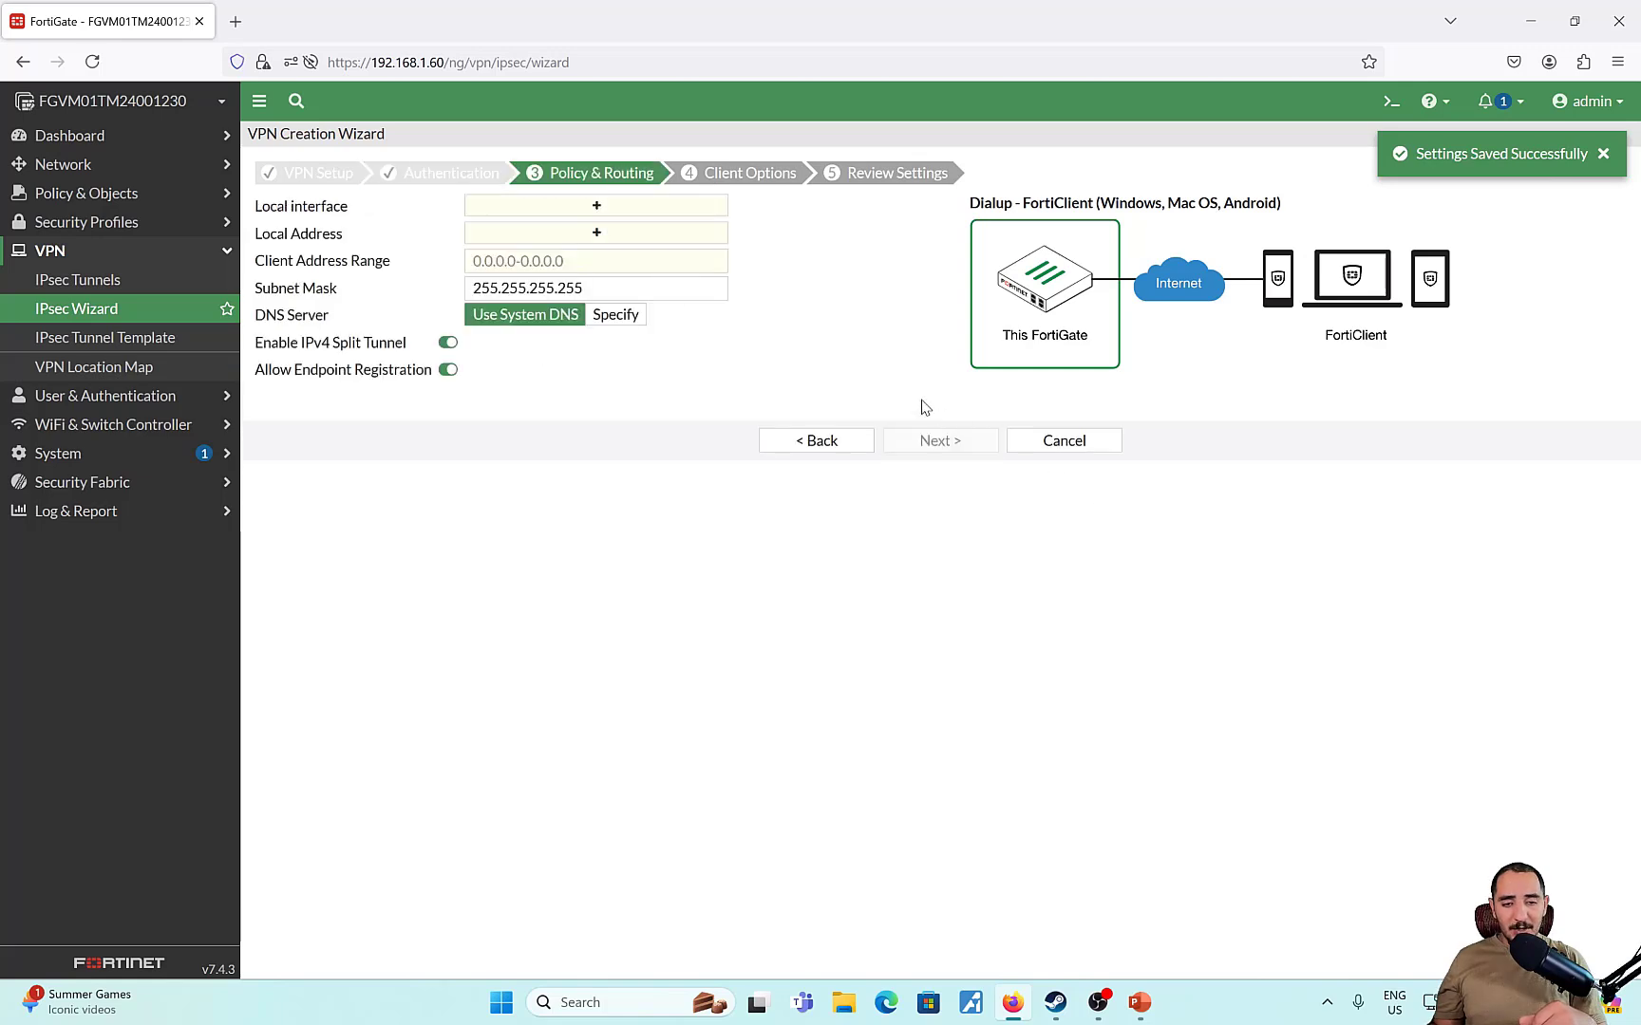
click(627, 207)
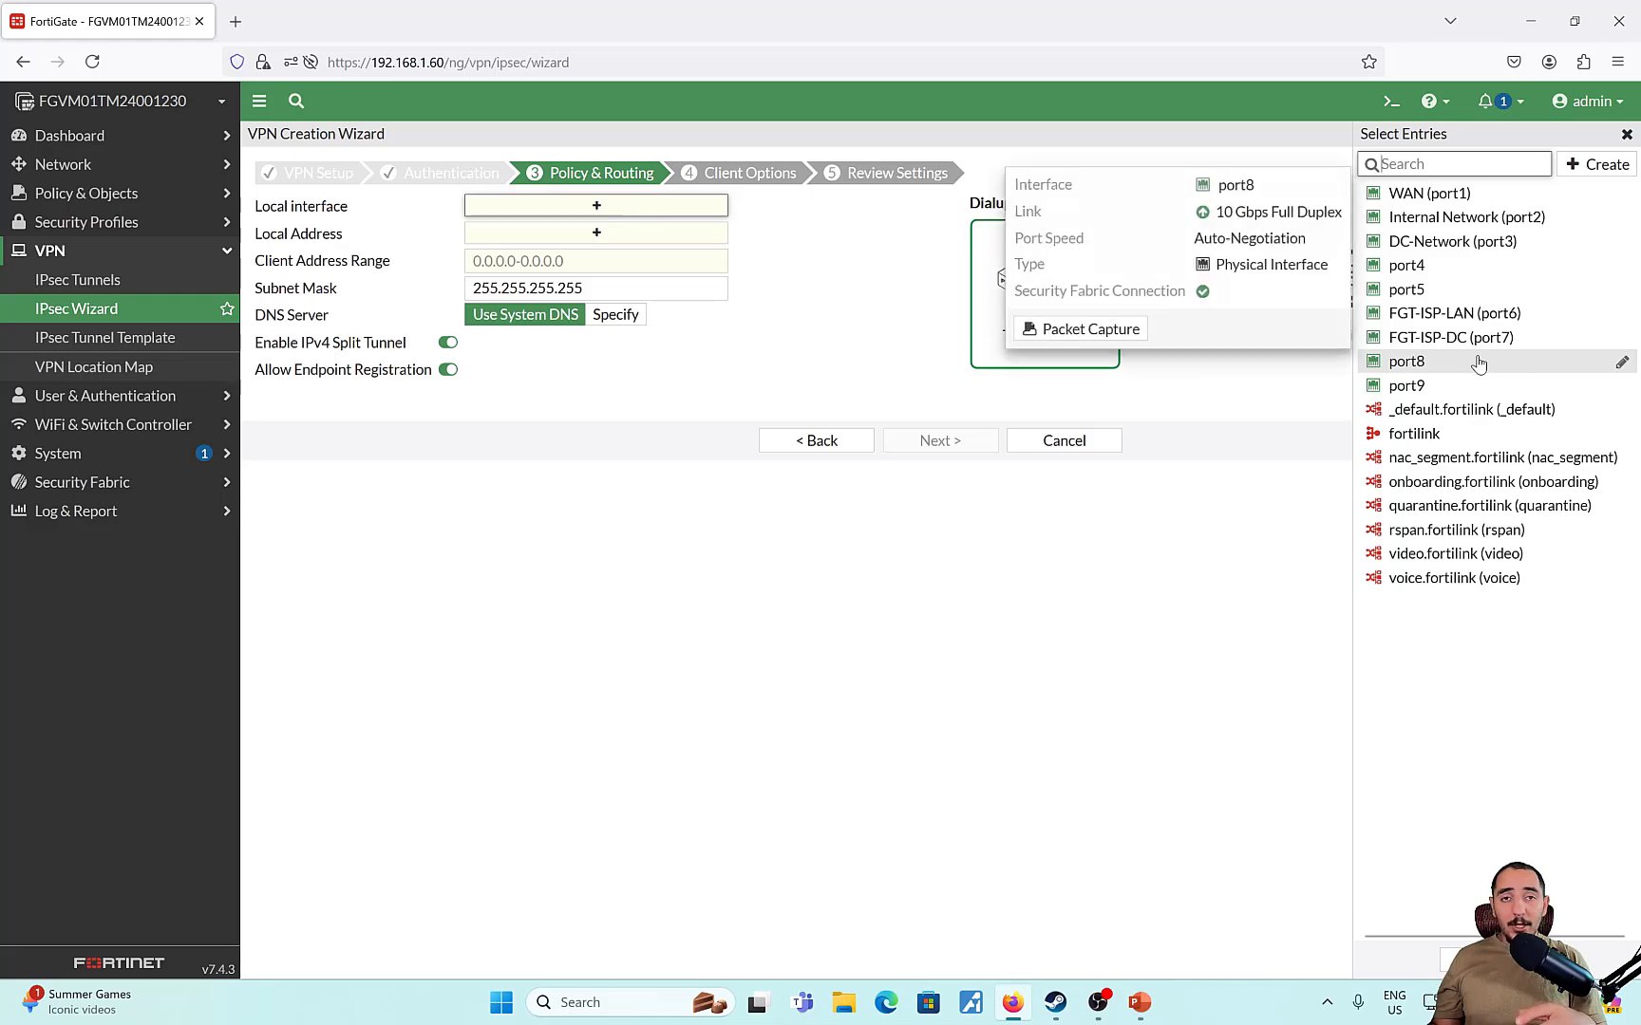
mouse_move(1448, 551)
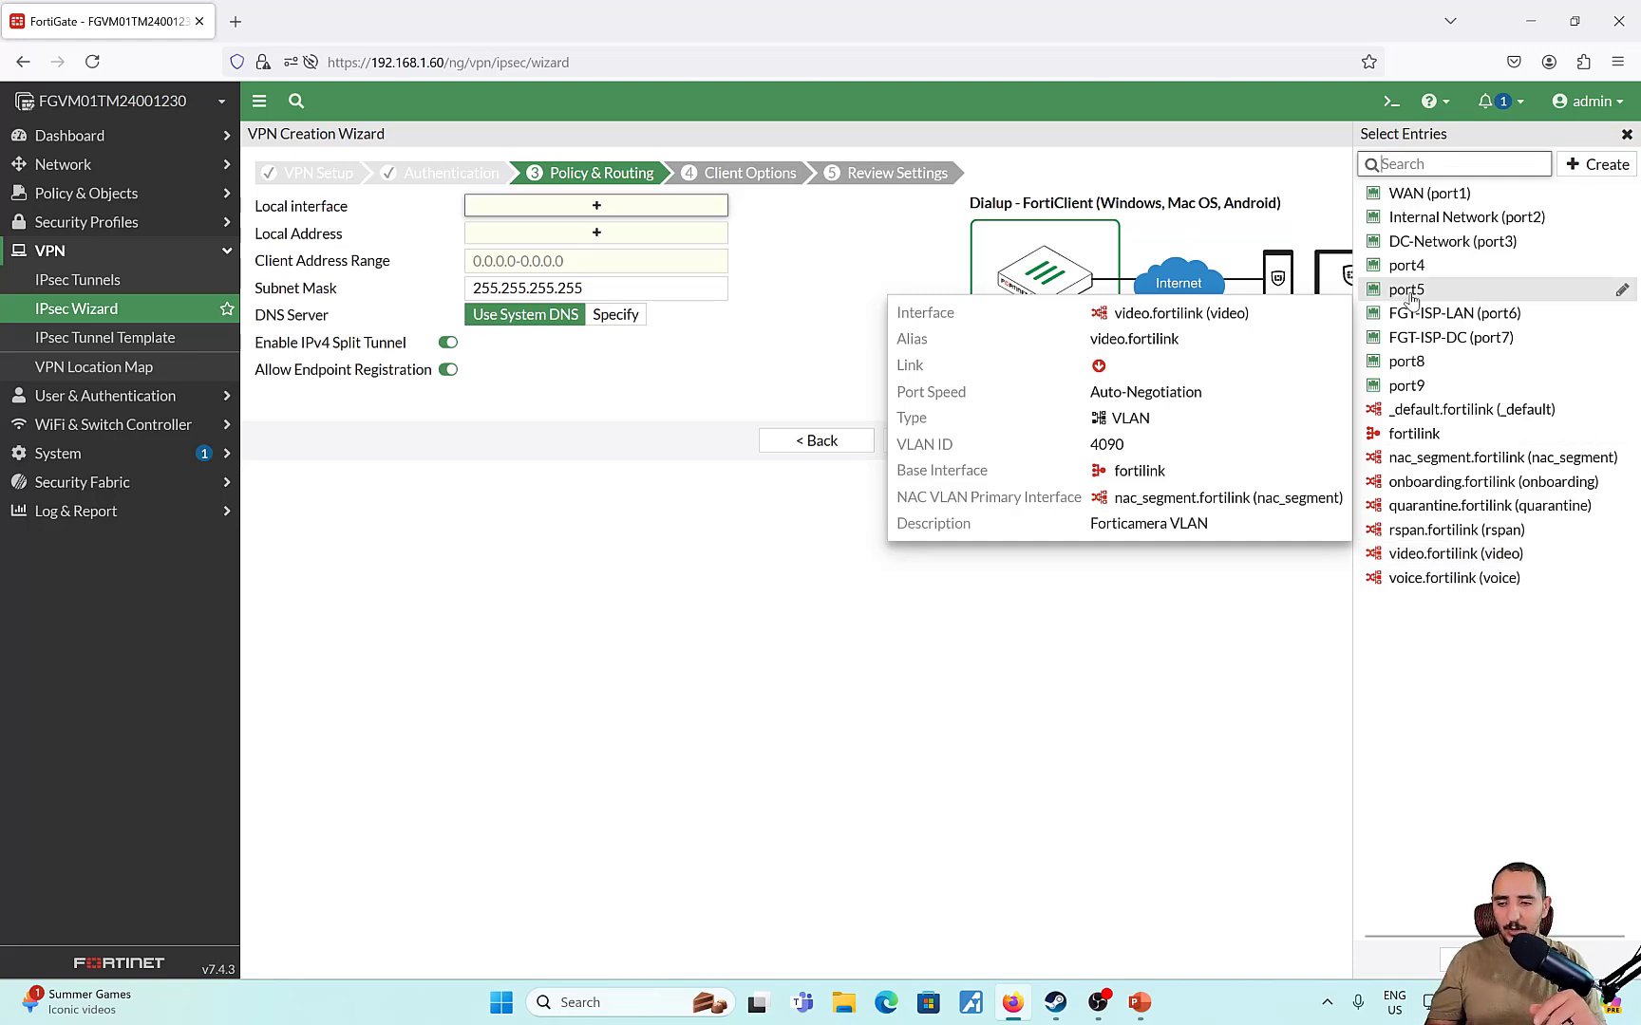
mouse_move(1408, 251)
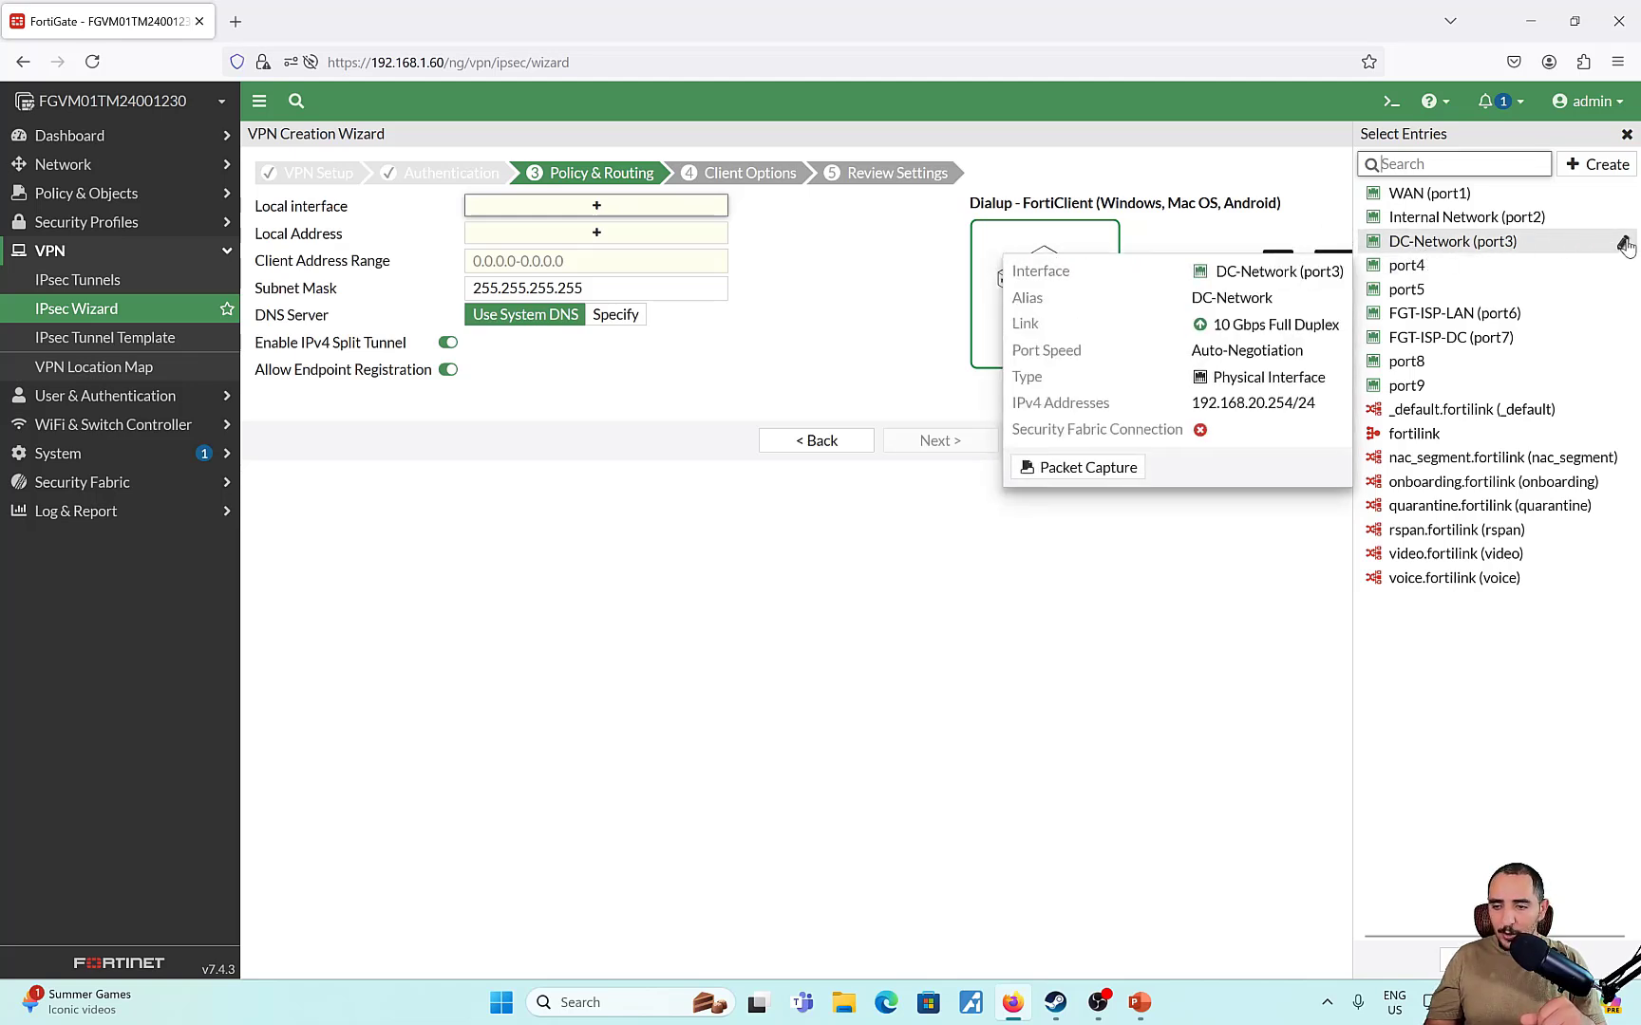
click(1523, 247)
Step: Start creating a new address from the Local Address list
click(664, 252)
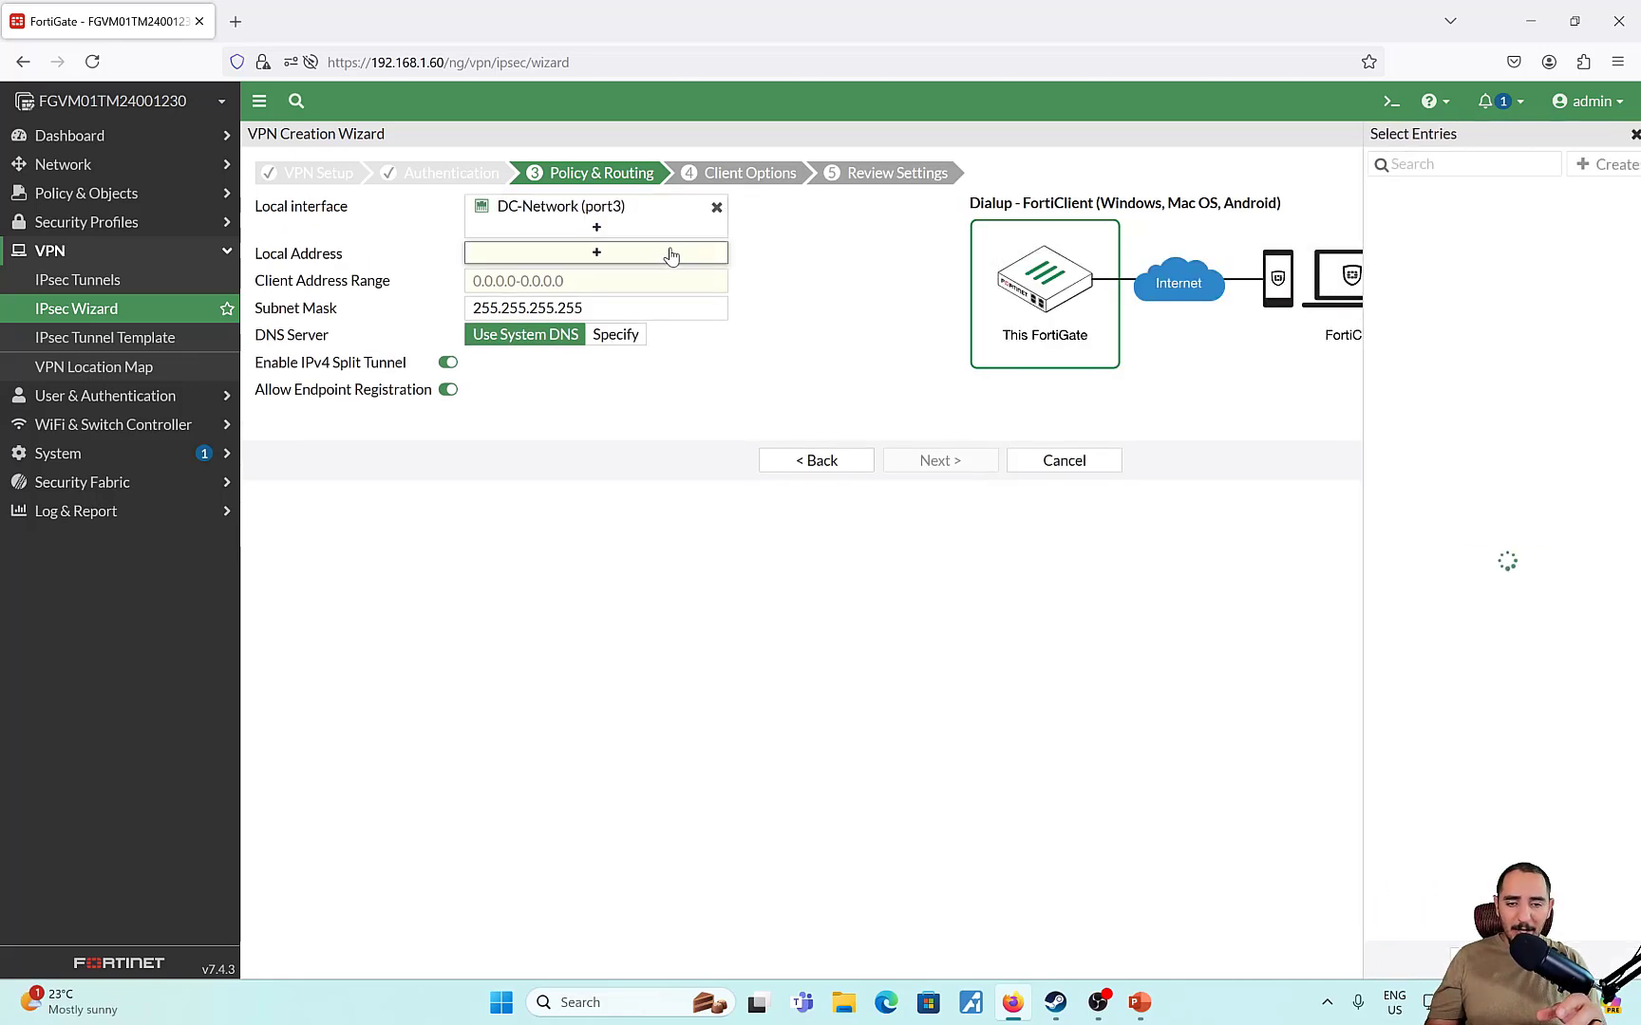
click(1436, 170)
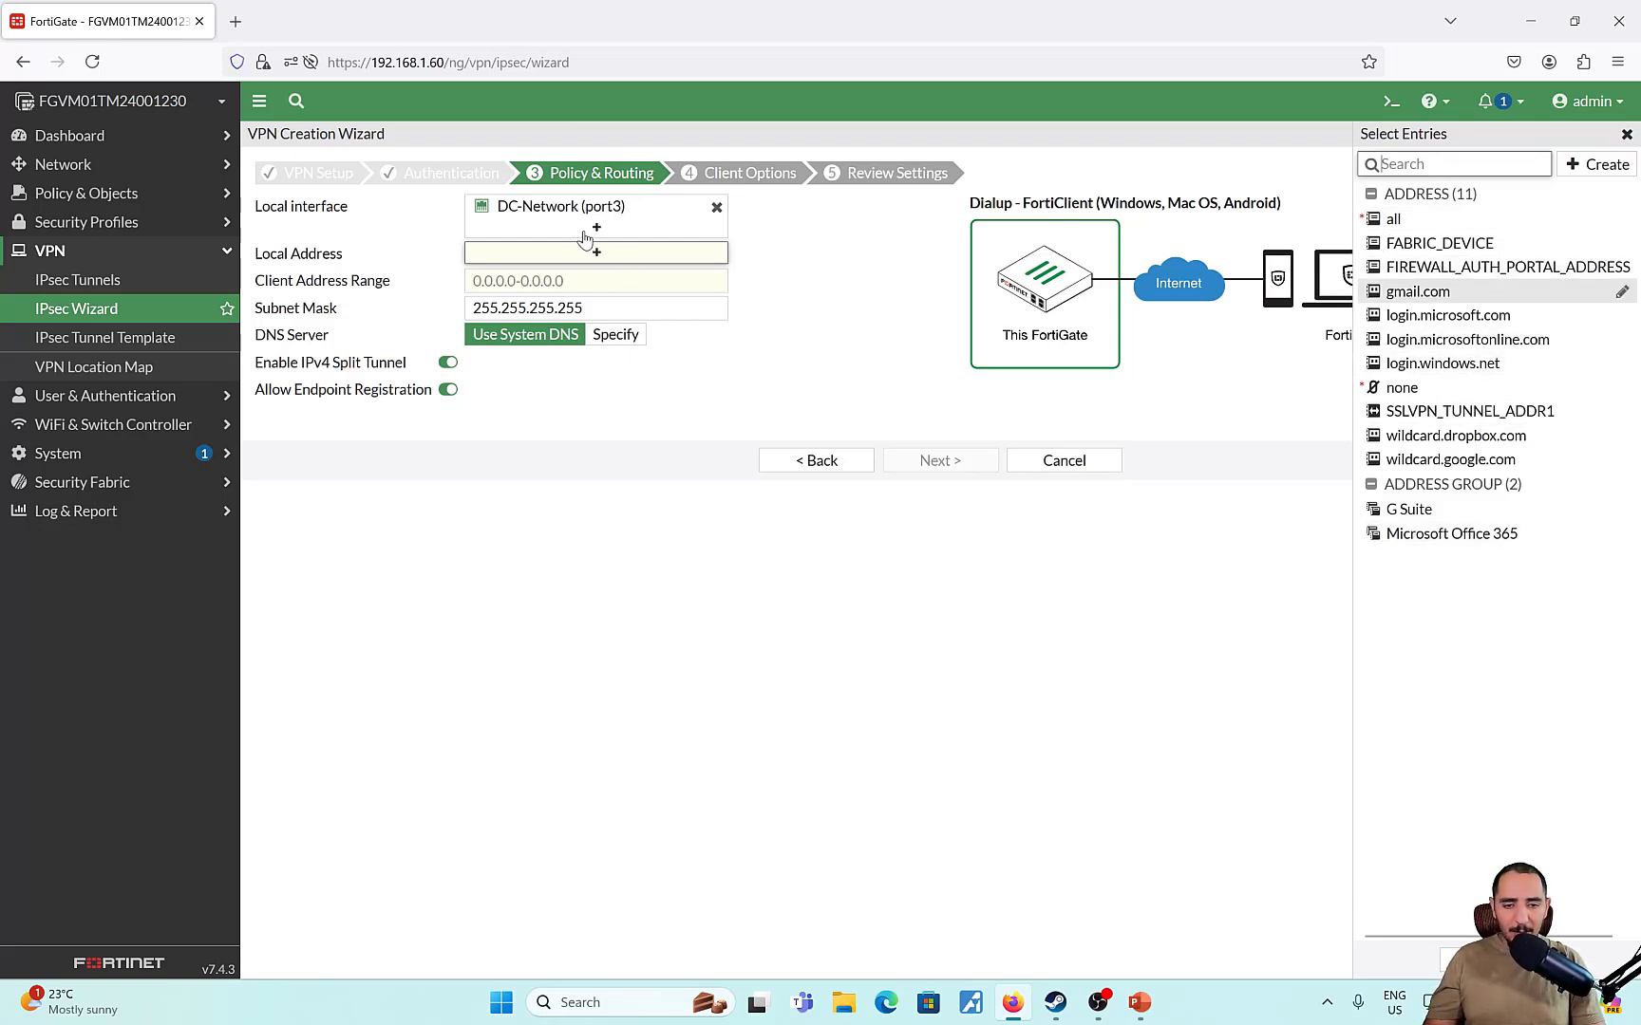
mouse_move(583, 209)
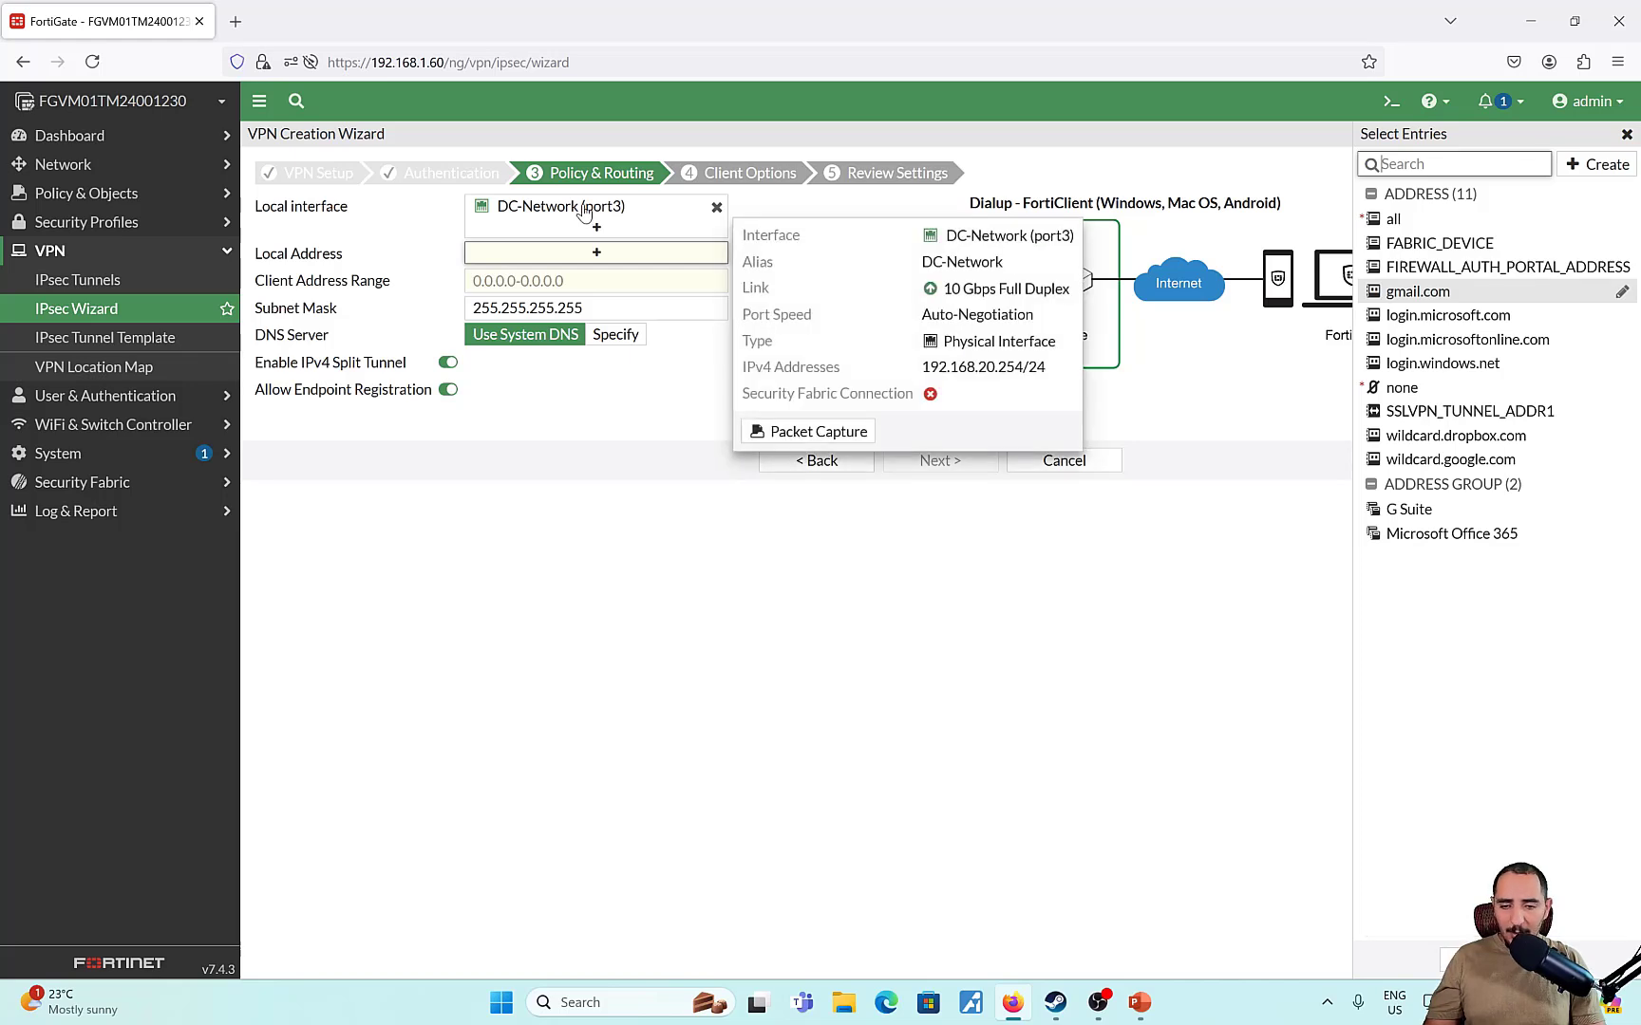
click(1594, 167)
click(1467, 218)
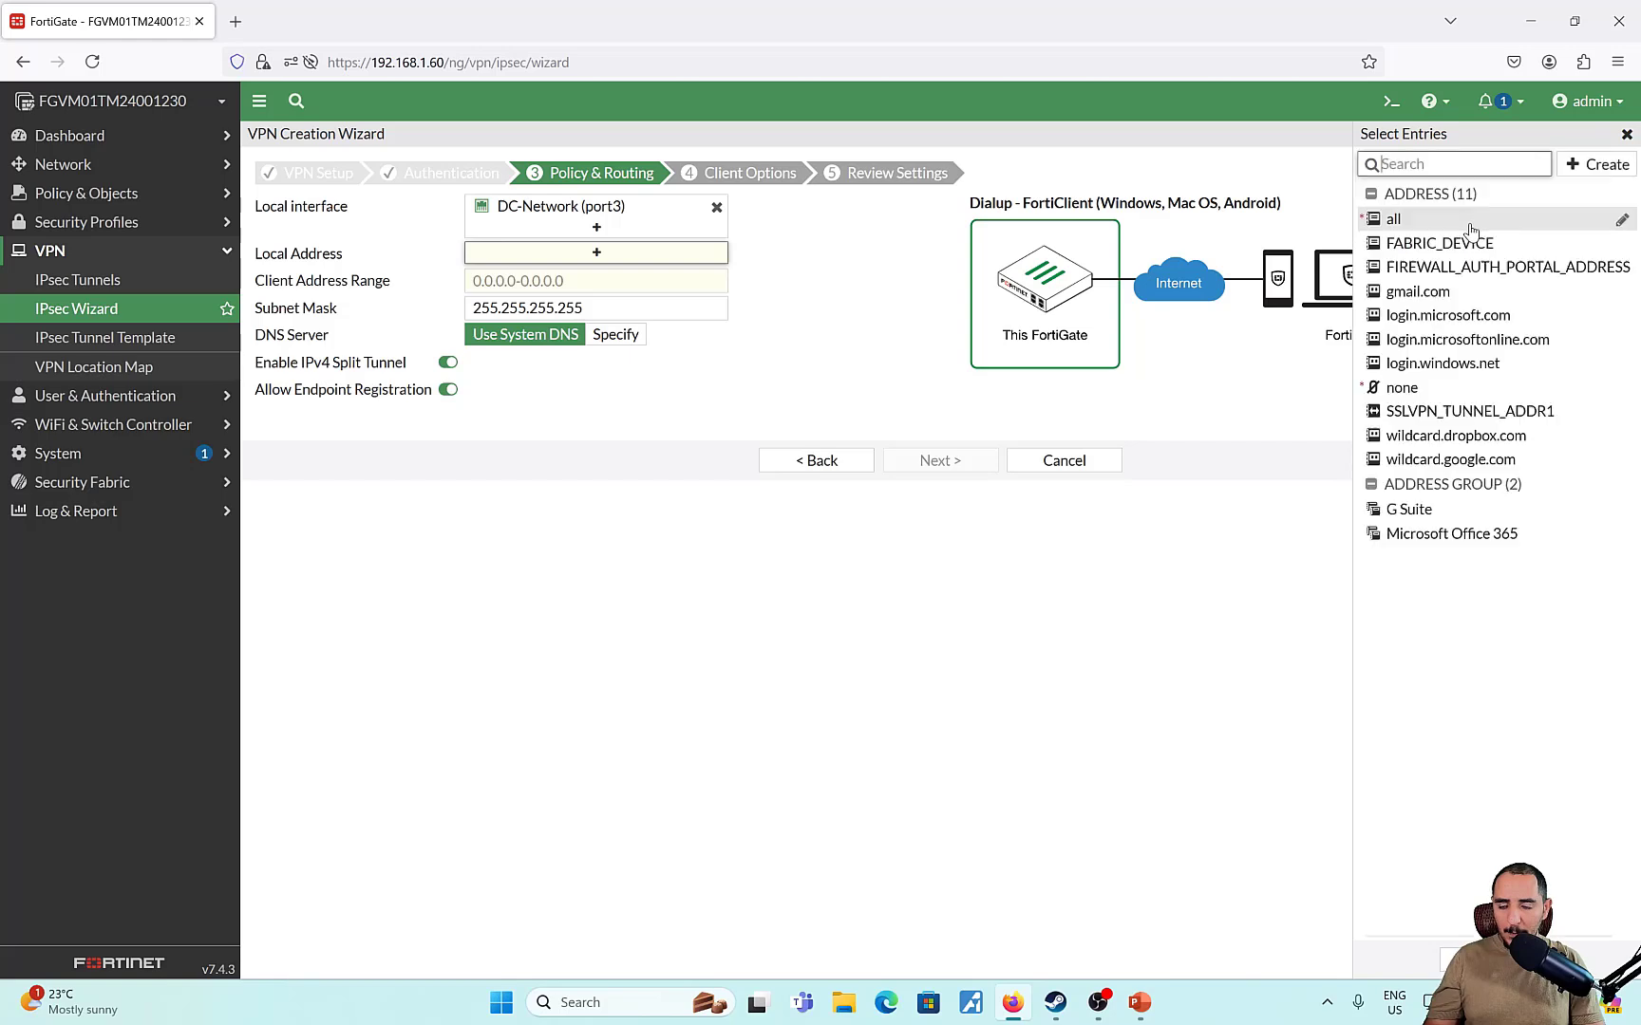
Step: Name the new address DC-Network, bind it to DC-Network (port3), and begin its subnet
click(726, 205)
text(D)
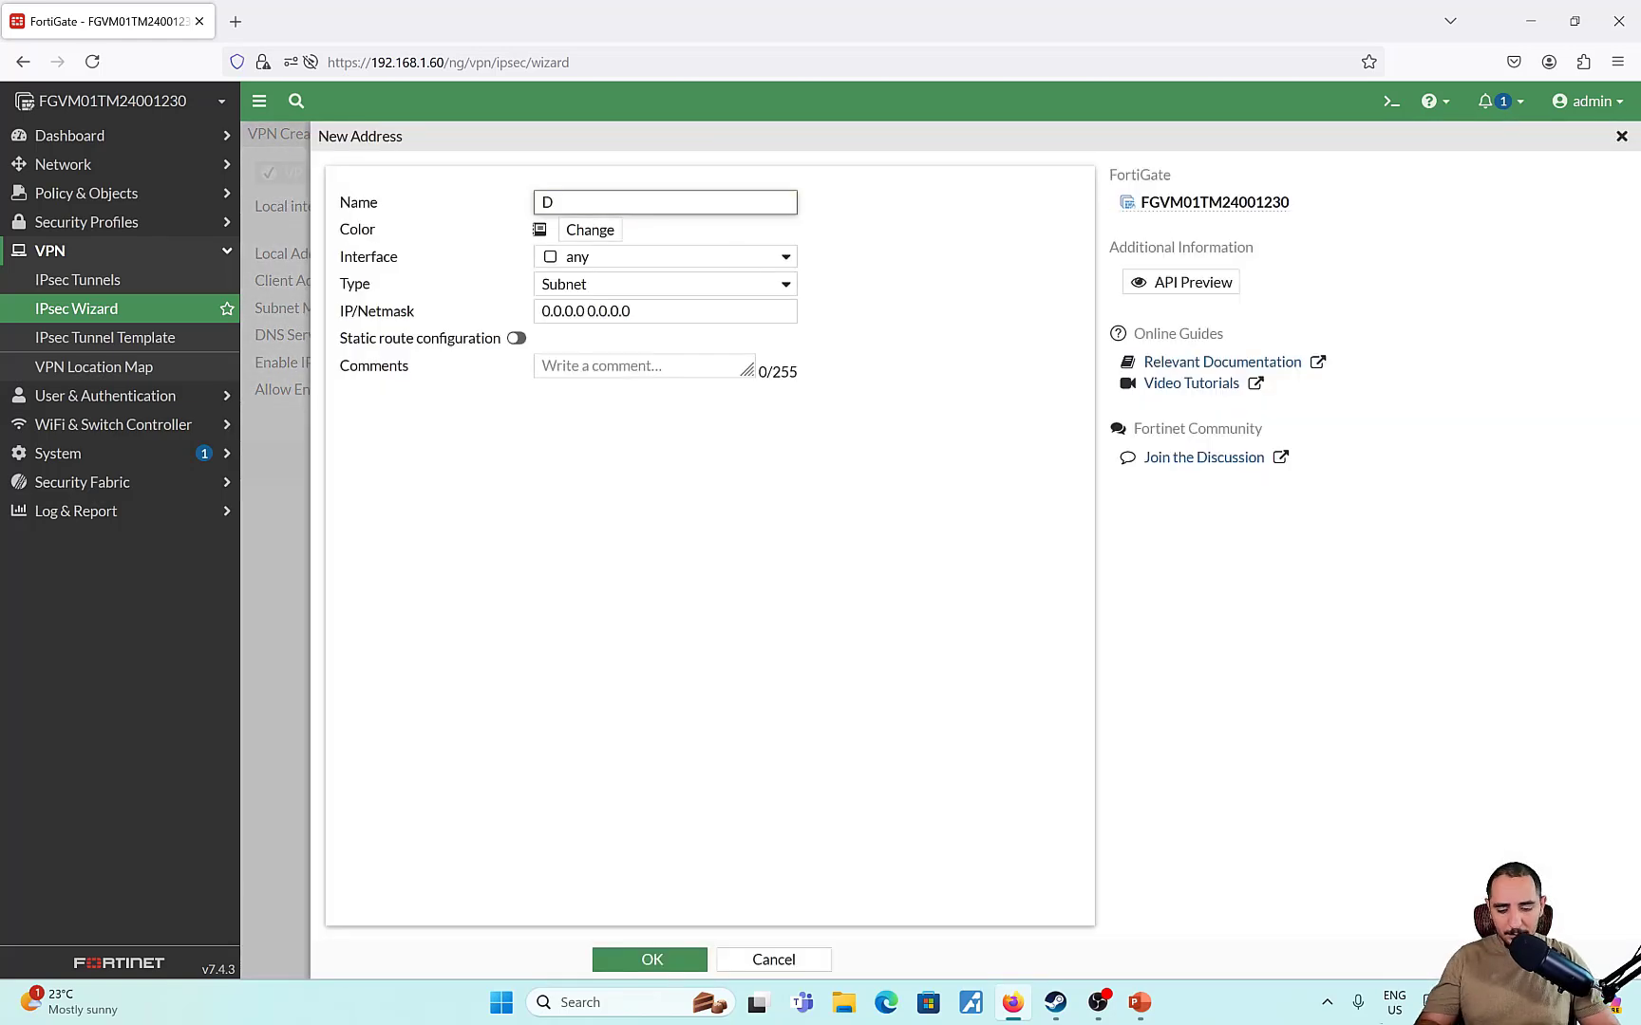
text(C-Network)
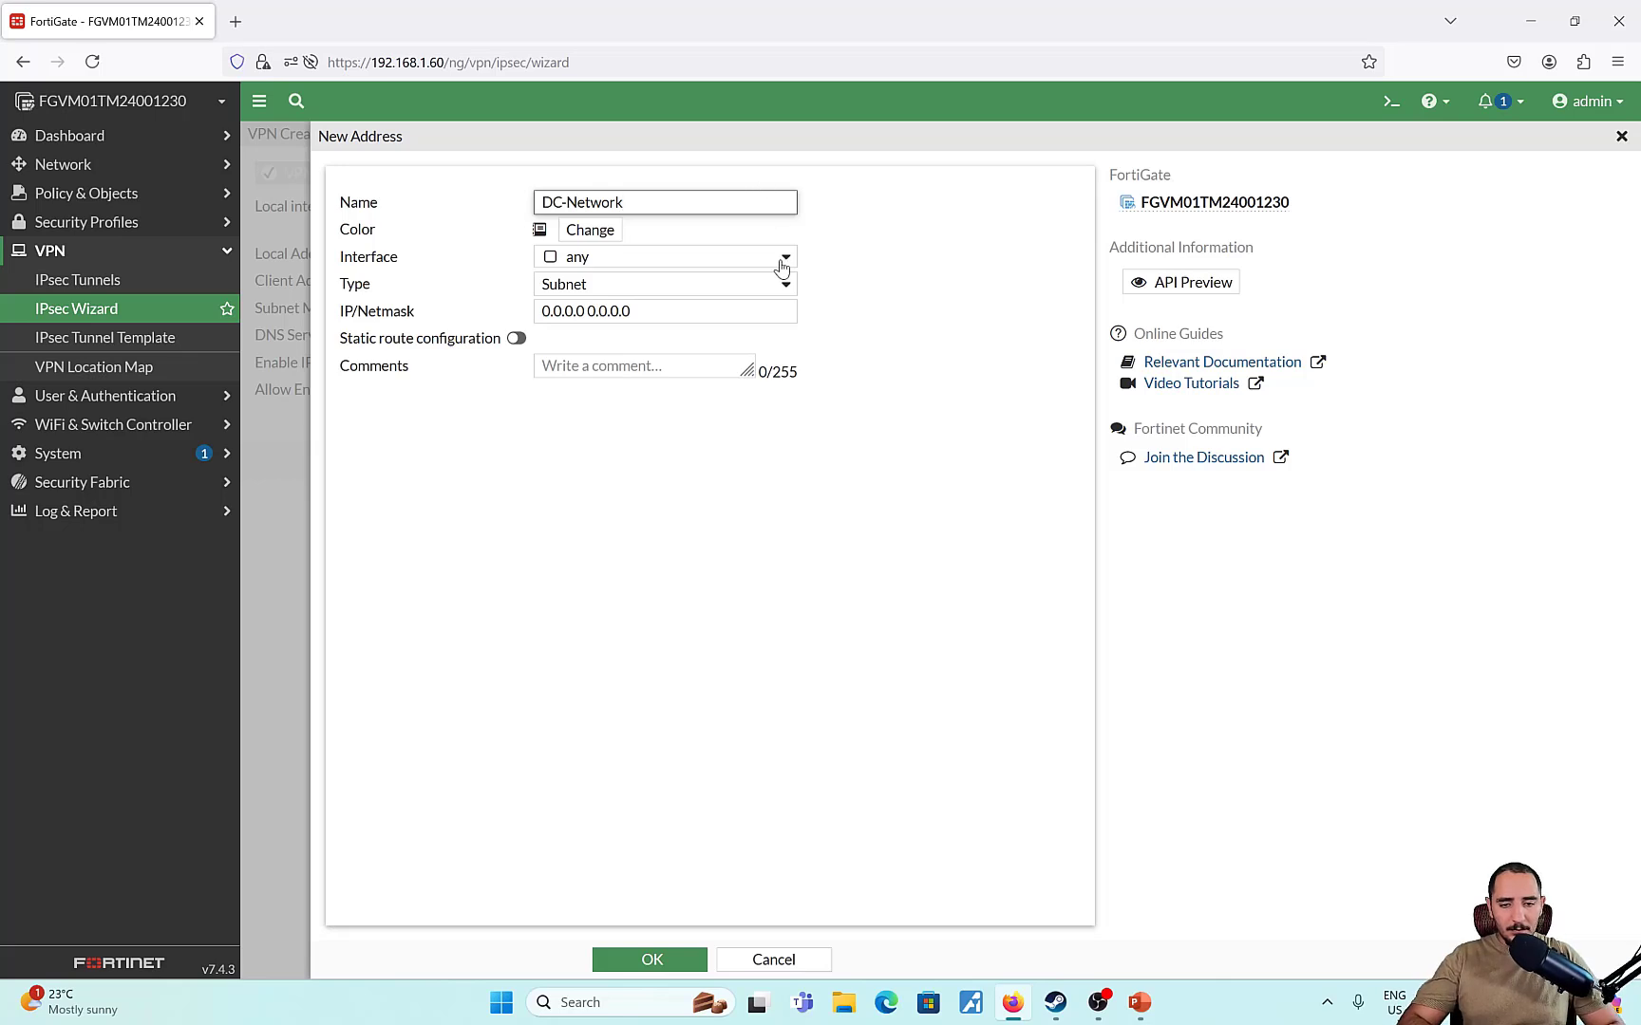
click(780, 260)
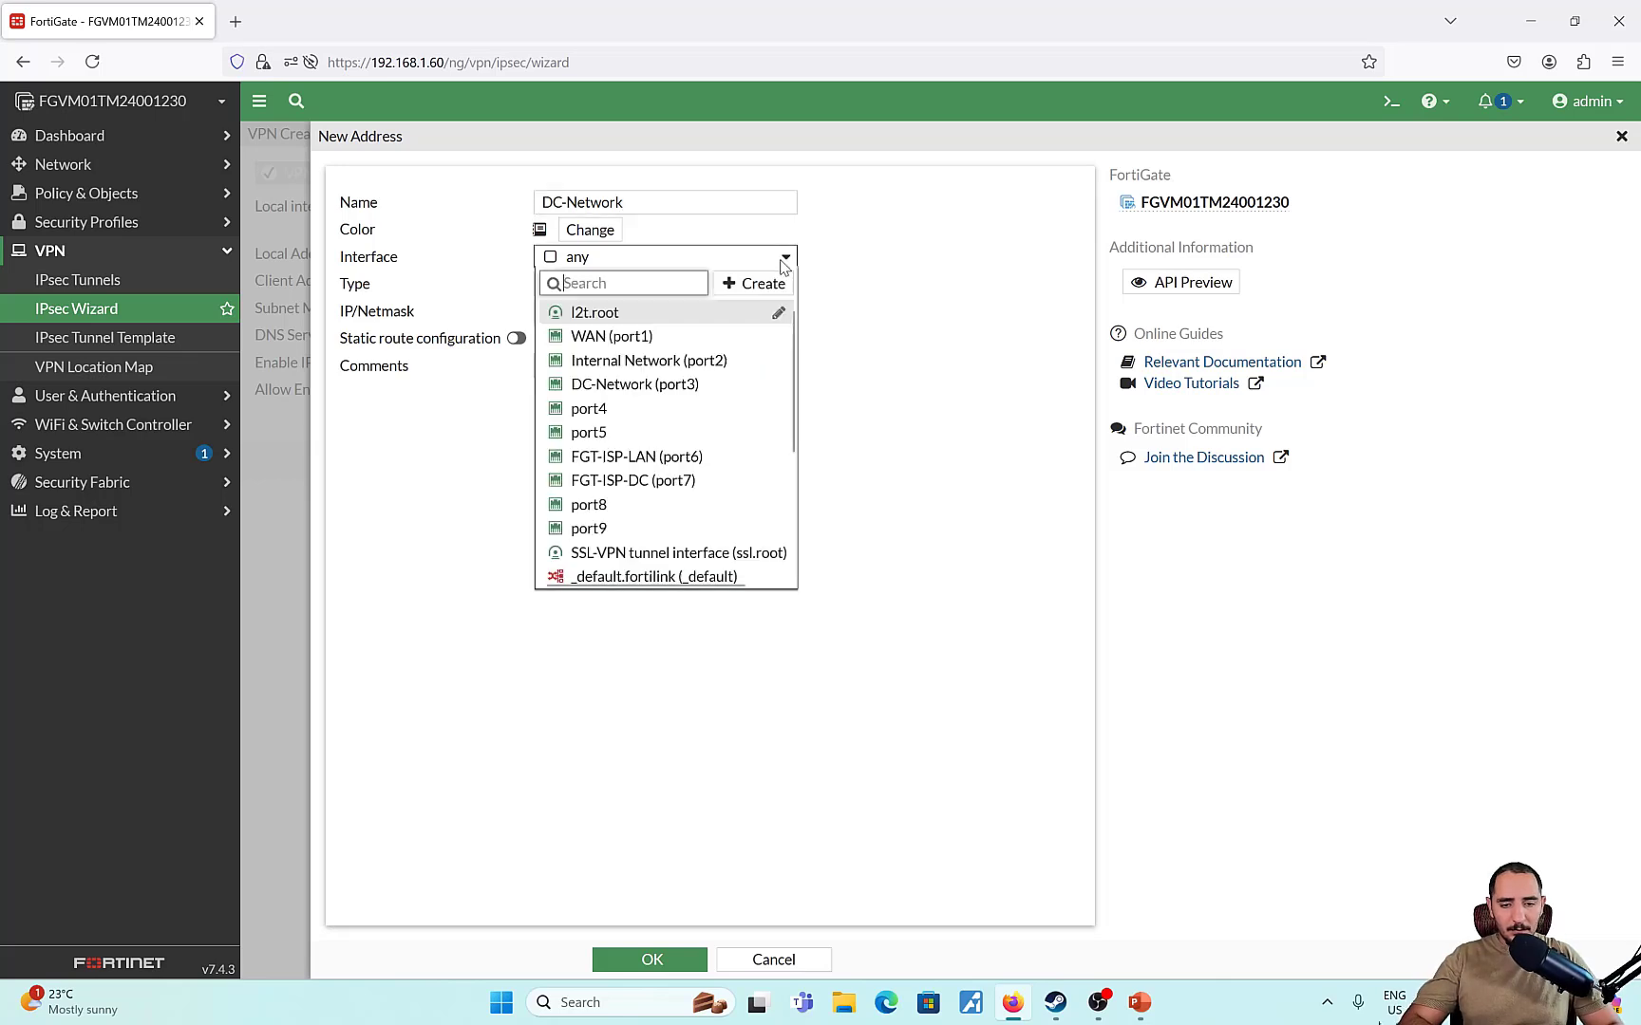
click(627, 383)
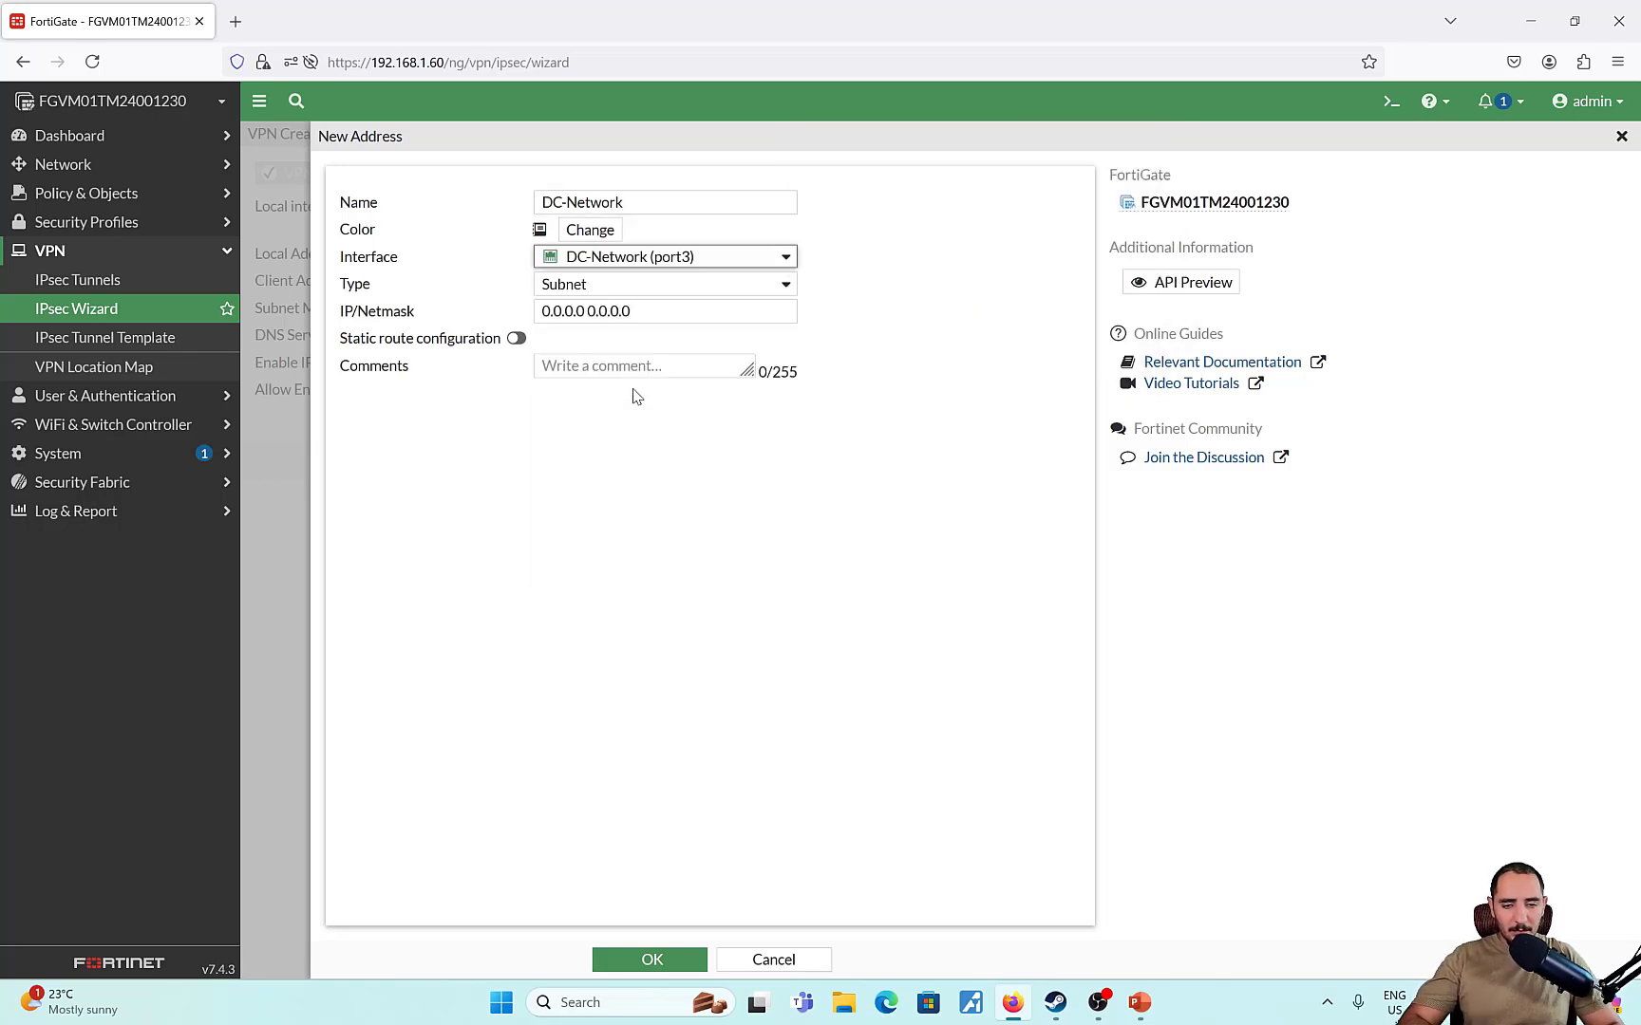
click(717, 308)
key(ctrl+a)
text(192.168.)
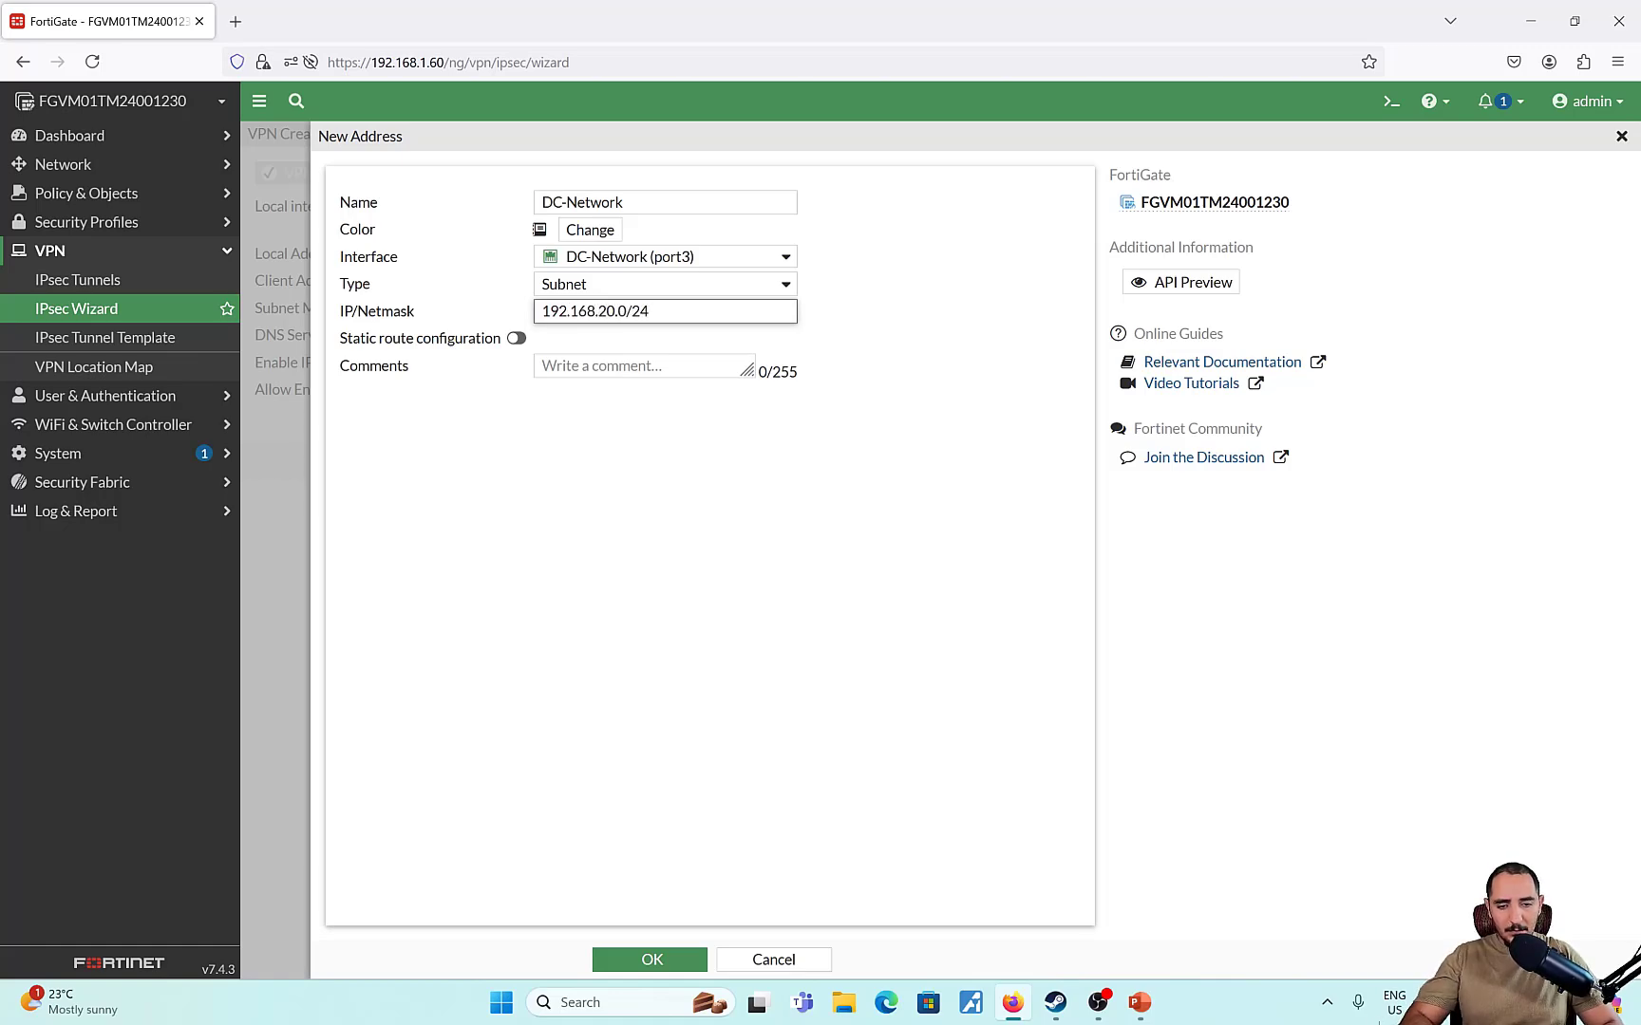
Step: Save the DC-Network address (192.168.20.0/24), set it as Local Address, keep IPv4 split tunnel on
click(652, 959)
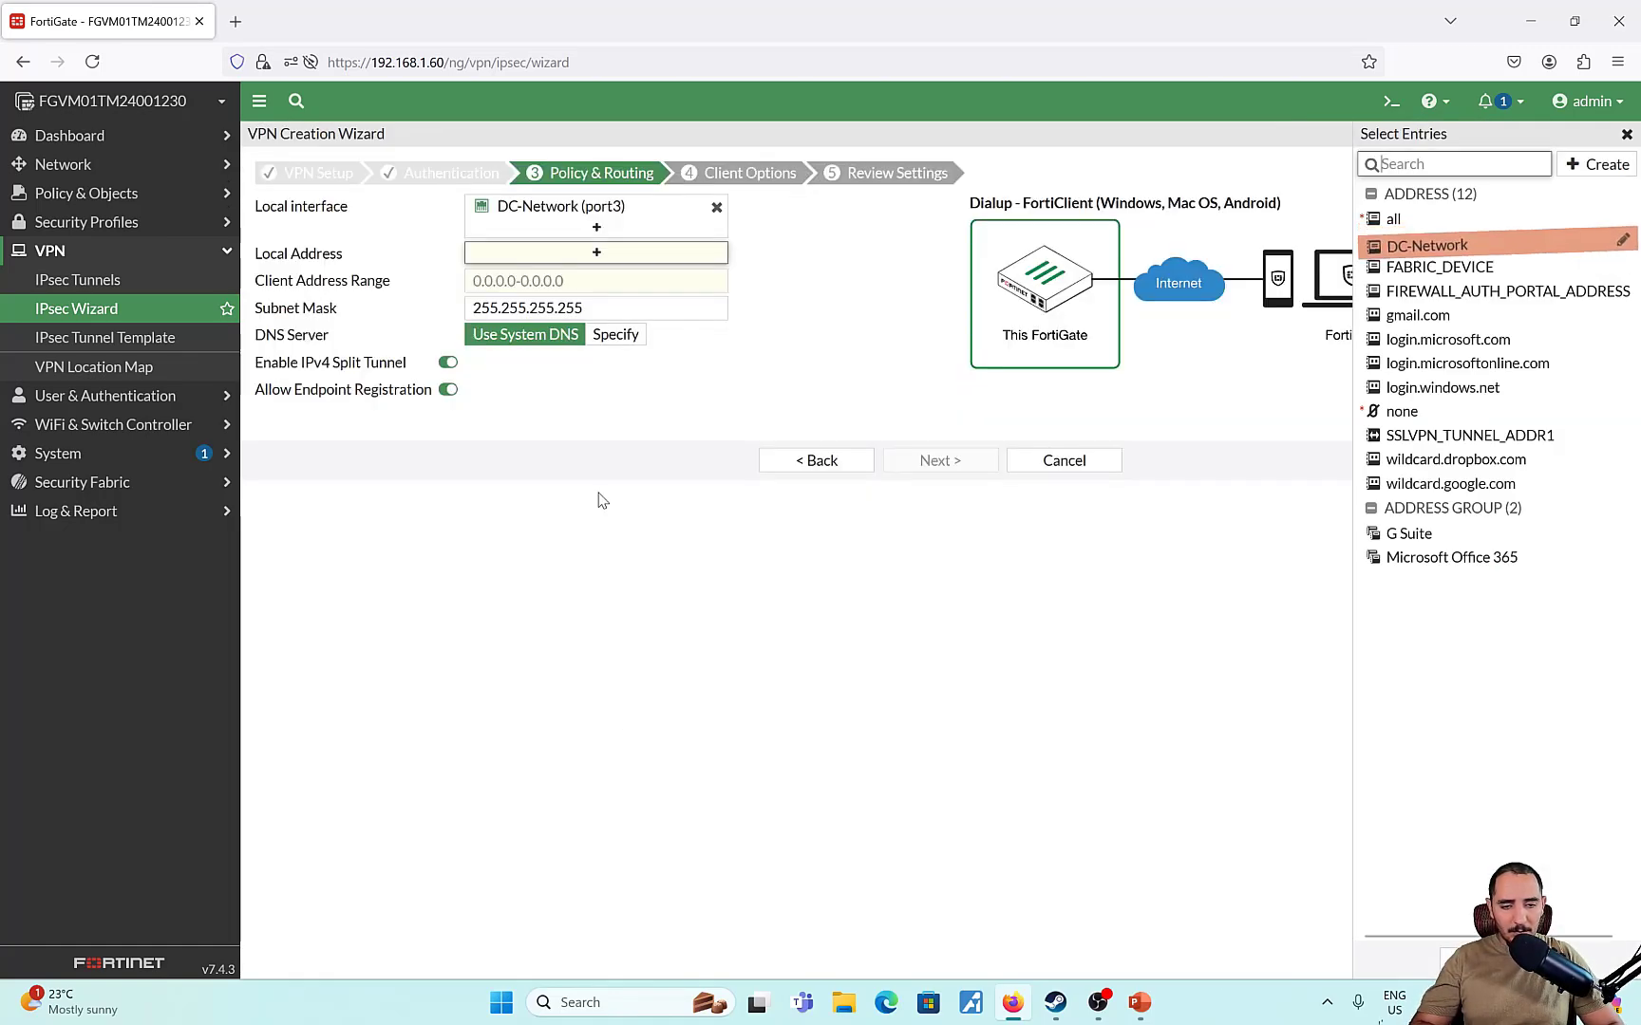
click(1420, 243)
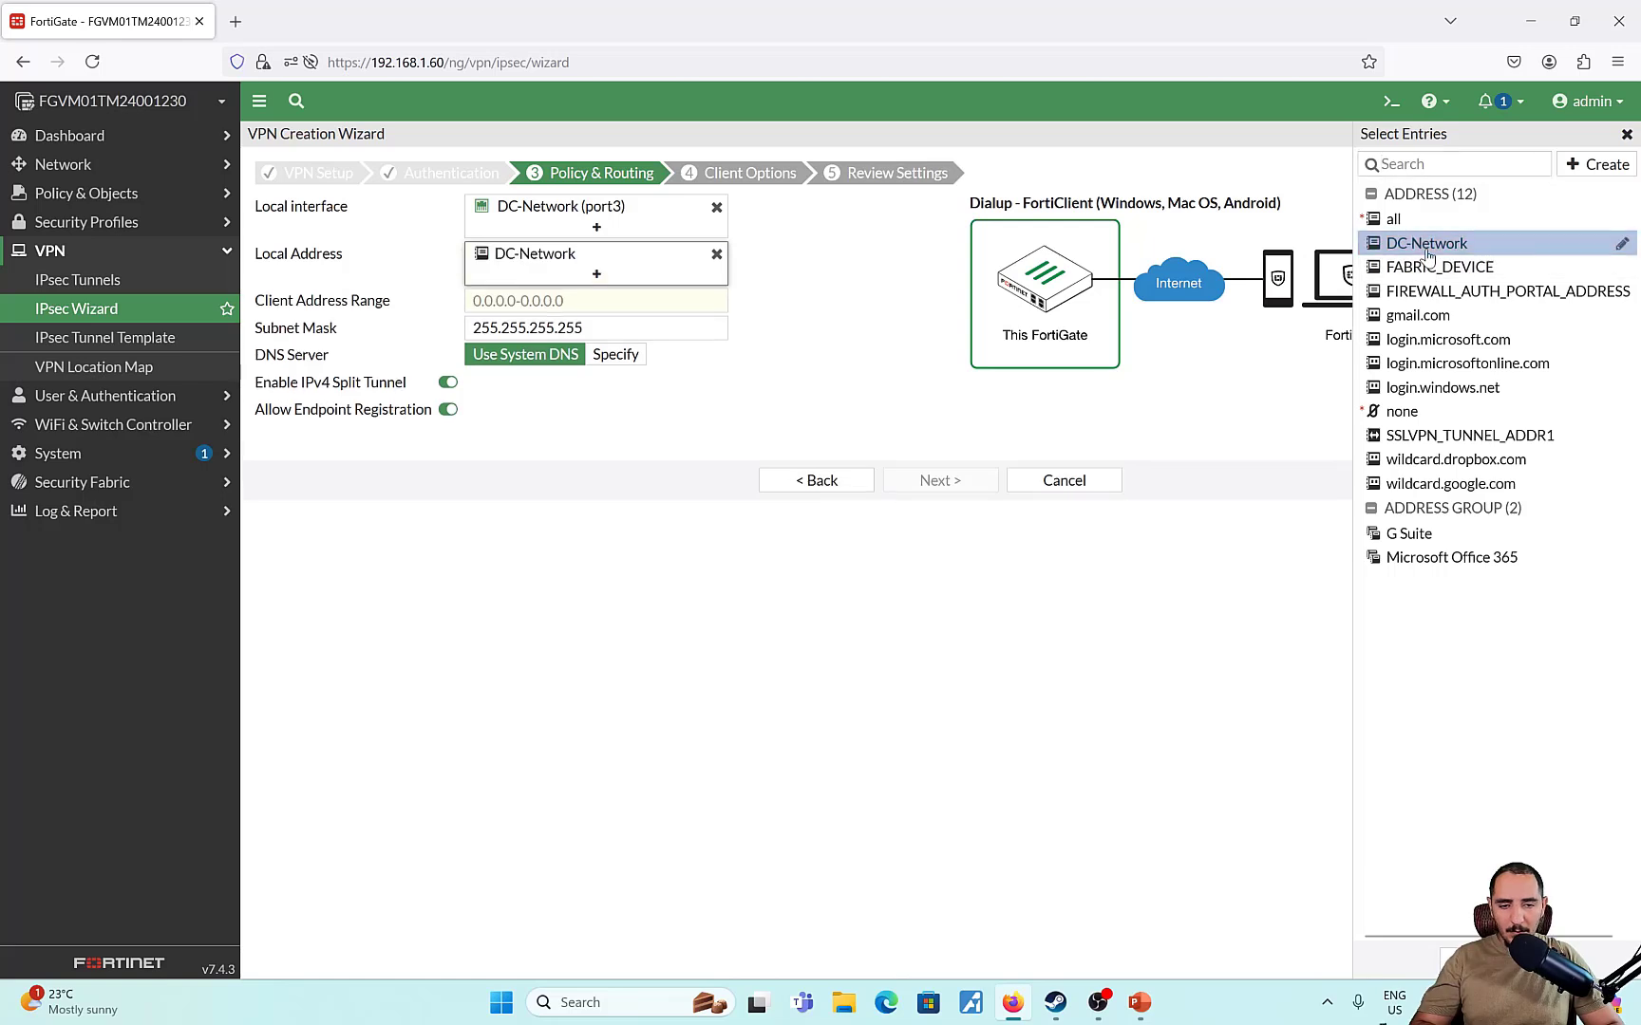
click(706, 300)
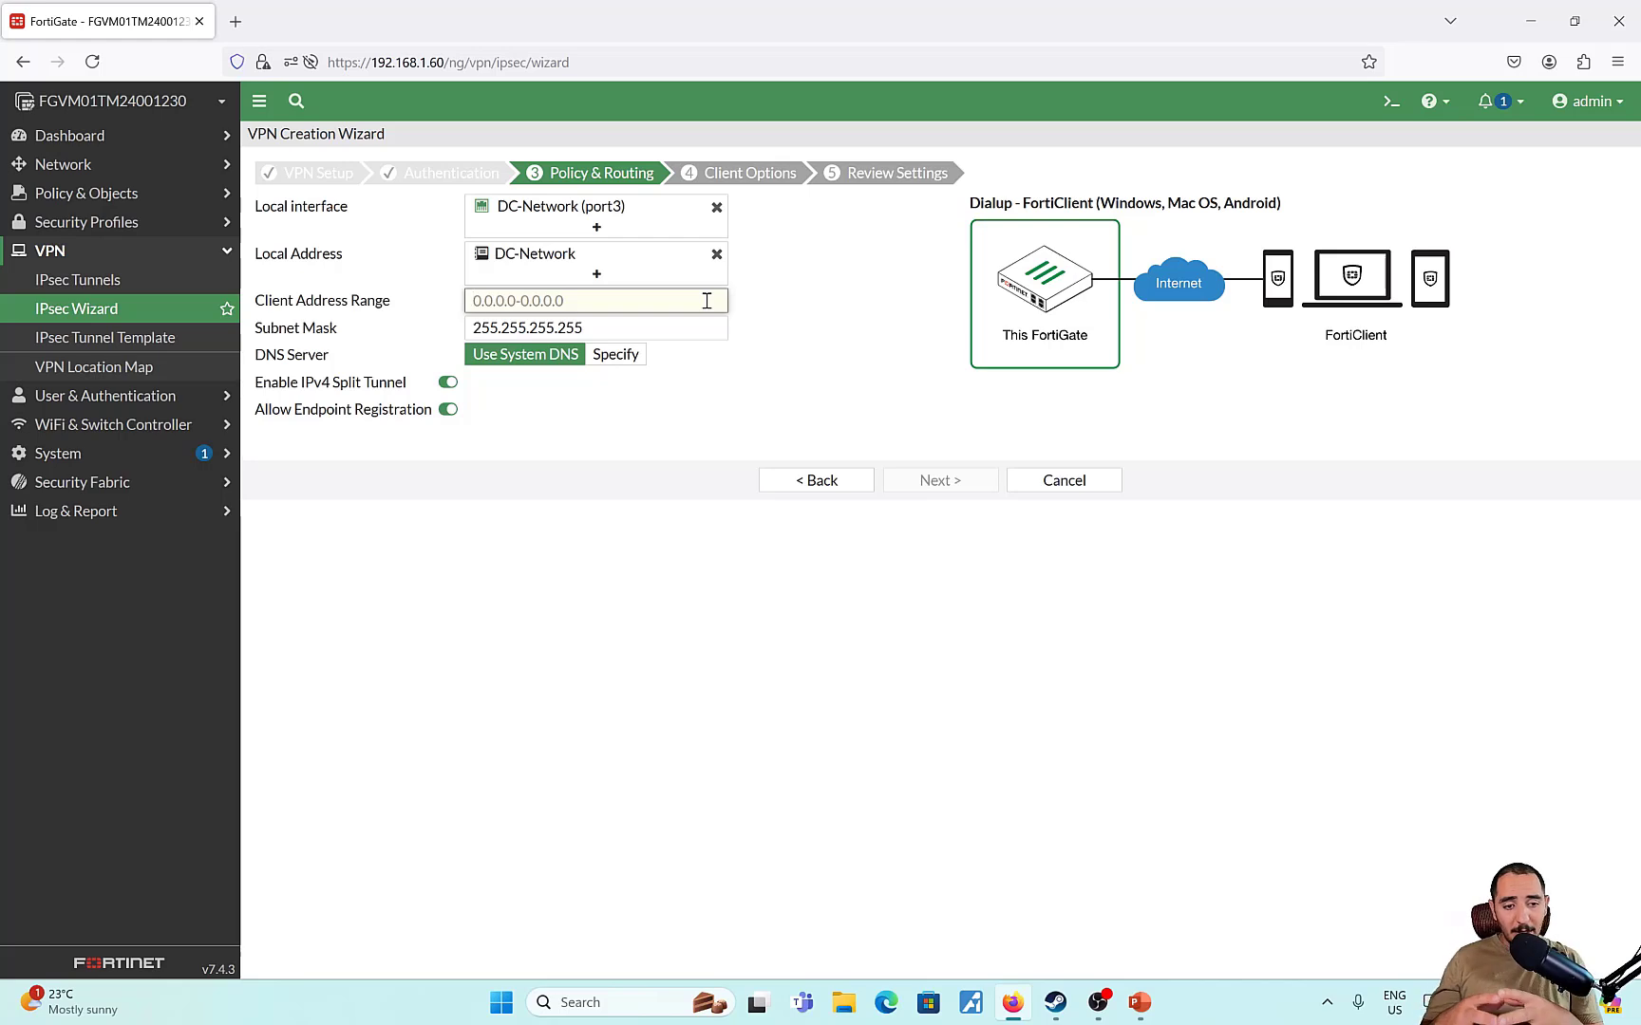
click(443, 382)
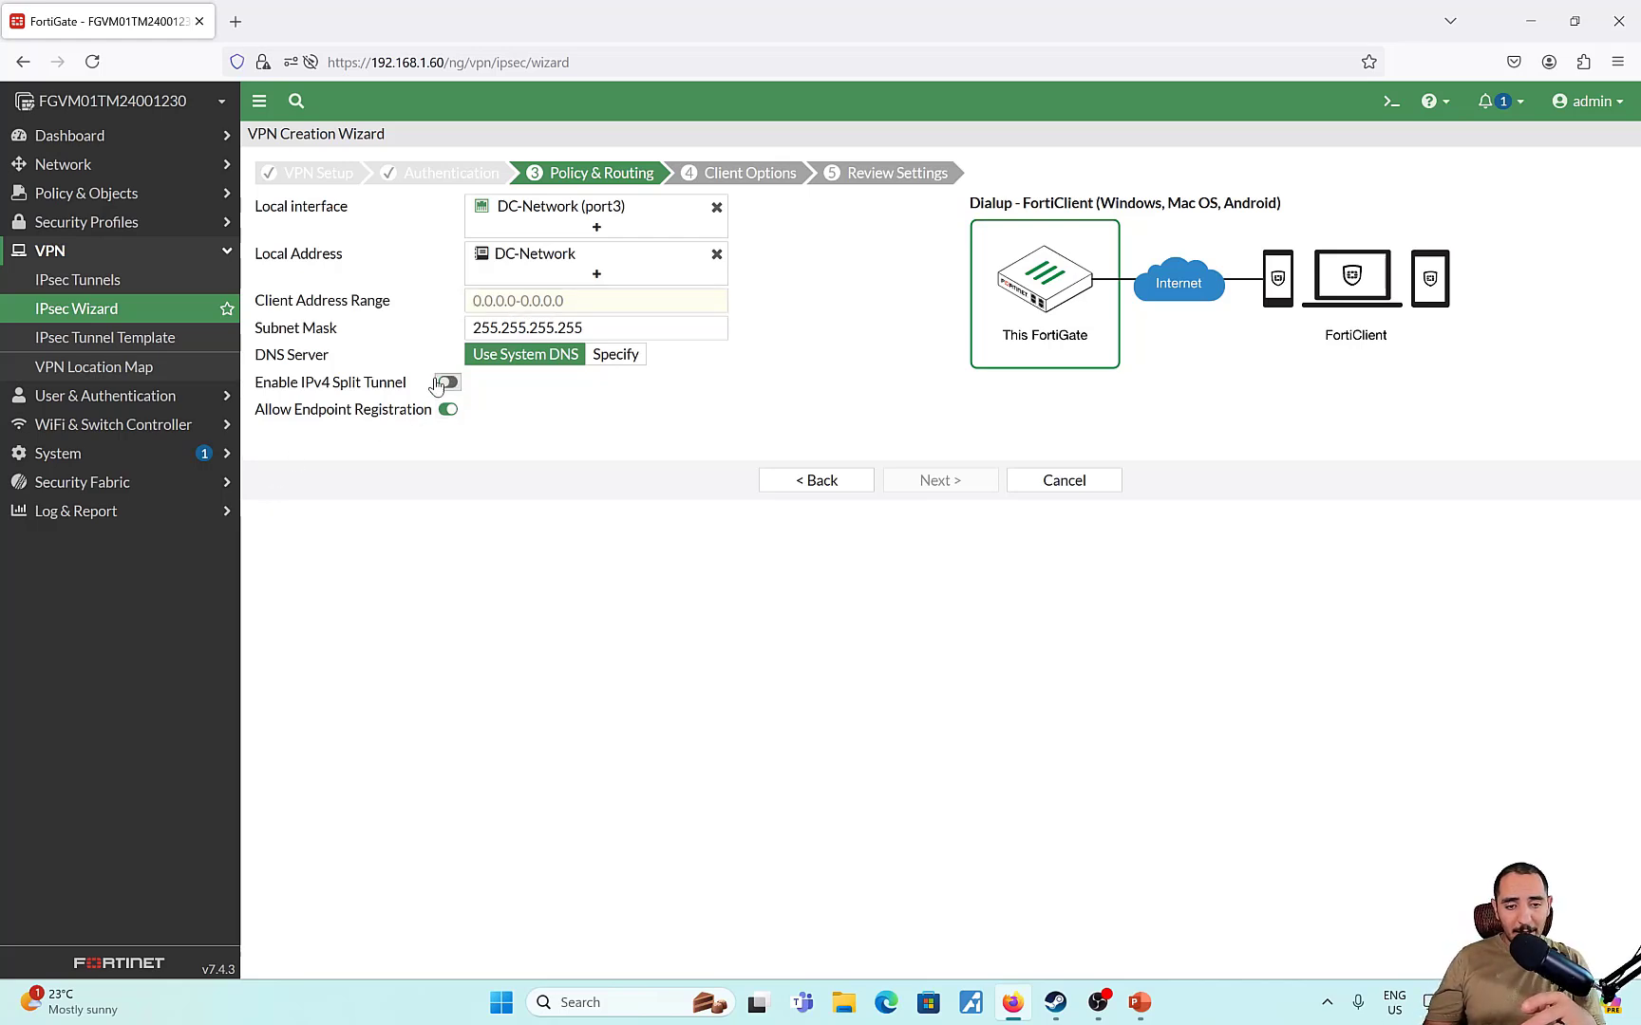
click(444, 383)
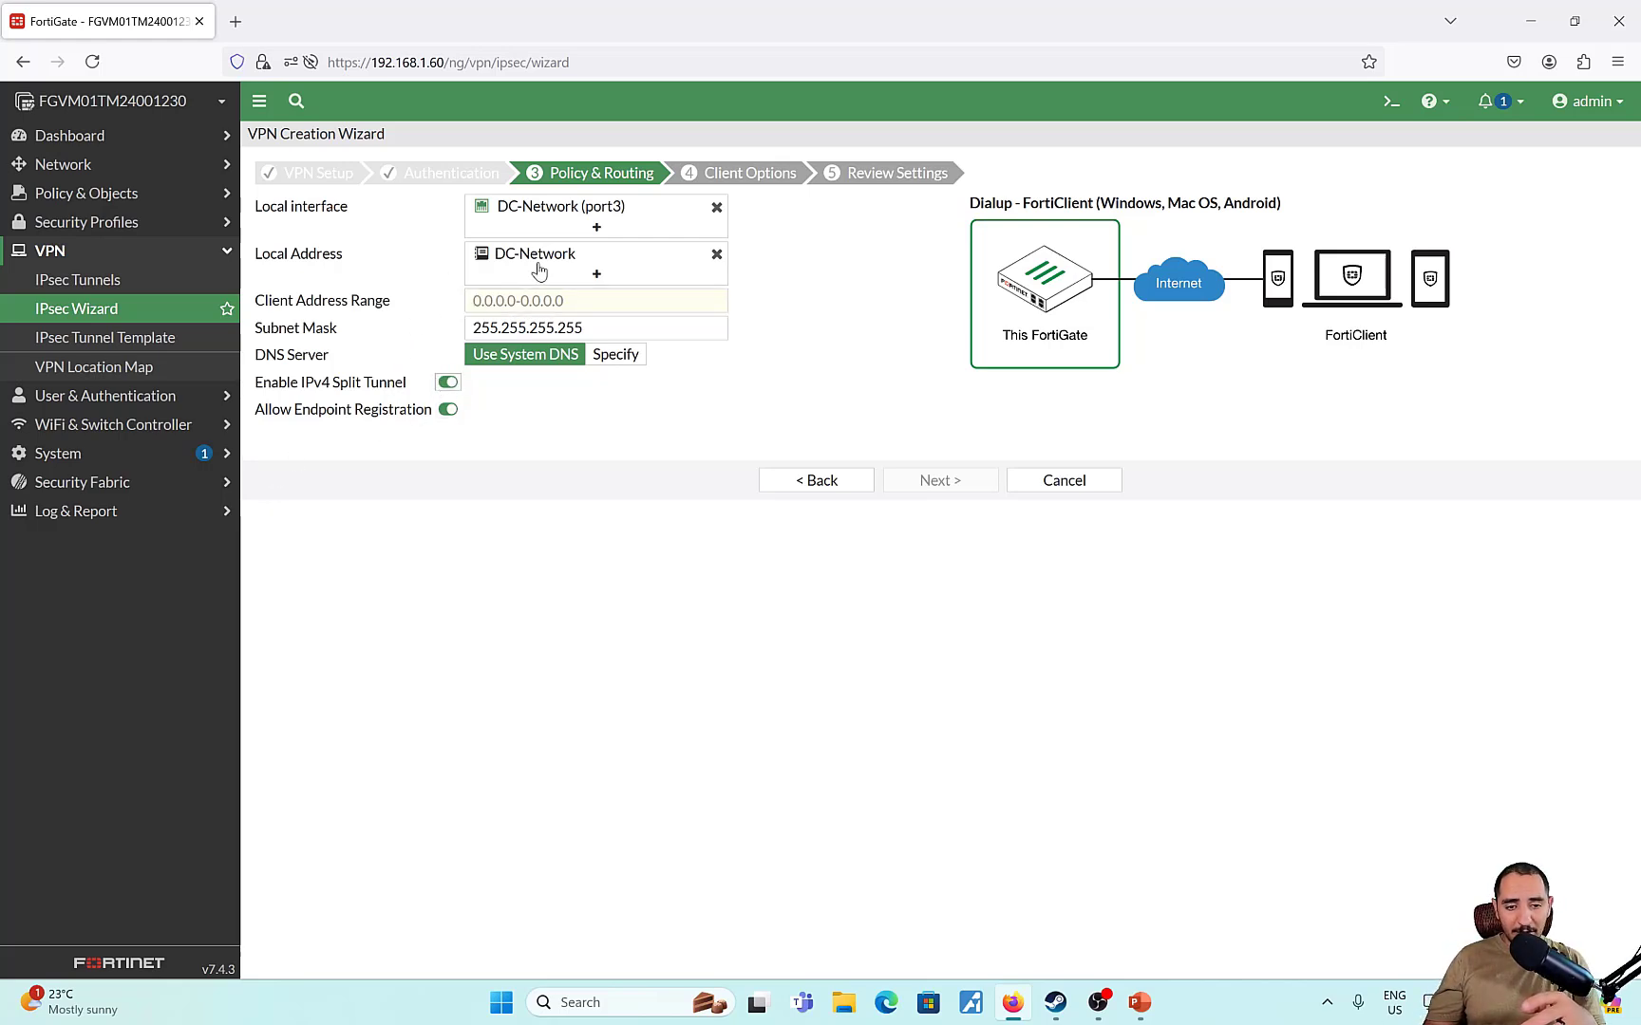
mouse_move(546, 261)
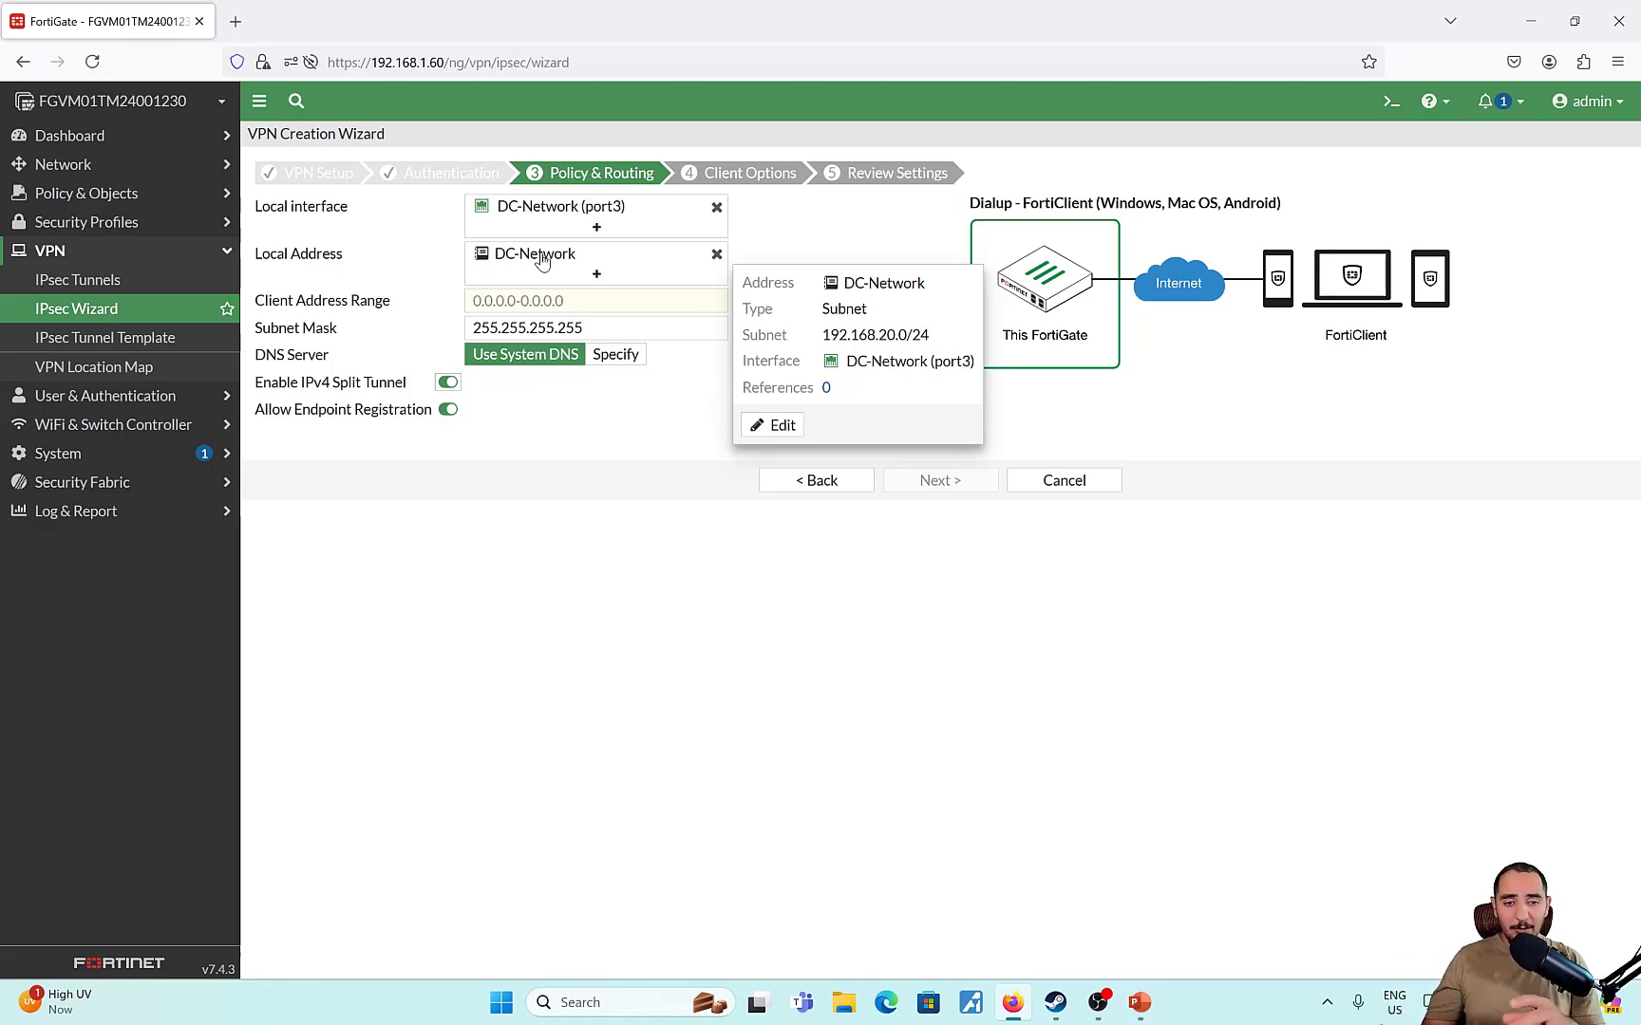
Step: Enter the client address range 10.10.10.1-10.10.10.10 and advance to Client Options
right_click(545, 308)
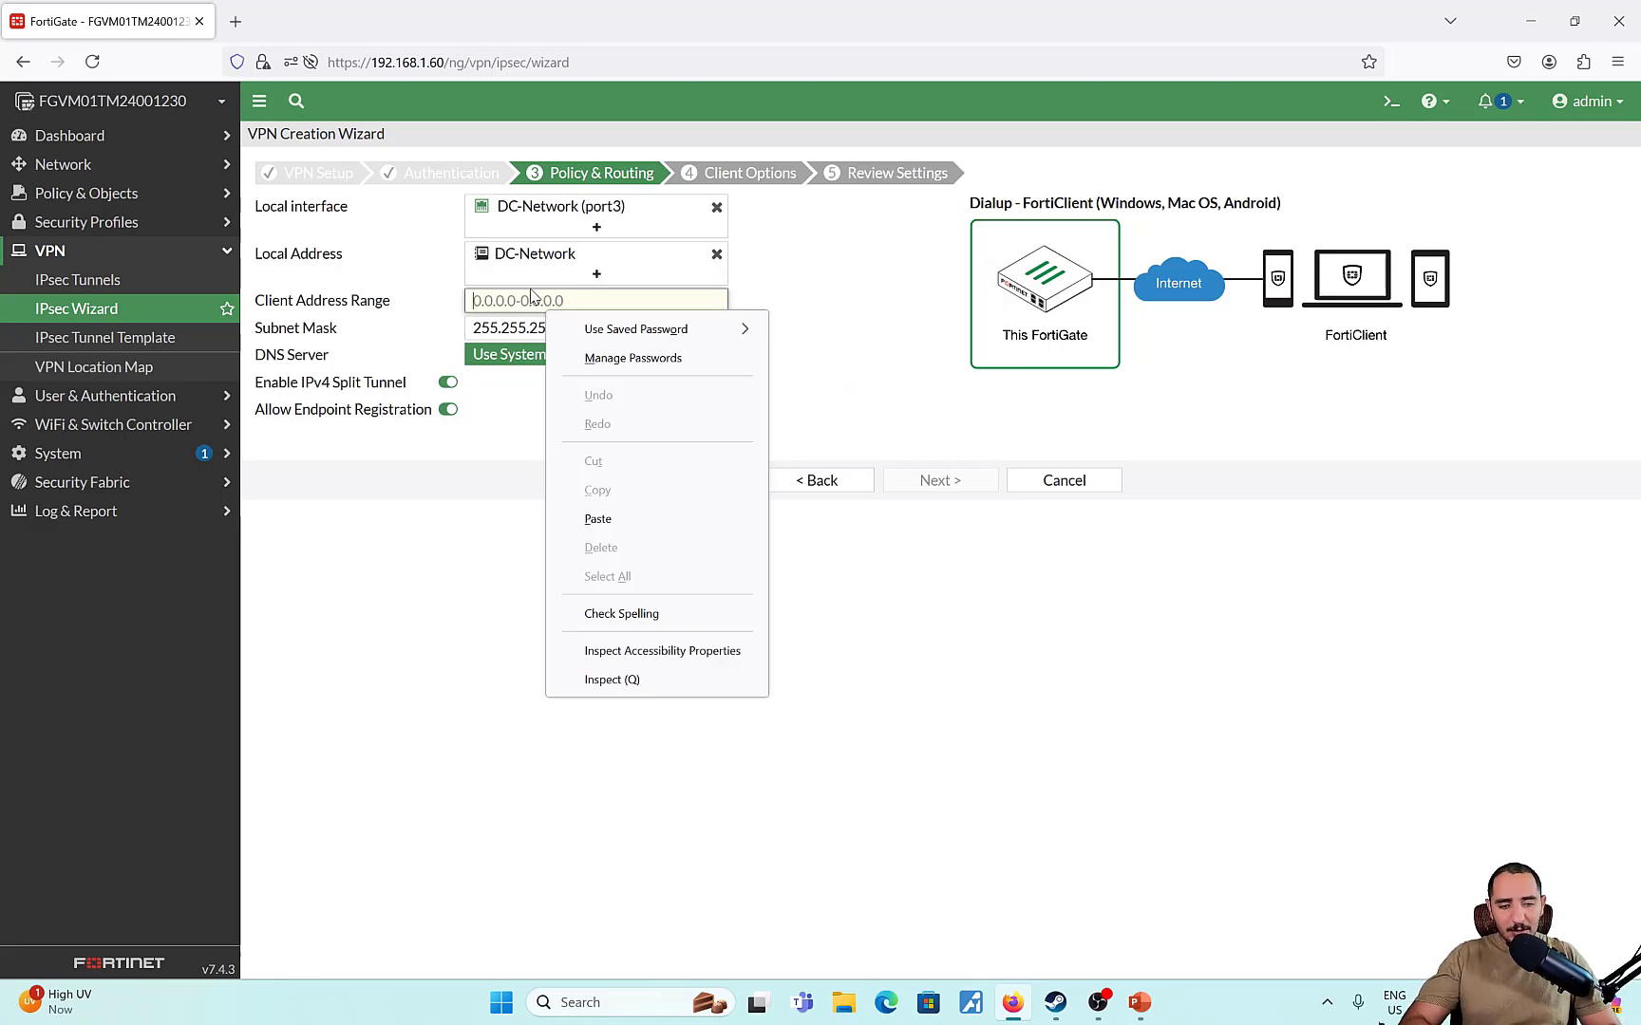
click(525, 294)
text(10.10.10.-)
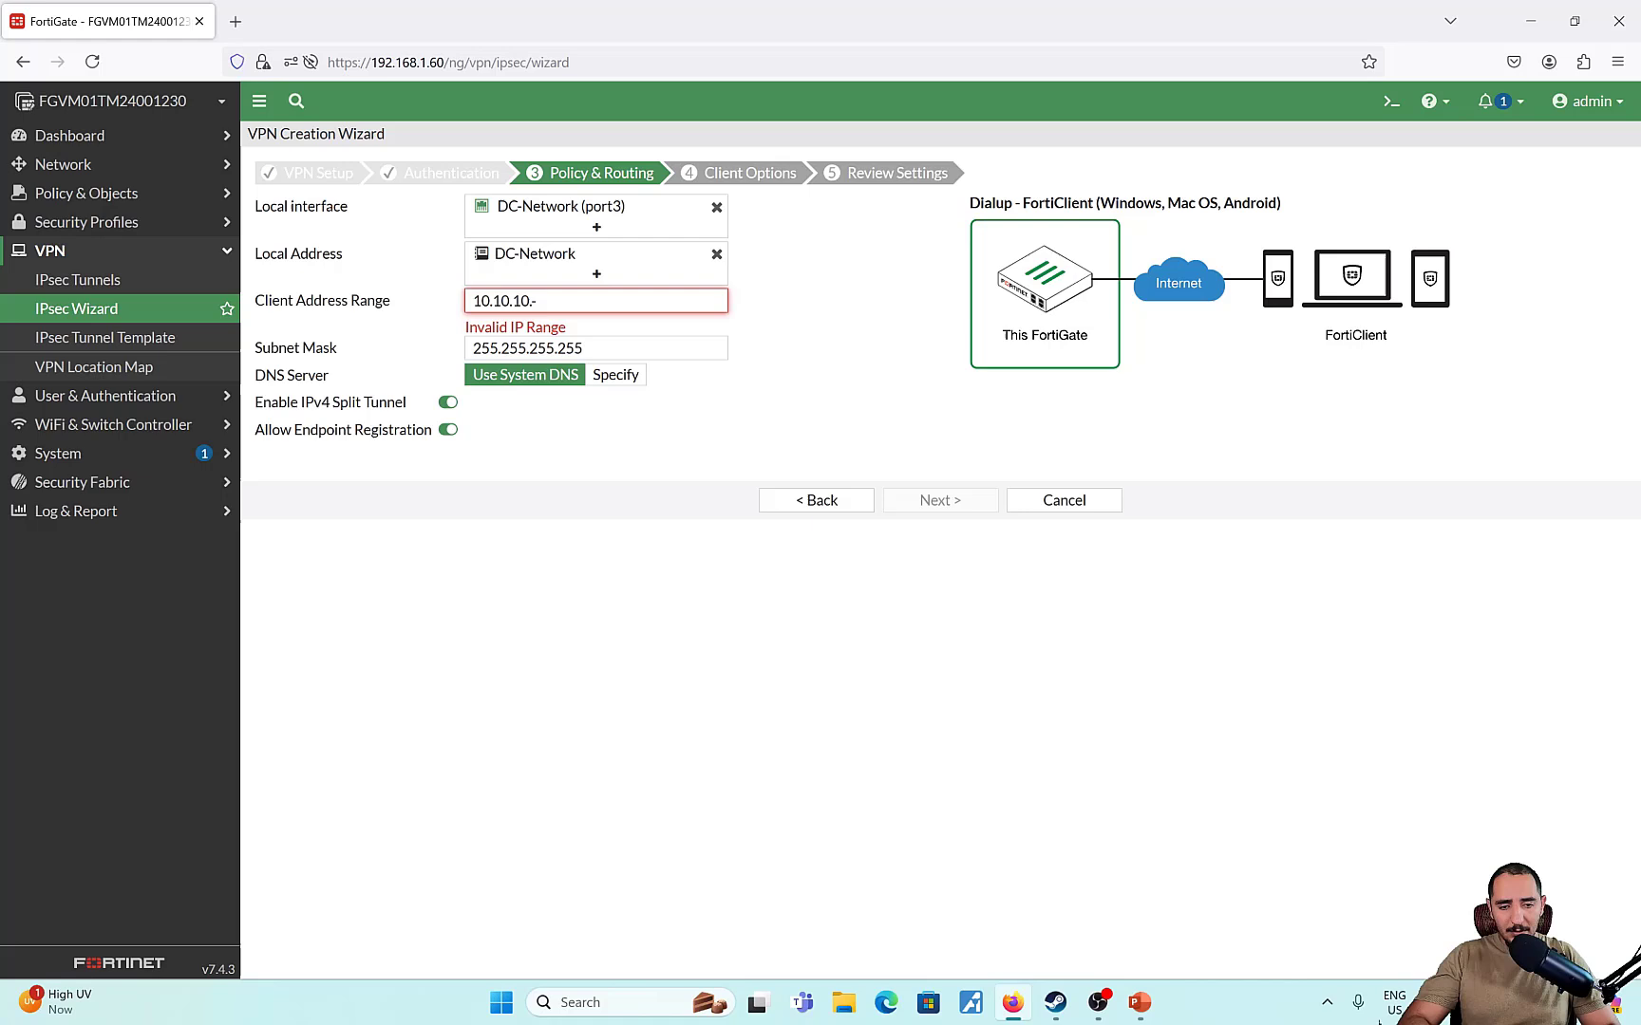
key(BackSpace)
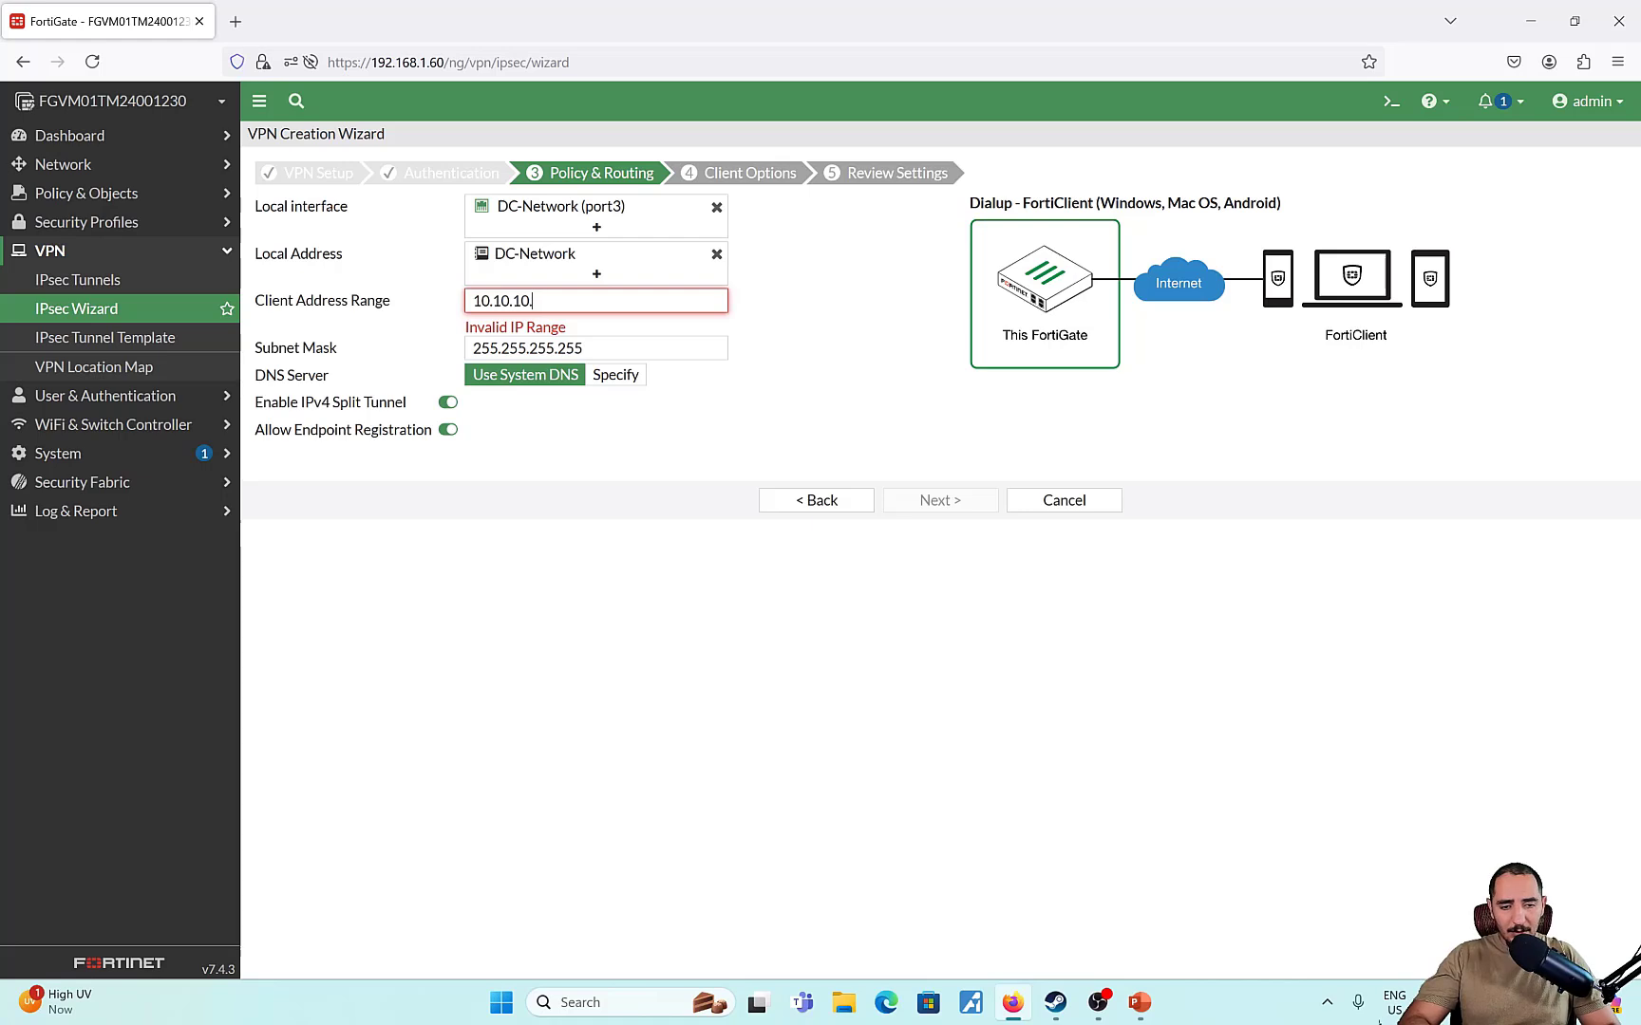
text(1)
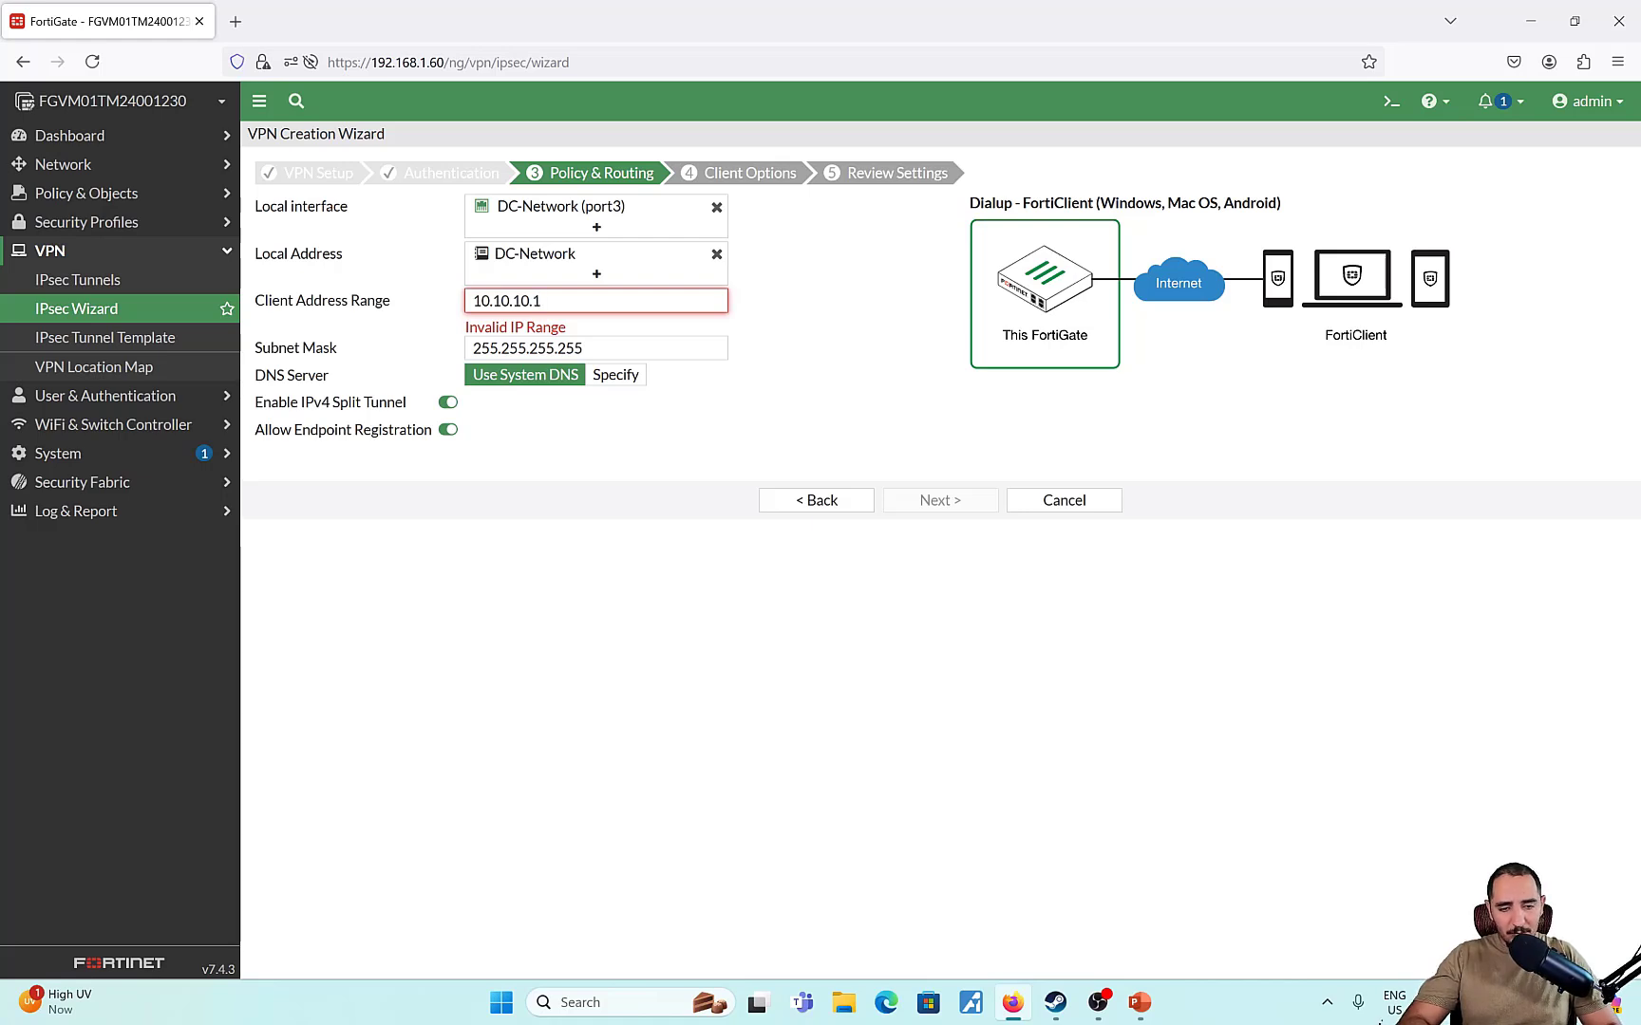
text(-10.10.10.)
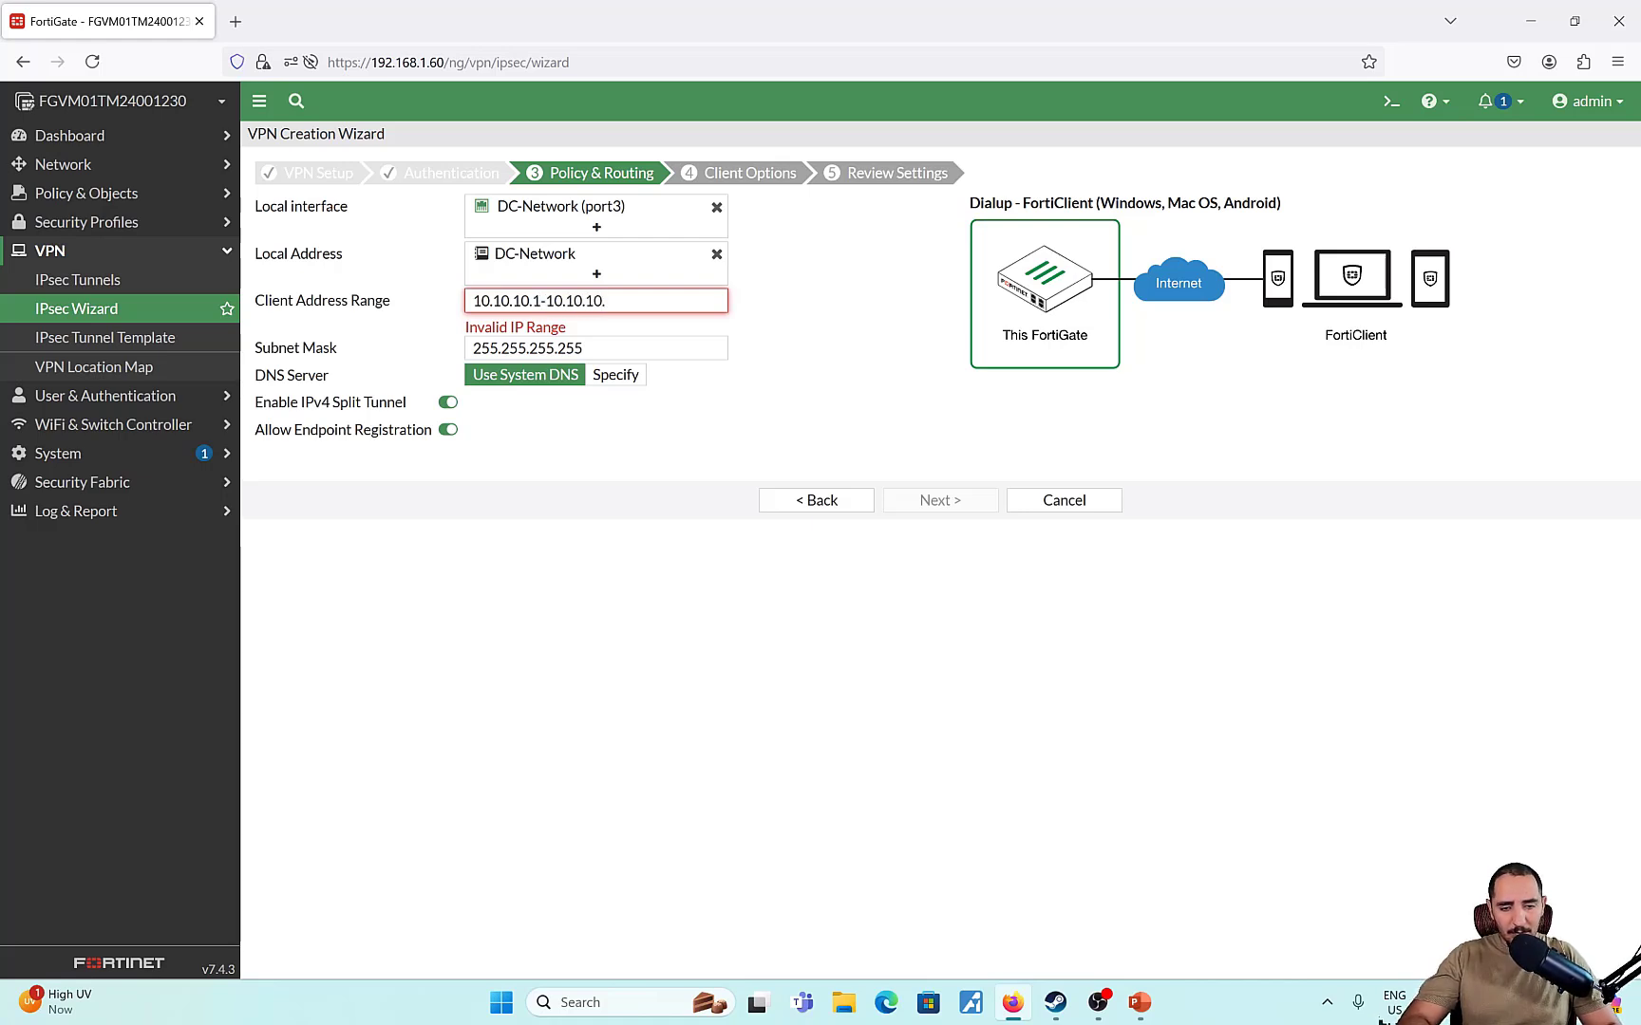
text(10)
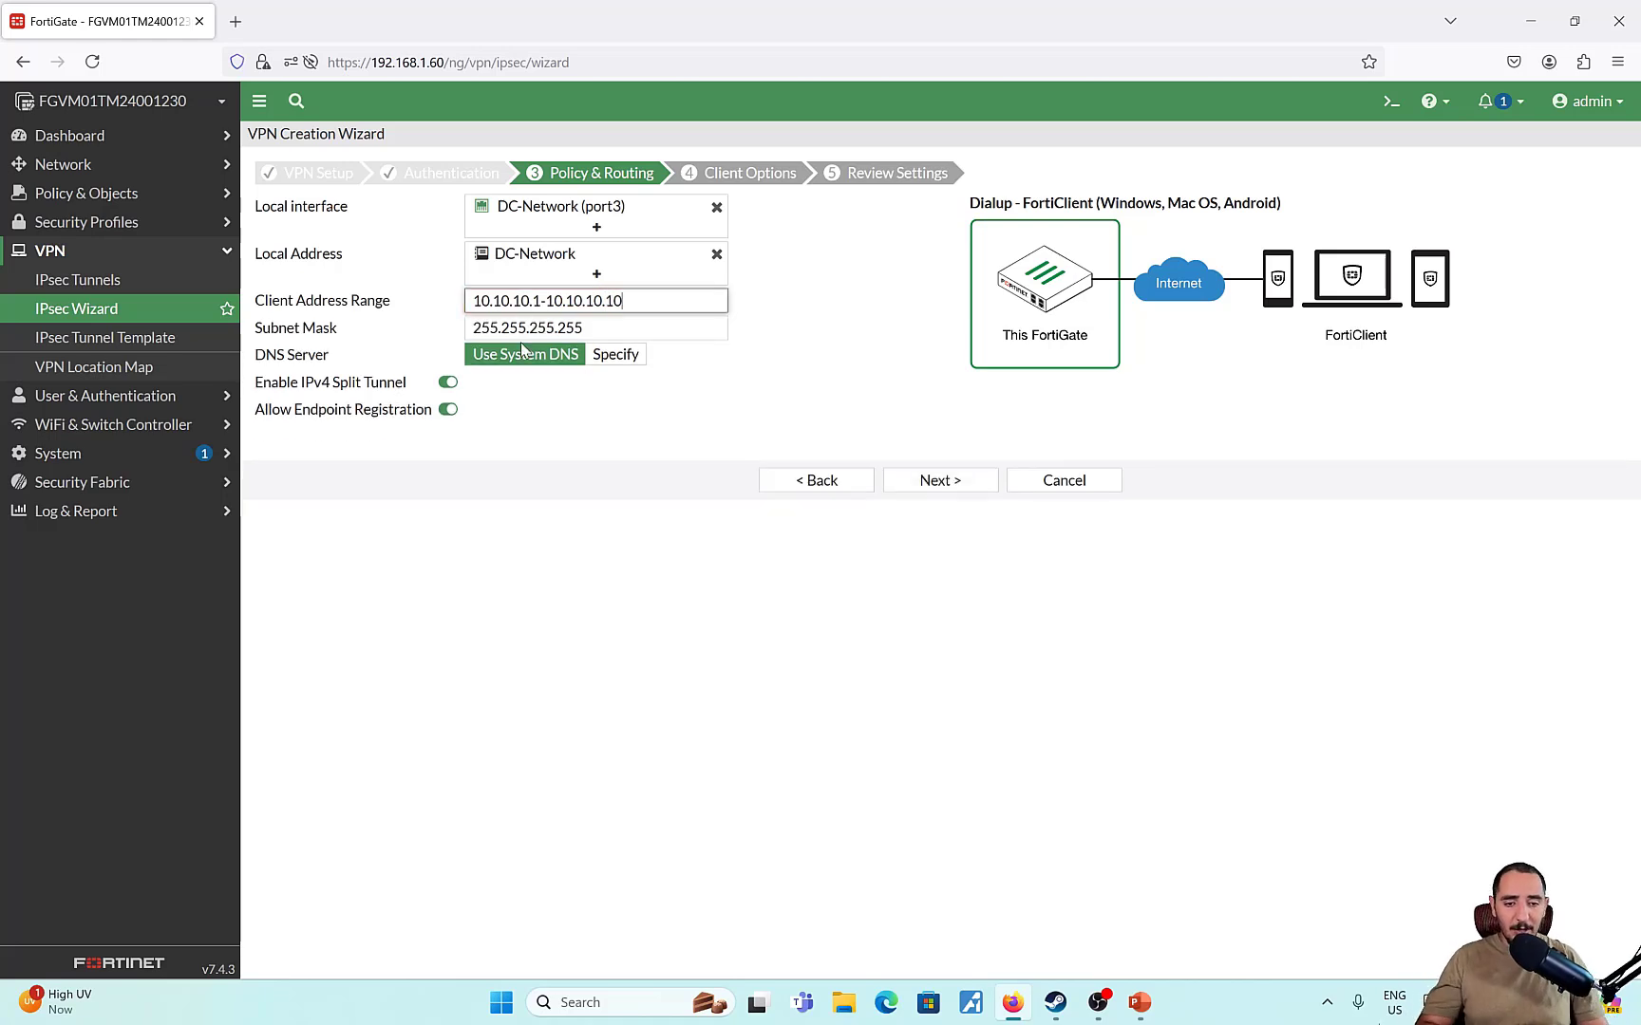
click(529, 433)
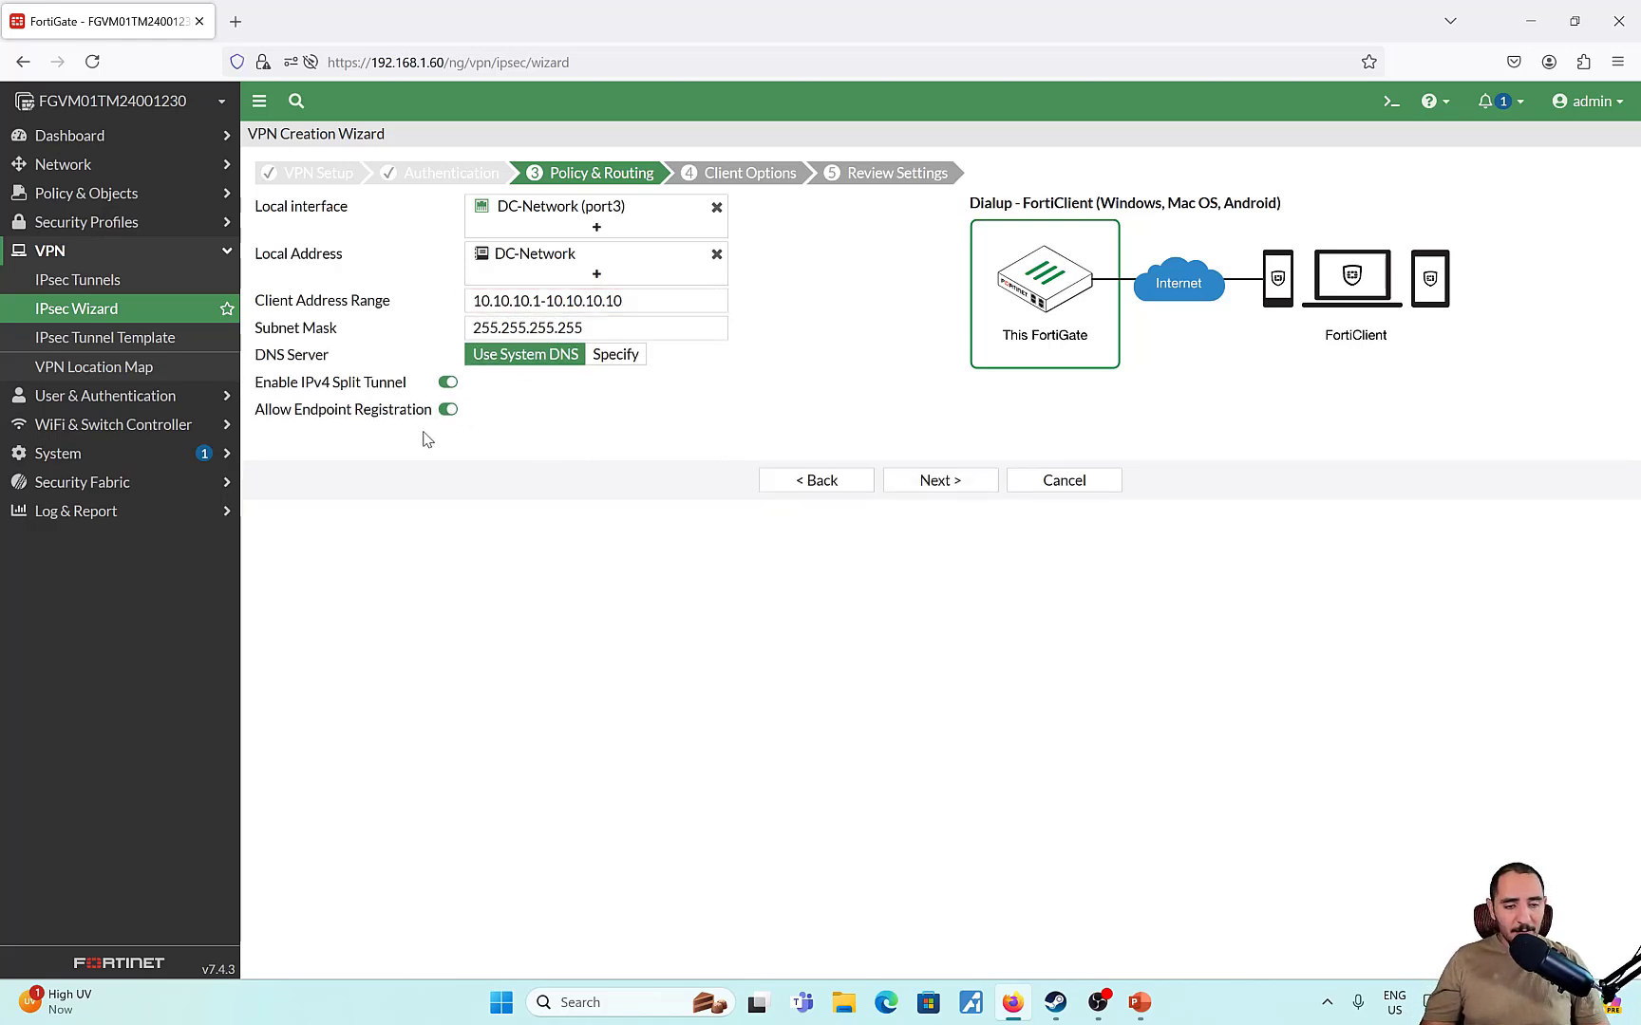
click(921, 483)
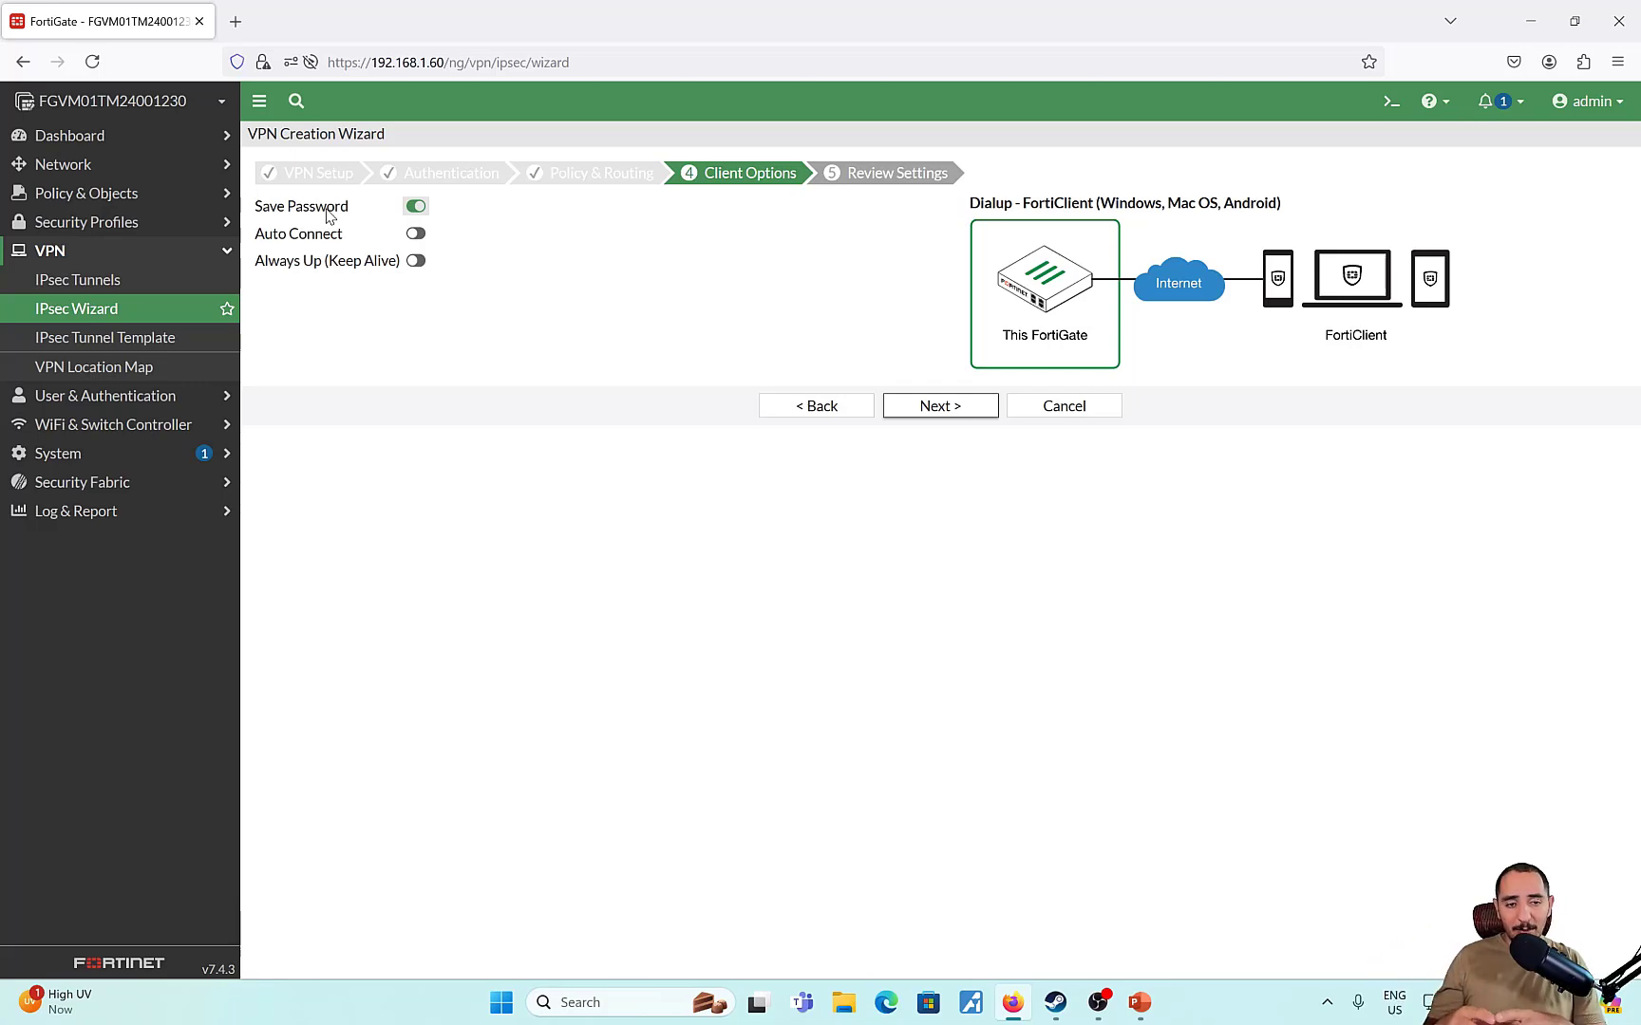
Step: Enable Auto Connect and Always Up in the FortiClient options
click(415, 234)
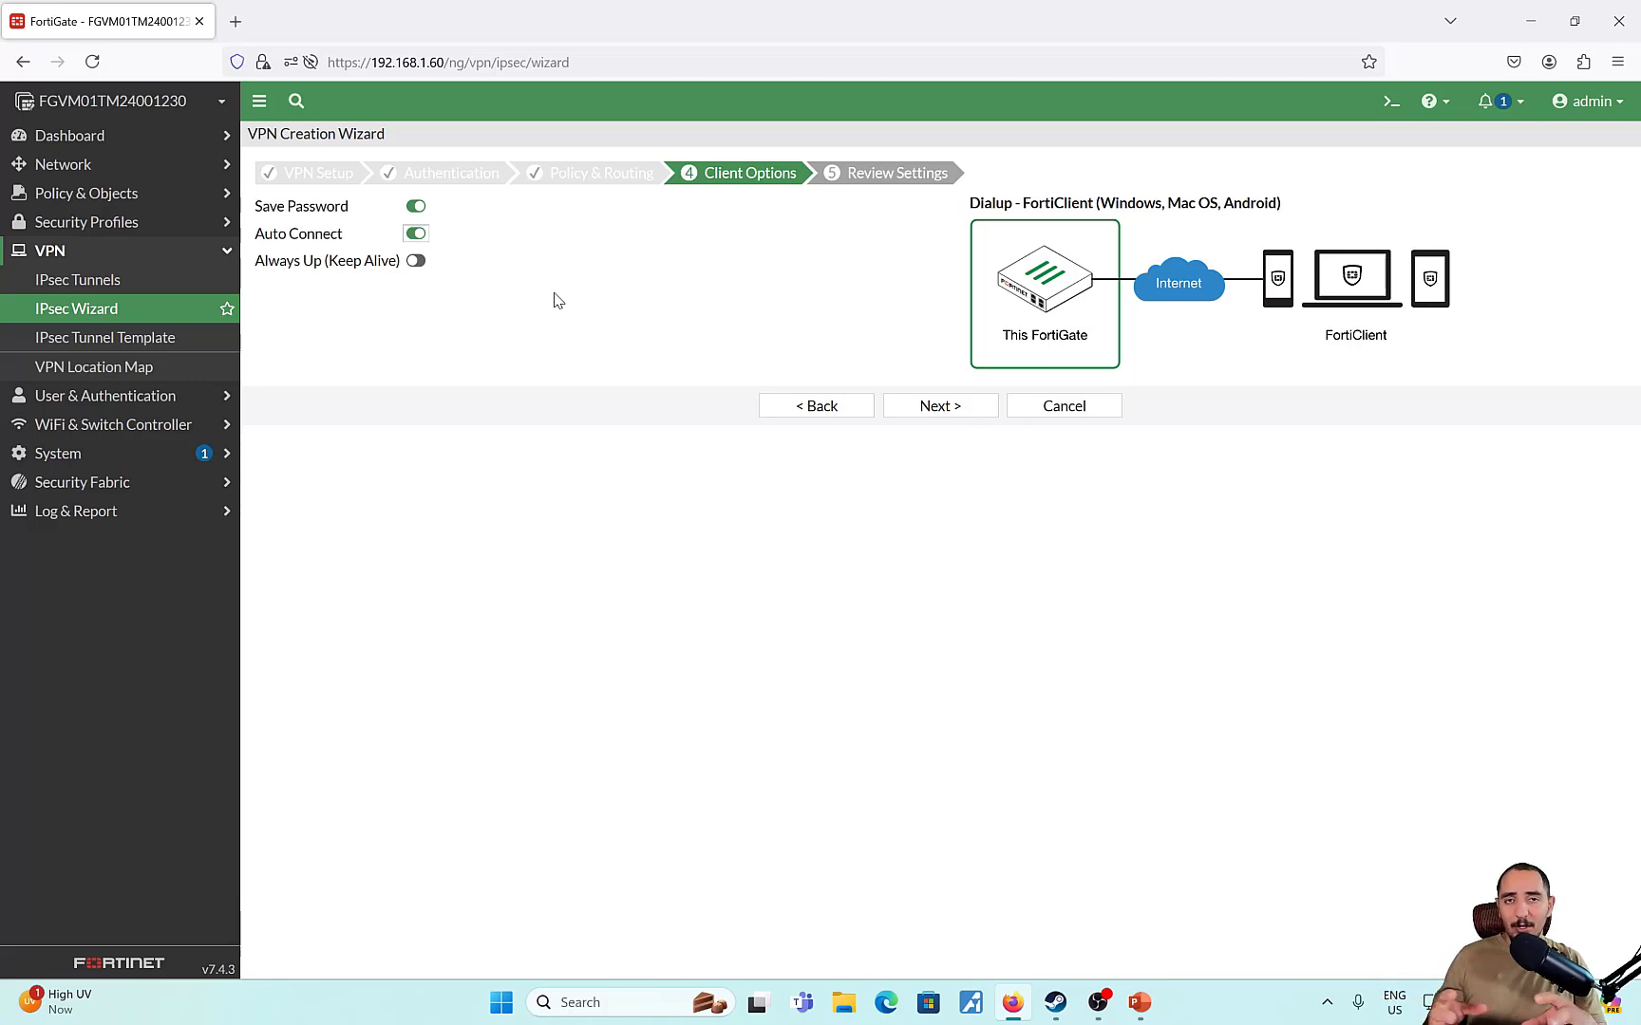
click(415, 262)
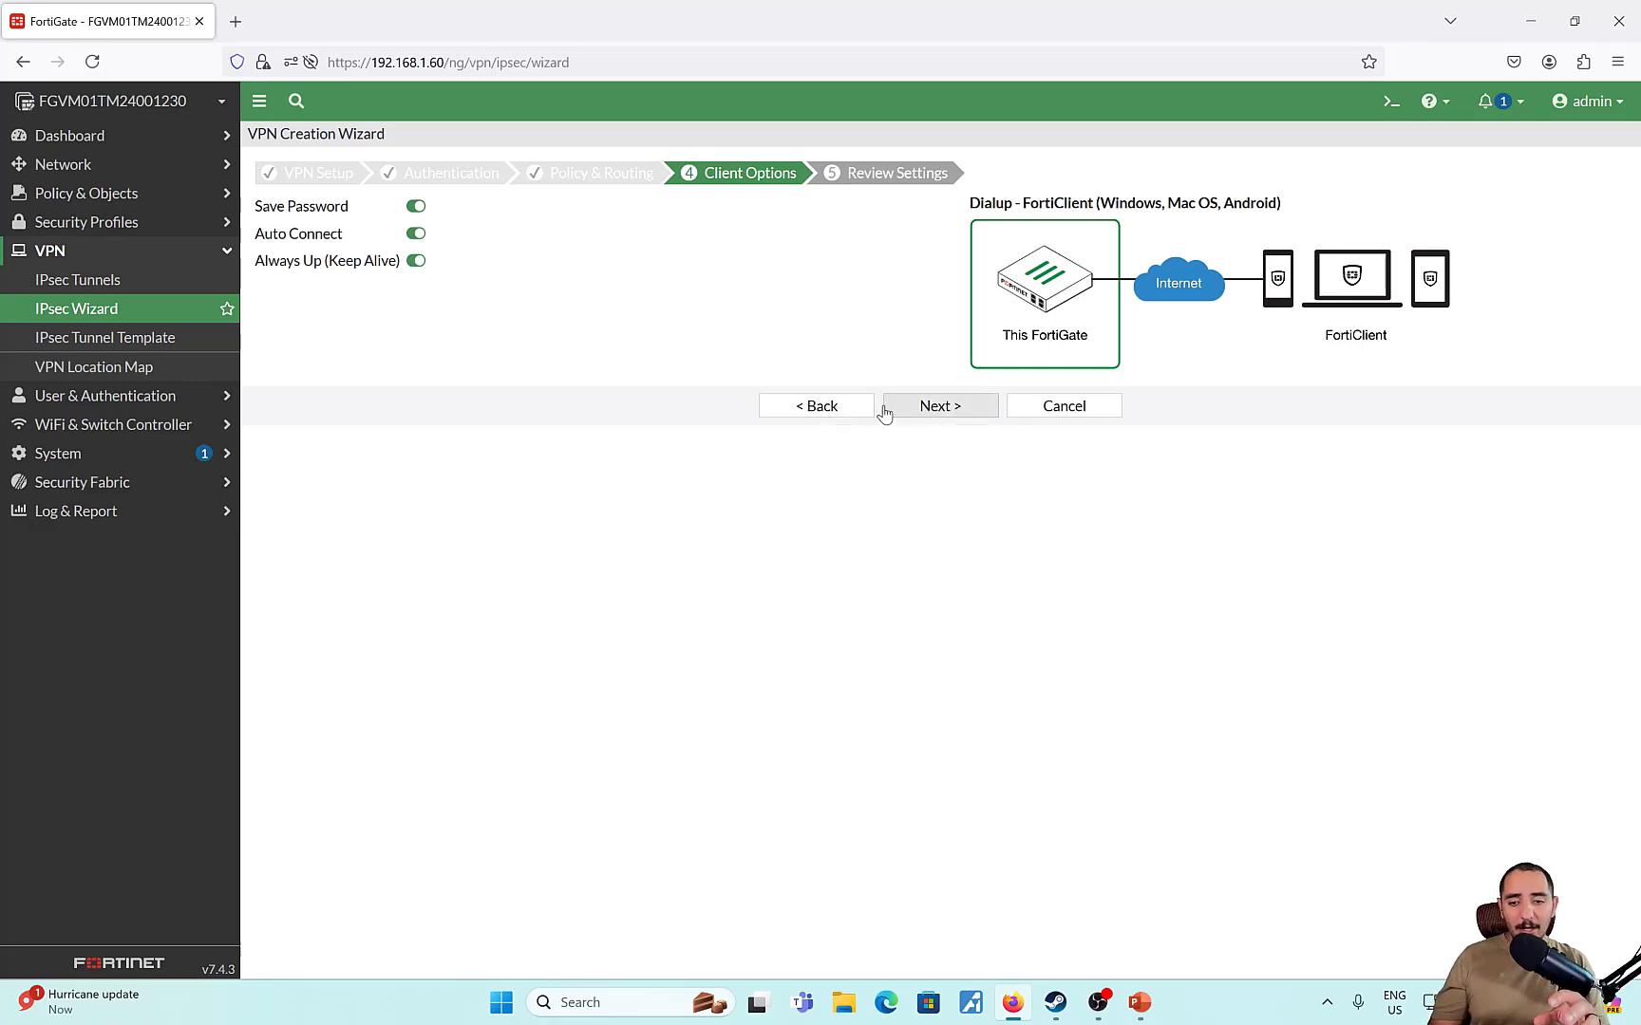
click(416, 234)
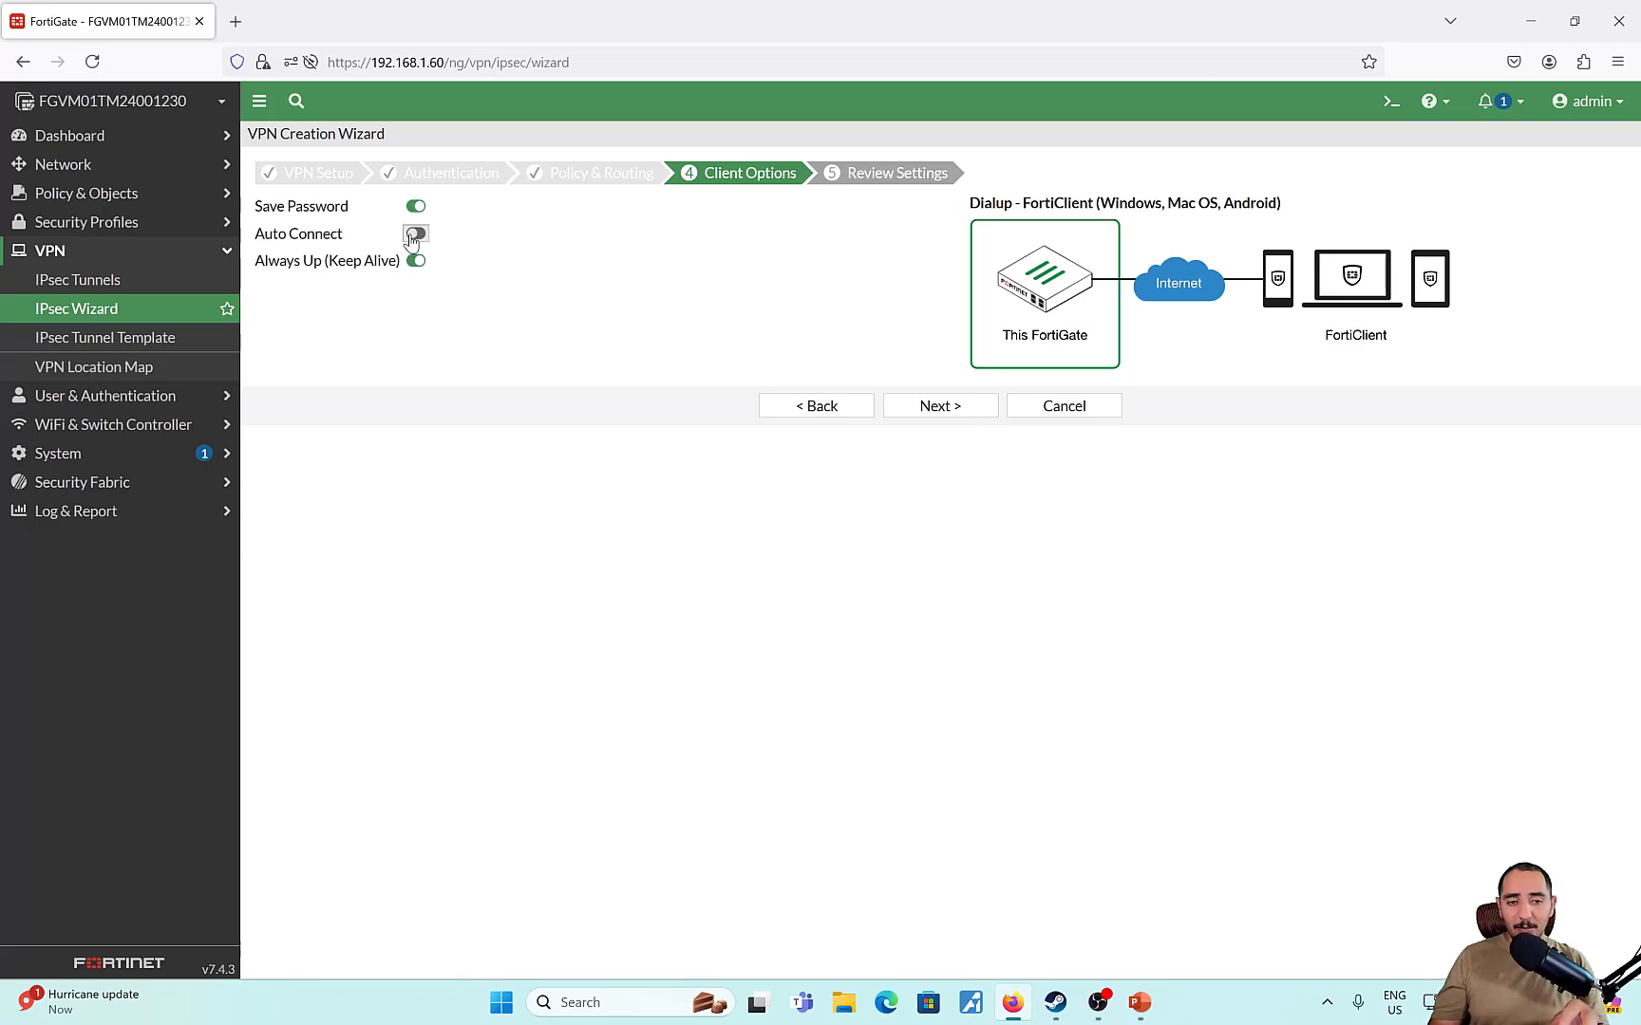
click(416, 233)
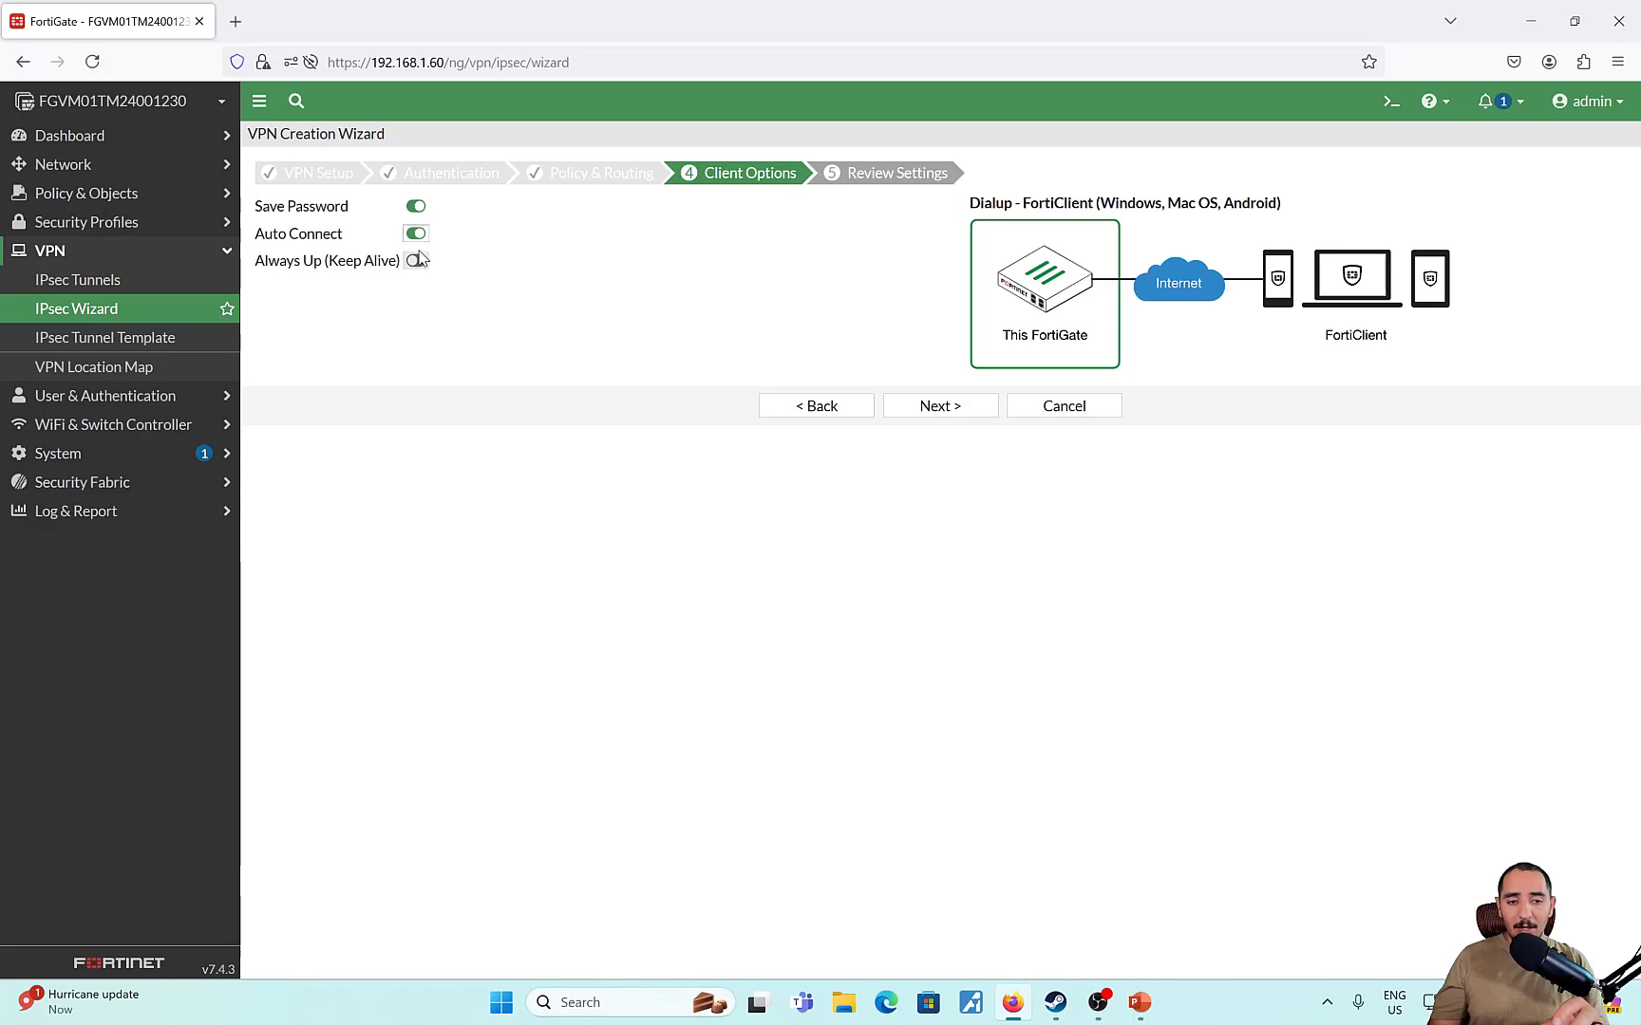
click(418, 261)
Step: Create the Remote-VPN tunnel and open it for editing from the tunnel list
click(960, 406)
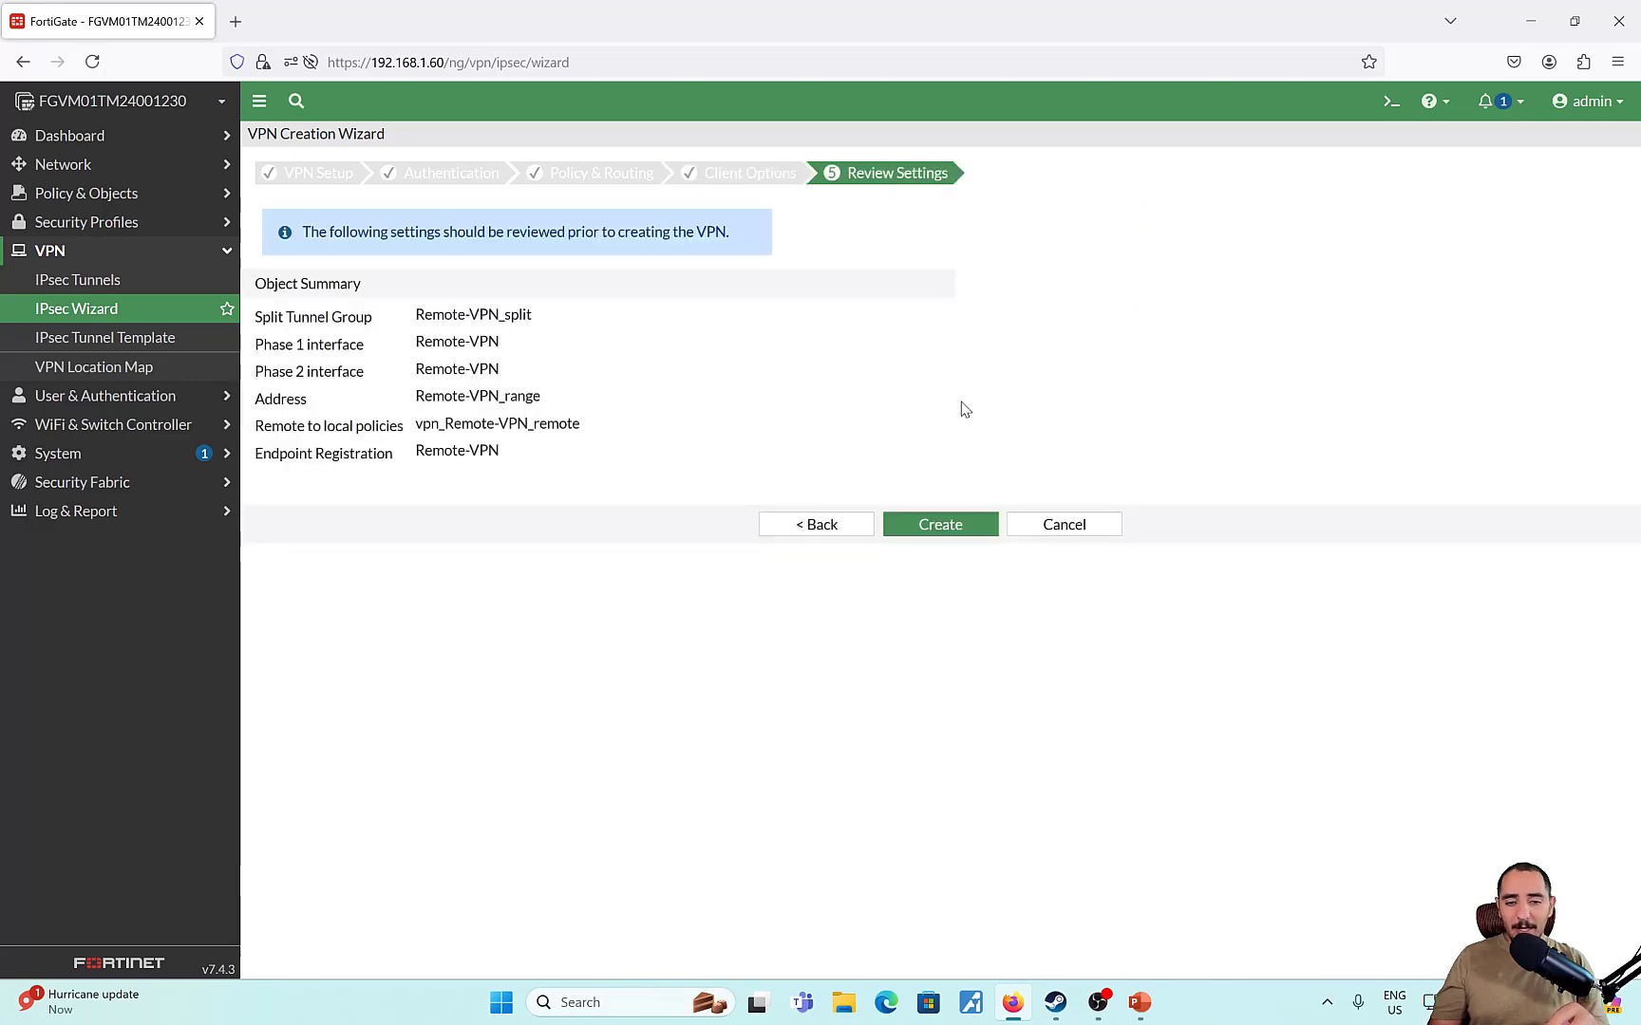
click(959, 523)
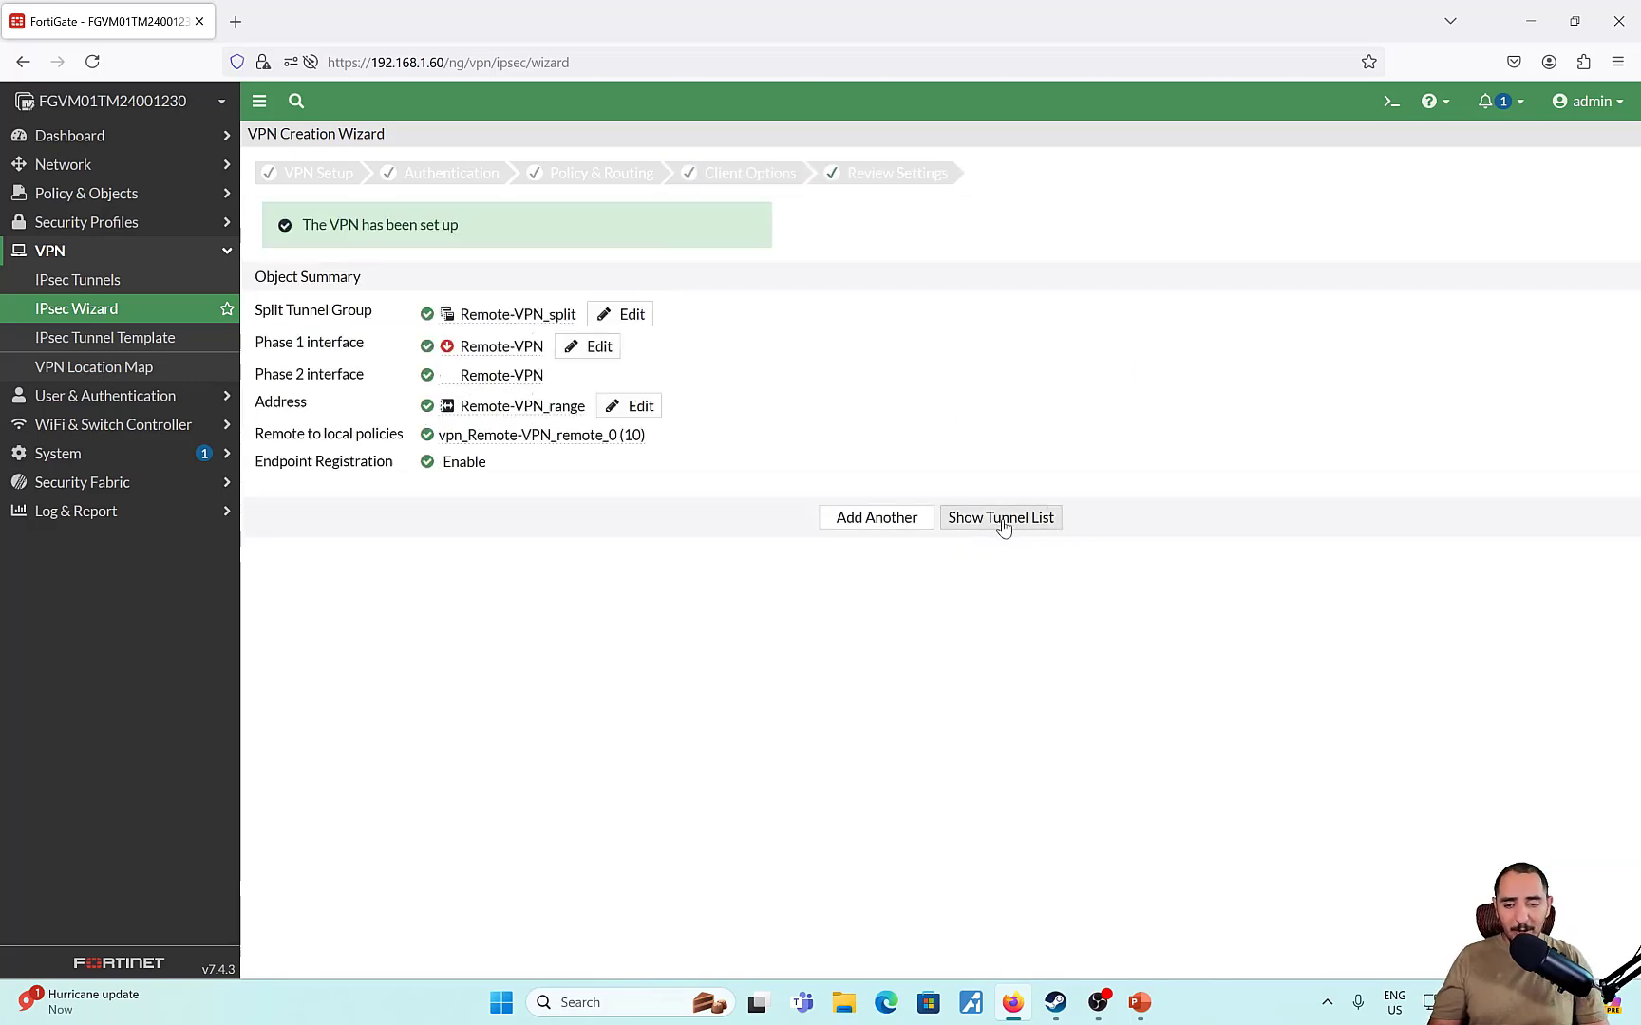
click(1000, 522)
double_click(719, 250)
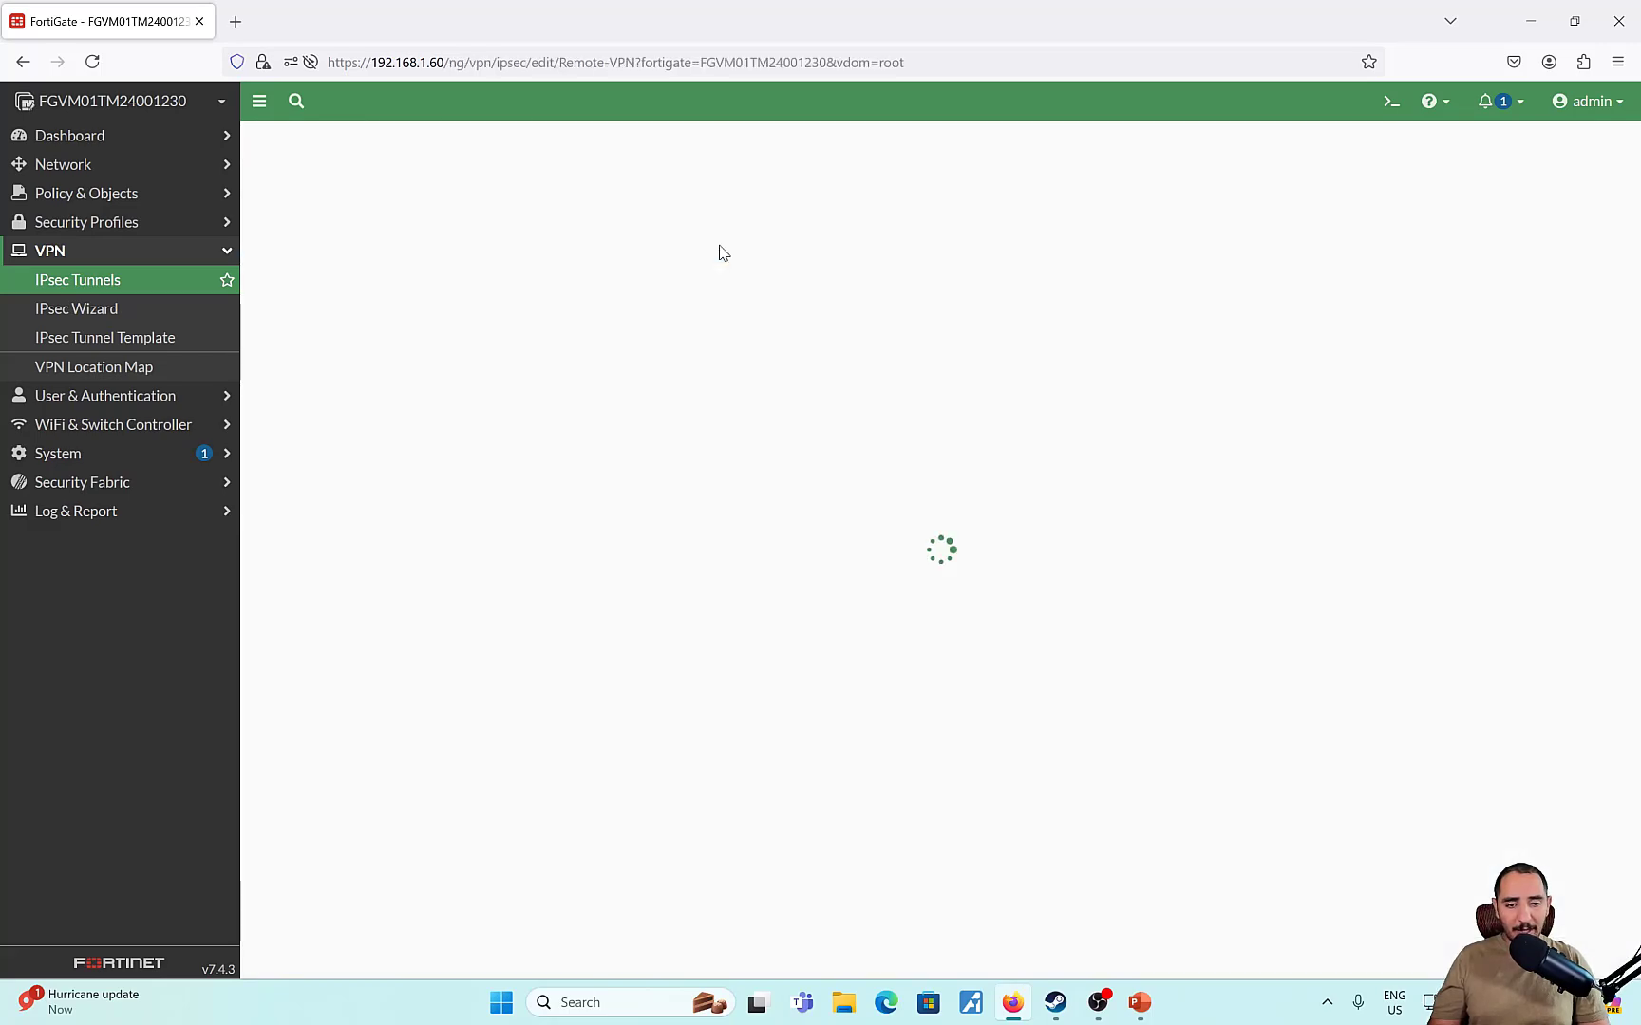
Step: Convert Remote-VPN to a custom tunnel and expand its full network settings
click(643, 239)
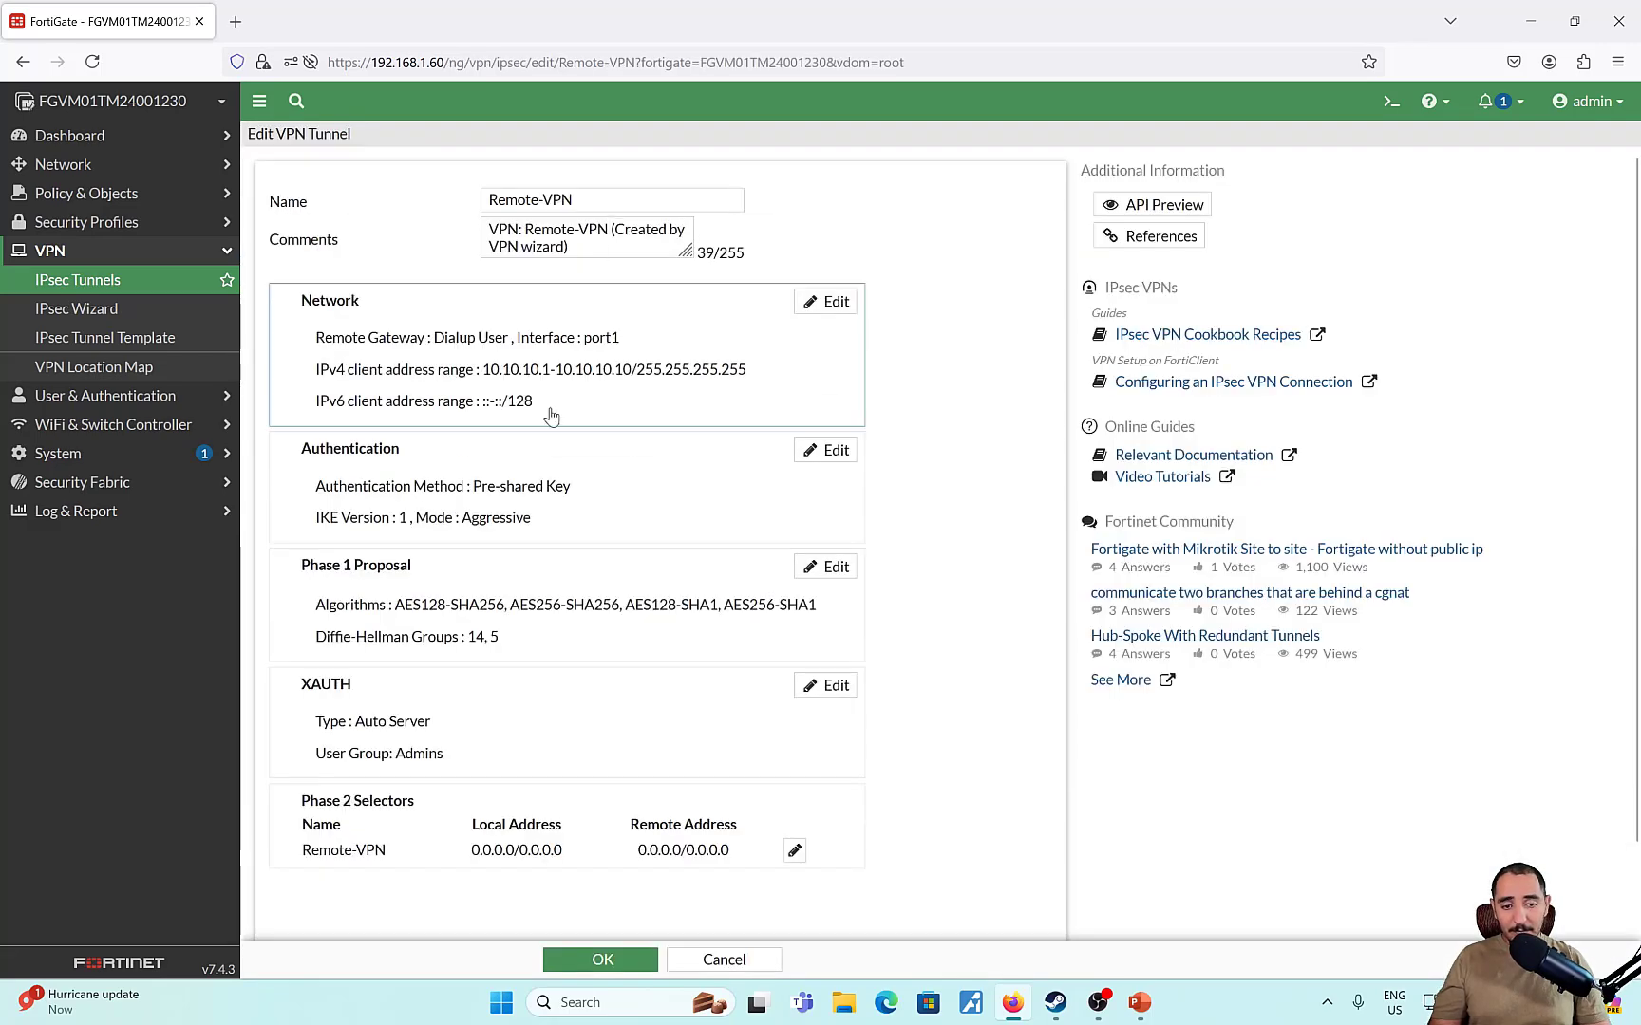
scroll(551, 415, down, 1)
click(568, 361)
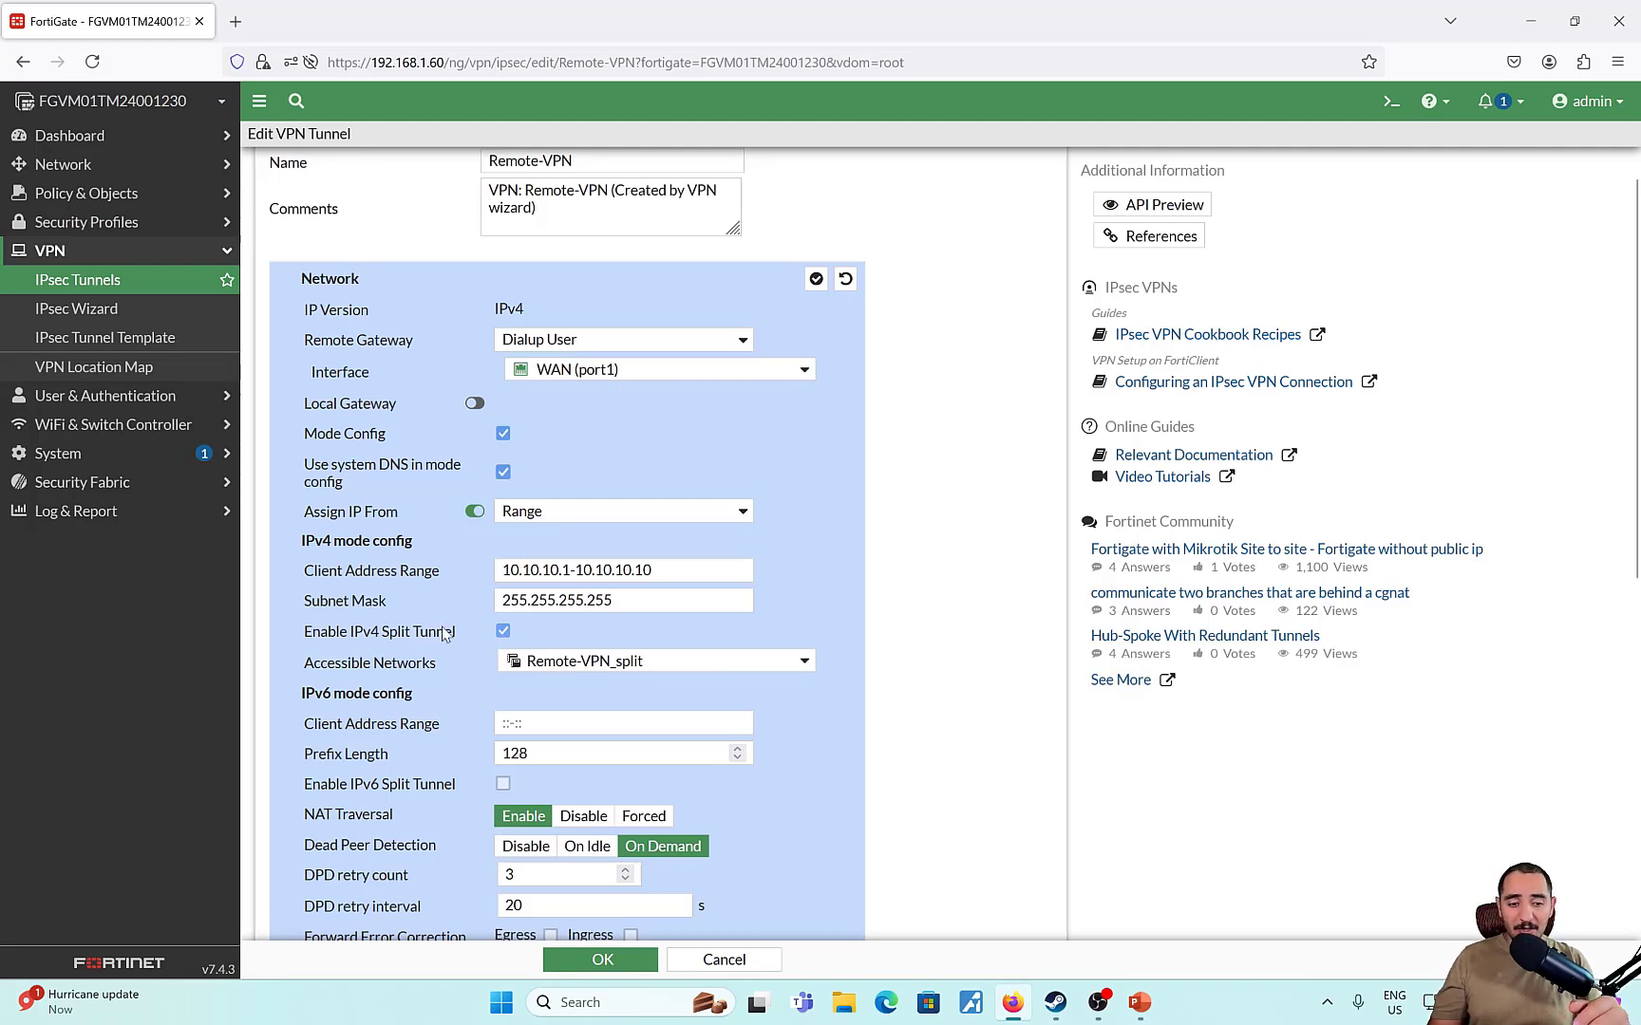
mouse_move(574, 667)
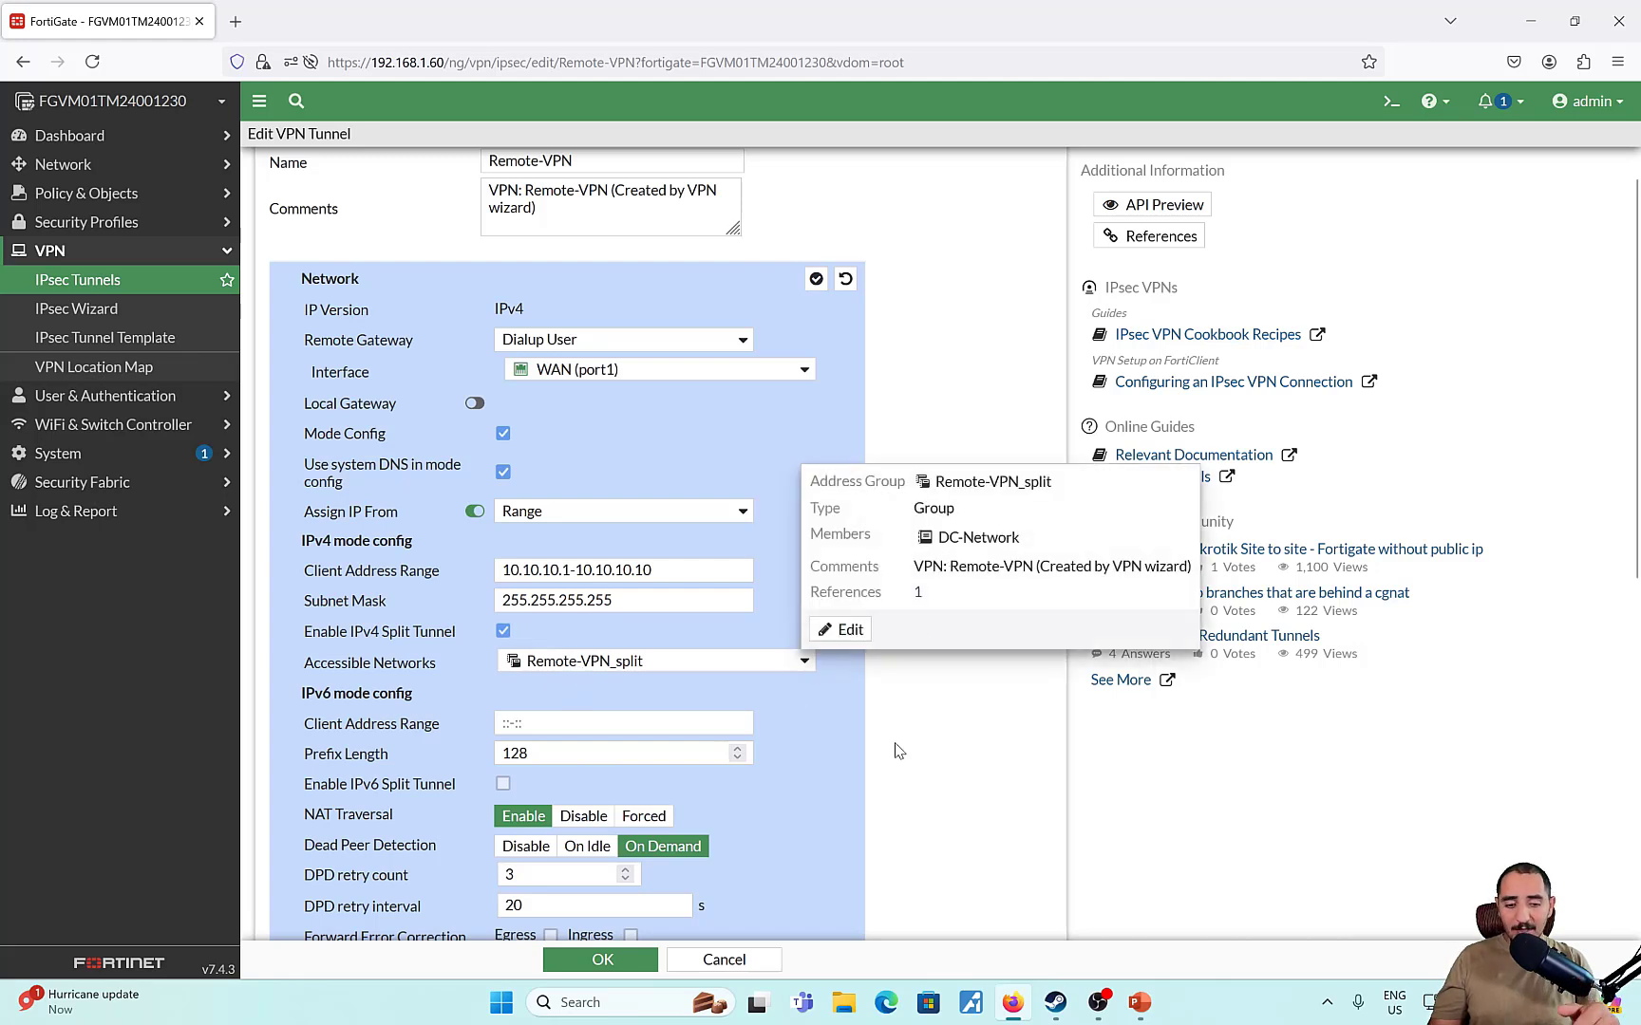
scroll(897, 750, down, 1)
scroll(637, 681, down, 4)
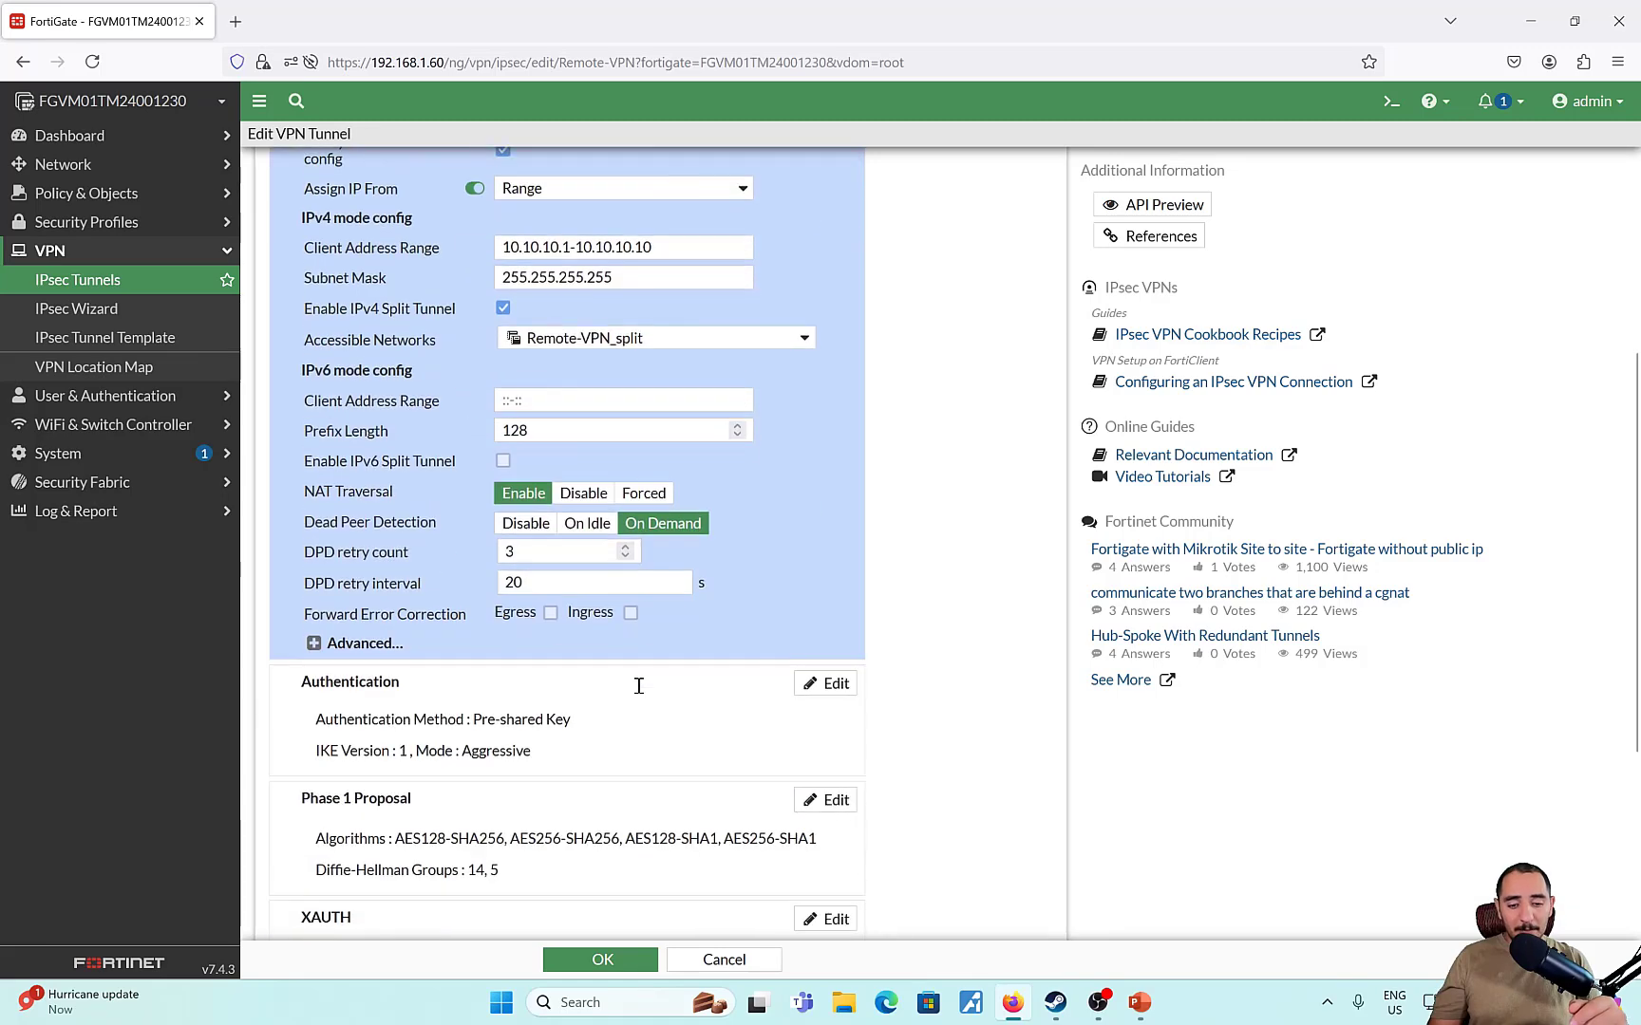
Step: Review the authentication, Phase 1 proposal and XAUTH settings, save the tunnel, and open the CLI Console
click(523, 665)
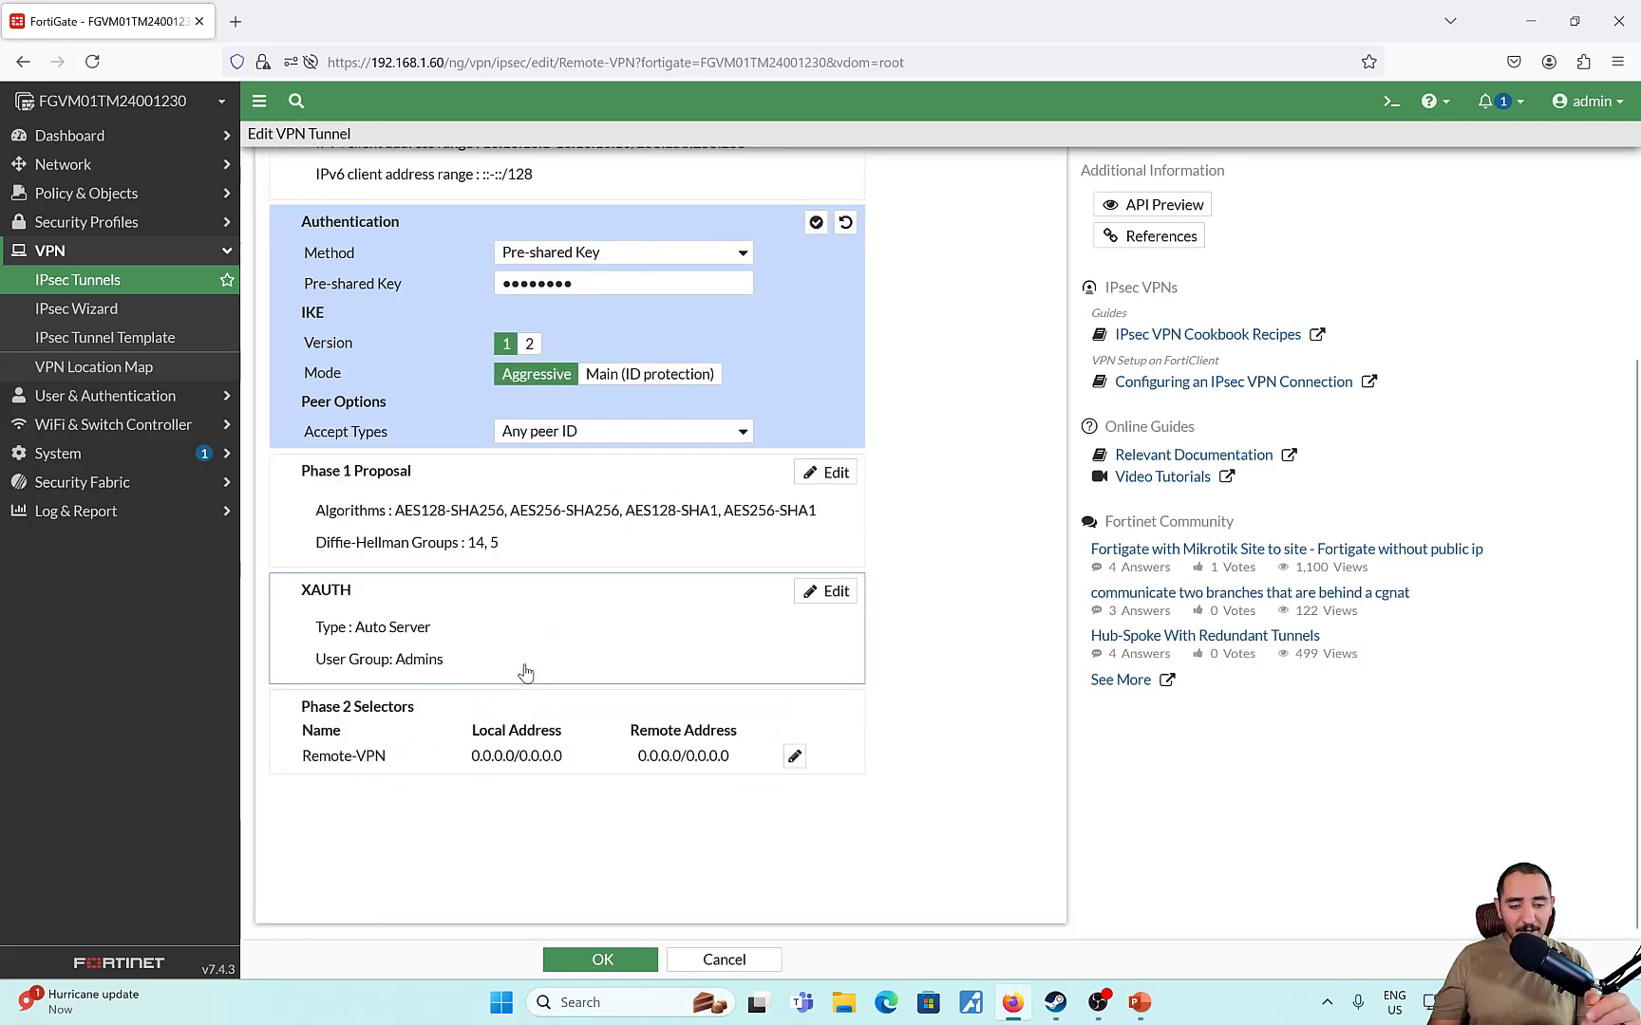
click(547, 538)
click(529, 660)
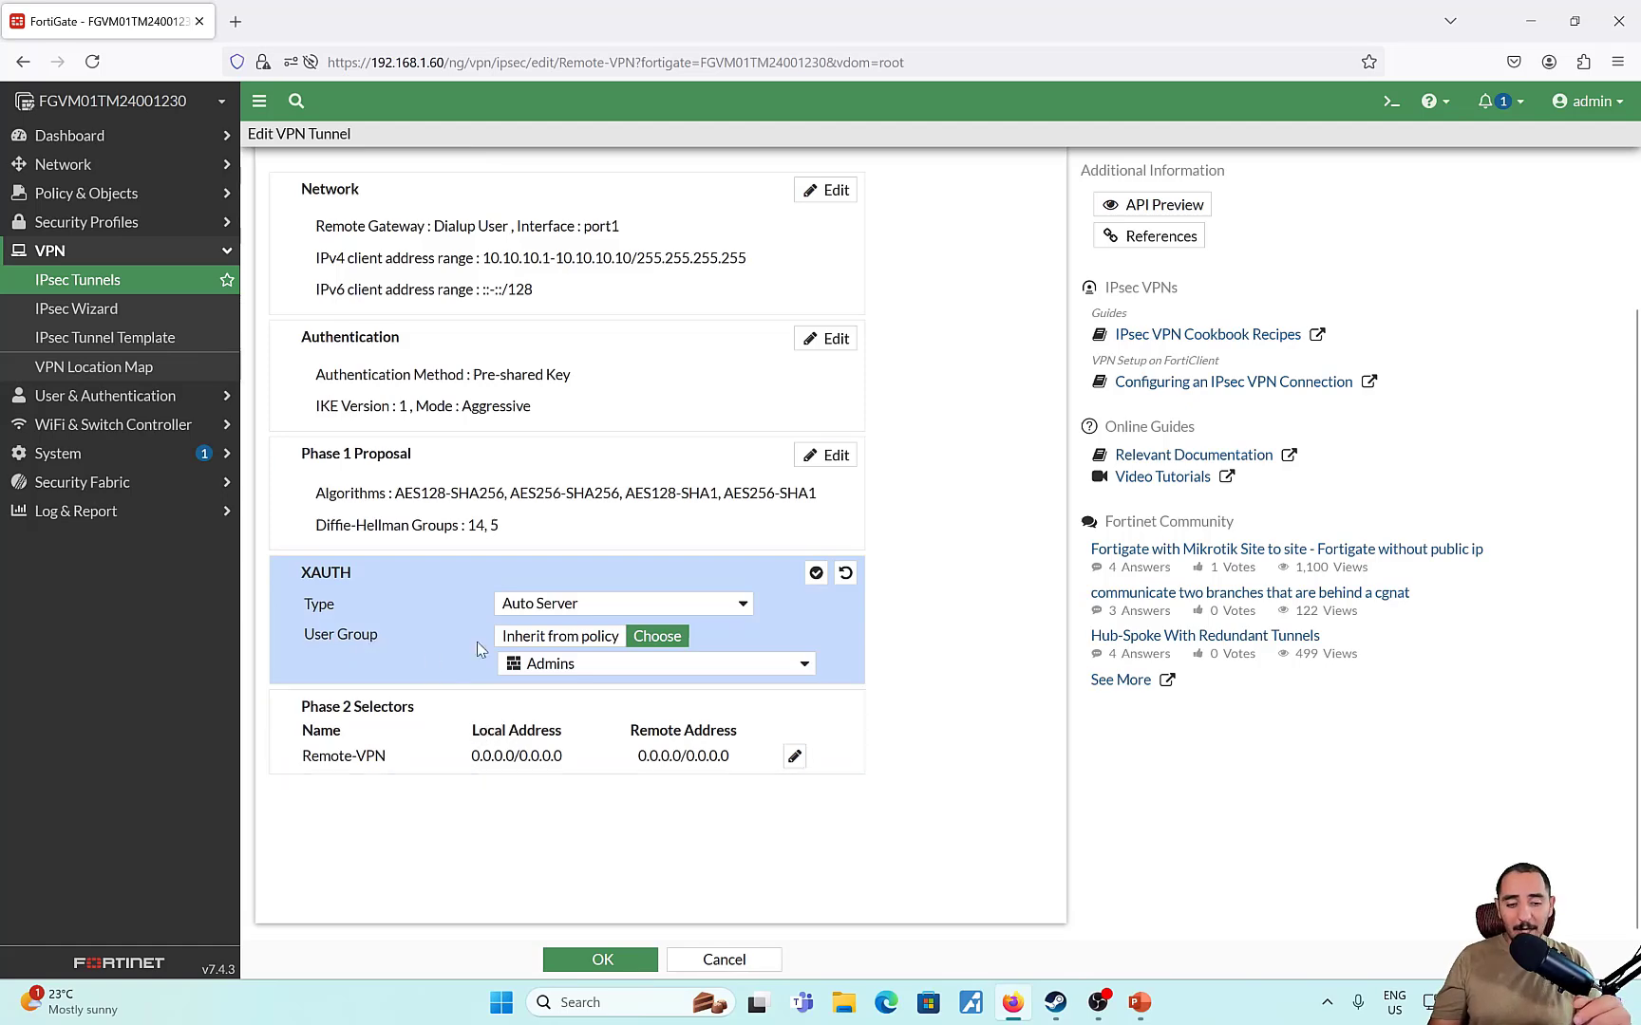
click(515, 490)
click(575, 308)
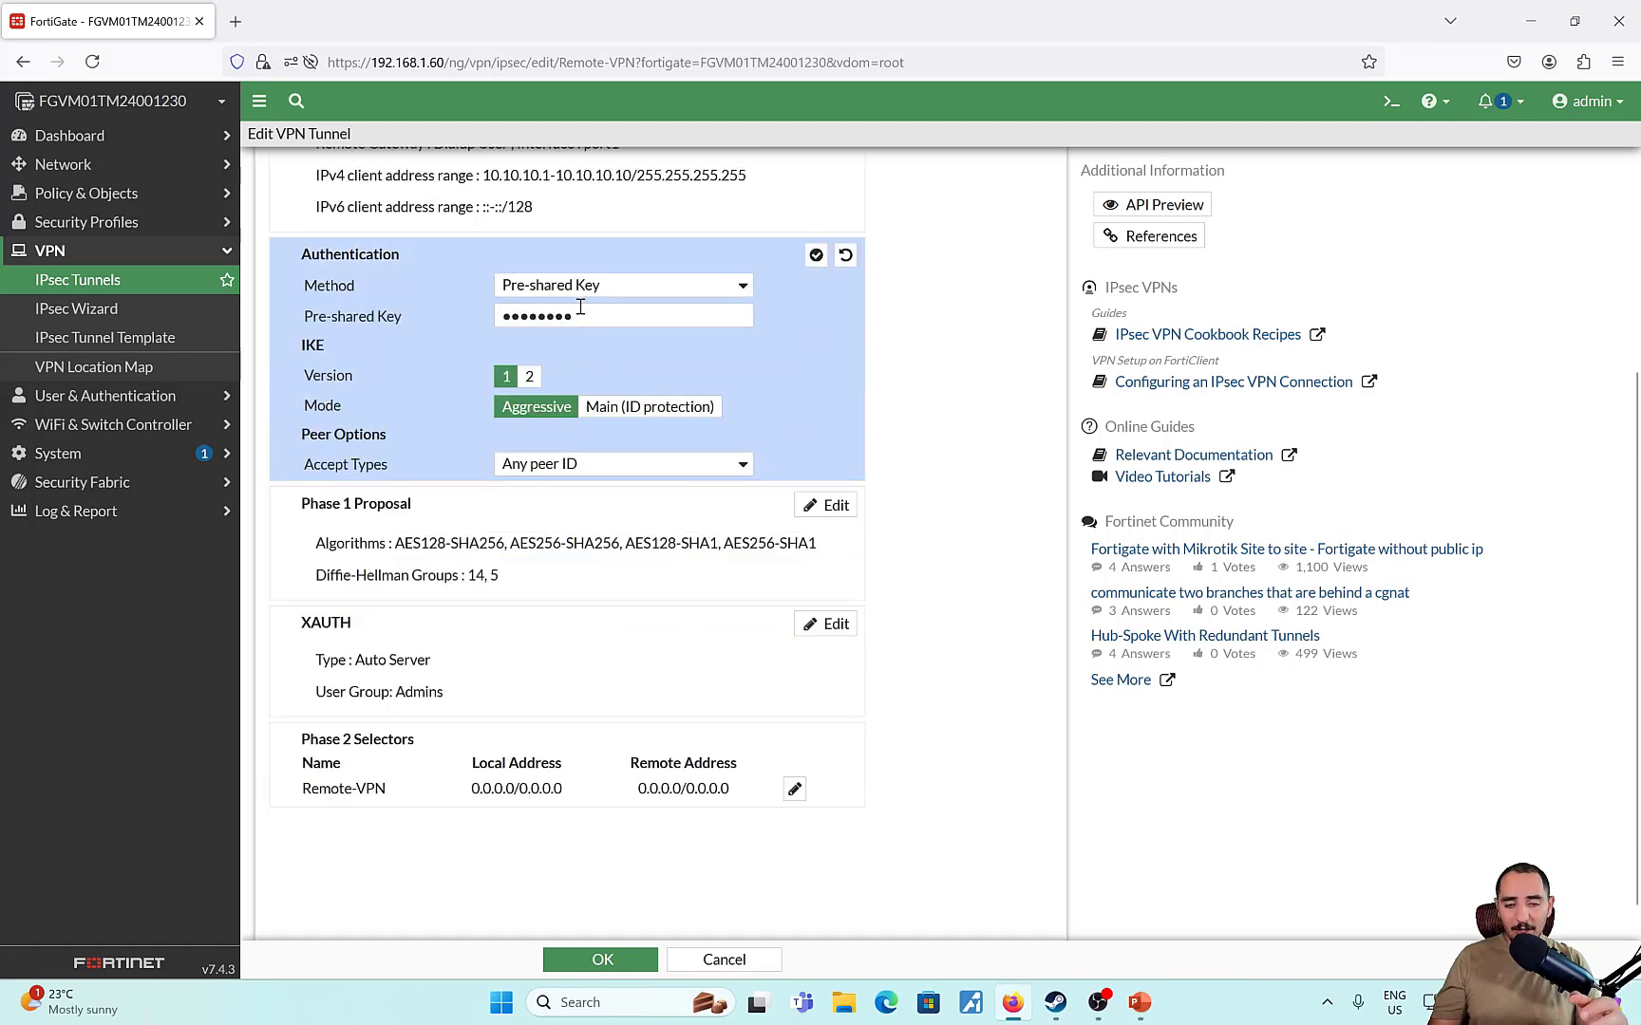
scroll(1014, 386, up, 2)
click(600, 960)
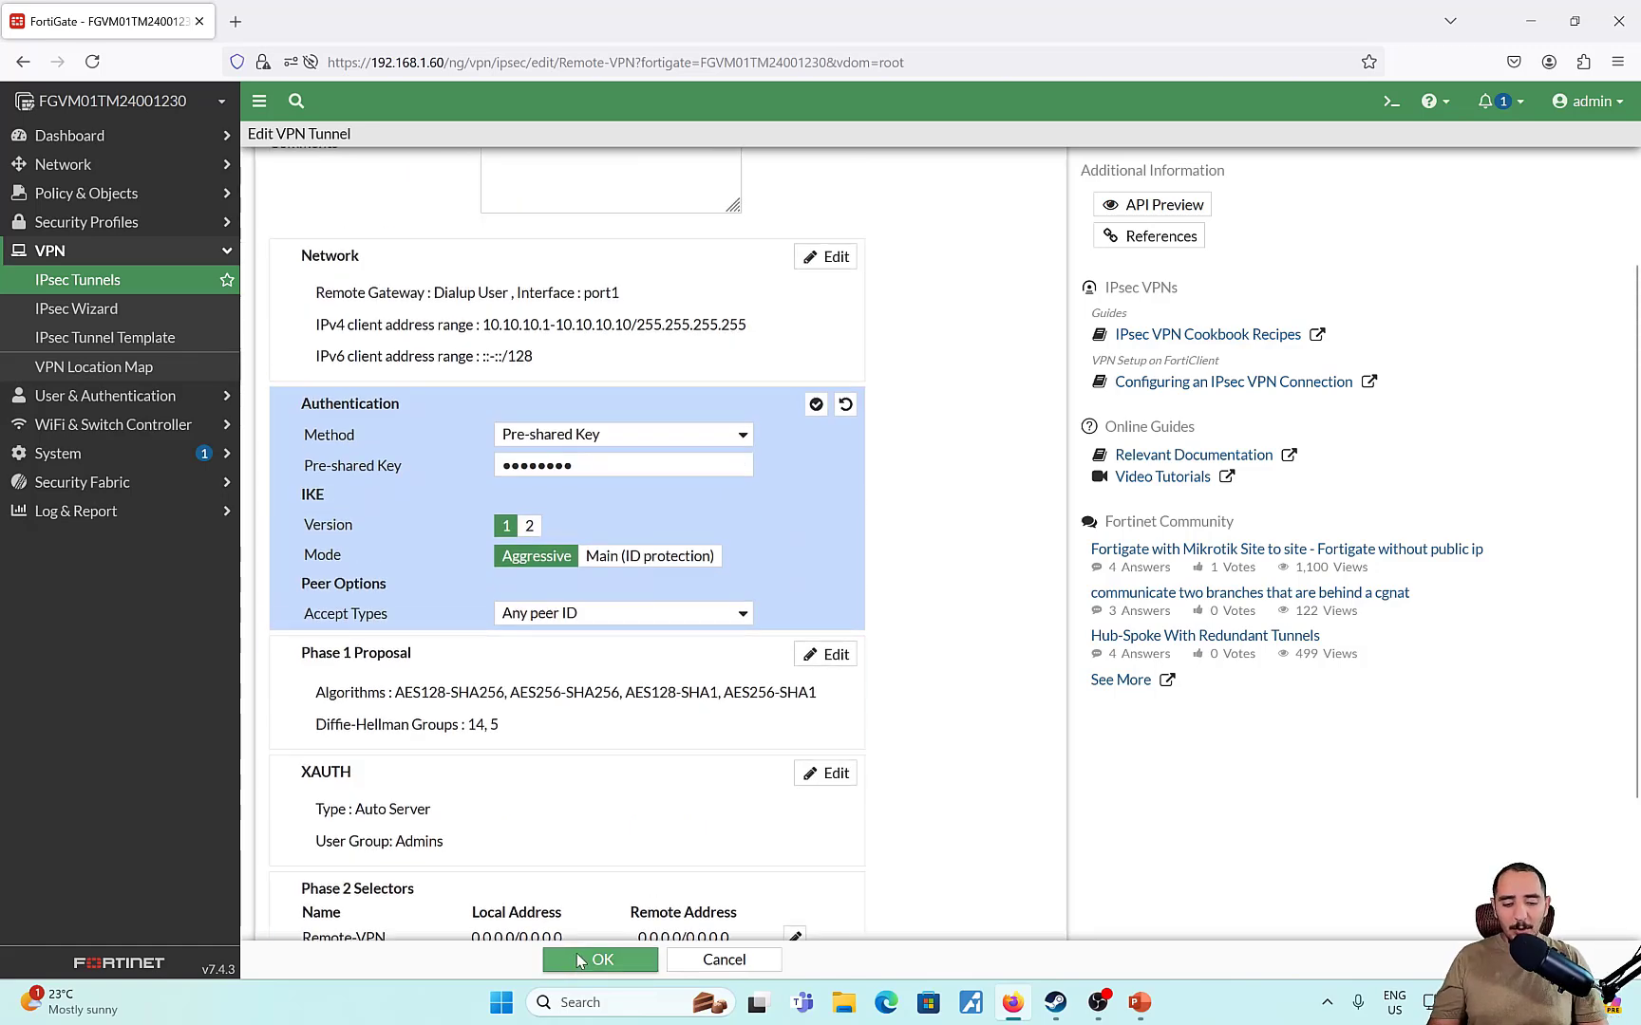
click(1391, 101)
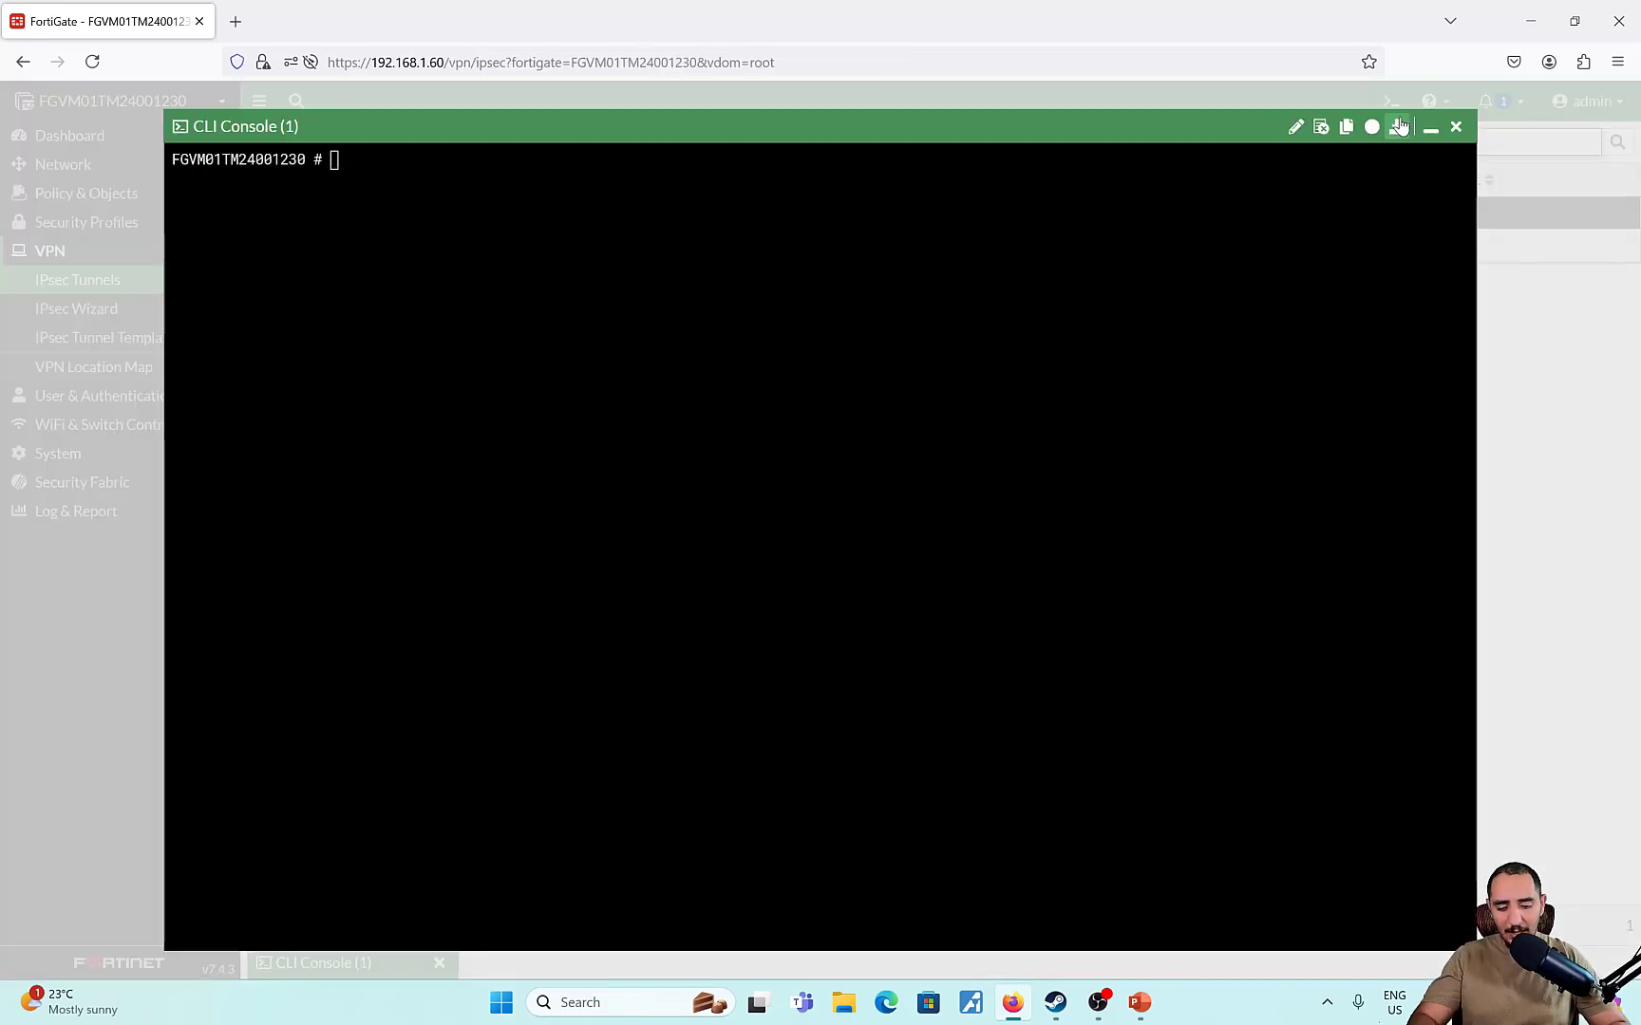
Step: List all tunnels with 'config vpn ipsec phase1-interface' followed by 'show'
text(config )
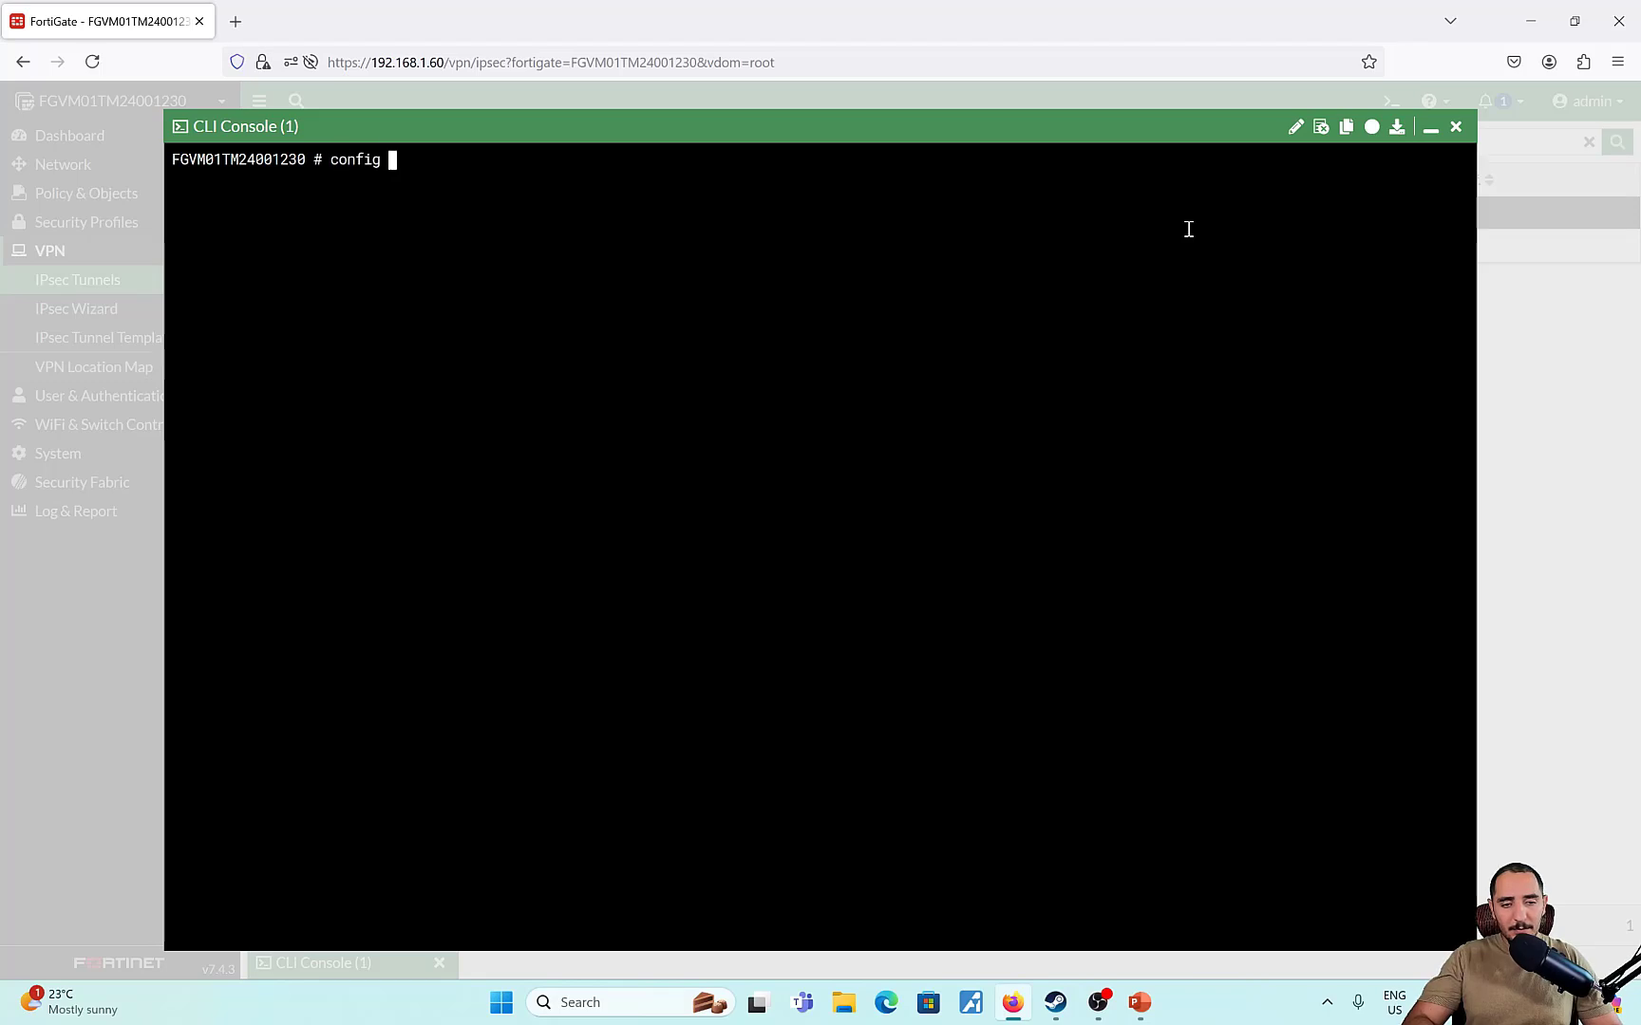
text(vpn ip)
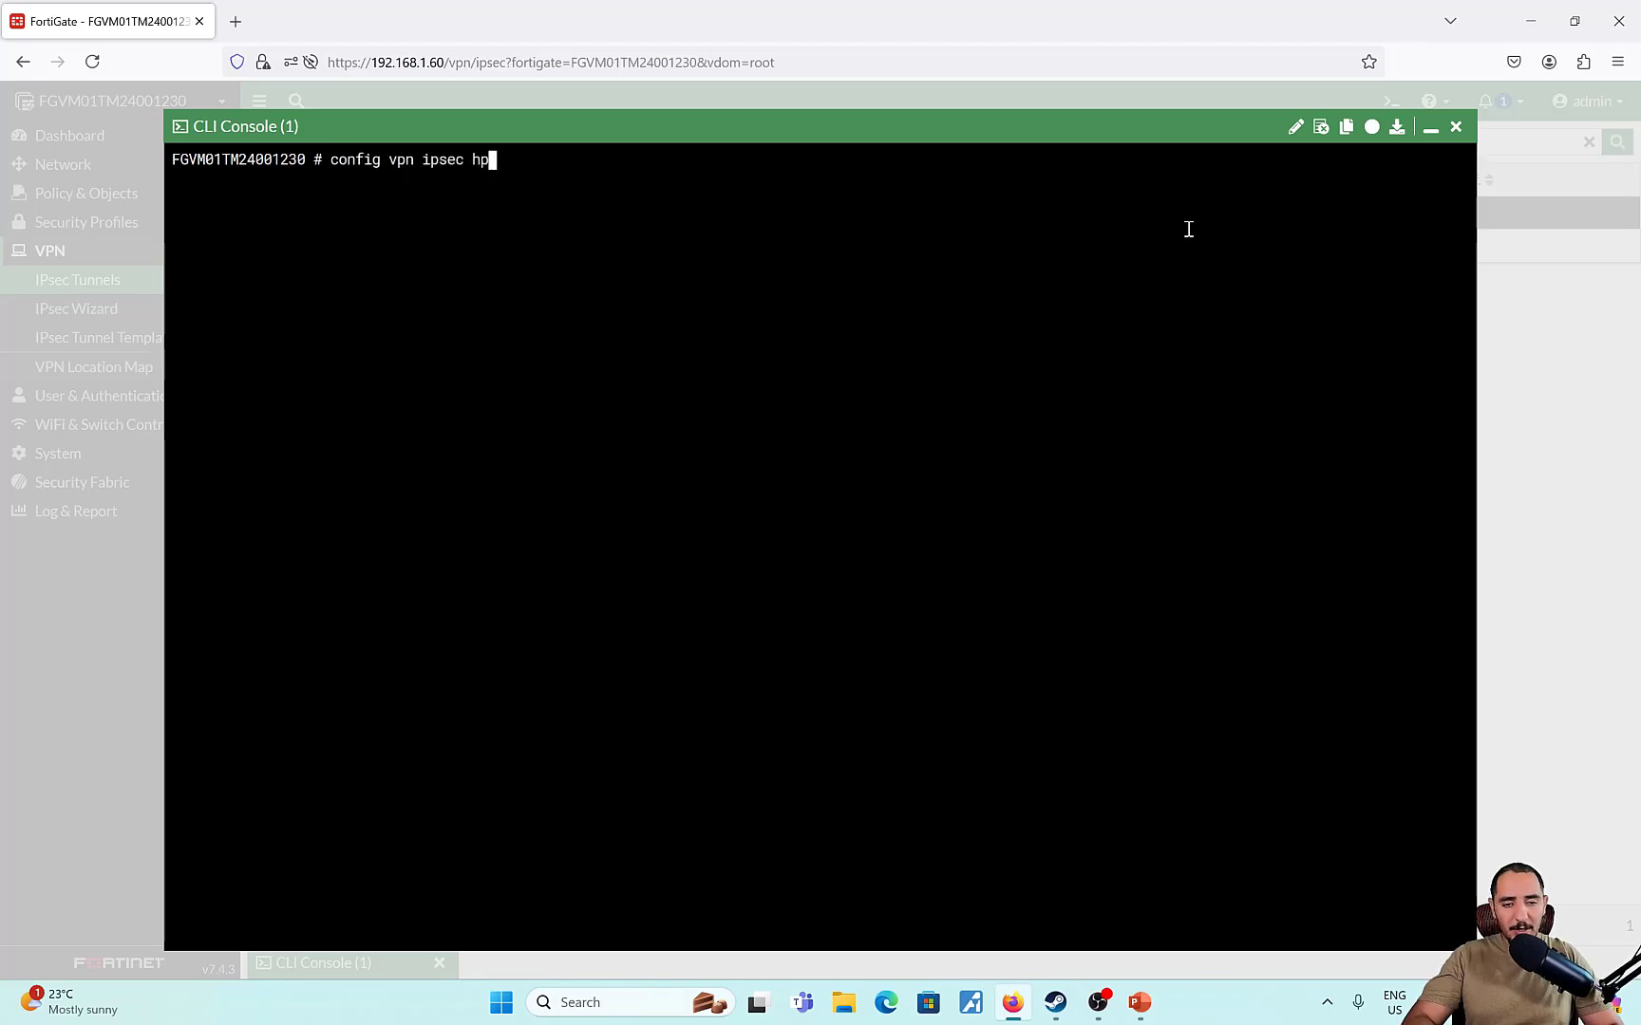
text(sec phase1-interface)
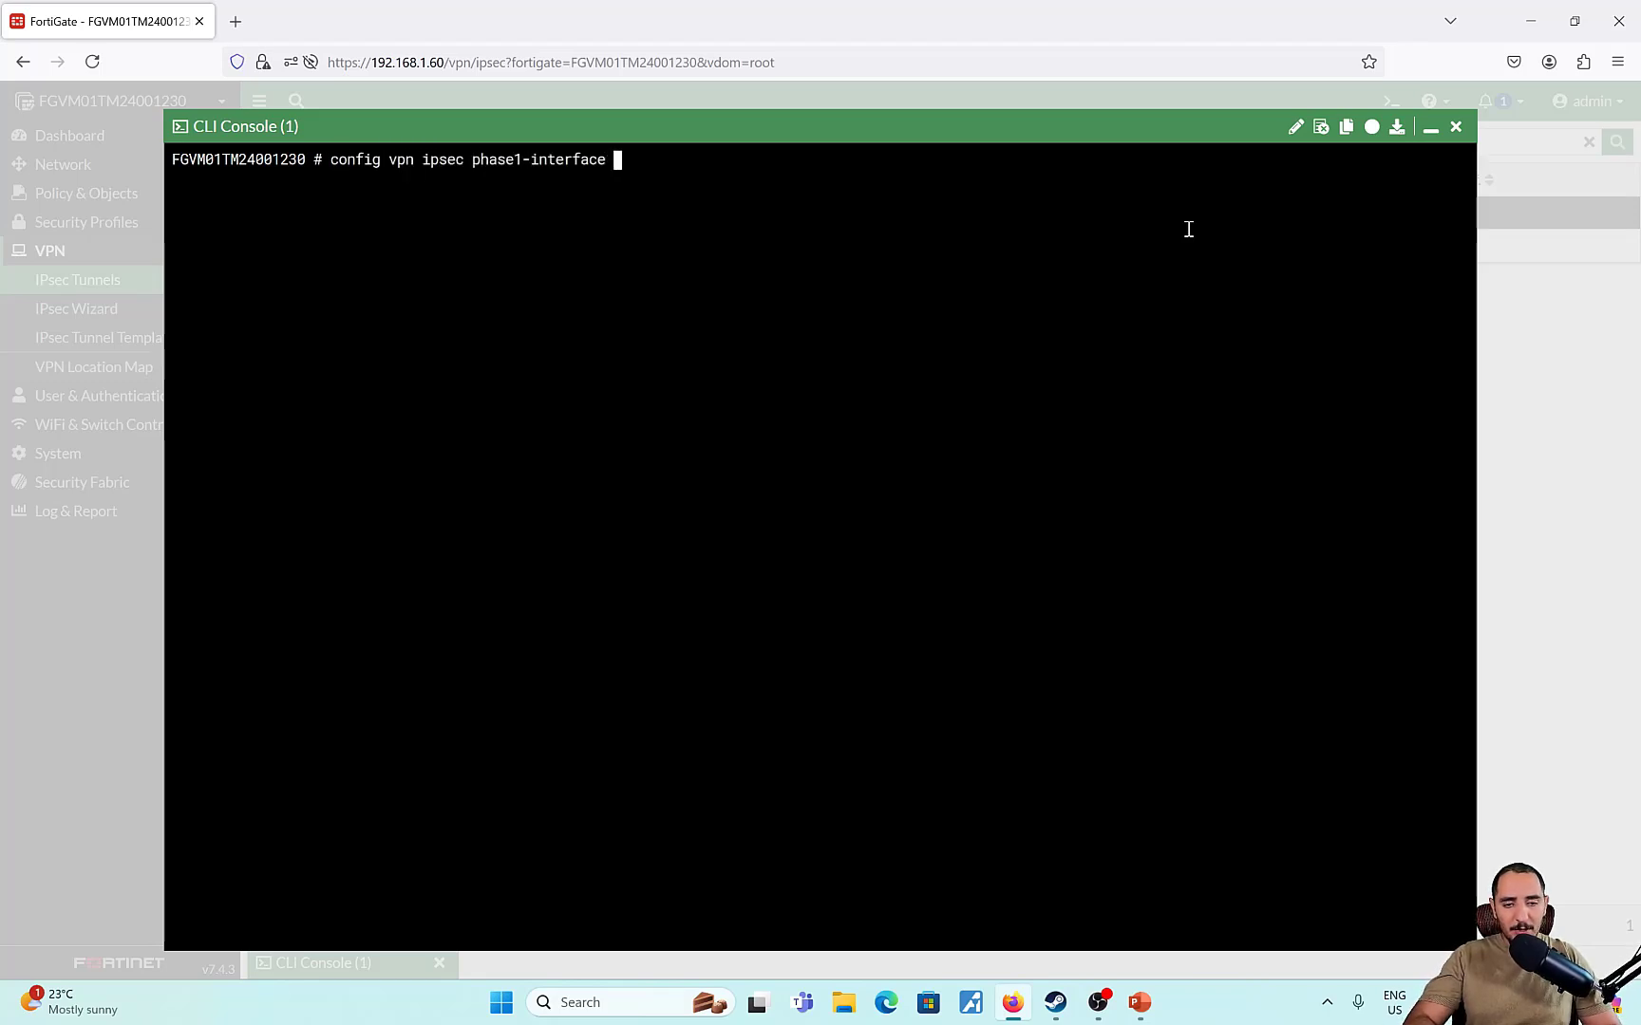
key(Return)
text(show)
key(Return)
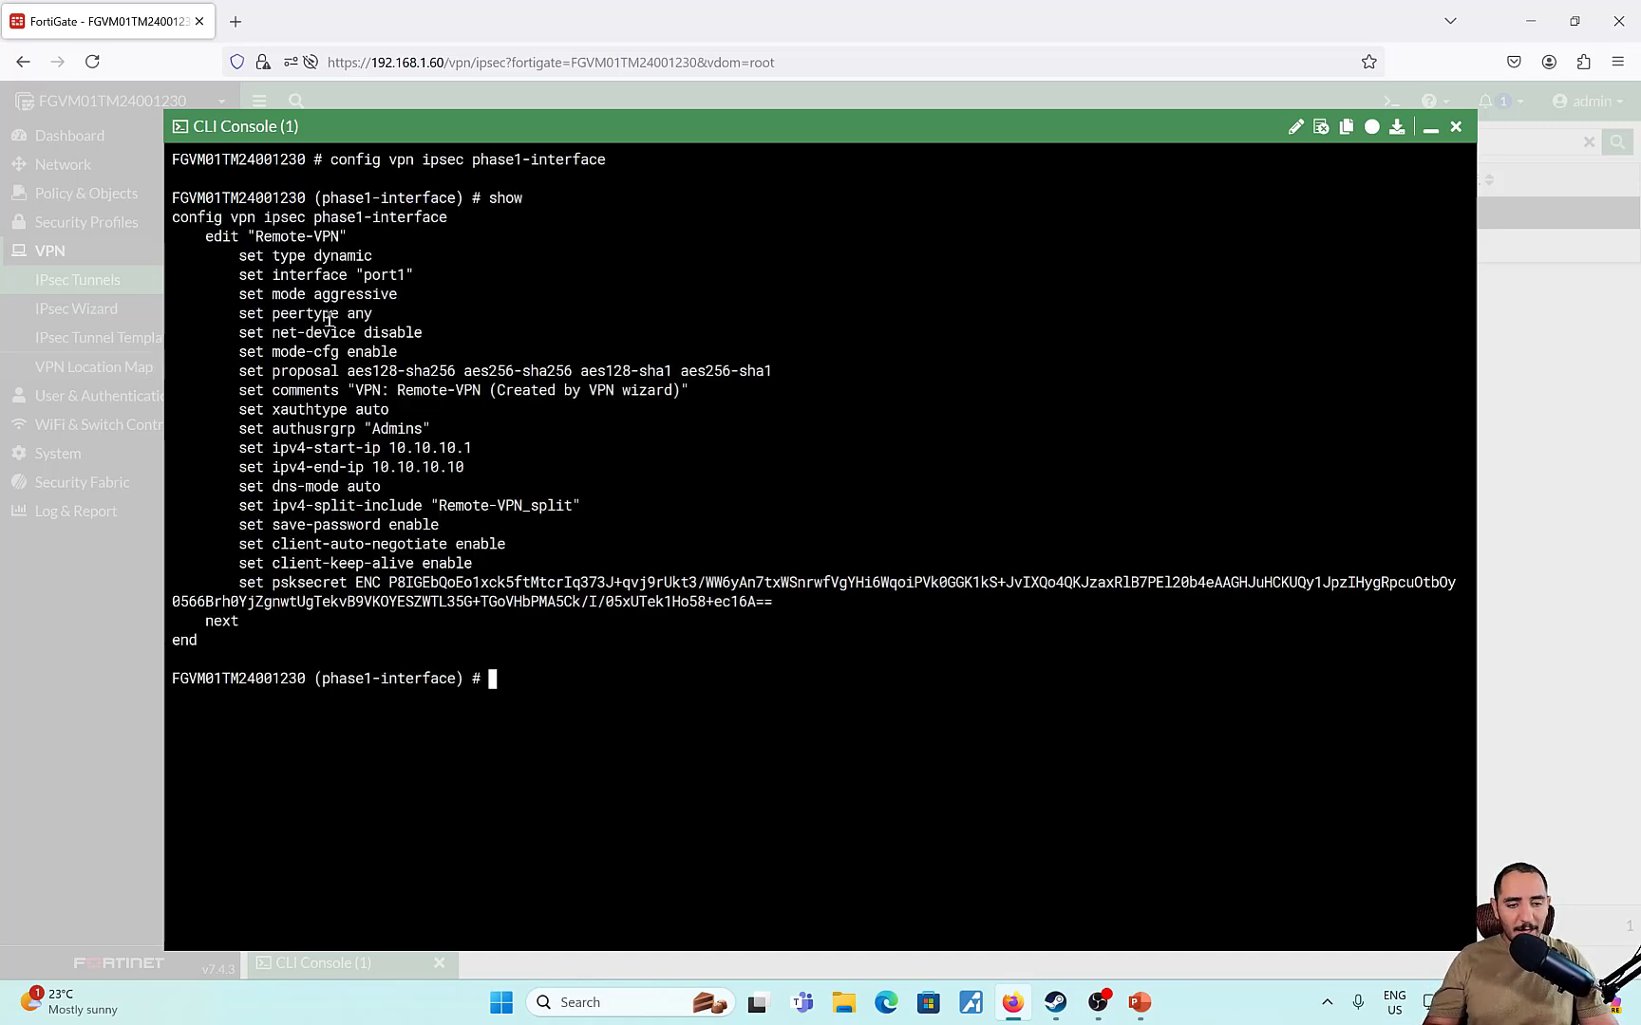
Step: Show Remote-VPN's settings and highlight the save-password, client-auto-negotiate and client-keep-alive lines
text(edit Remote-VPN)
key(Return)
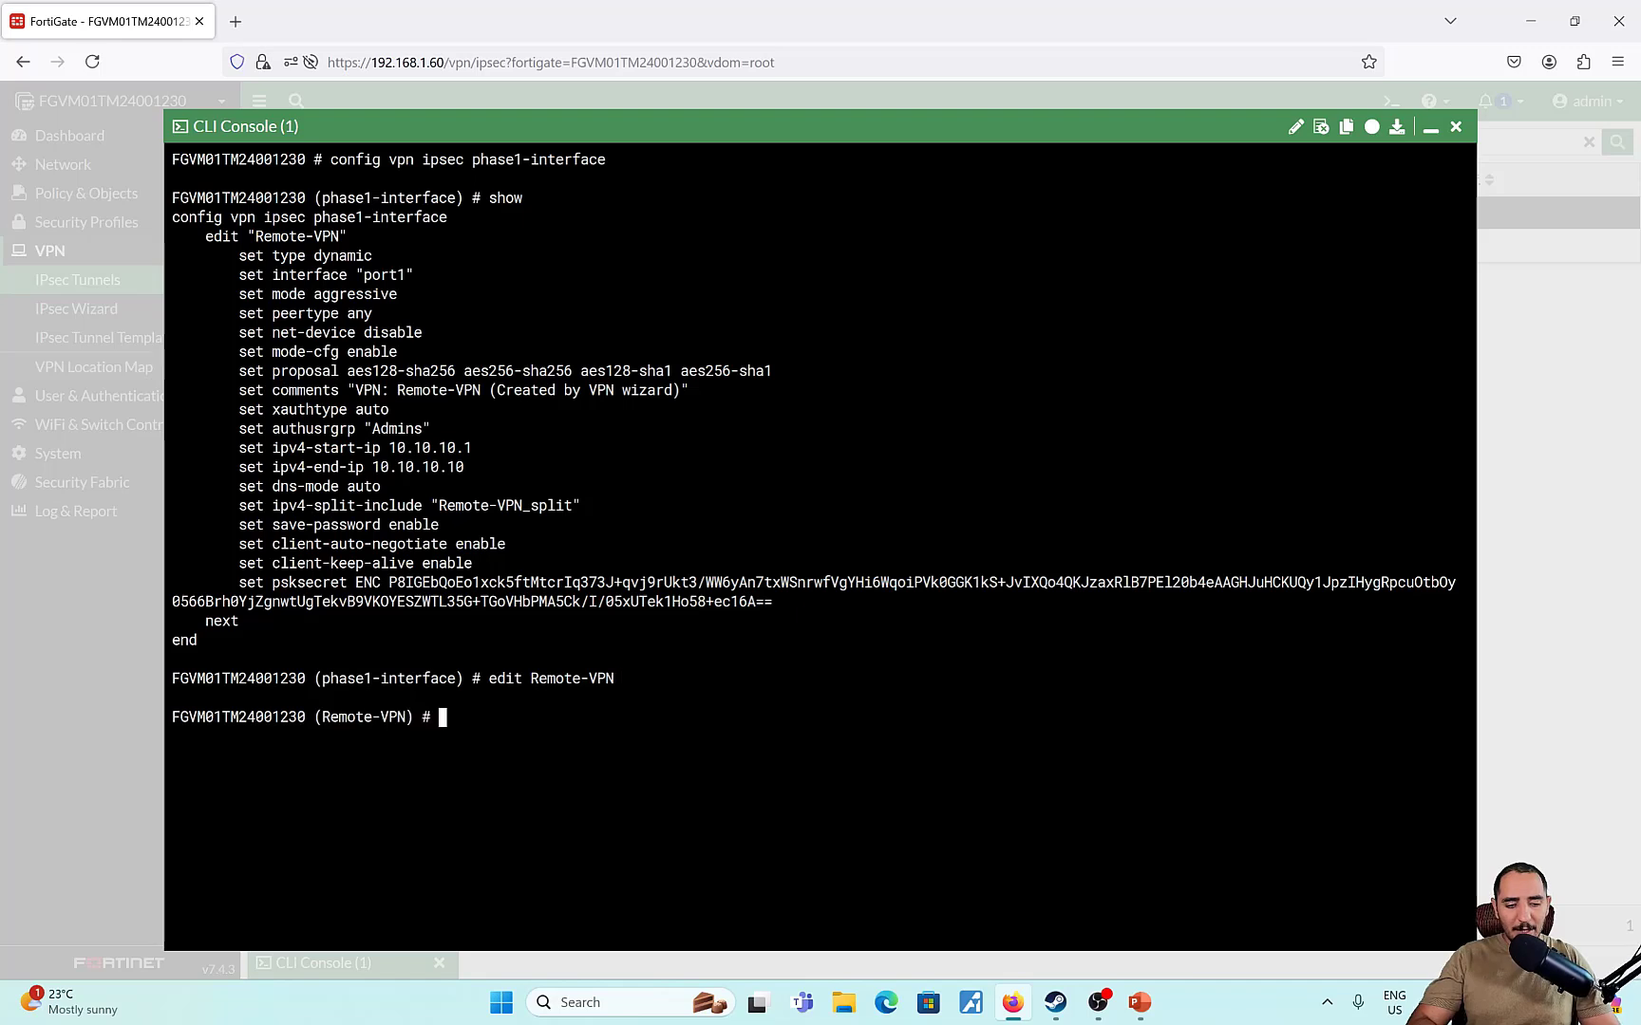
text(show)
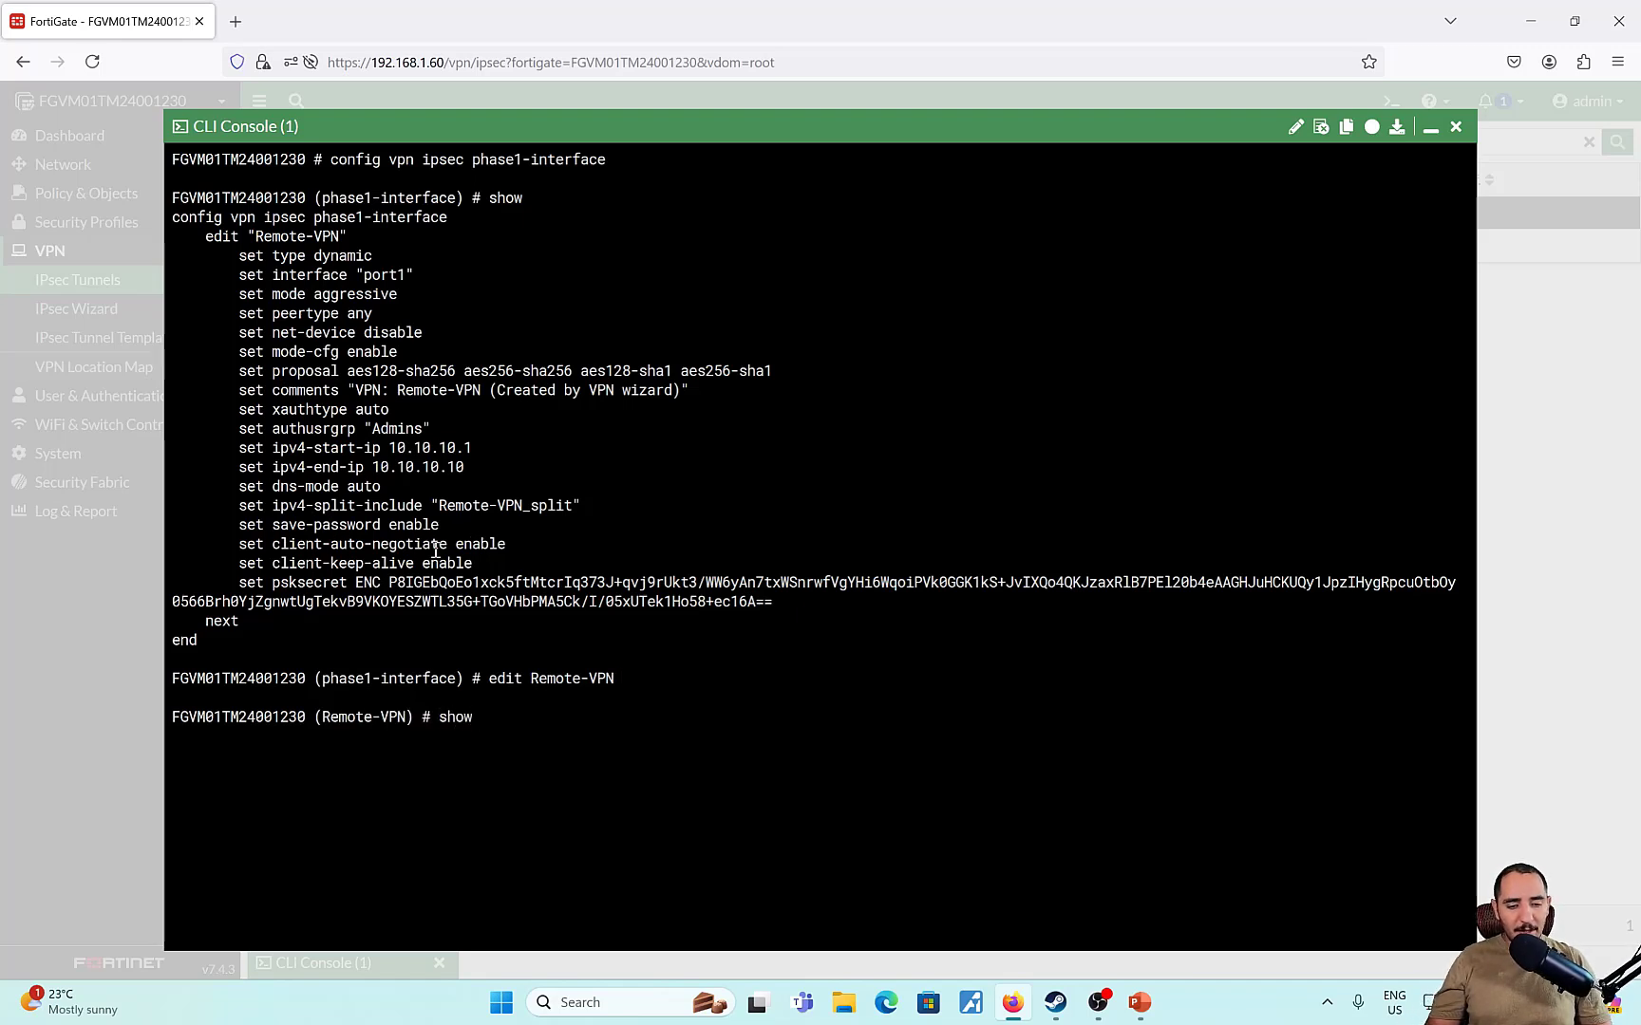
drag(456, 544, 268, 544)
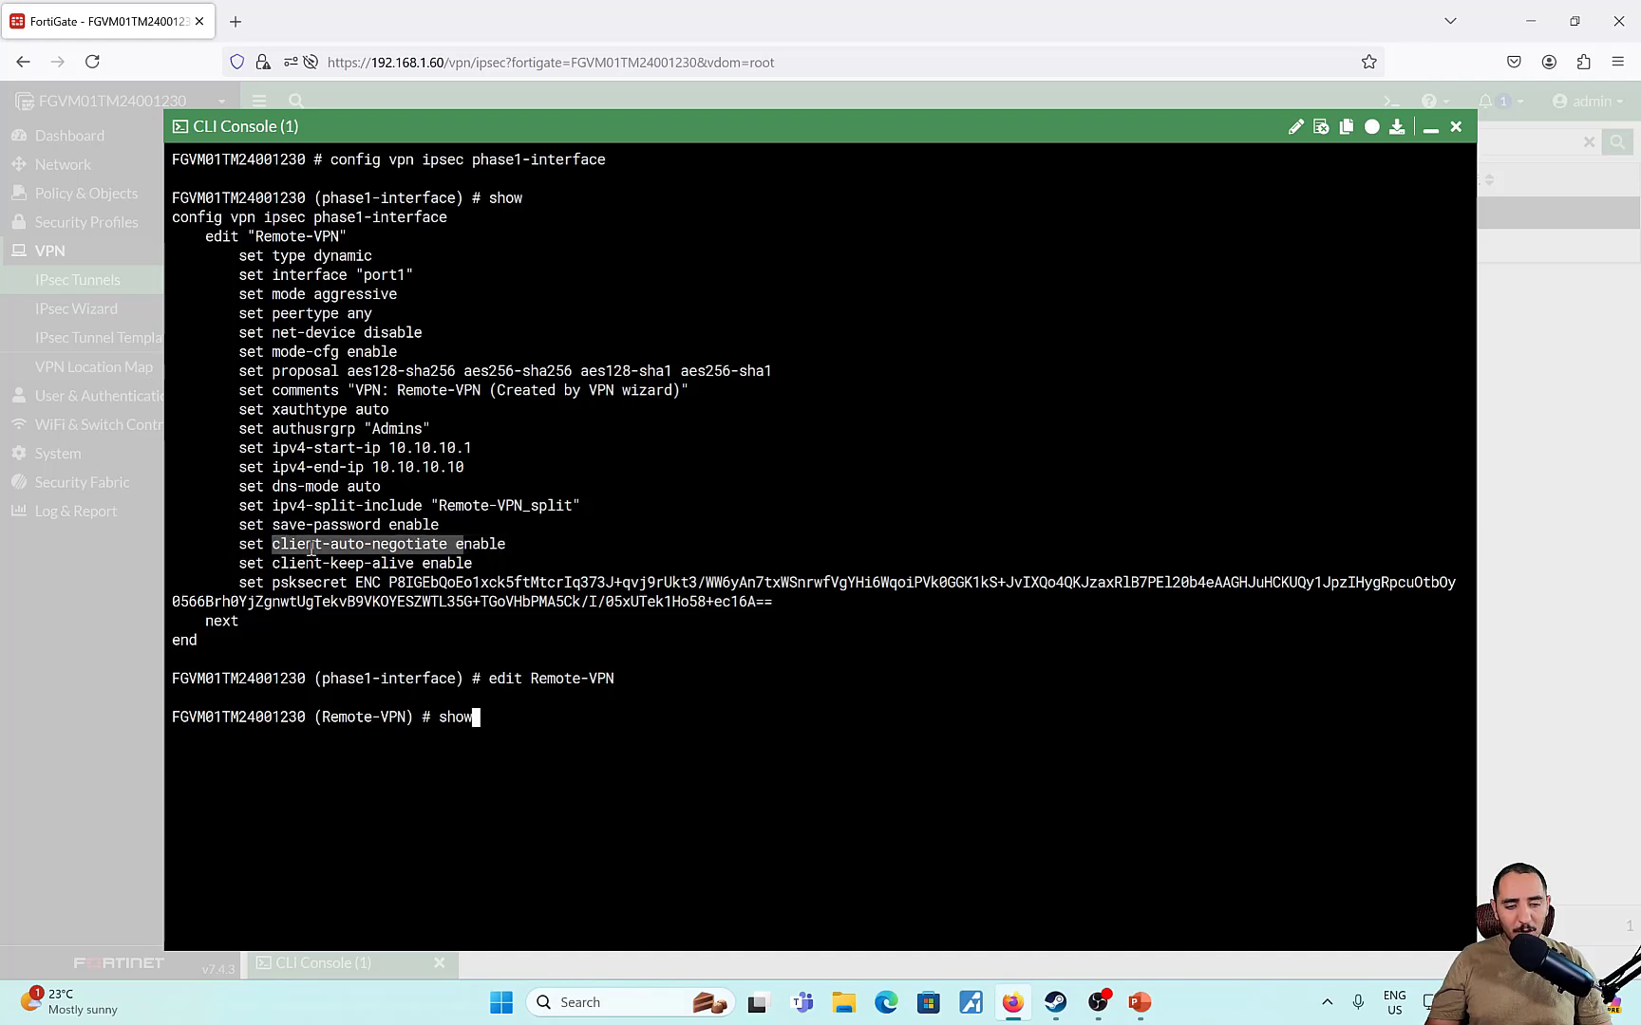
drag(406, 563, 241, 566)
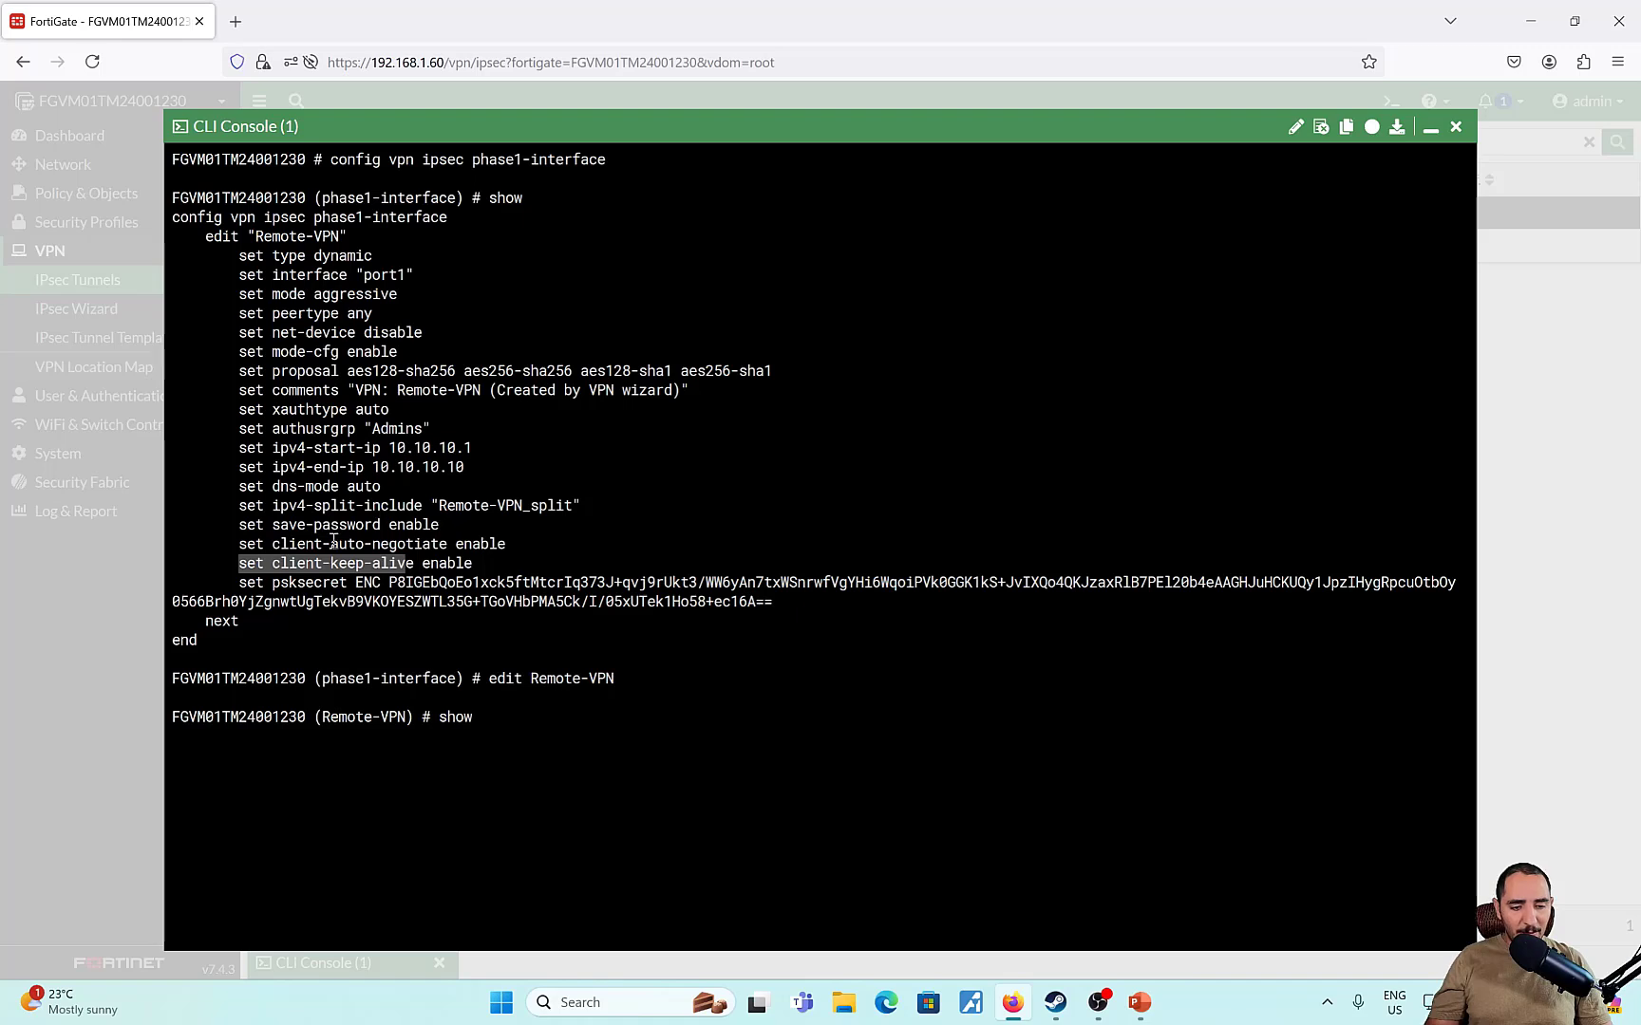
drag(380, 524, 222, 522)
click(396, 648)
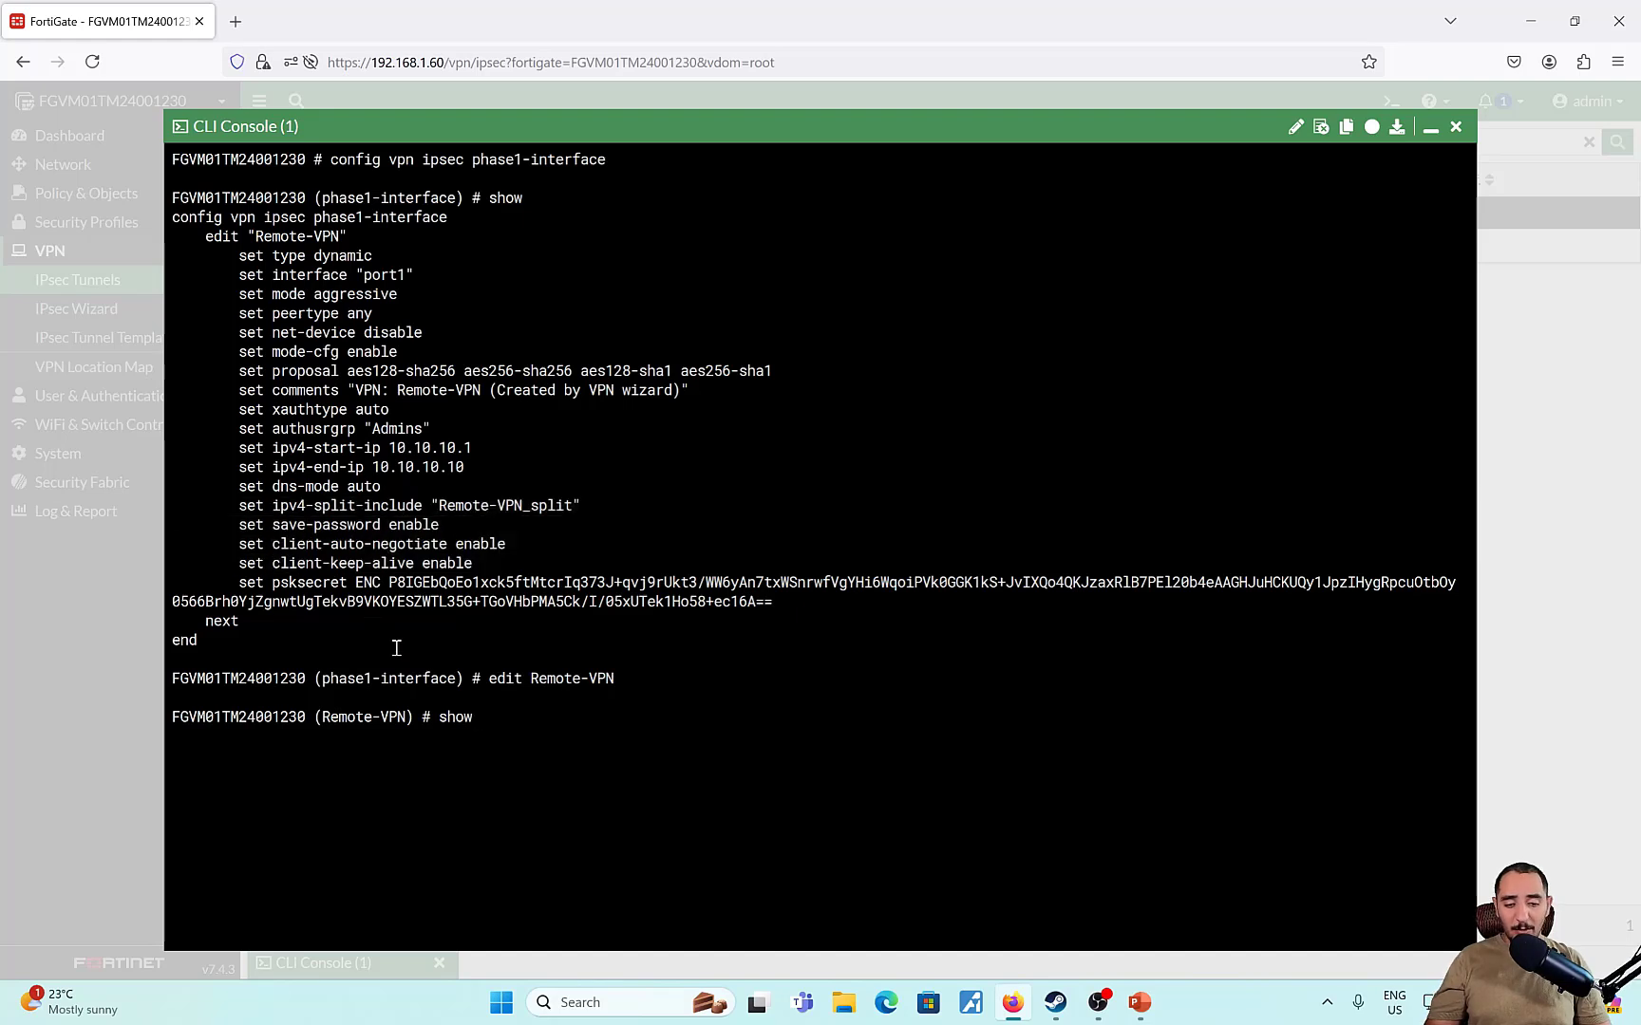
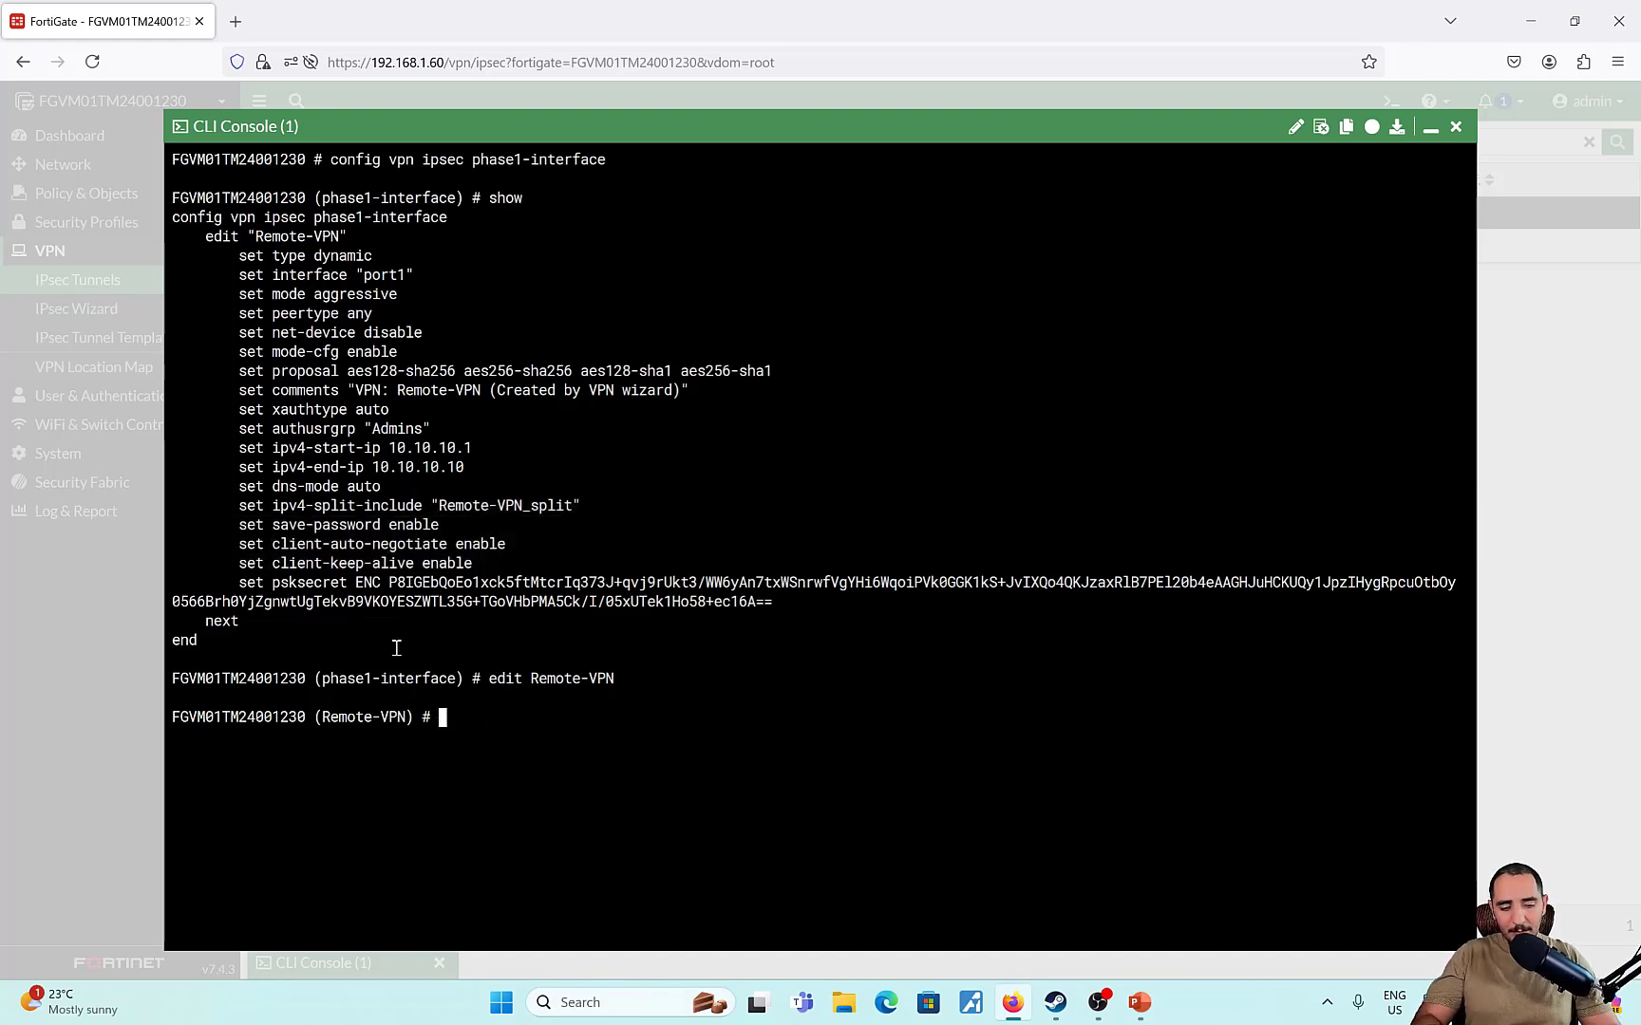
Step: Leave the Remote-VPN phase1-interface edit session with 'end'
key(Return)
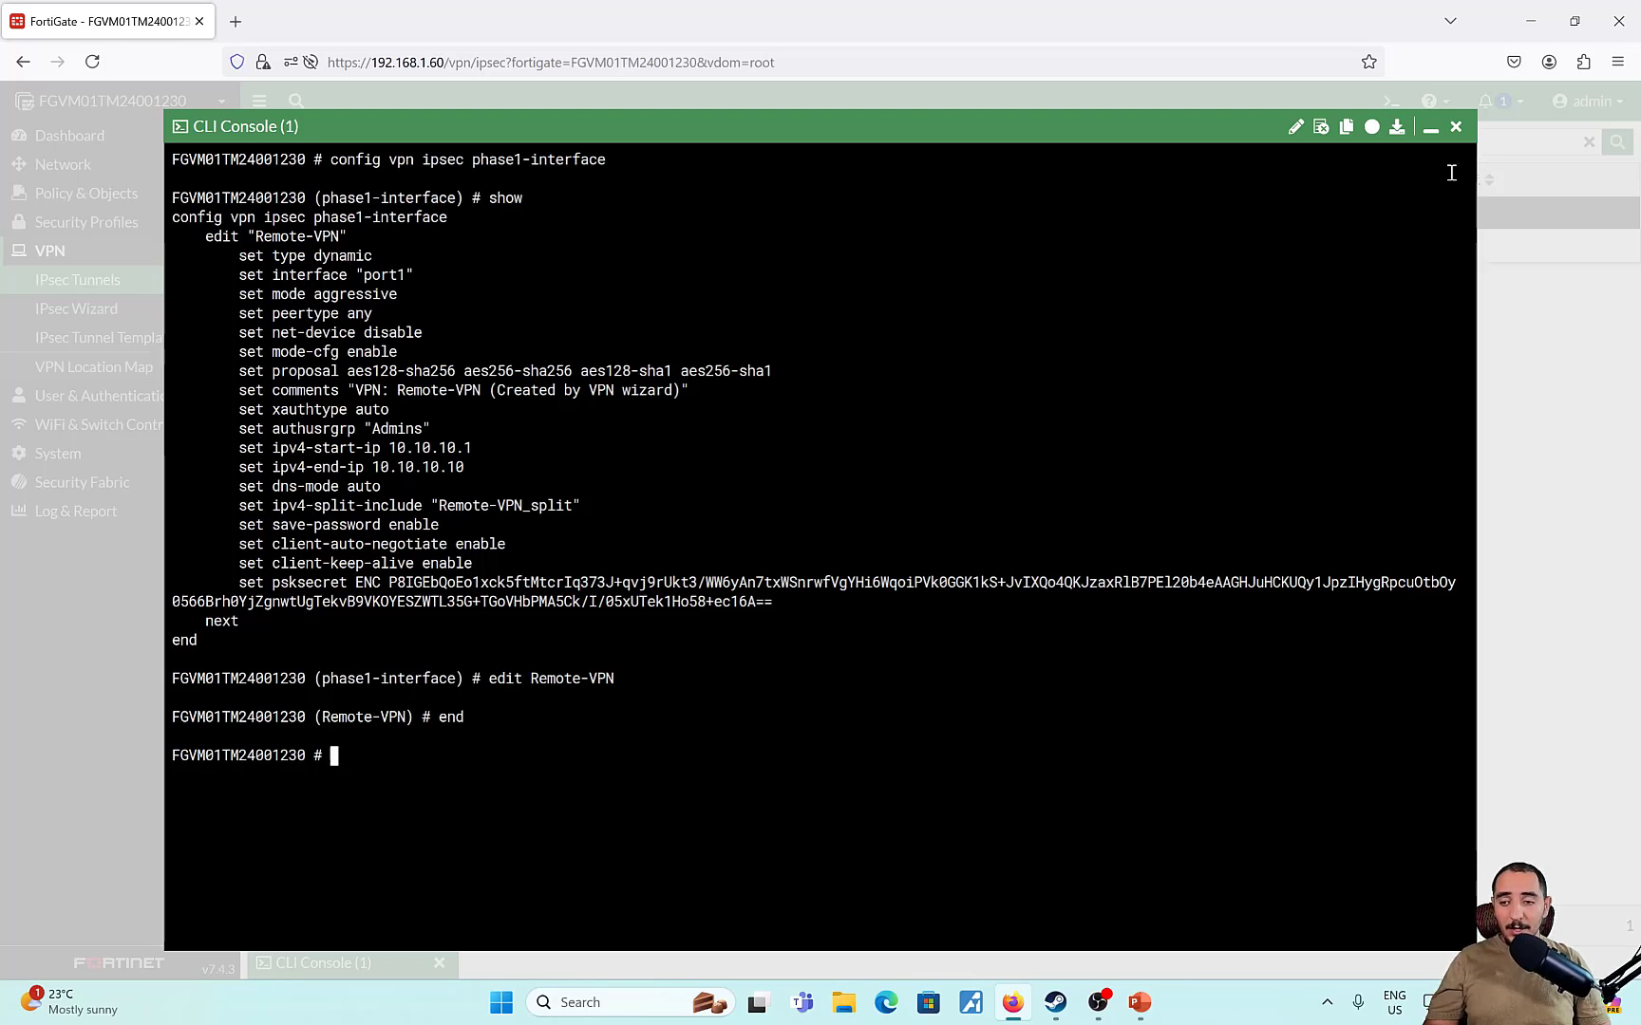
Step: Open the vpn_Remote-VPN_remote_0 policy for editing from the Remote-VPN tunnel's references
click(1454, 127)
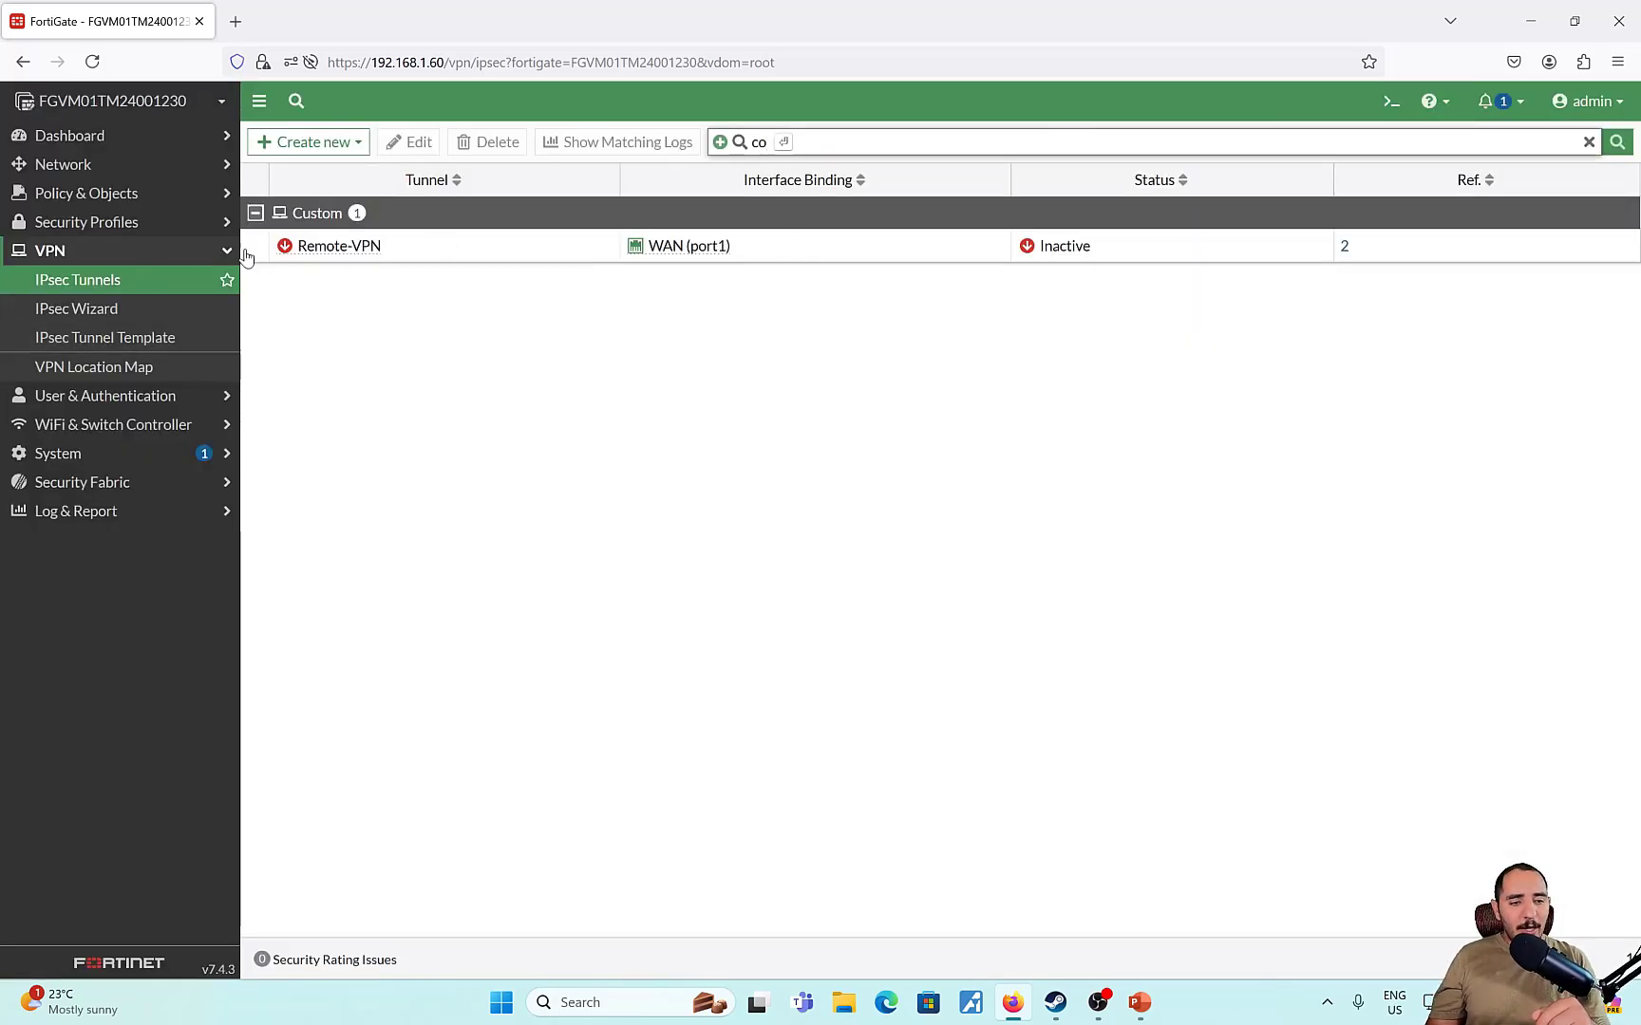
click(1345, 246)
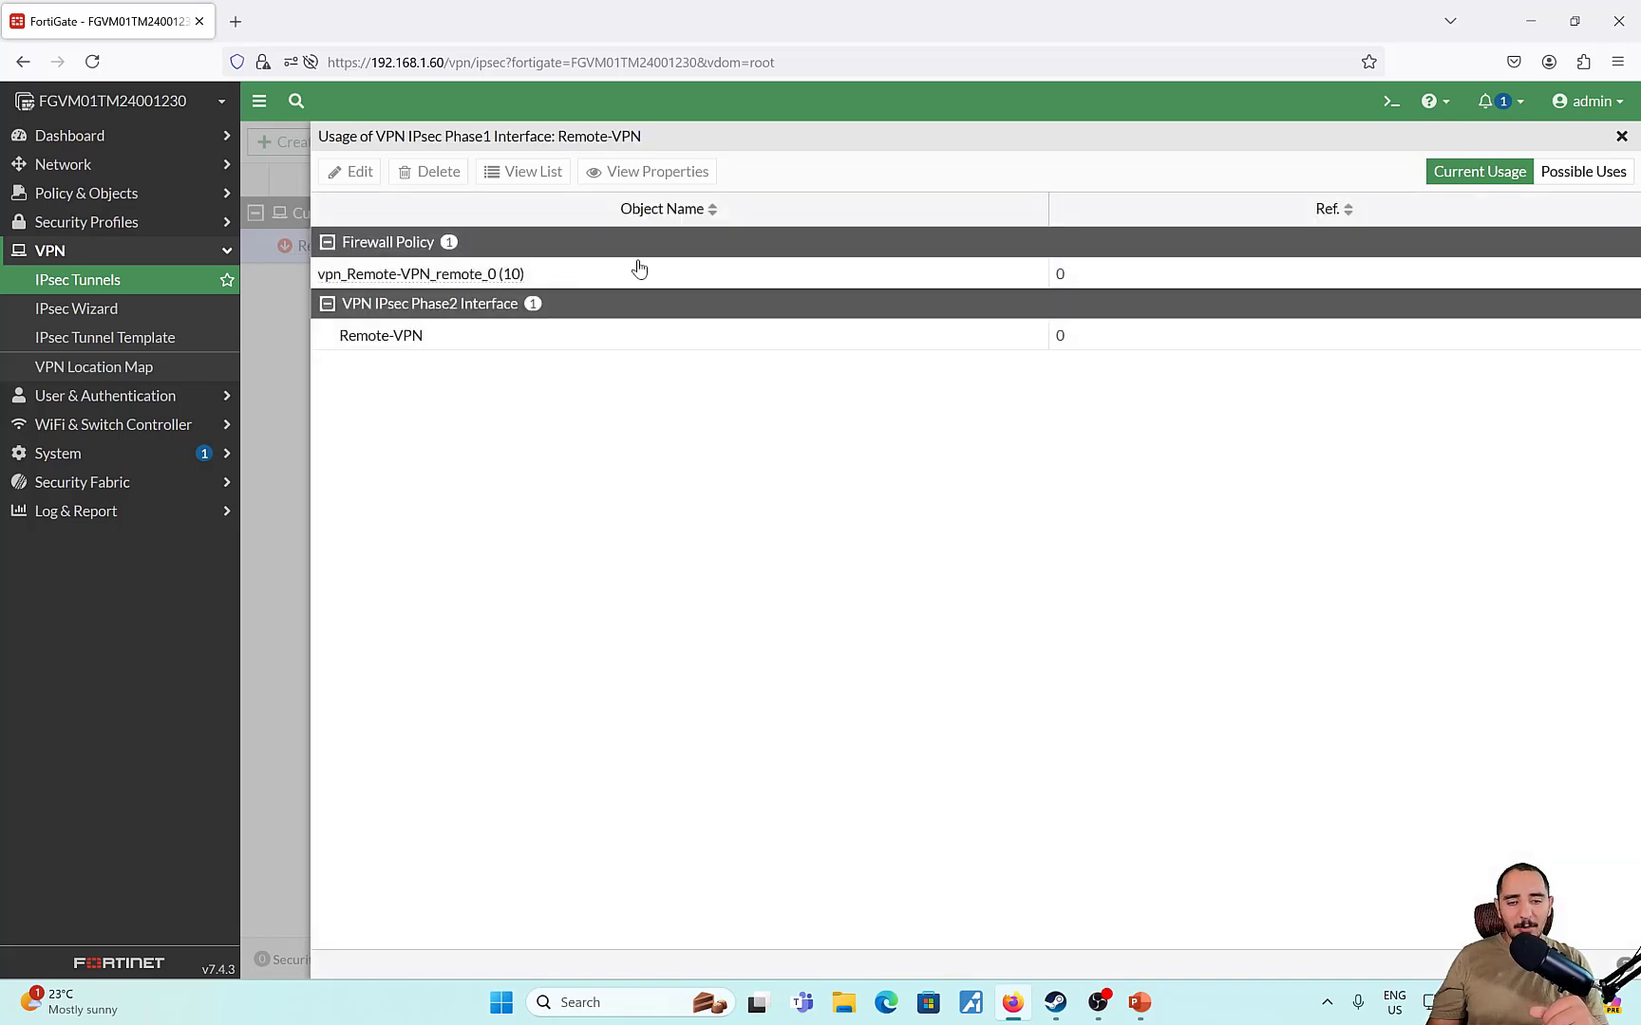
click(639, 272)
click(355, 173)
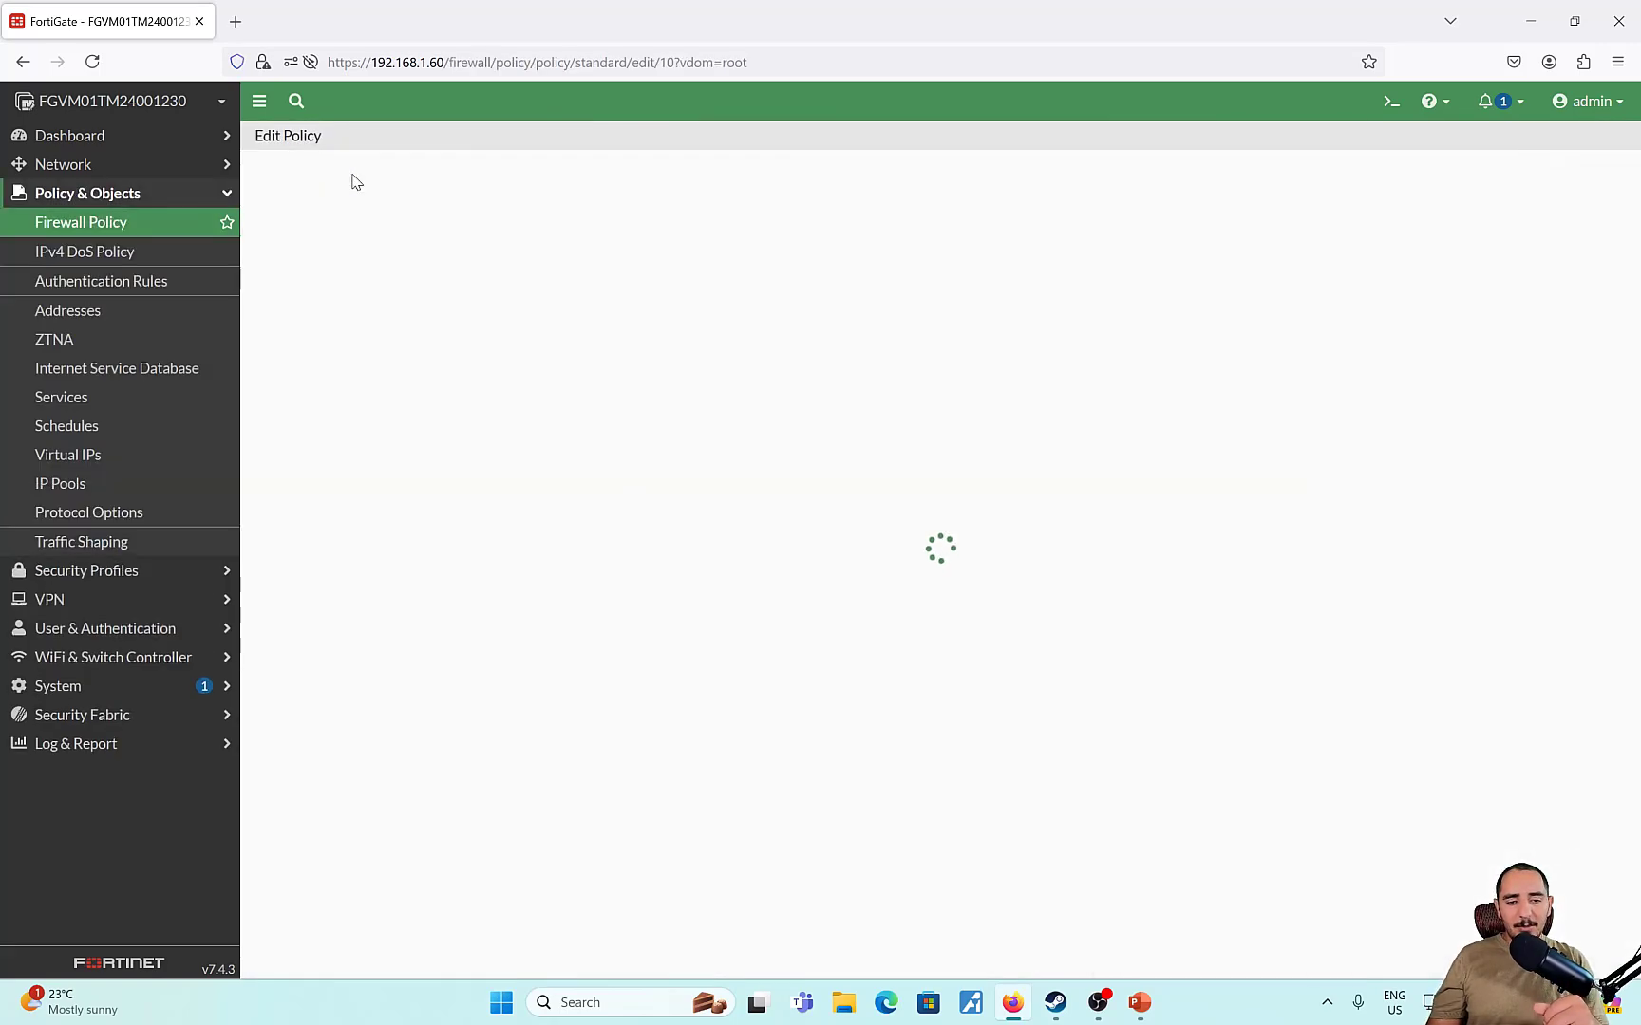
Step: Save the policy unchanged and keep the classic firewall policy list layout
mouse_move(576, 270)
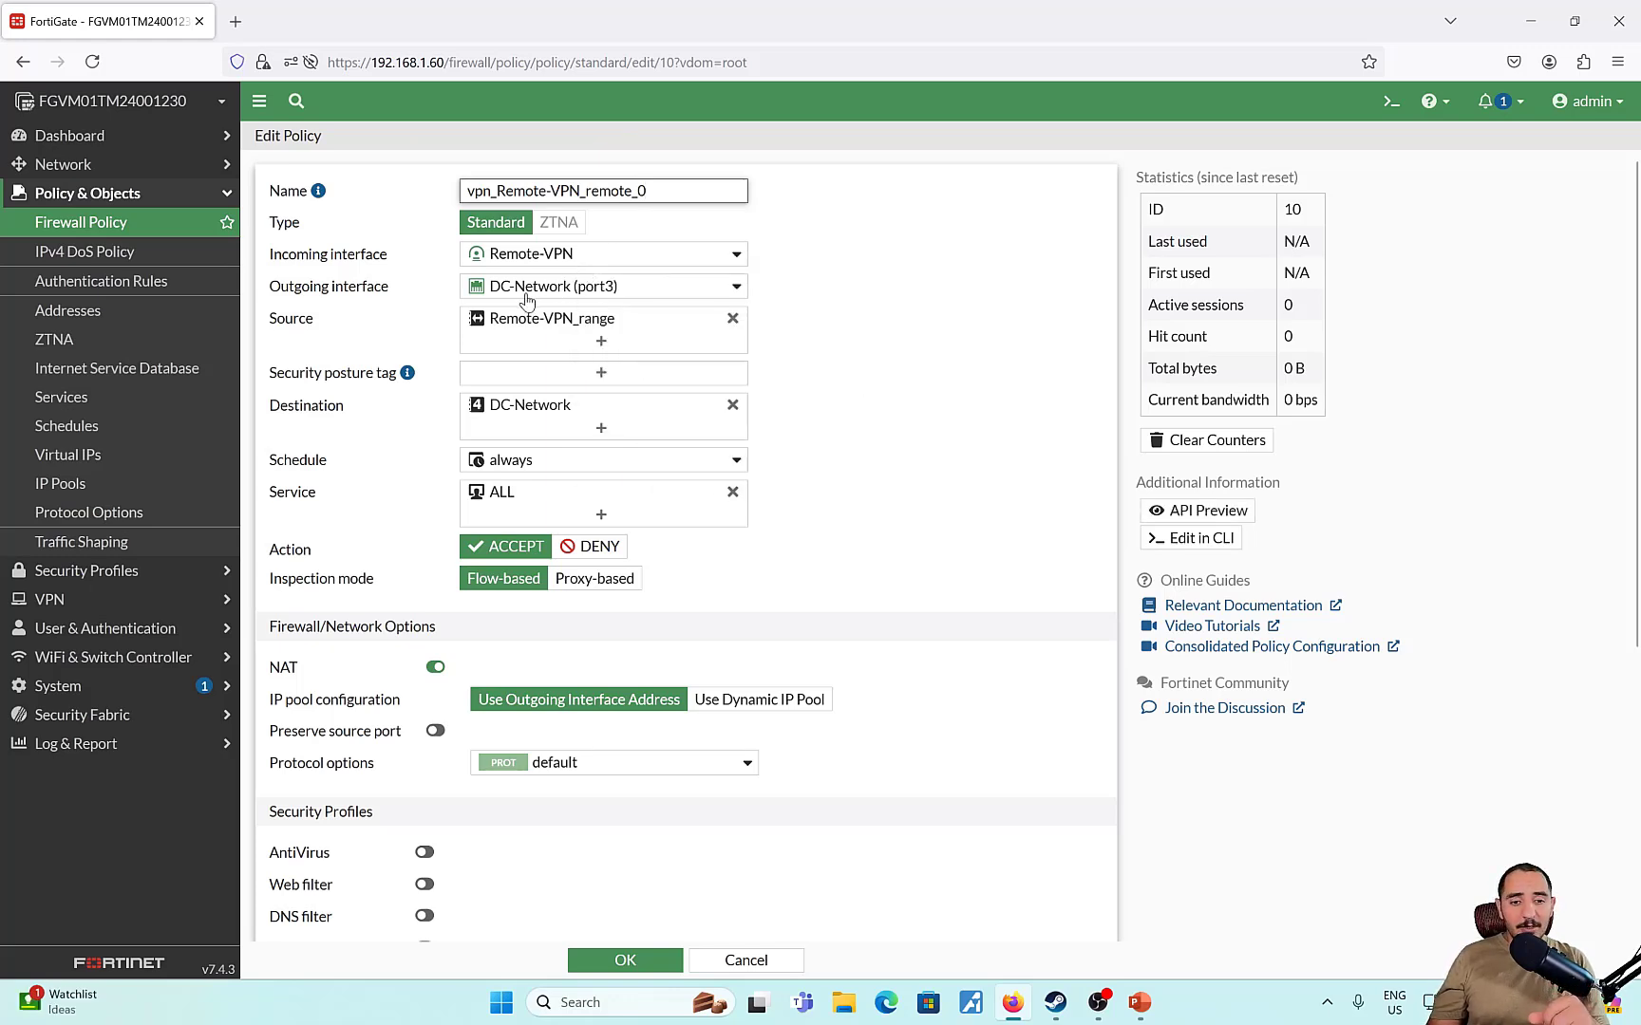
mouse_move(527, 301)
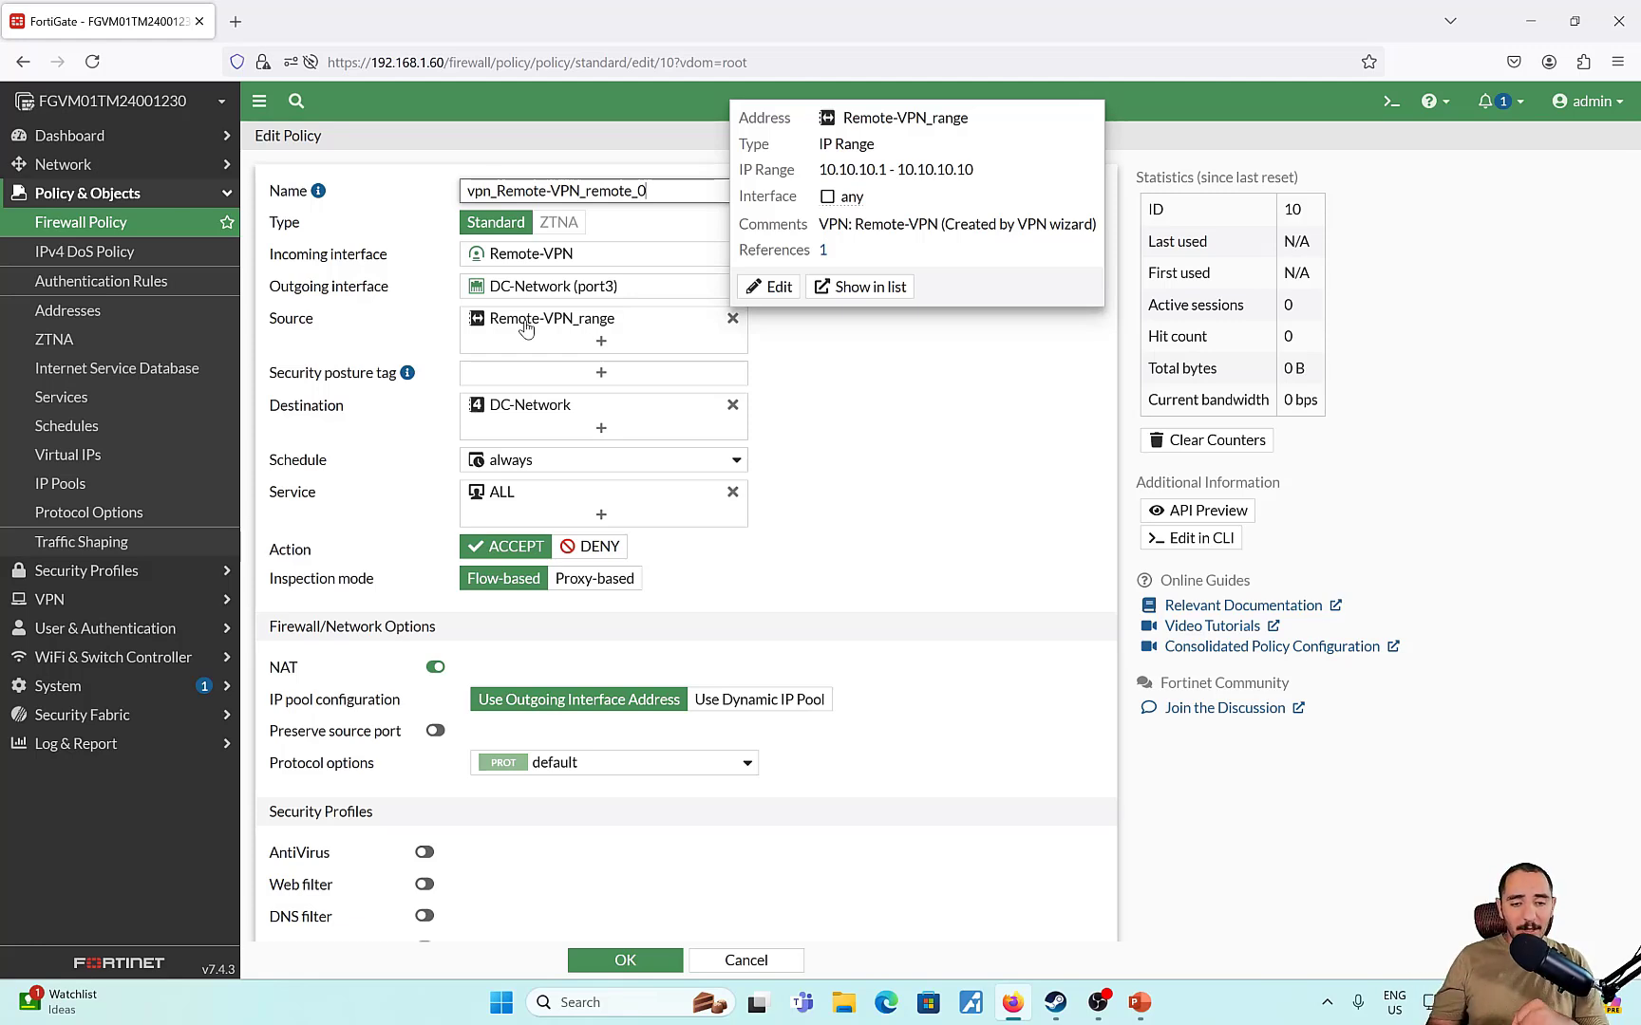
mouse_move(542, 413)
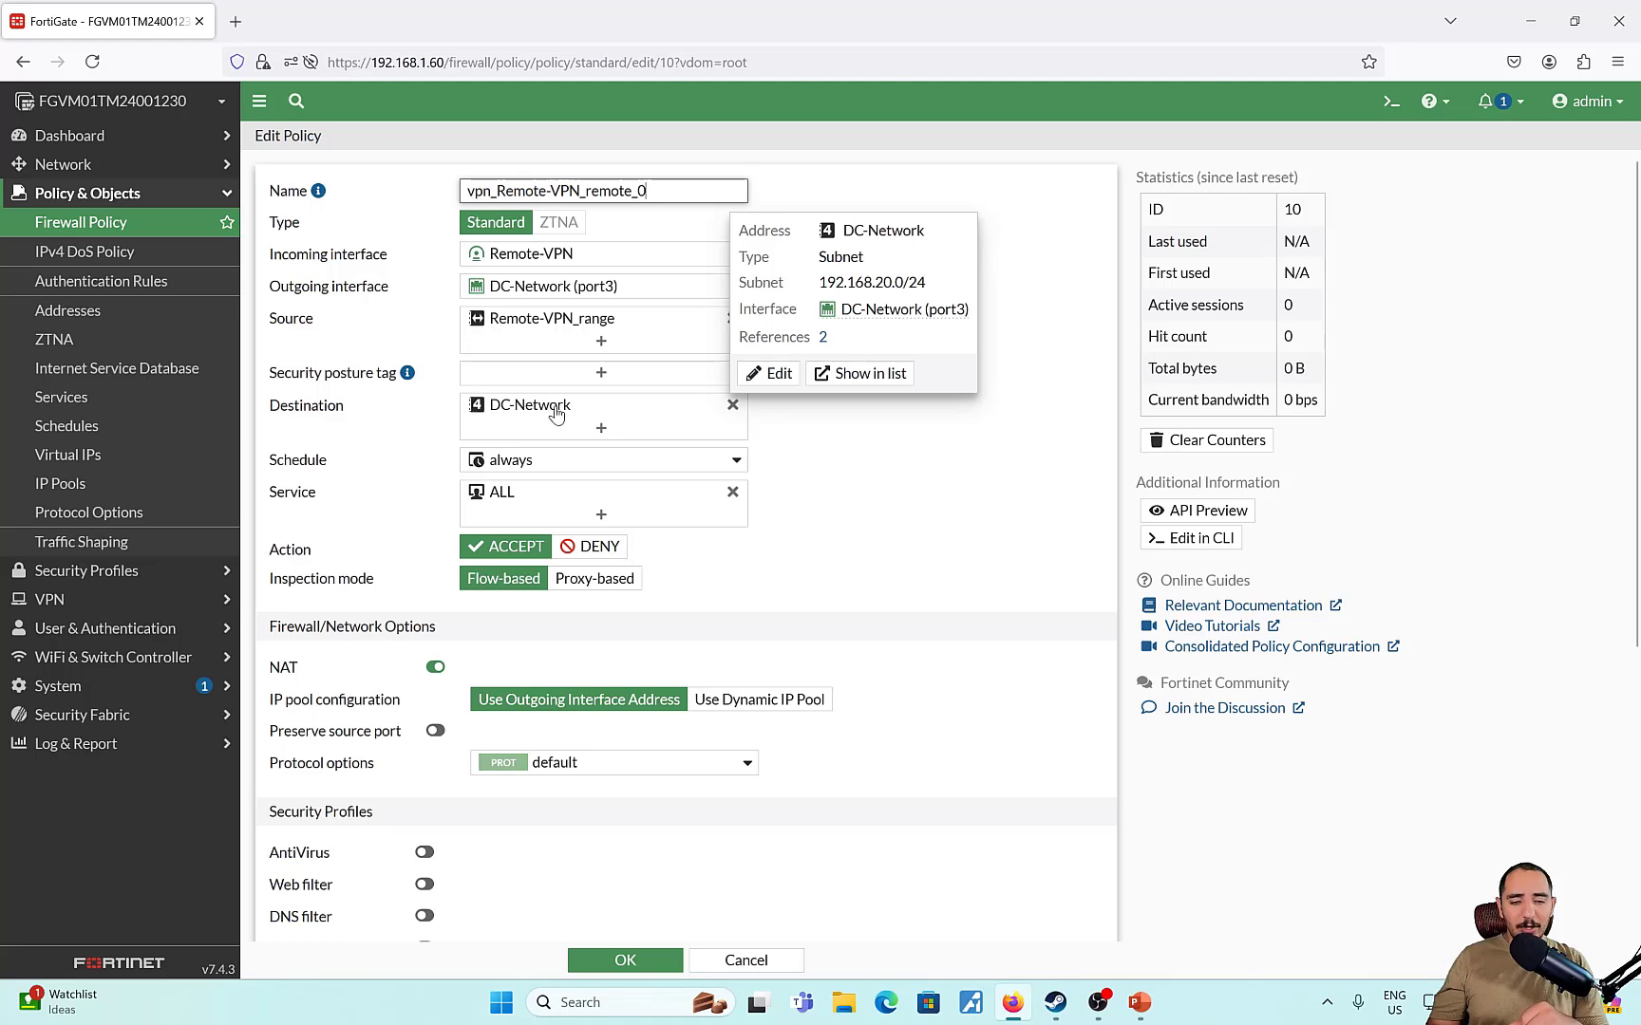
click(826, 503)
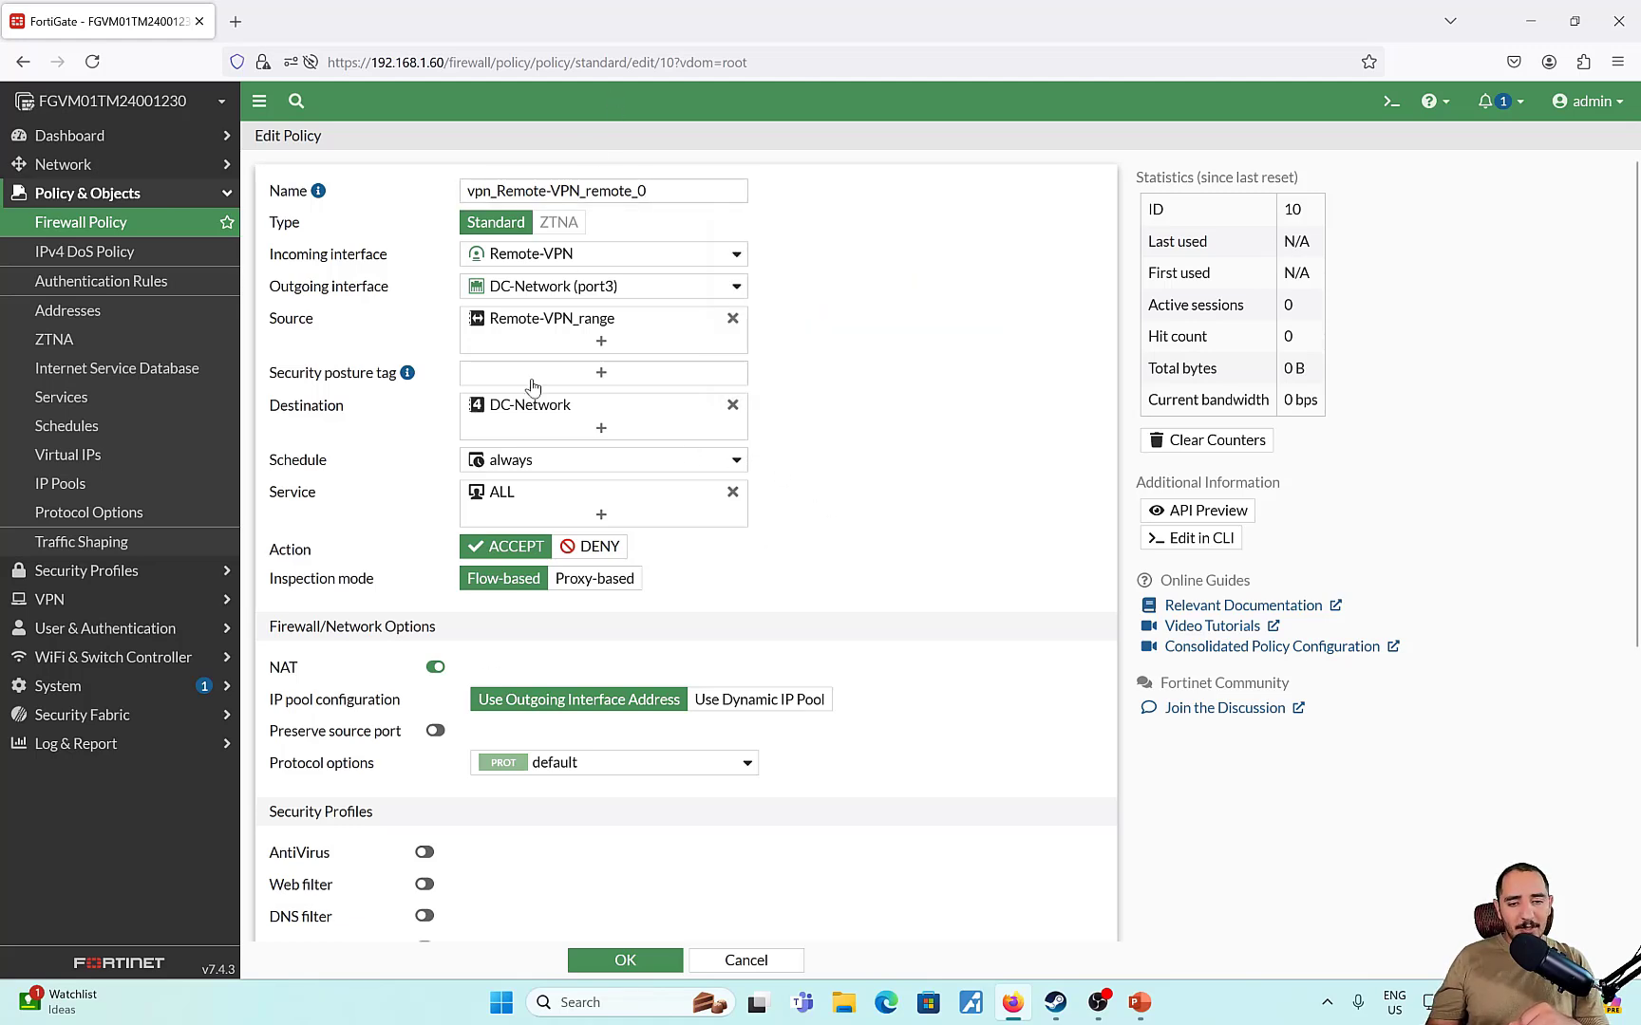
click(638, 960)
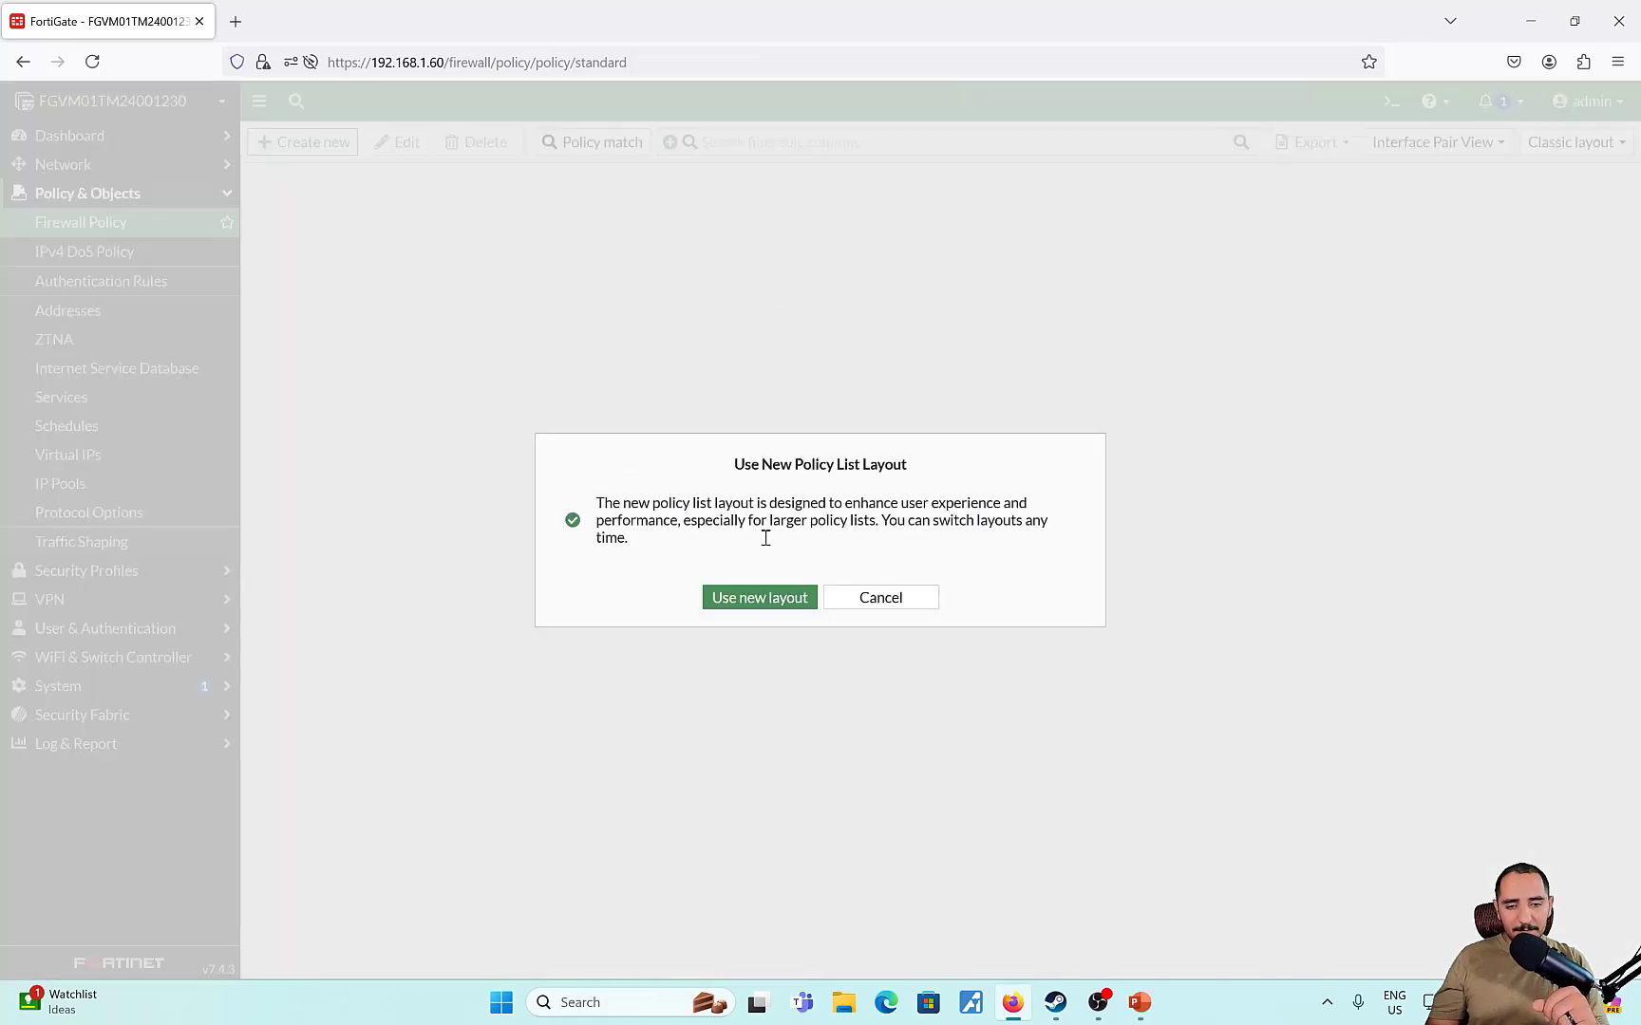
click(907, 600)
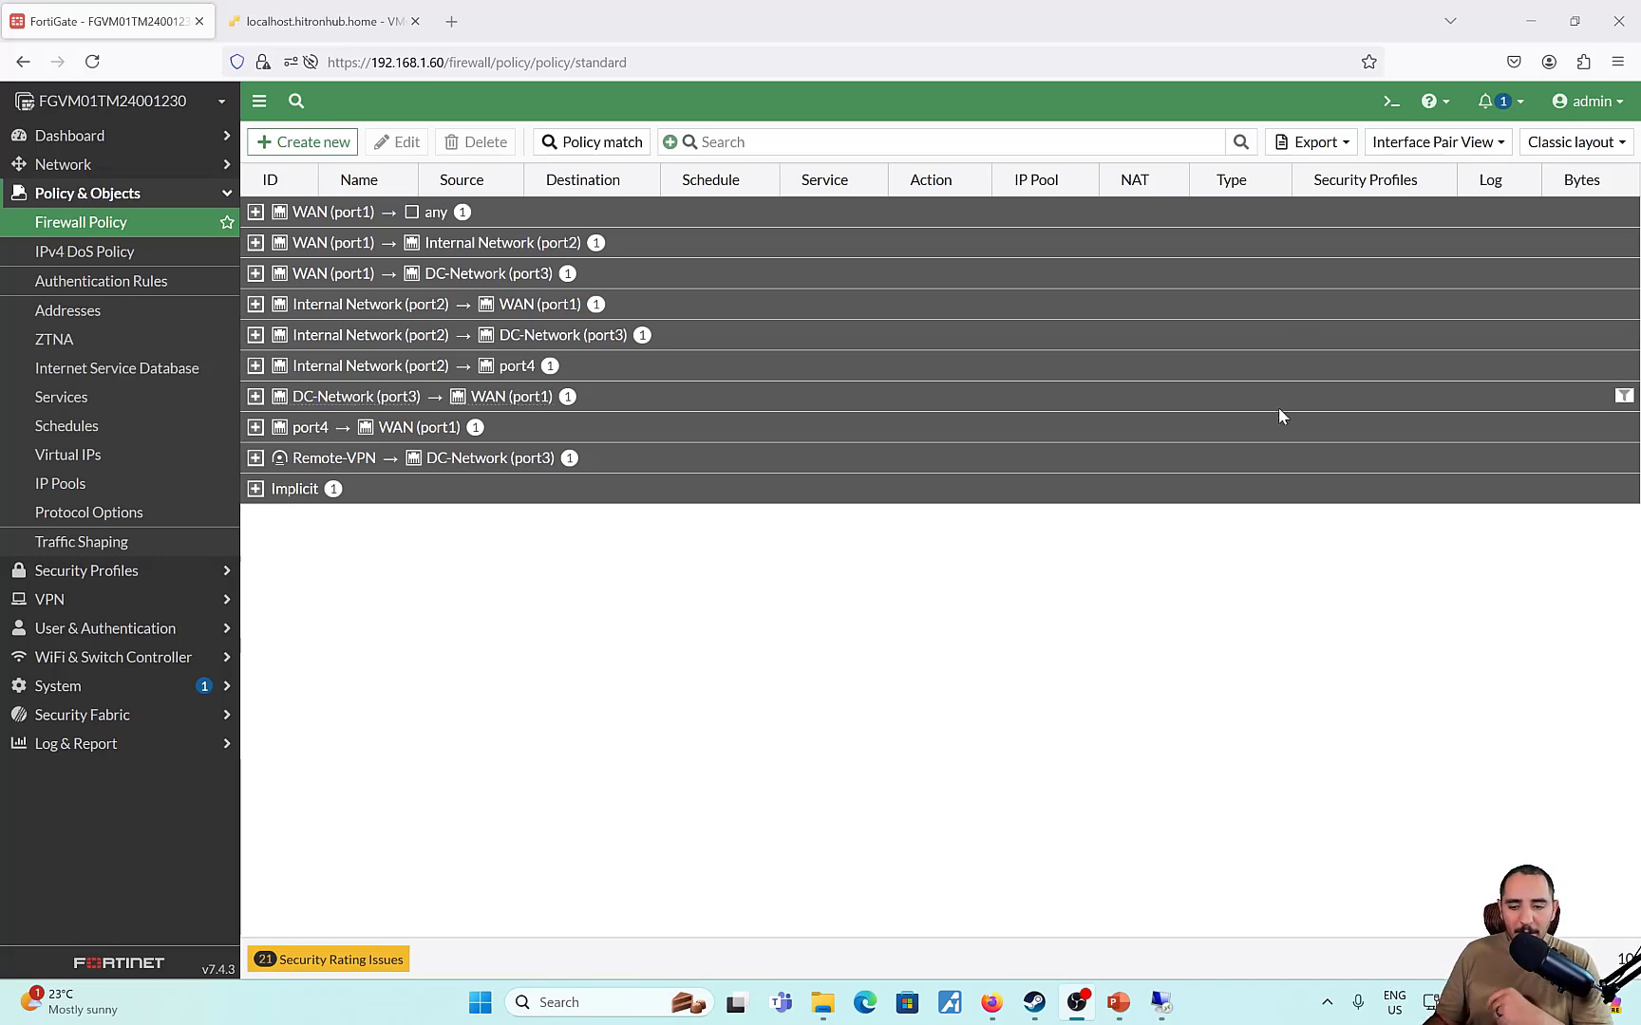
Step: Switch to the 192.168.1.31 Remote Desktop session on the Windows client
mouse_move(1163, 1004)
click(1225, 950)
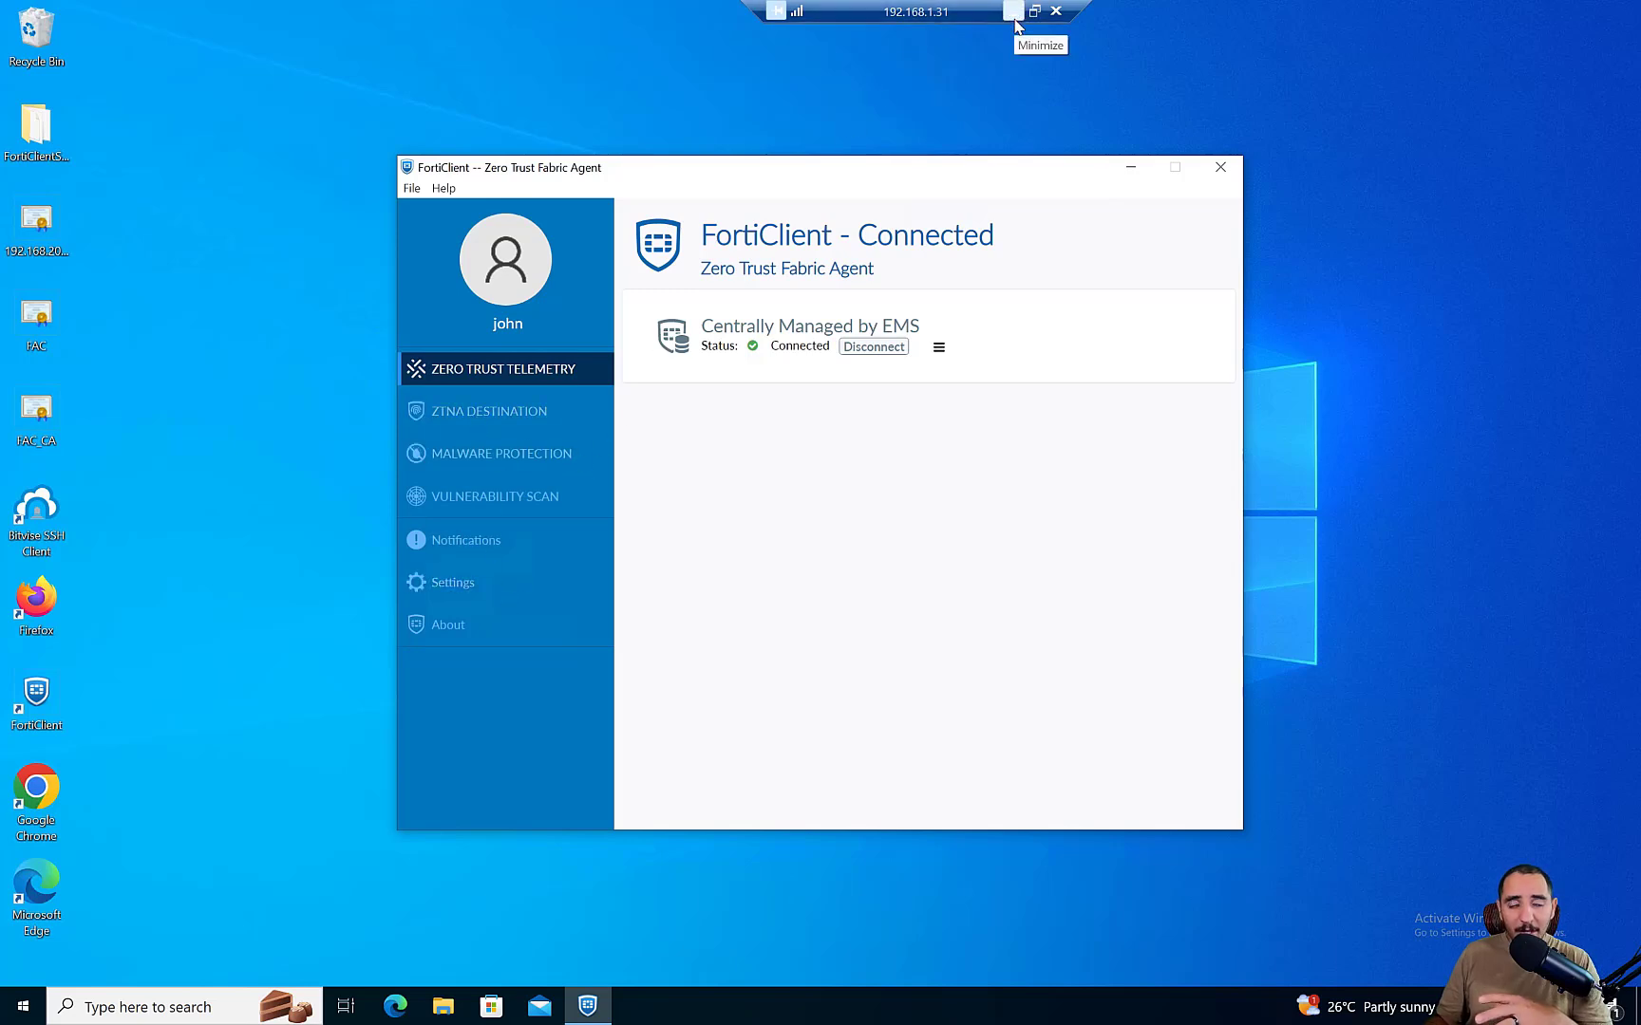
Step: Check the client account's settings, then switch to the EMS server Remote Desktop session
click(23, 1006)
click(24, 778)
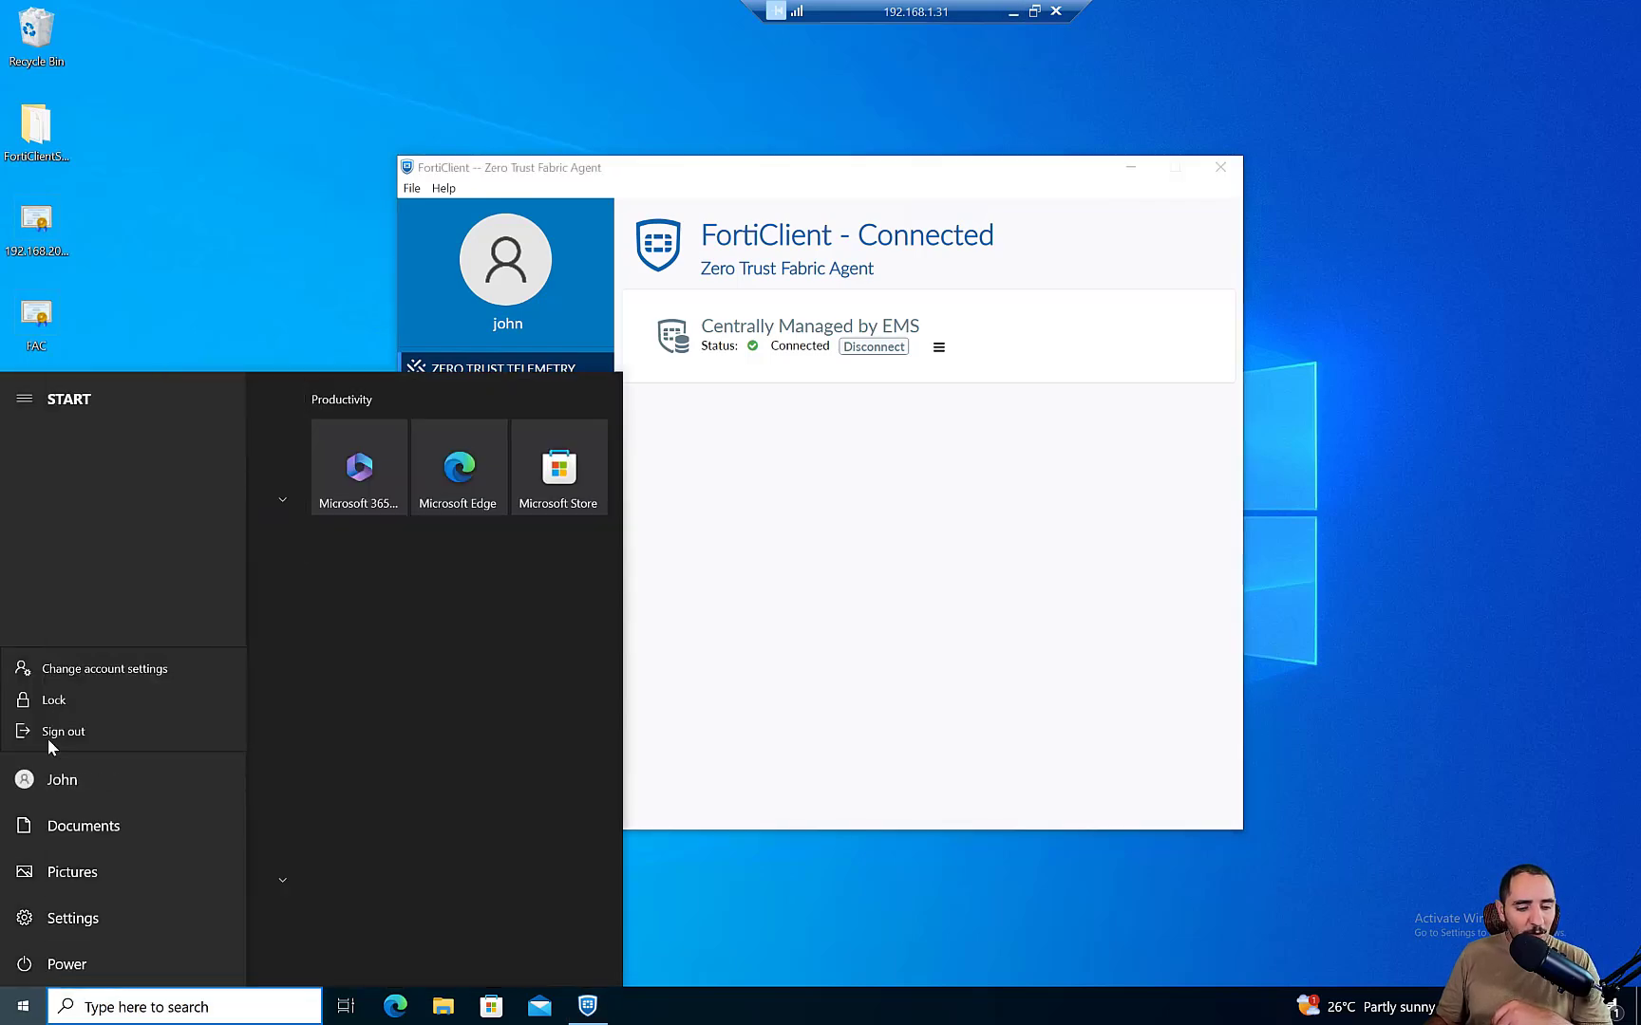
click(125, 670)
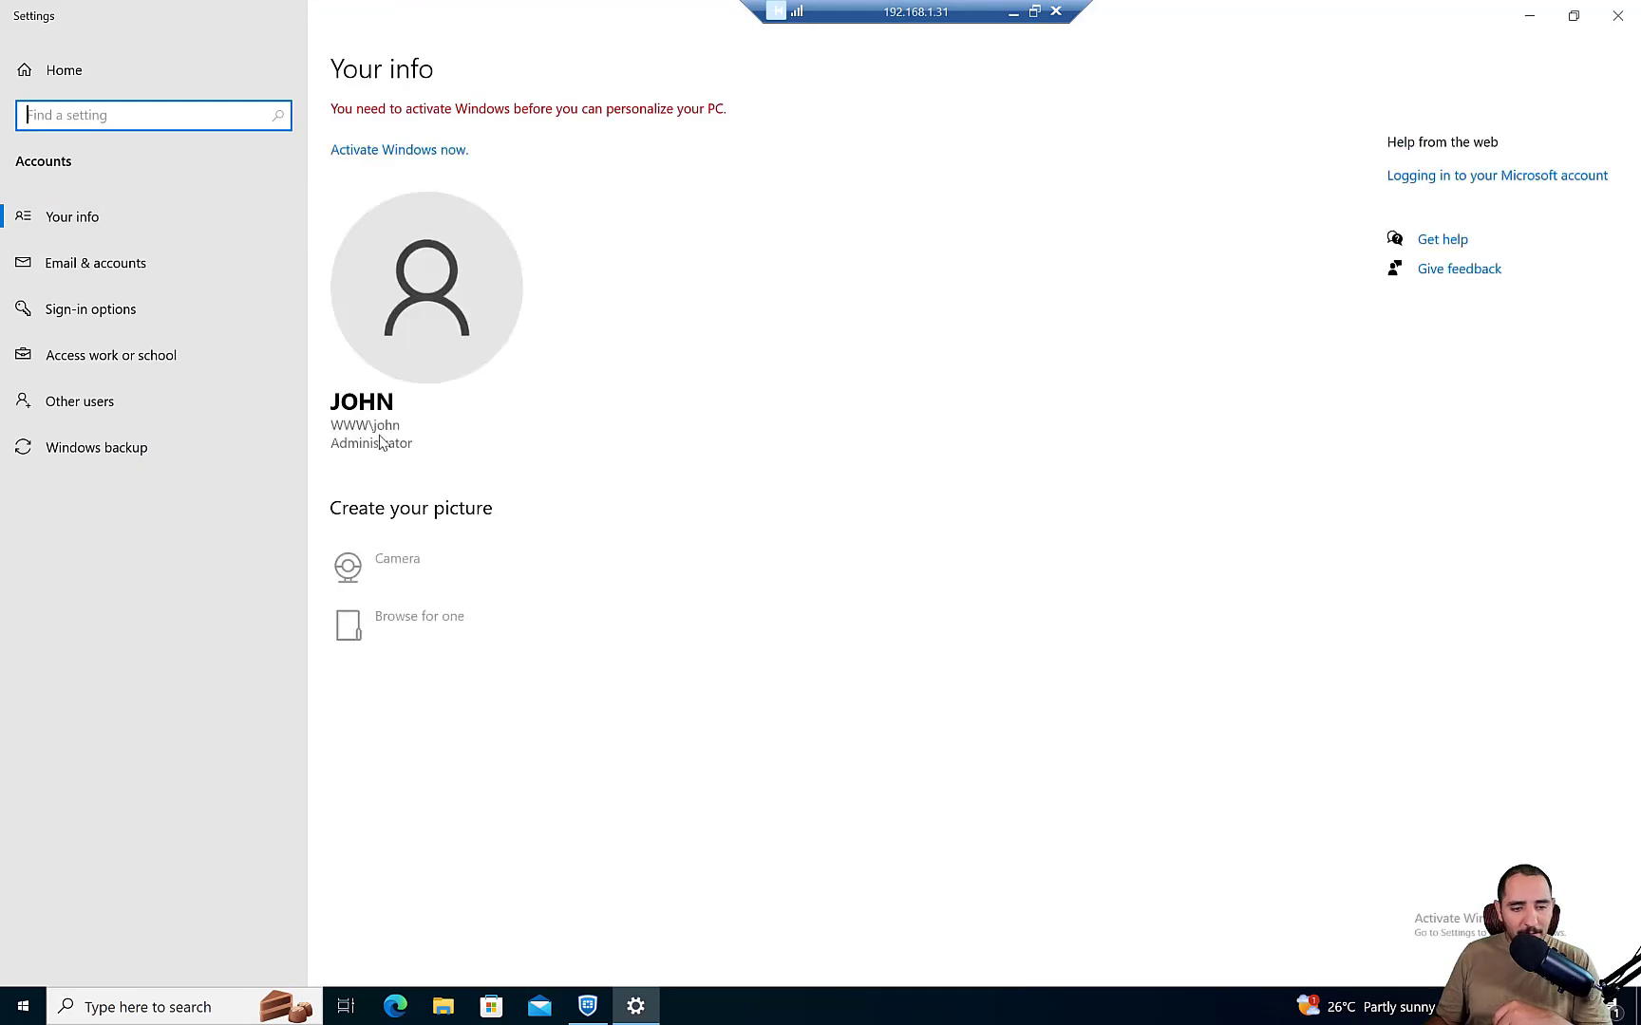
click(387, 435)
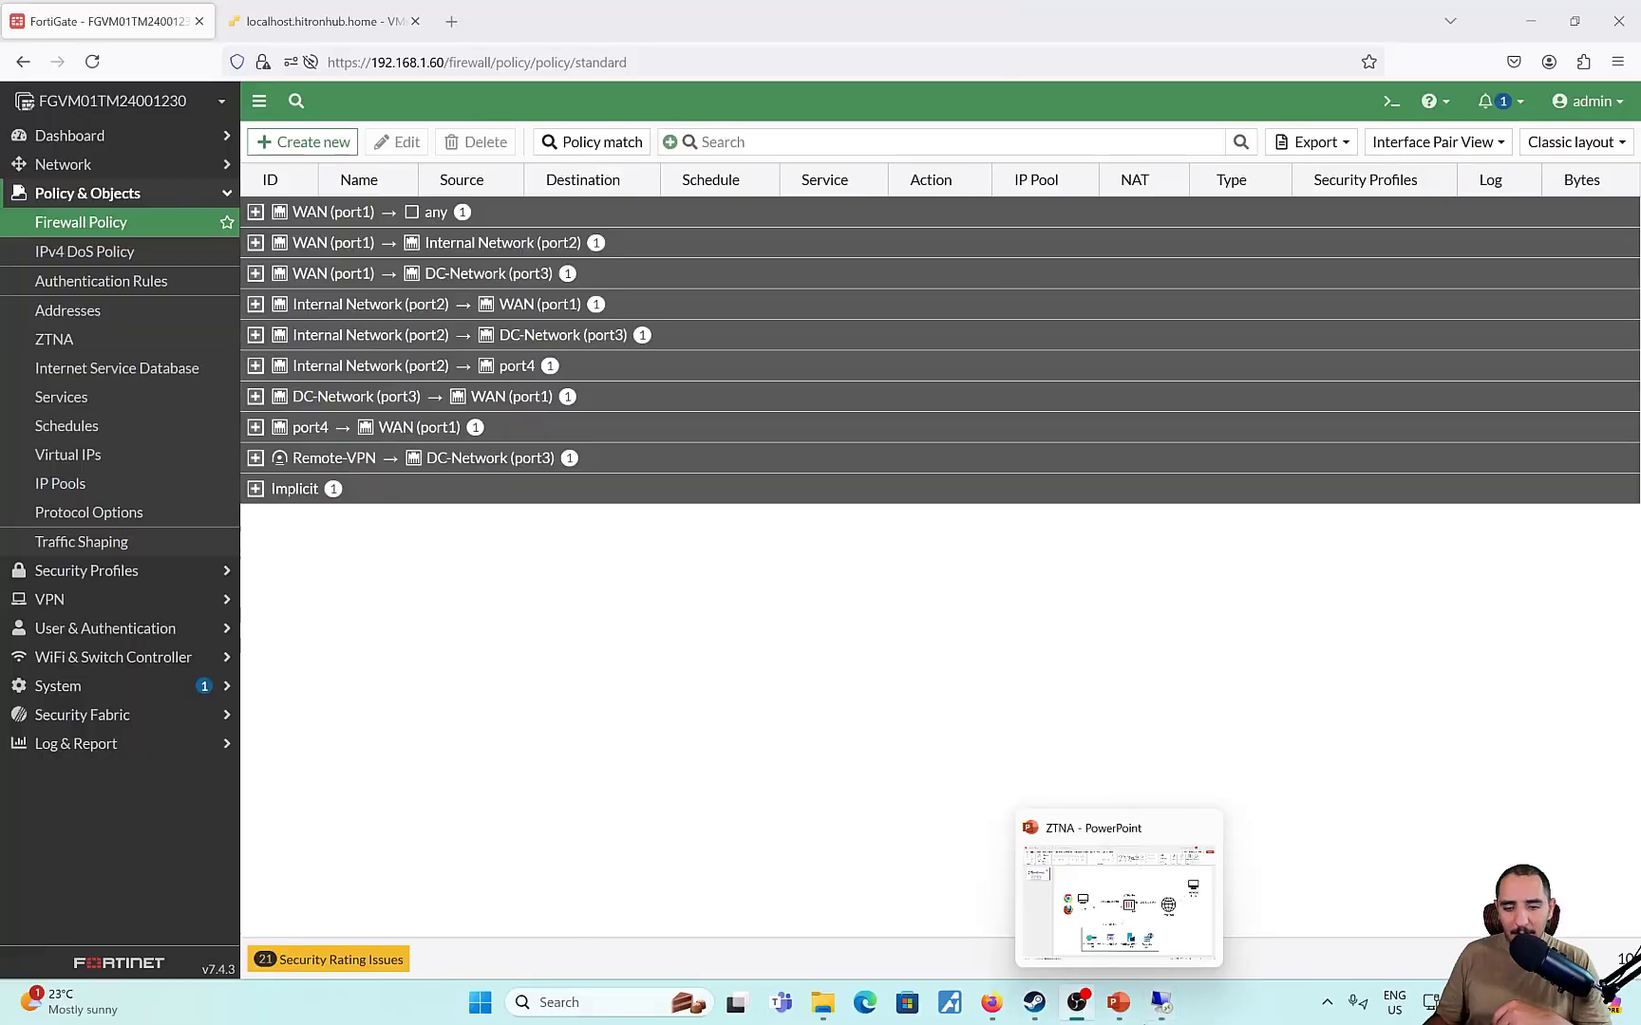
mouse_move(1161, 1002)
click(1045, 940)
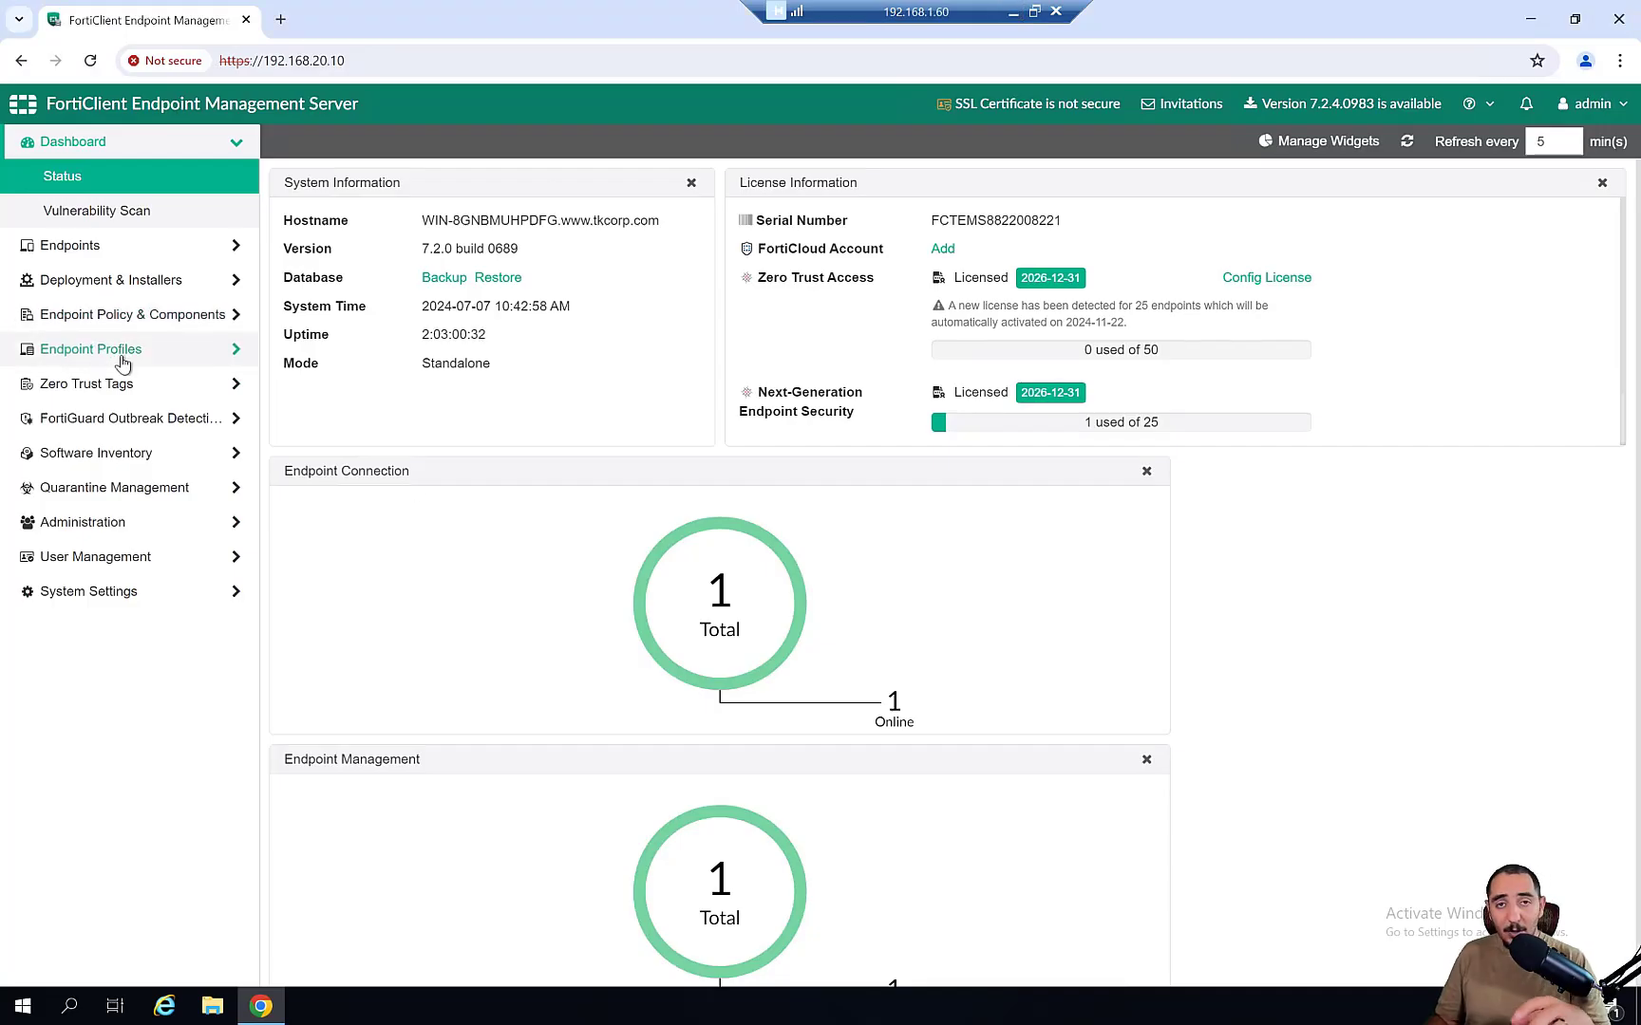
Step: Open Remote-Internal-Access for editing from Endpoint Policy & Components > Manage Policies
click(142, 317)
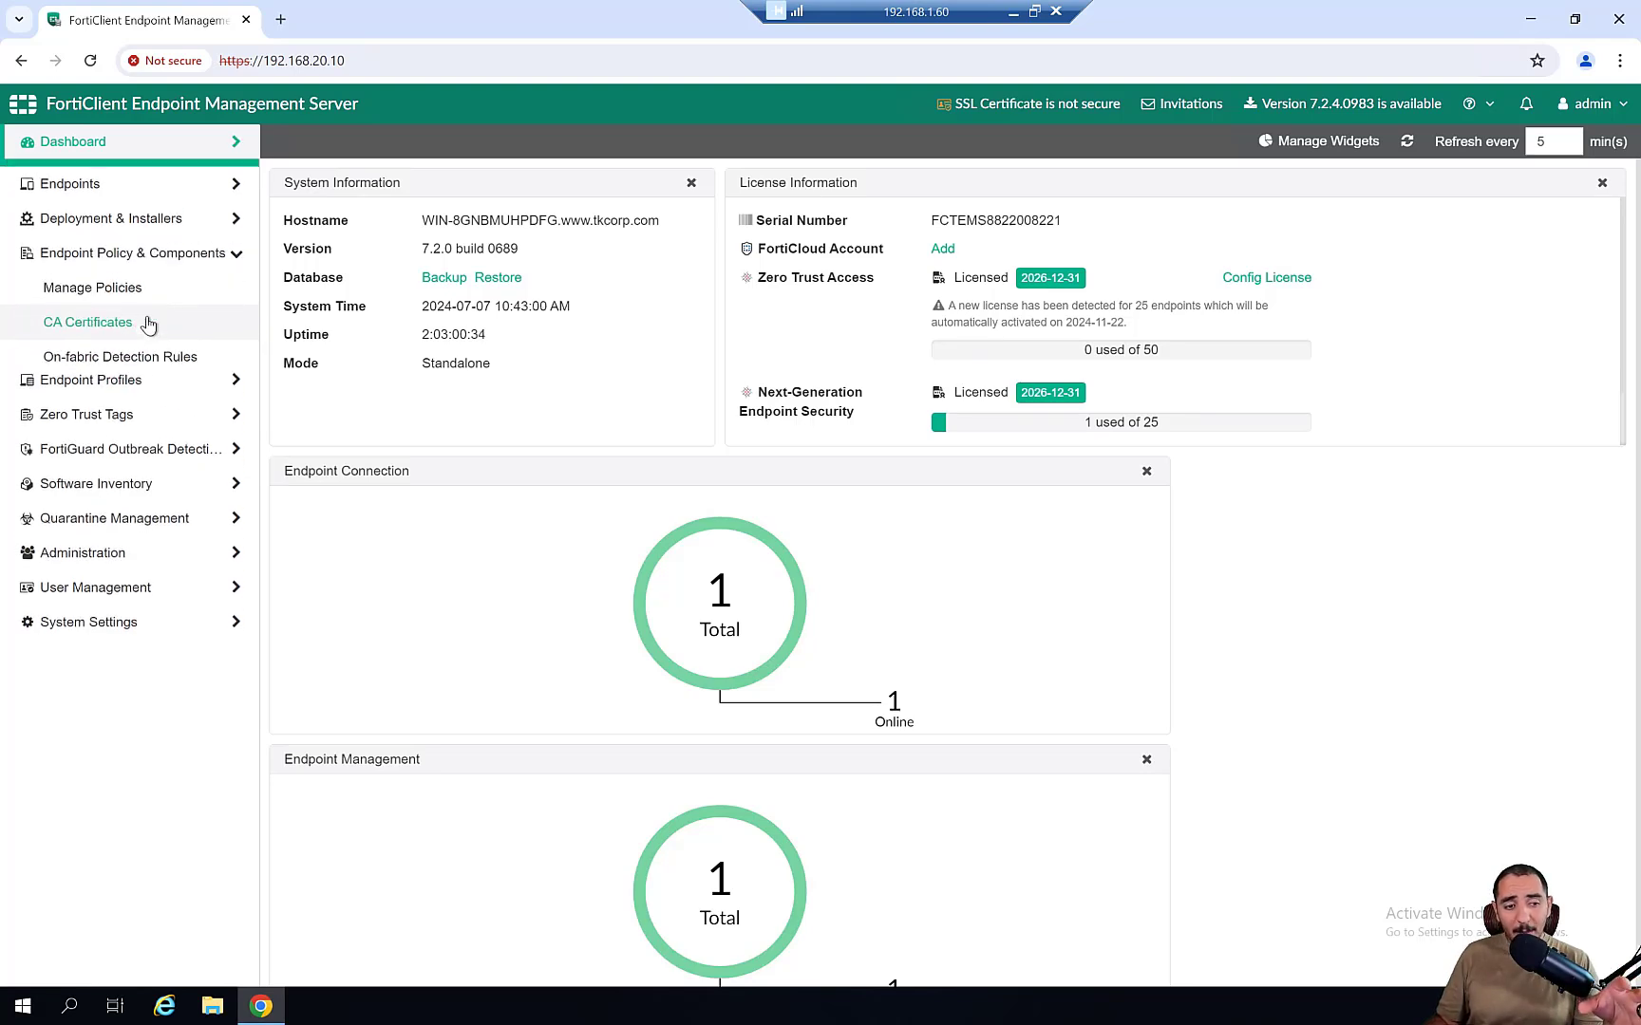
click(142, 281)
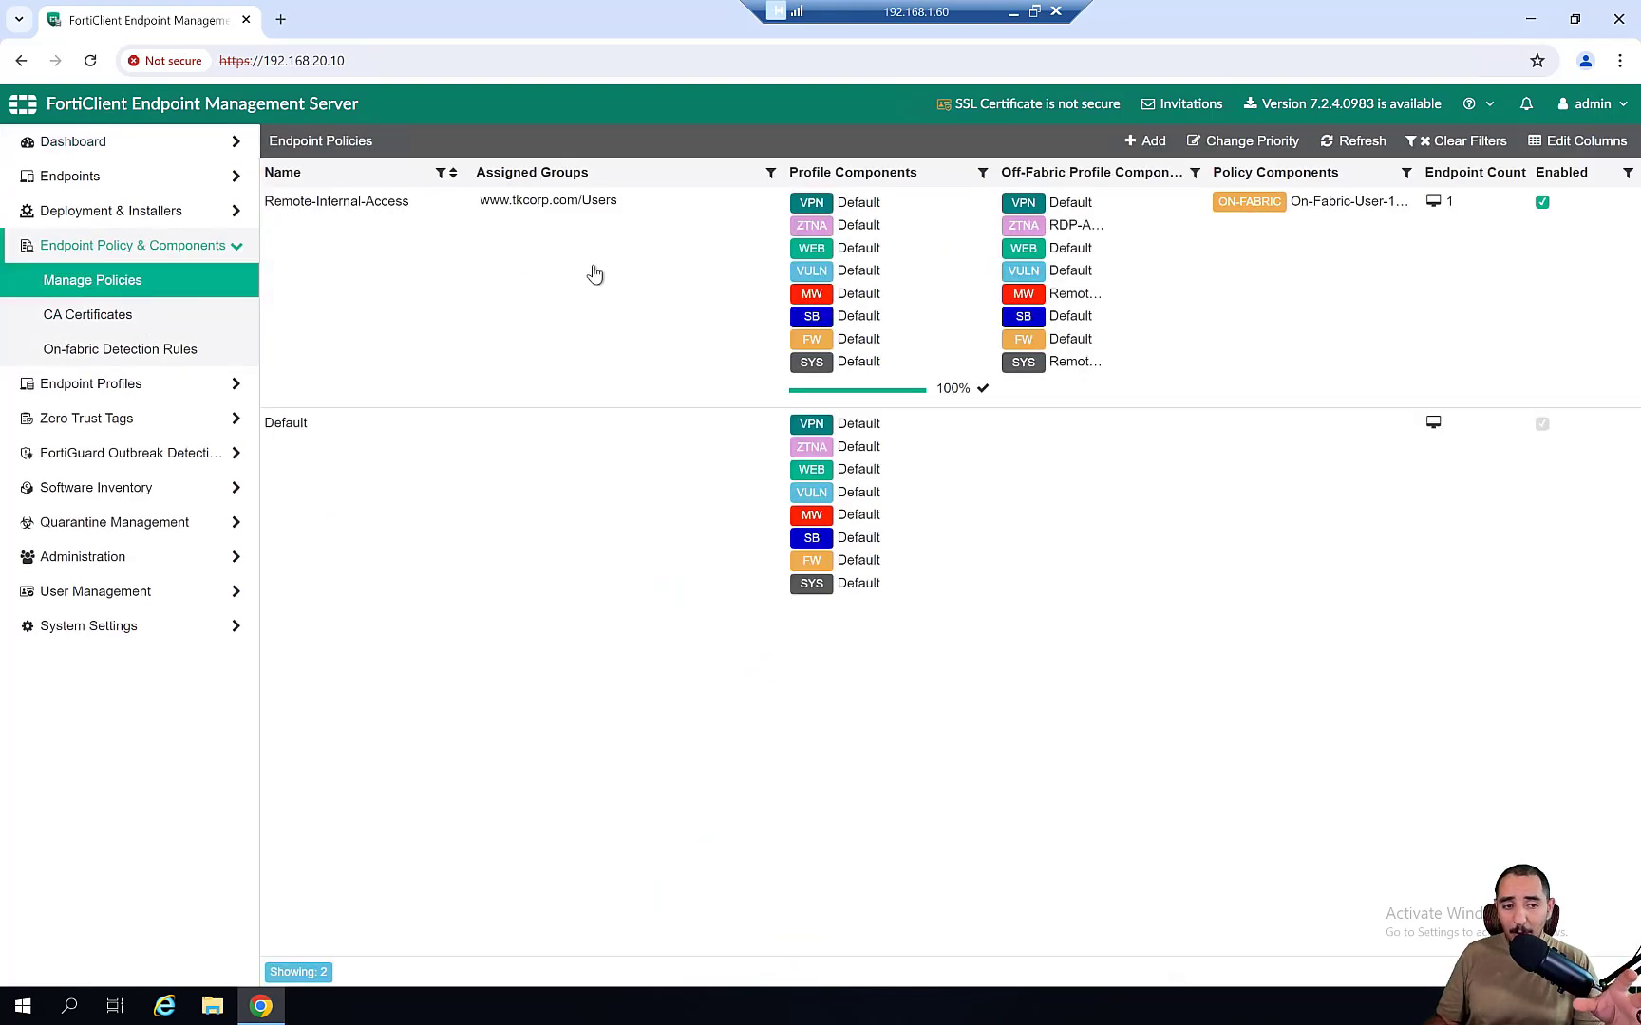
click(594, 275)
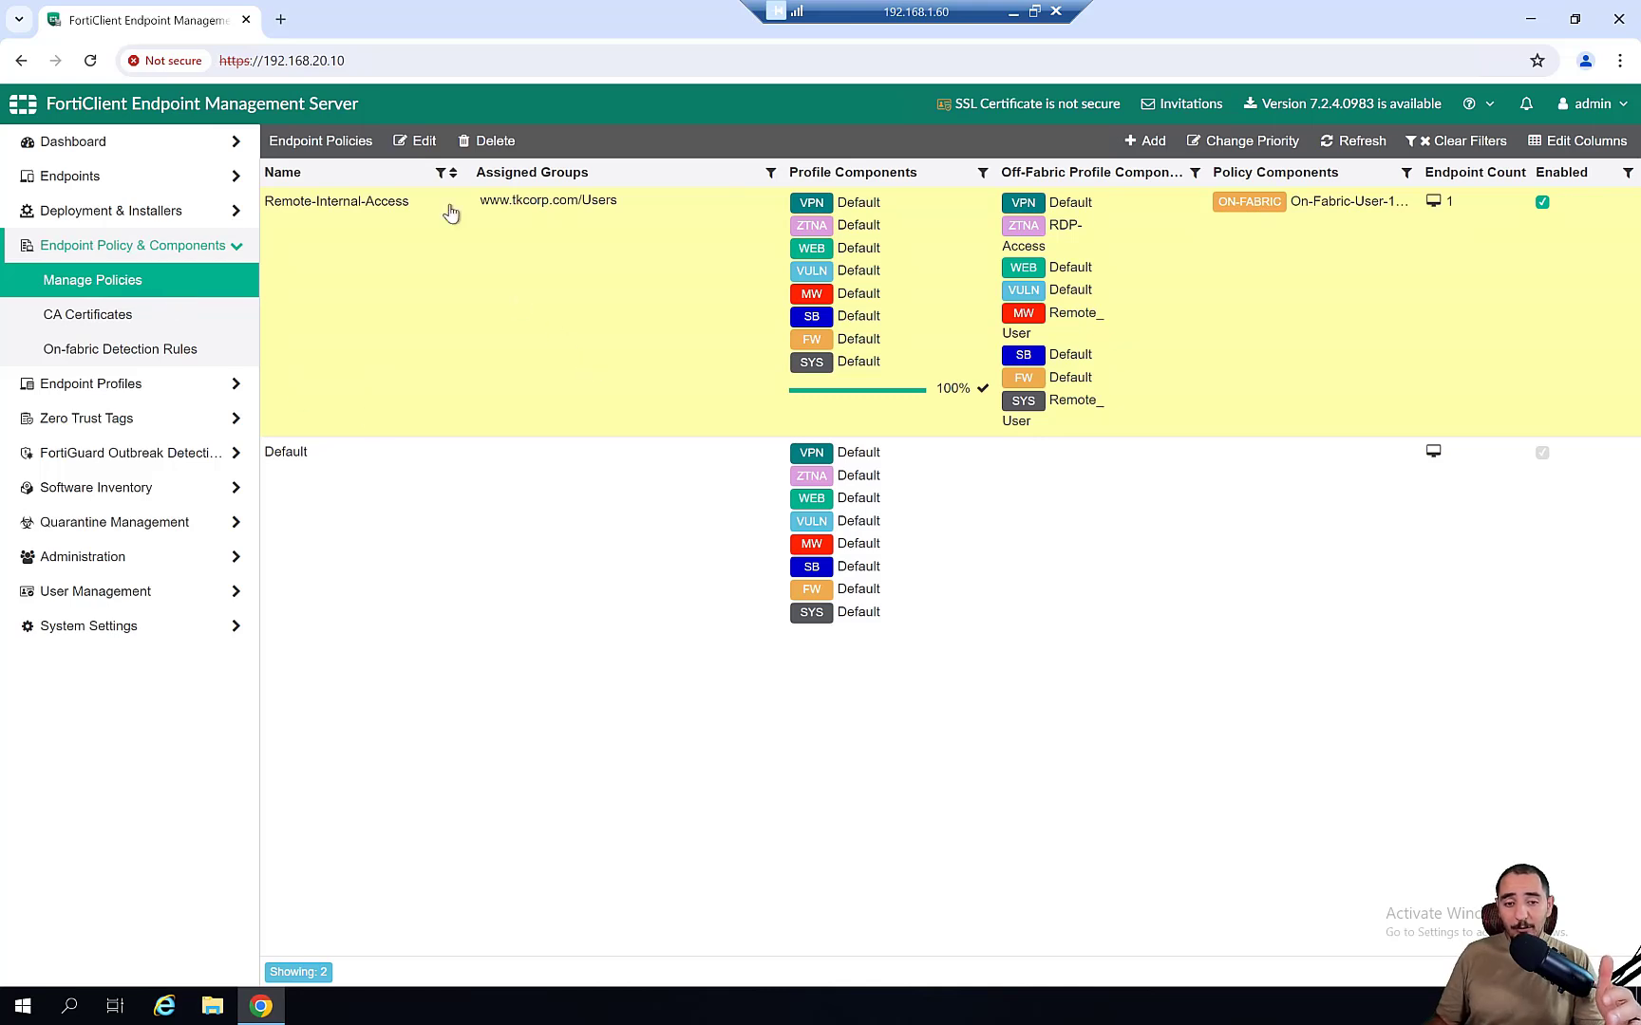
click(392, 324)
click(419, 240)
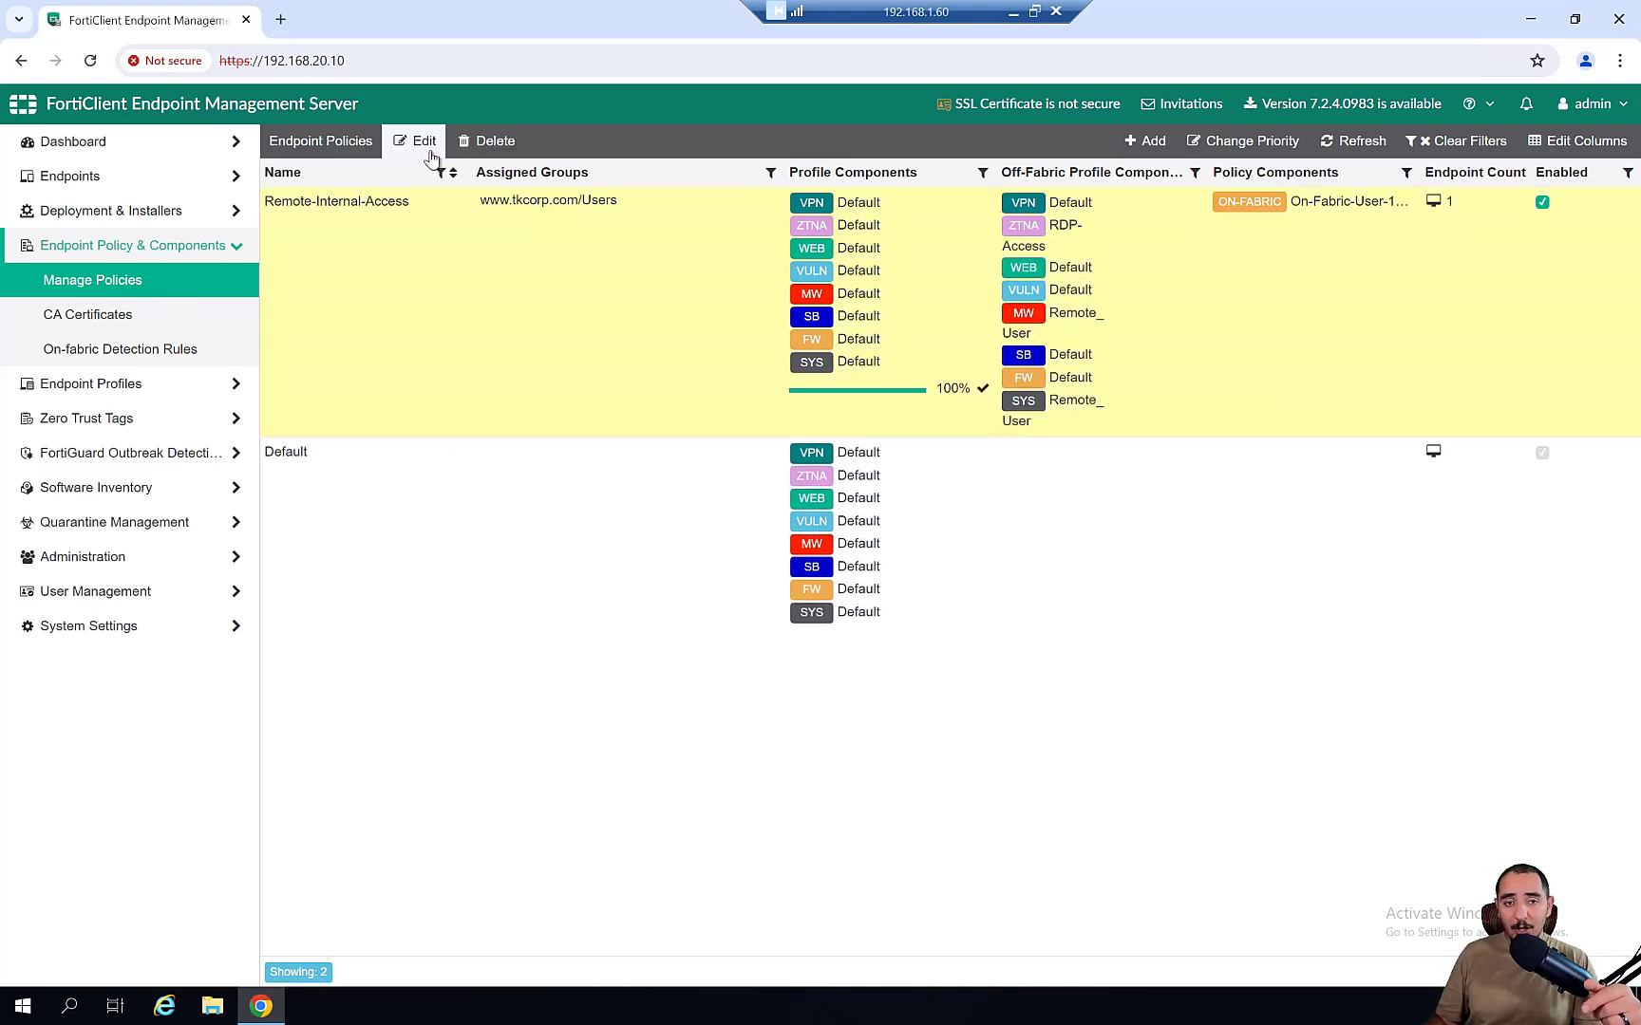
click(427, 141)
scroll(817, 446, down, 2)
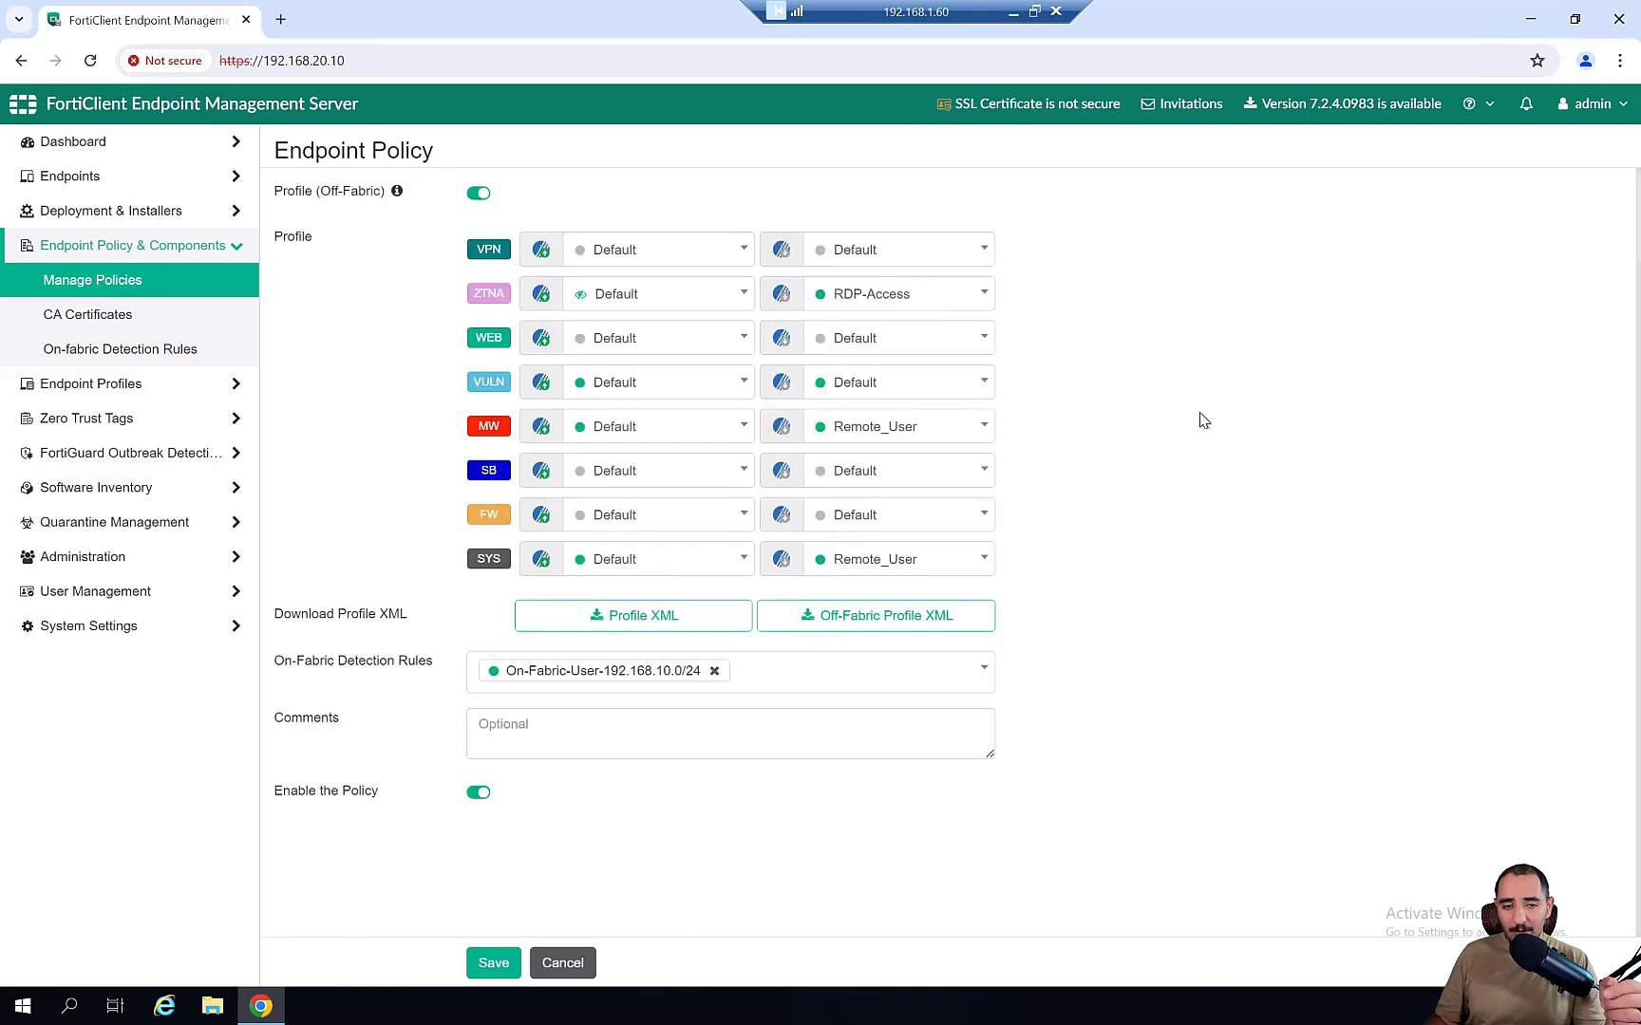
Step: Check the off-fabric VPN profile choices, then view the Default profile under Remote Access
scroll(1203, 418, up, 2)
click(959, 460)
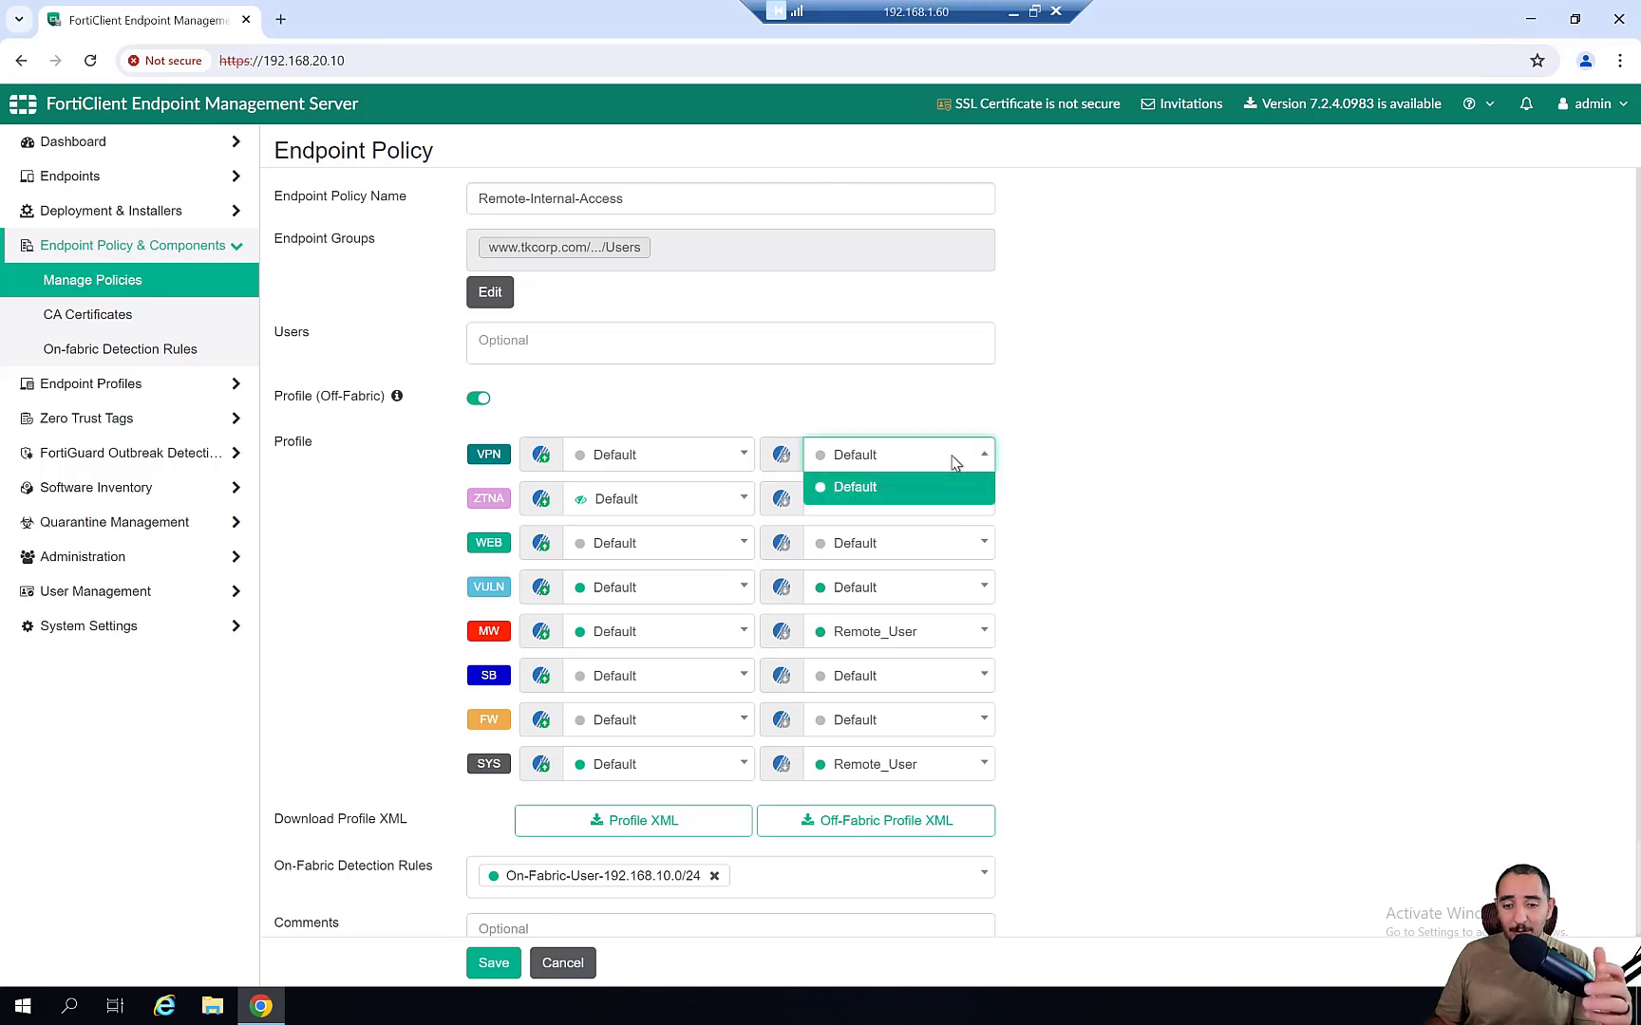
click(1077, 473)
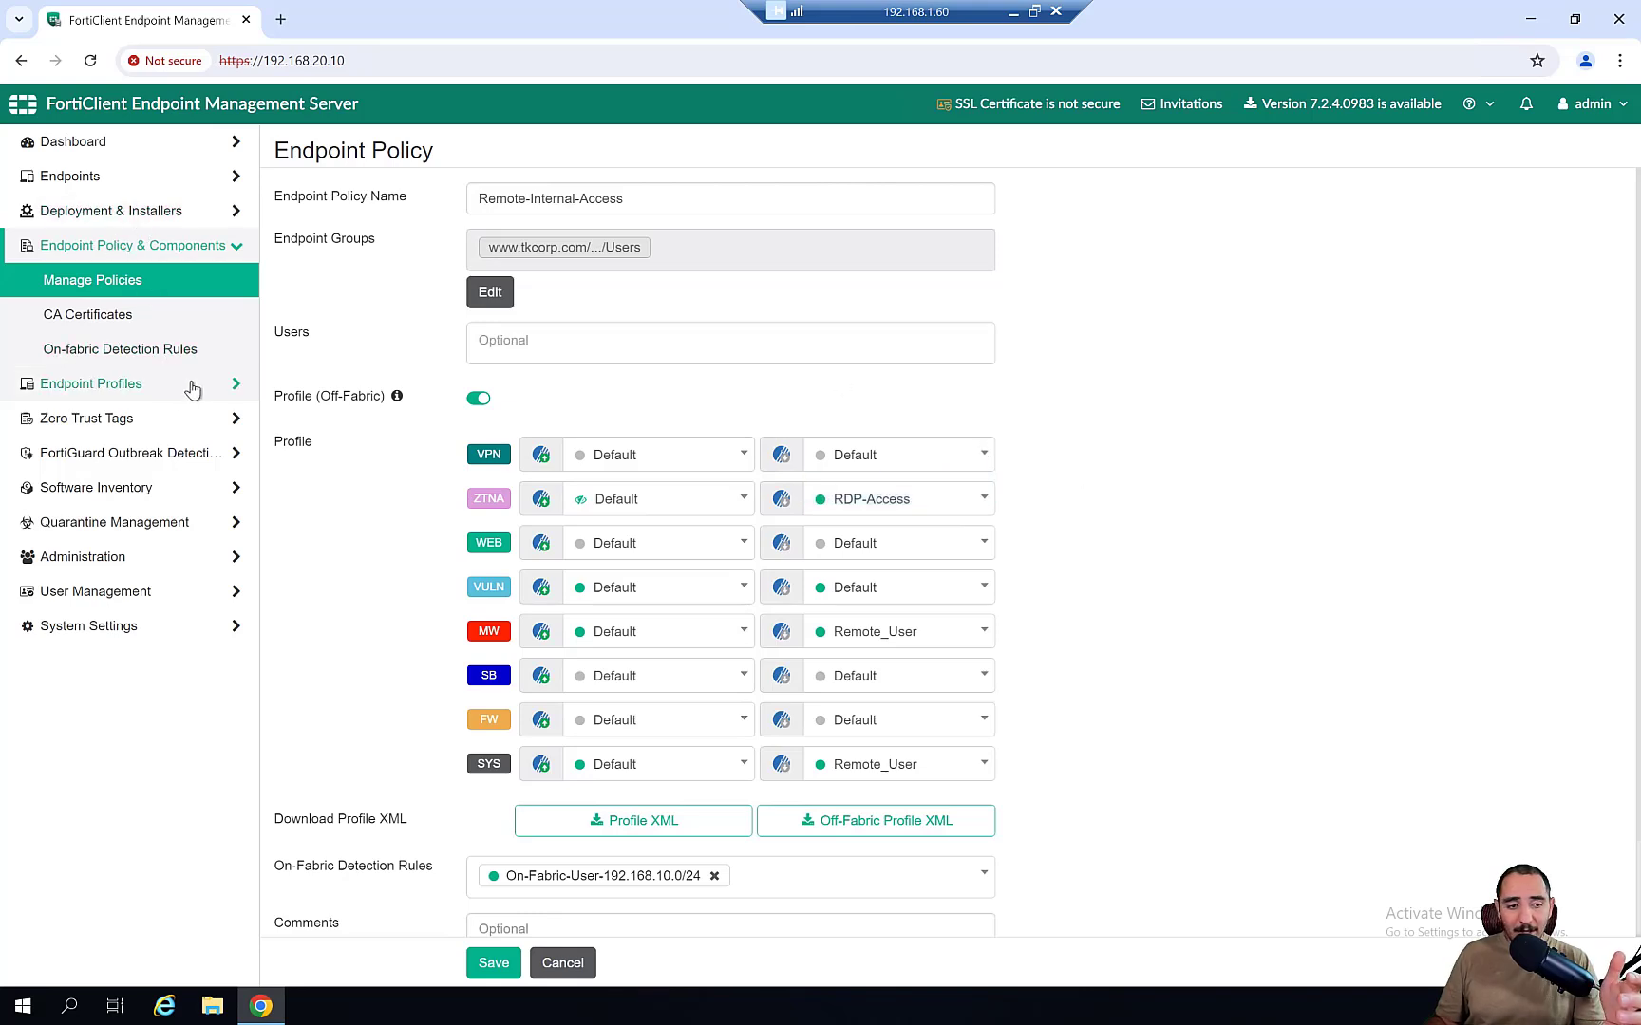
click(181, 220)
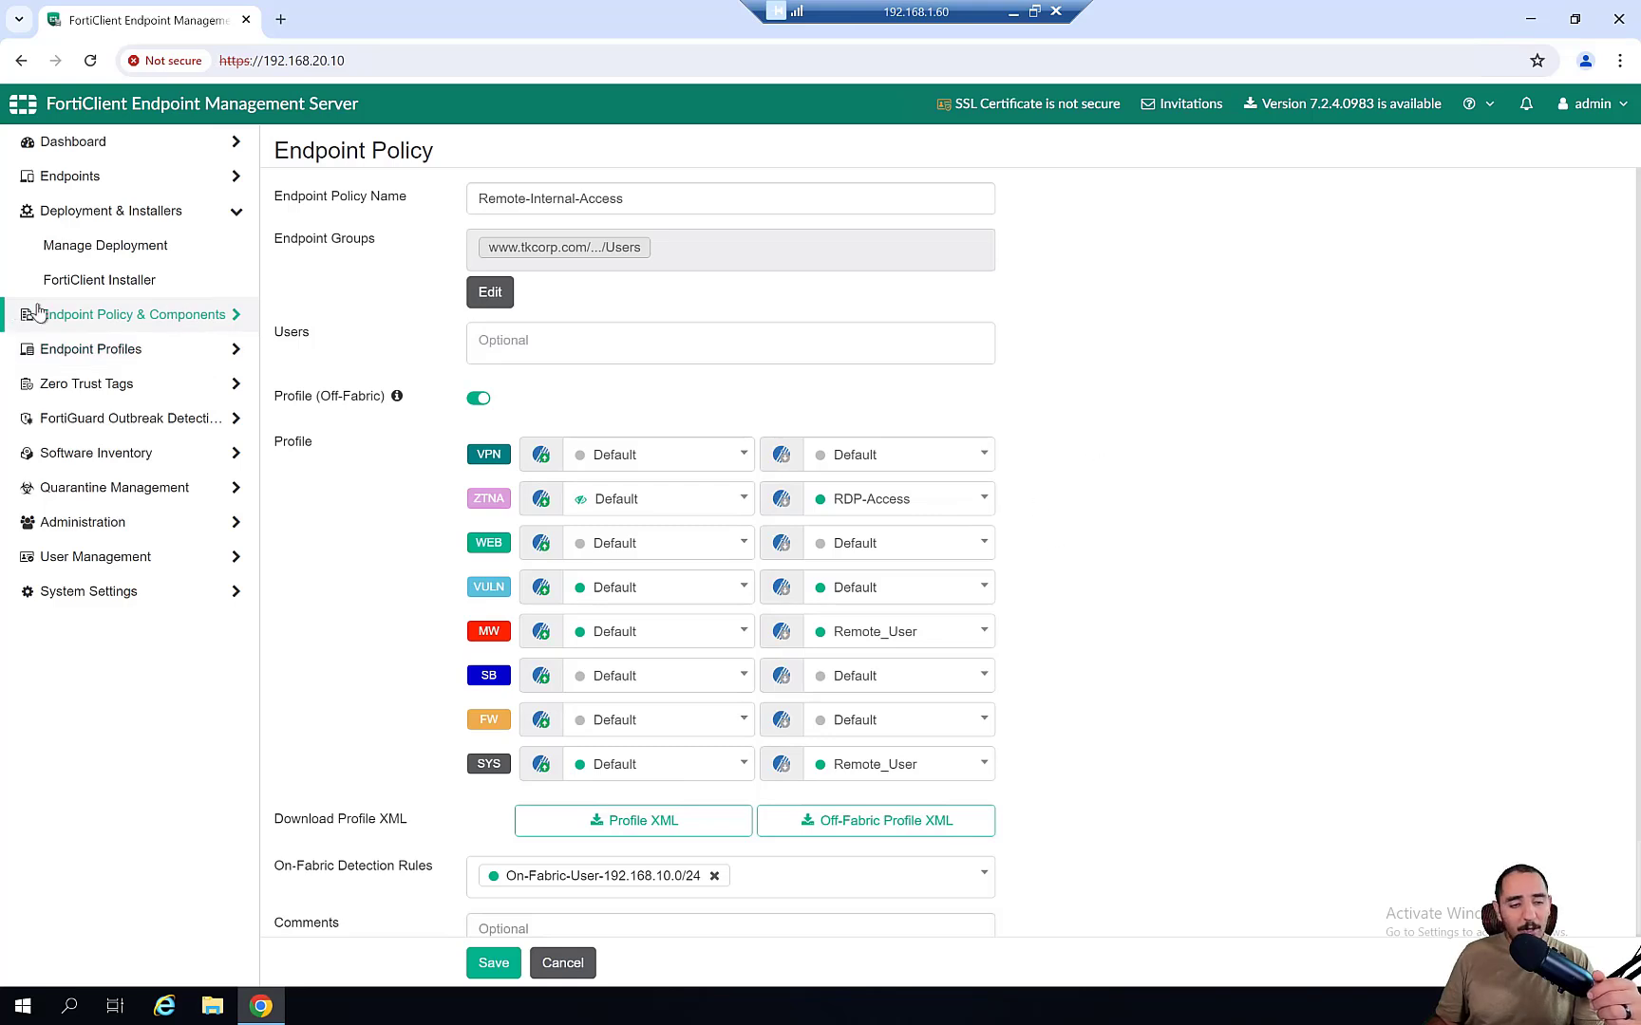
click(119, 353)
click(138, 323)
click(398, 209)
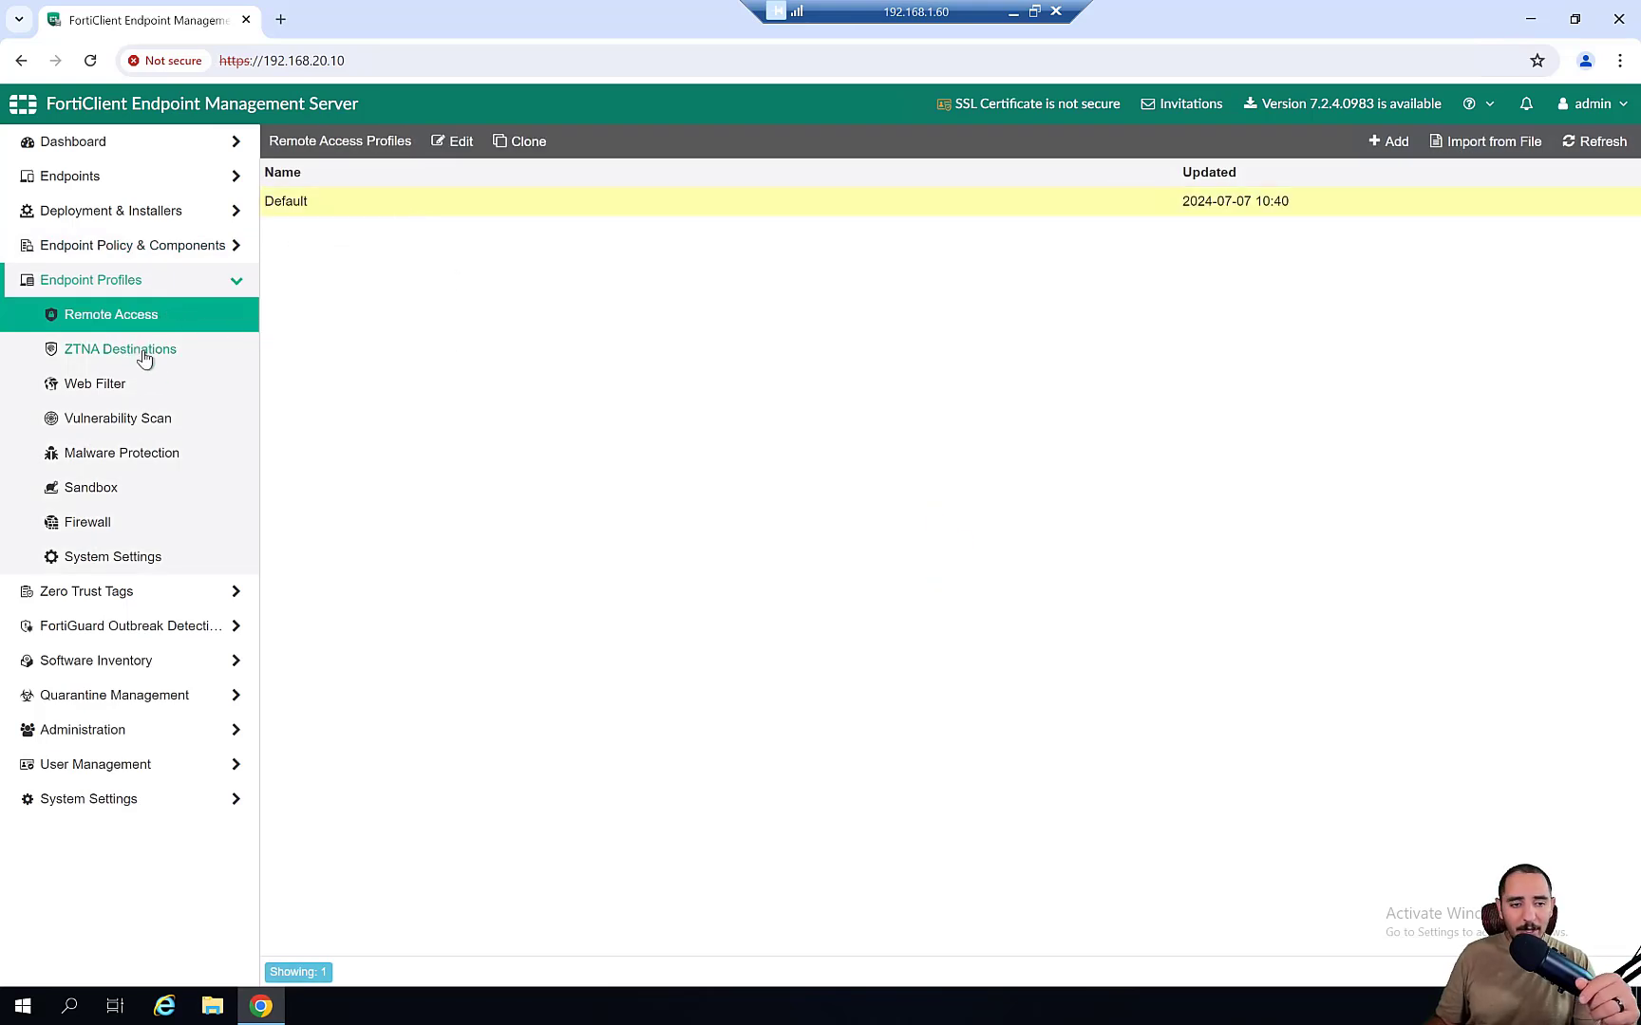
Step: Reopen Remote-Internal-Access to review its On-Fabric Detection Rules, then return to Remote Access profiles
click(159, 252)
click(152, 285)
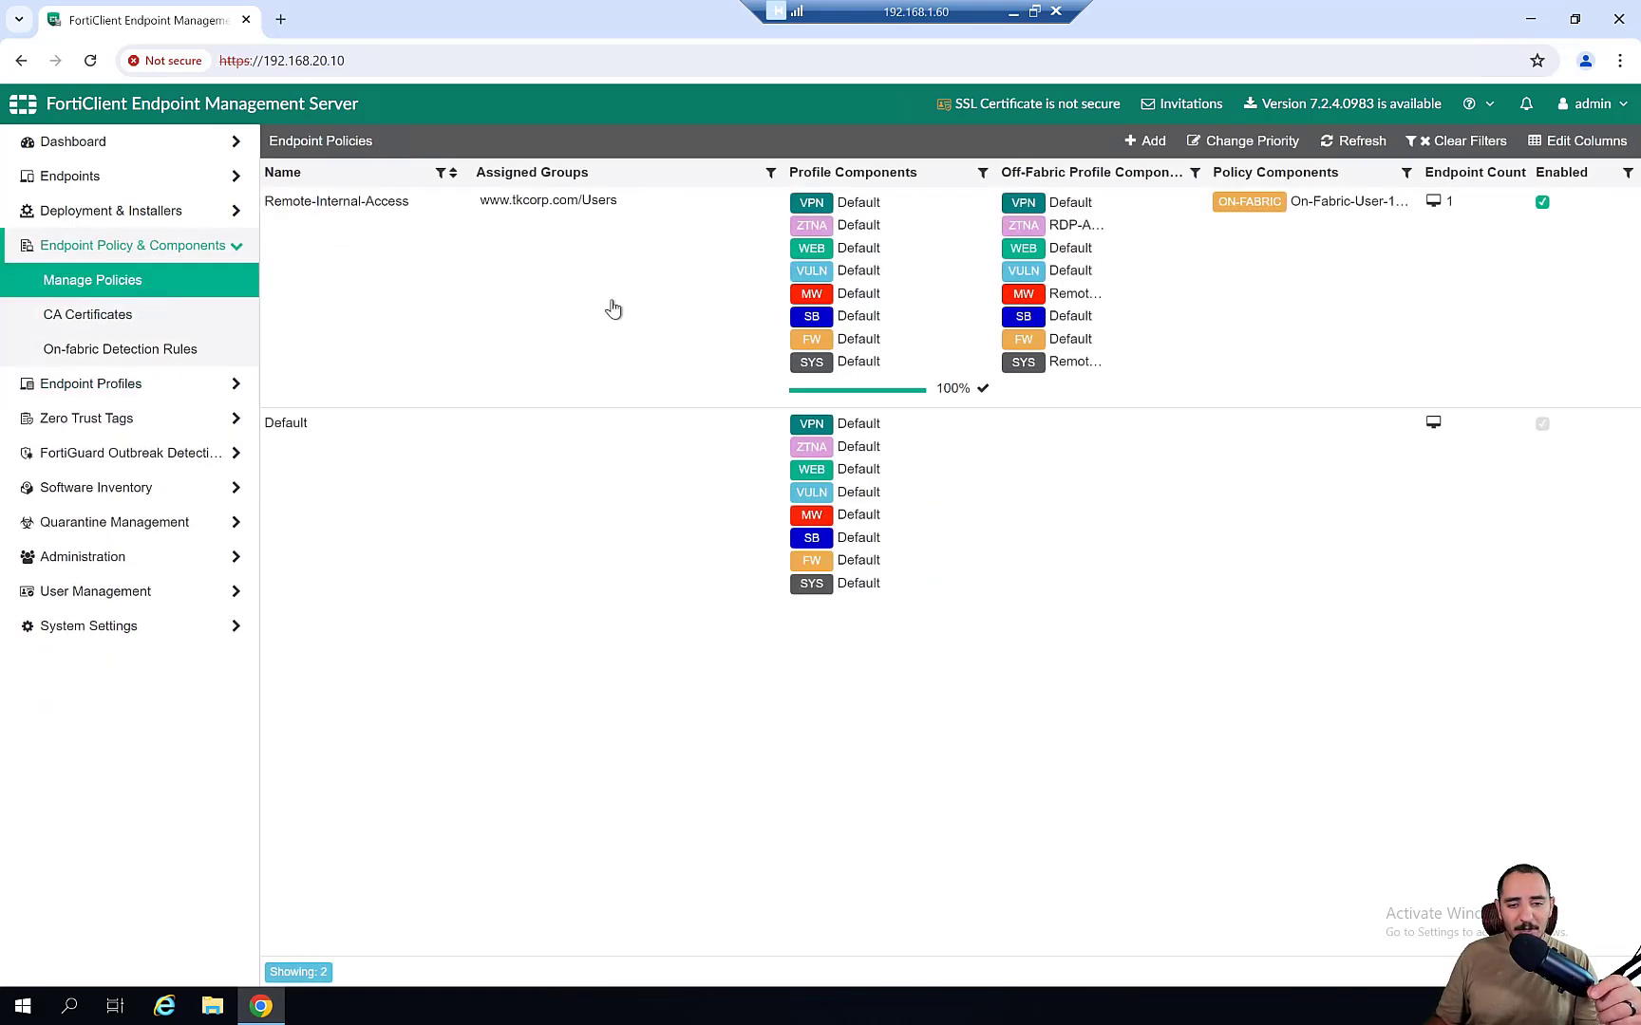
click(725, 316)
click(406, 142)
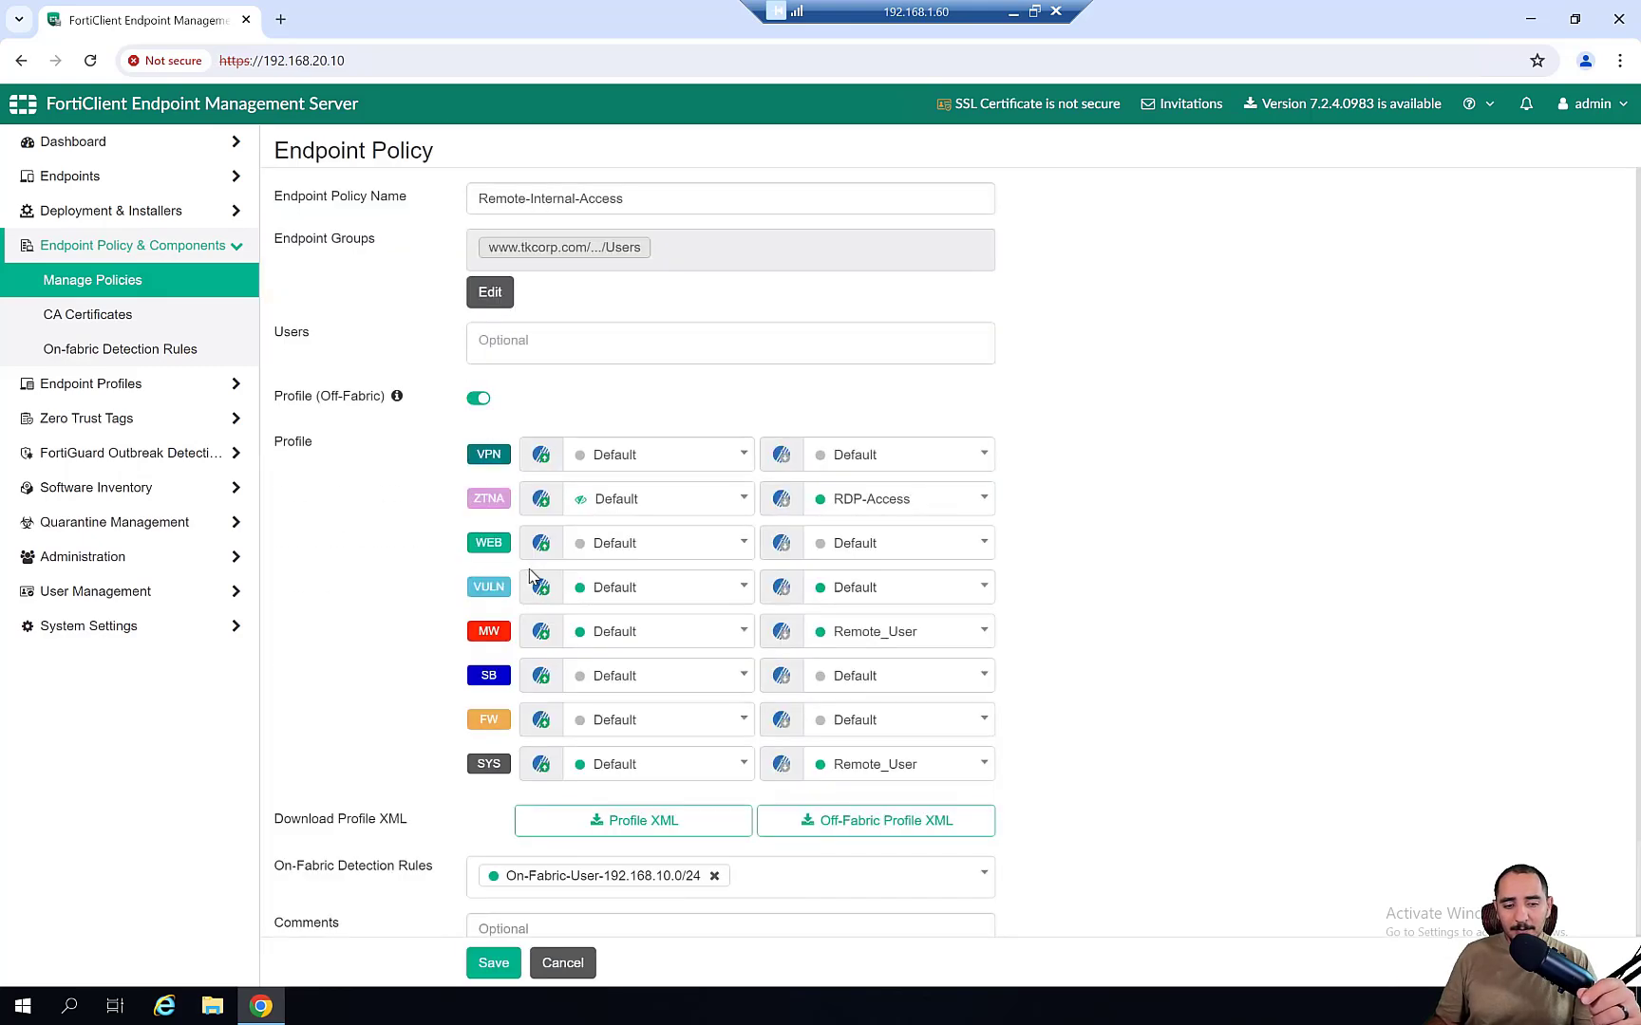
scroll(532, 579, down, 2)
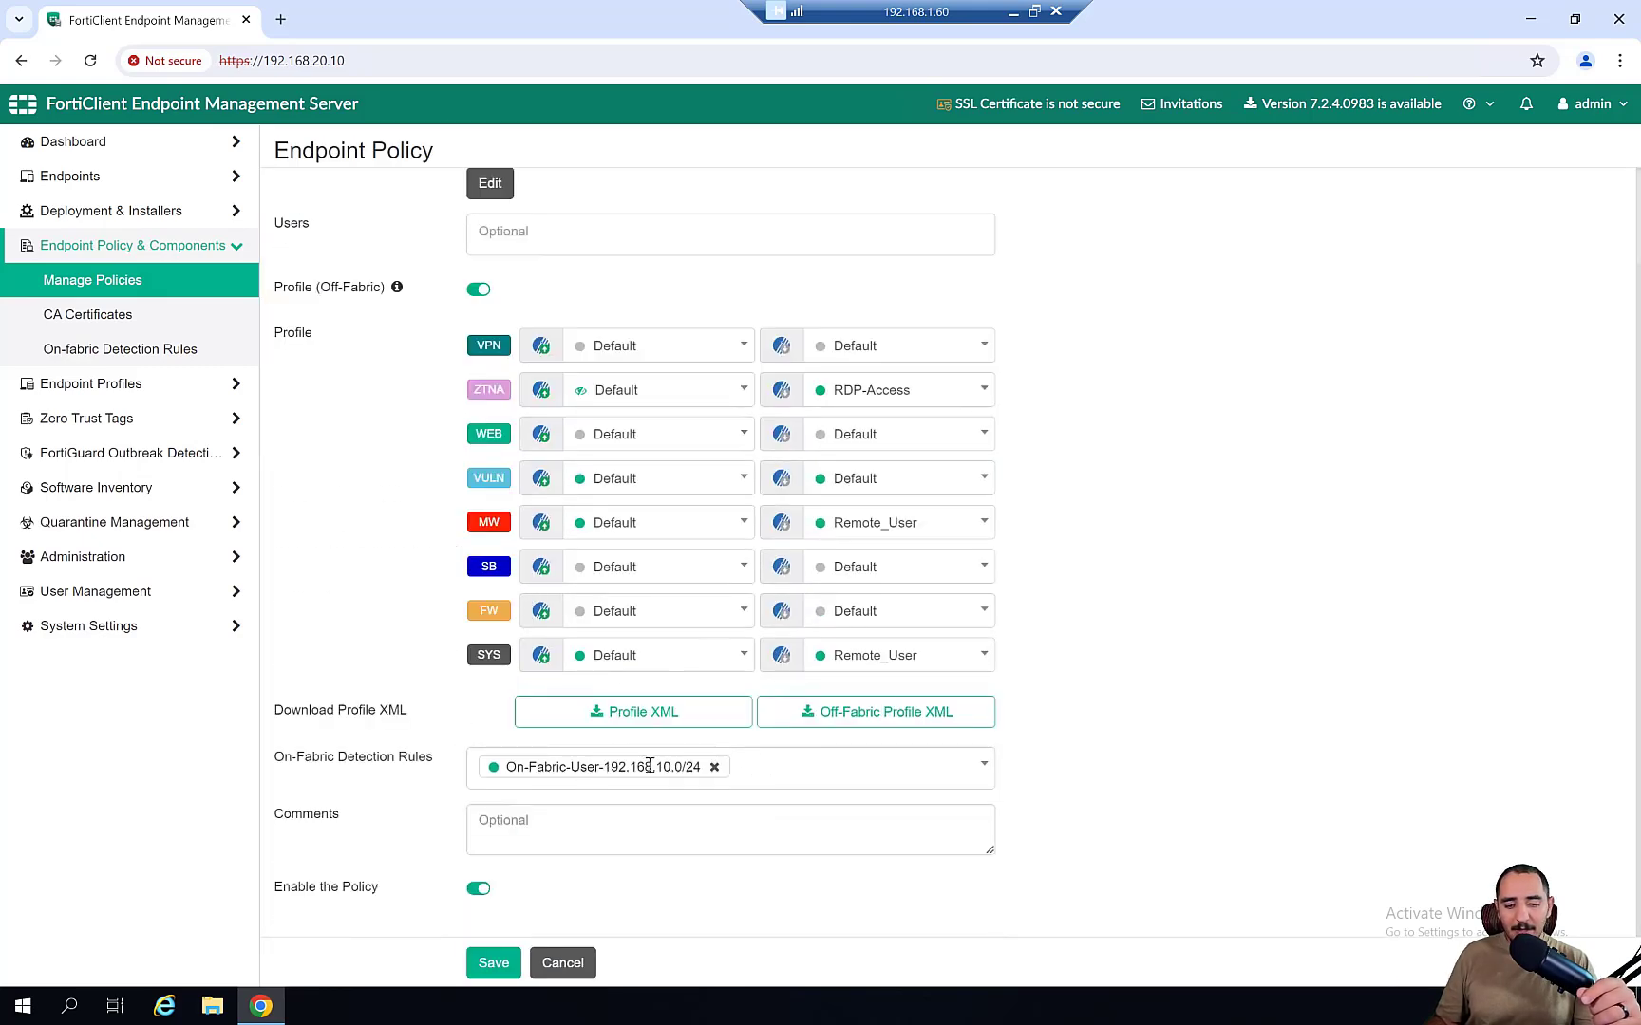
drag(275, 759, 436, 765)
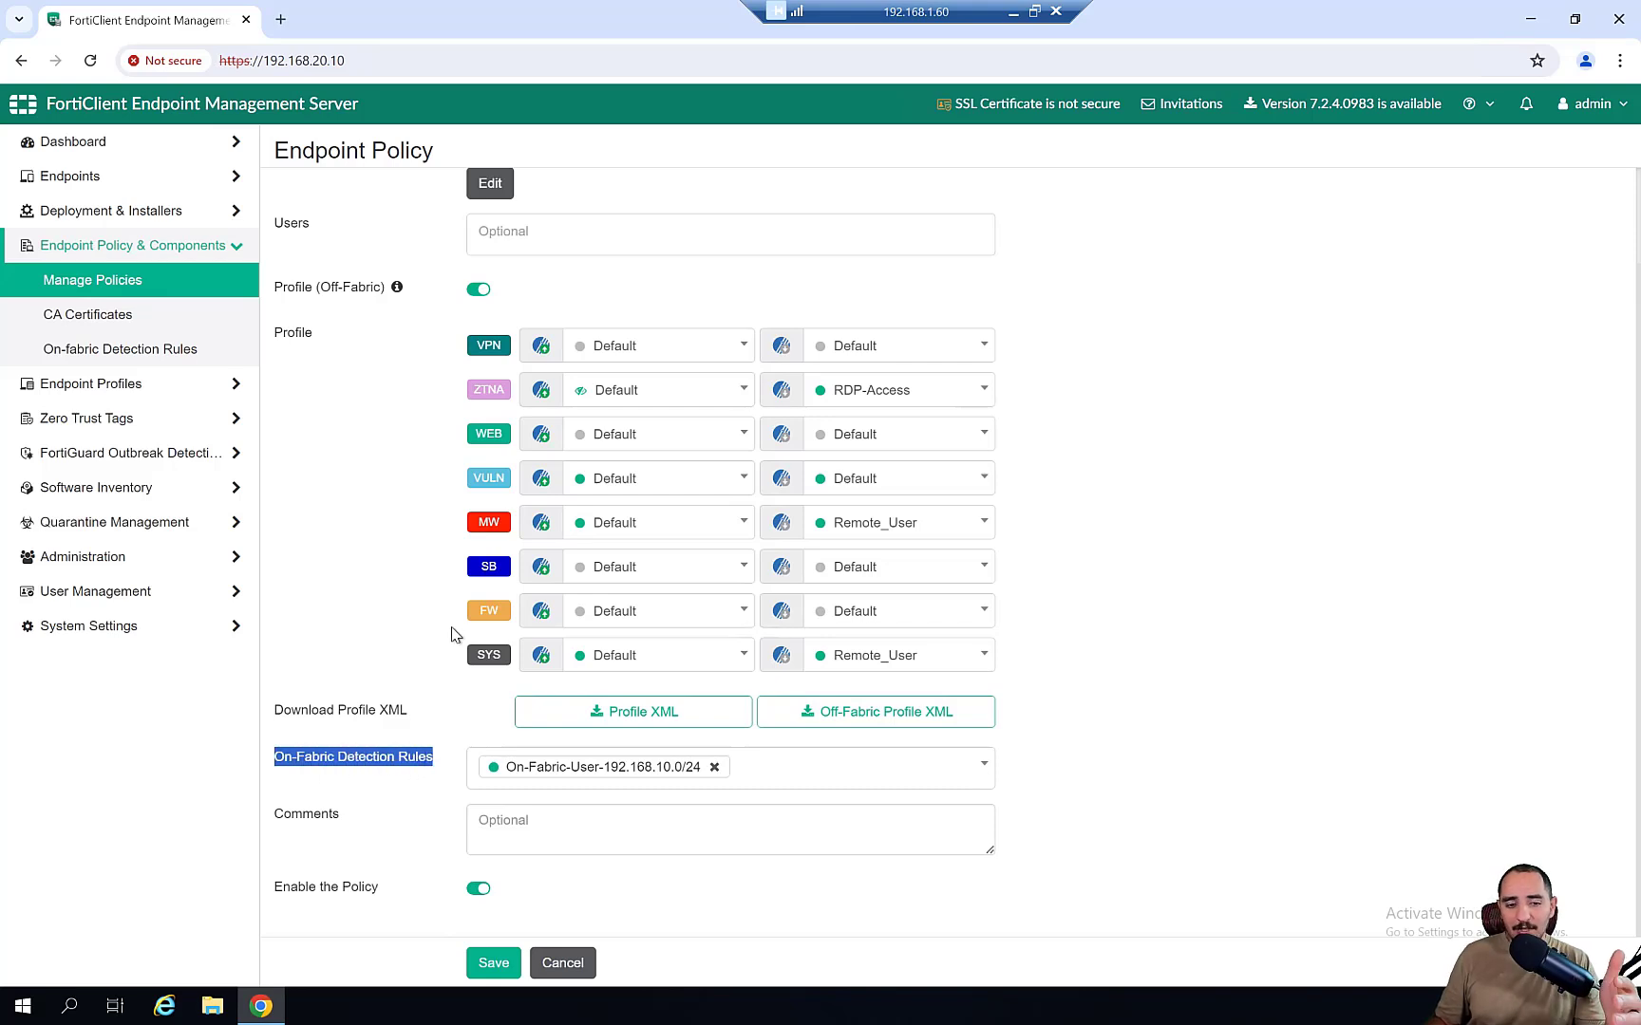
scroll(458, 636, up, 2)
drag(290, 501, 334, 397)
click(332, 399)
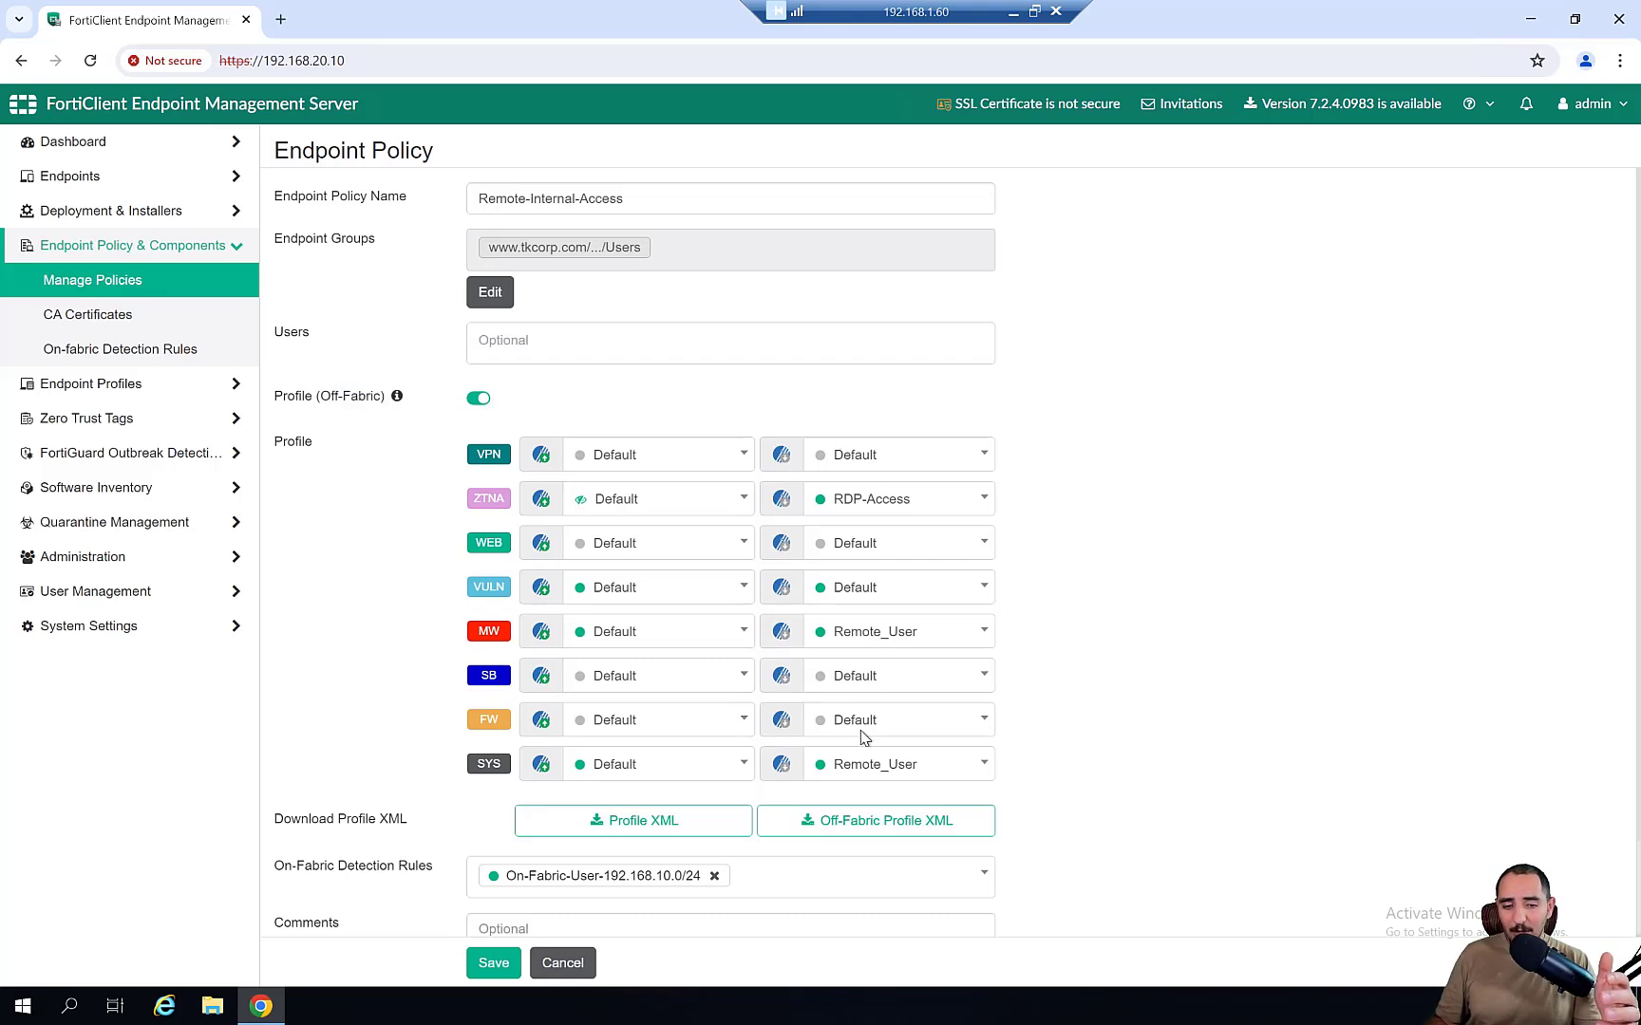
scroll(574, 632, down, 1)
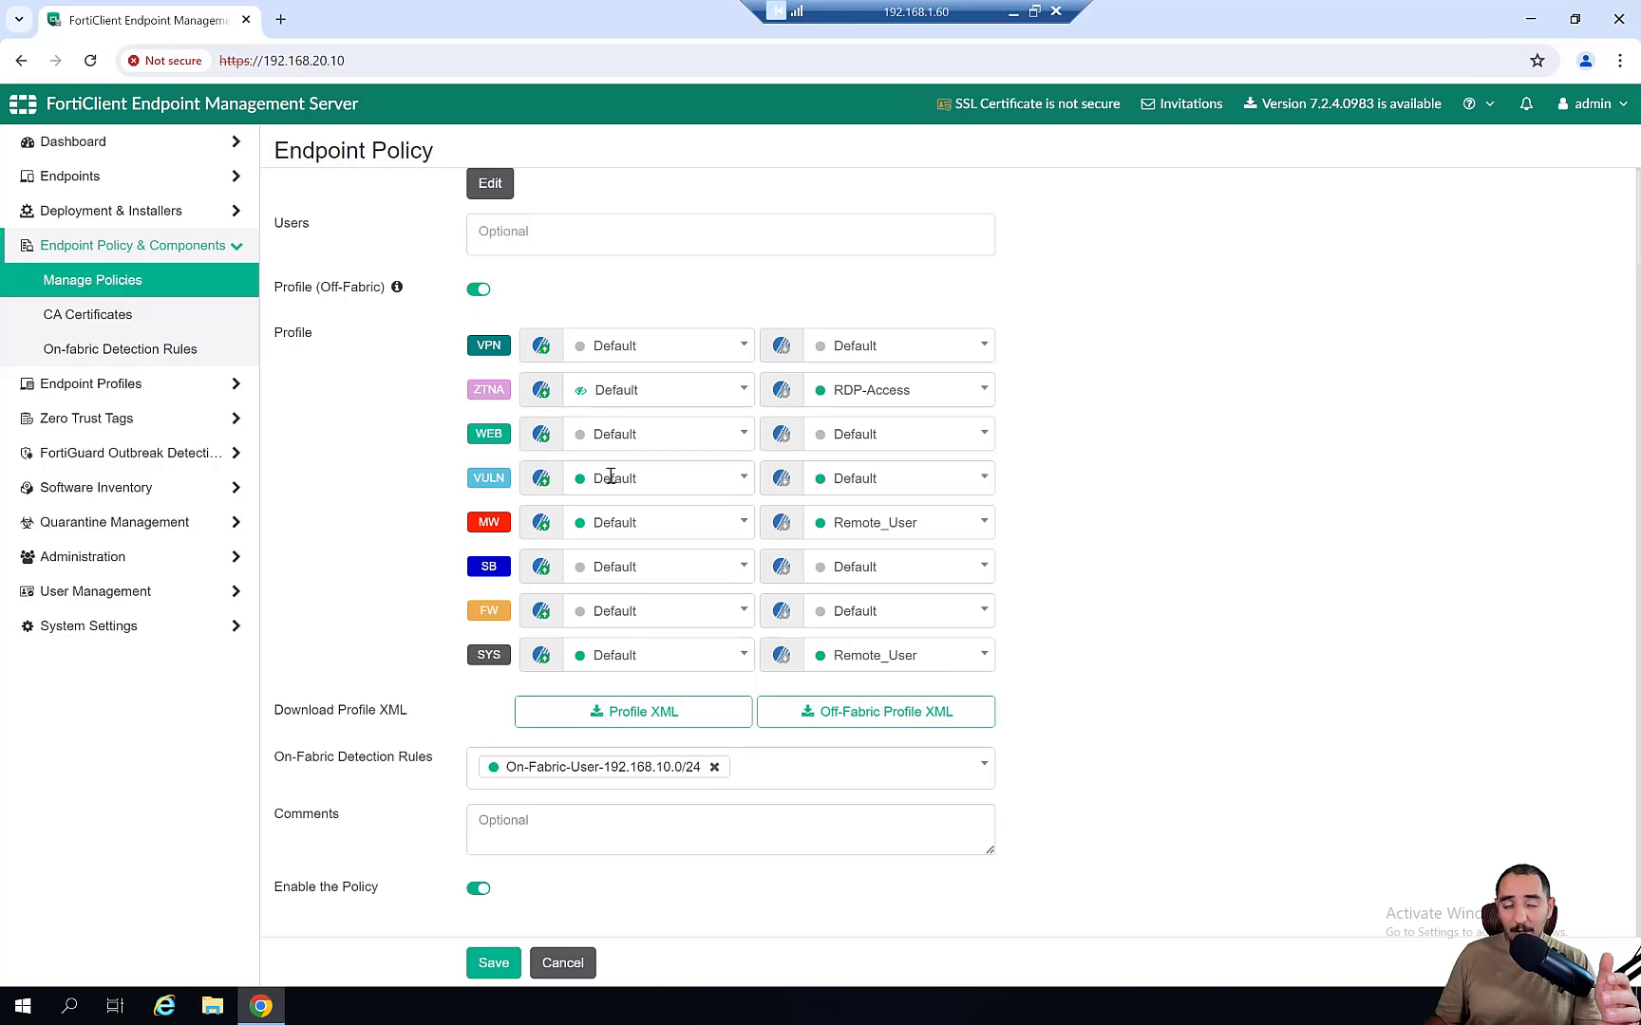
scroll(455, 432, up, 1)
click(172, 383)
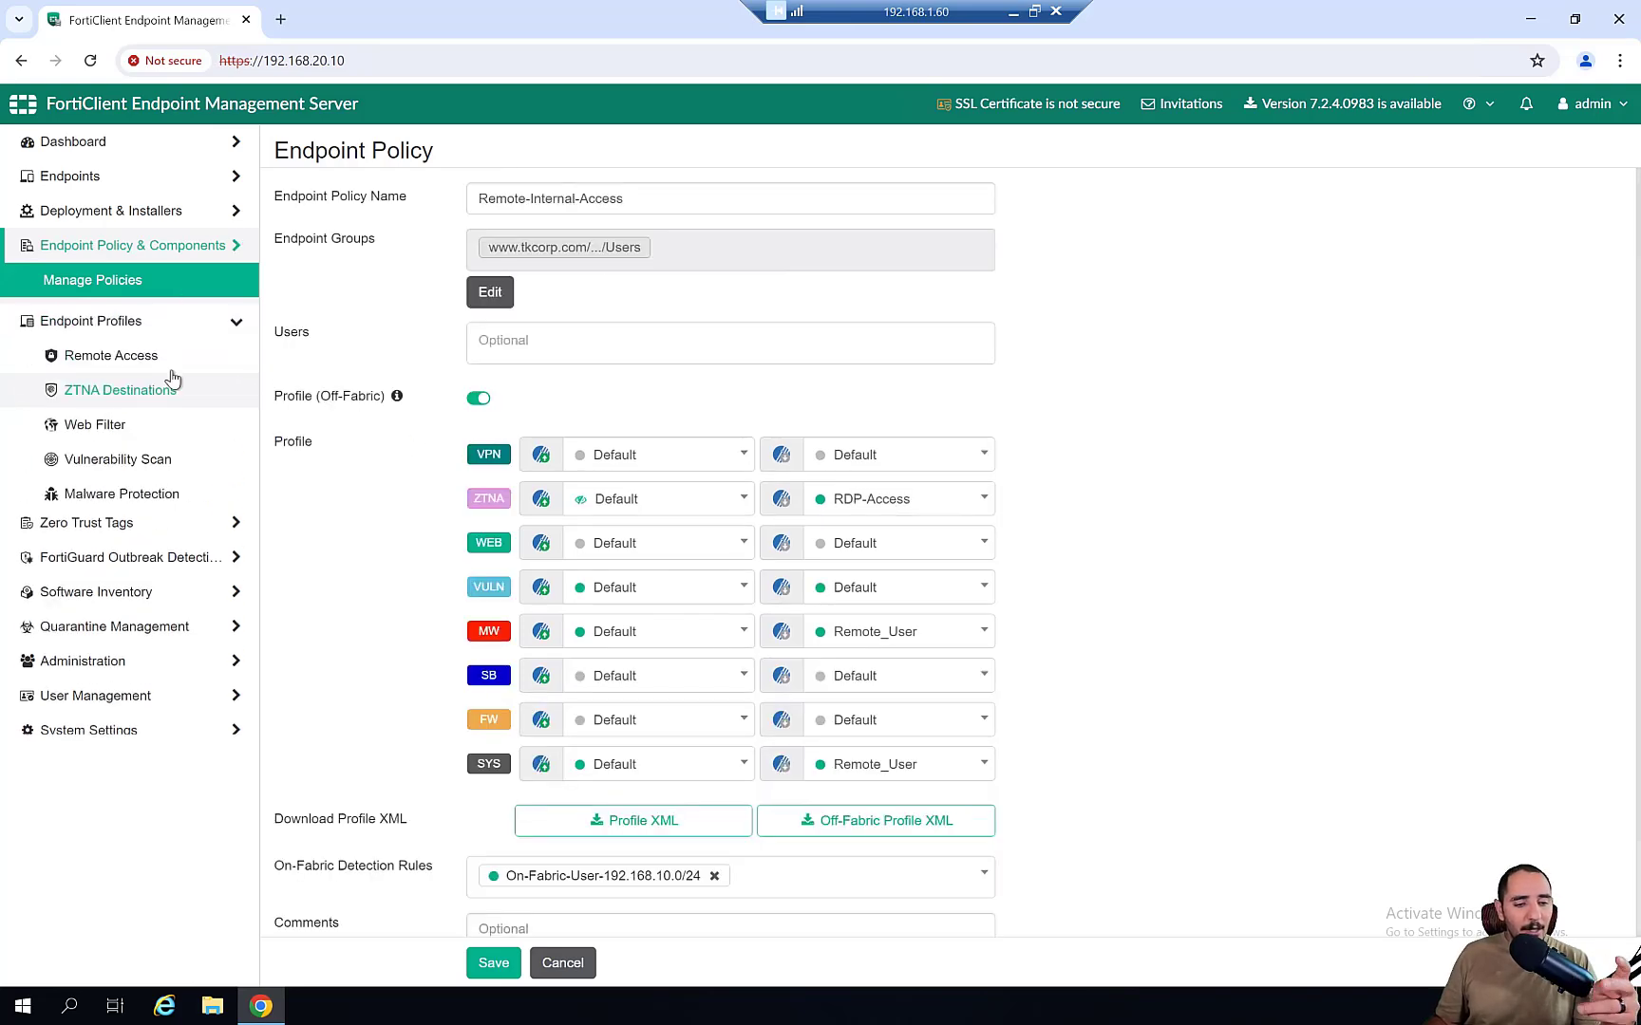
click(169, 320)
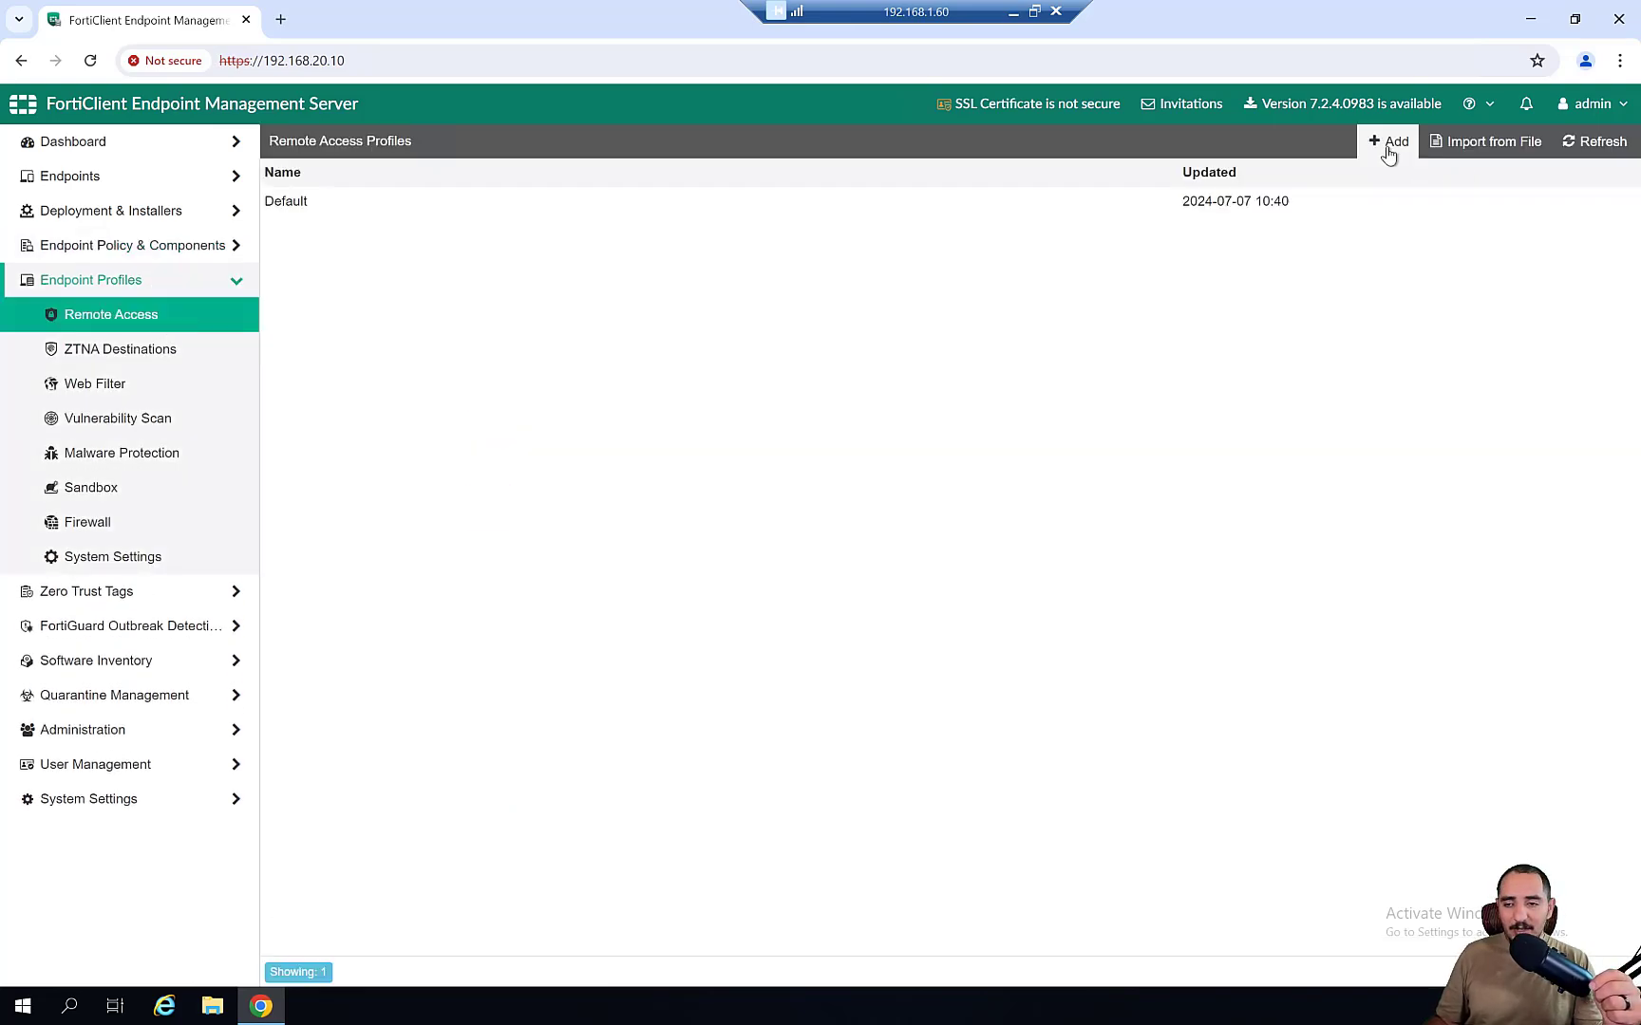
Step: Add a remote access profile named Remote-VPN and turn off its SSL VPN section
click(1388, 151)
click(790, 232)
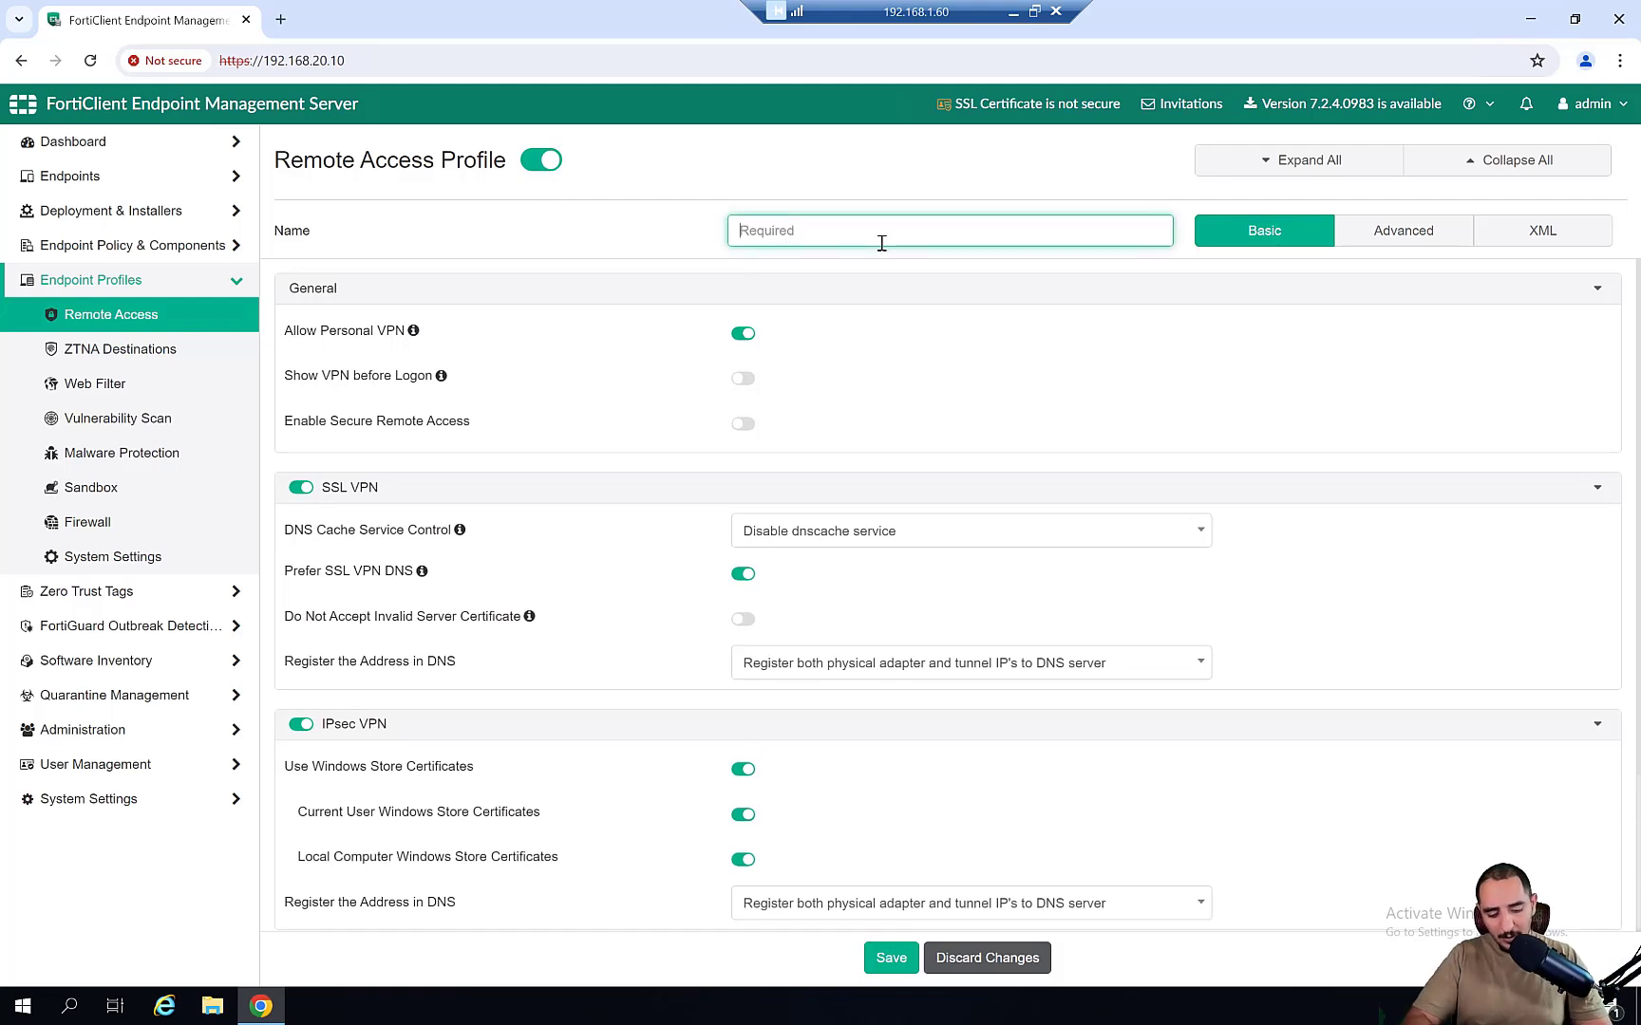
text(Remote-VPN)
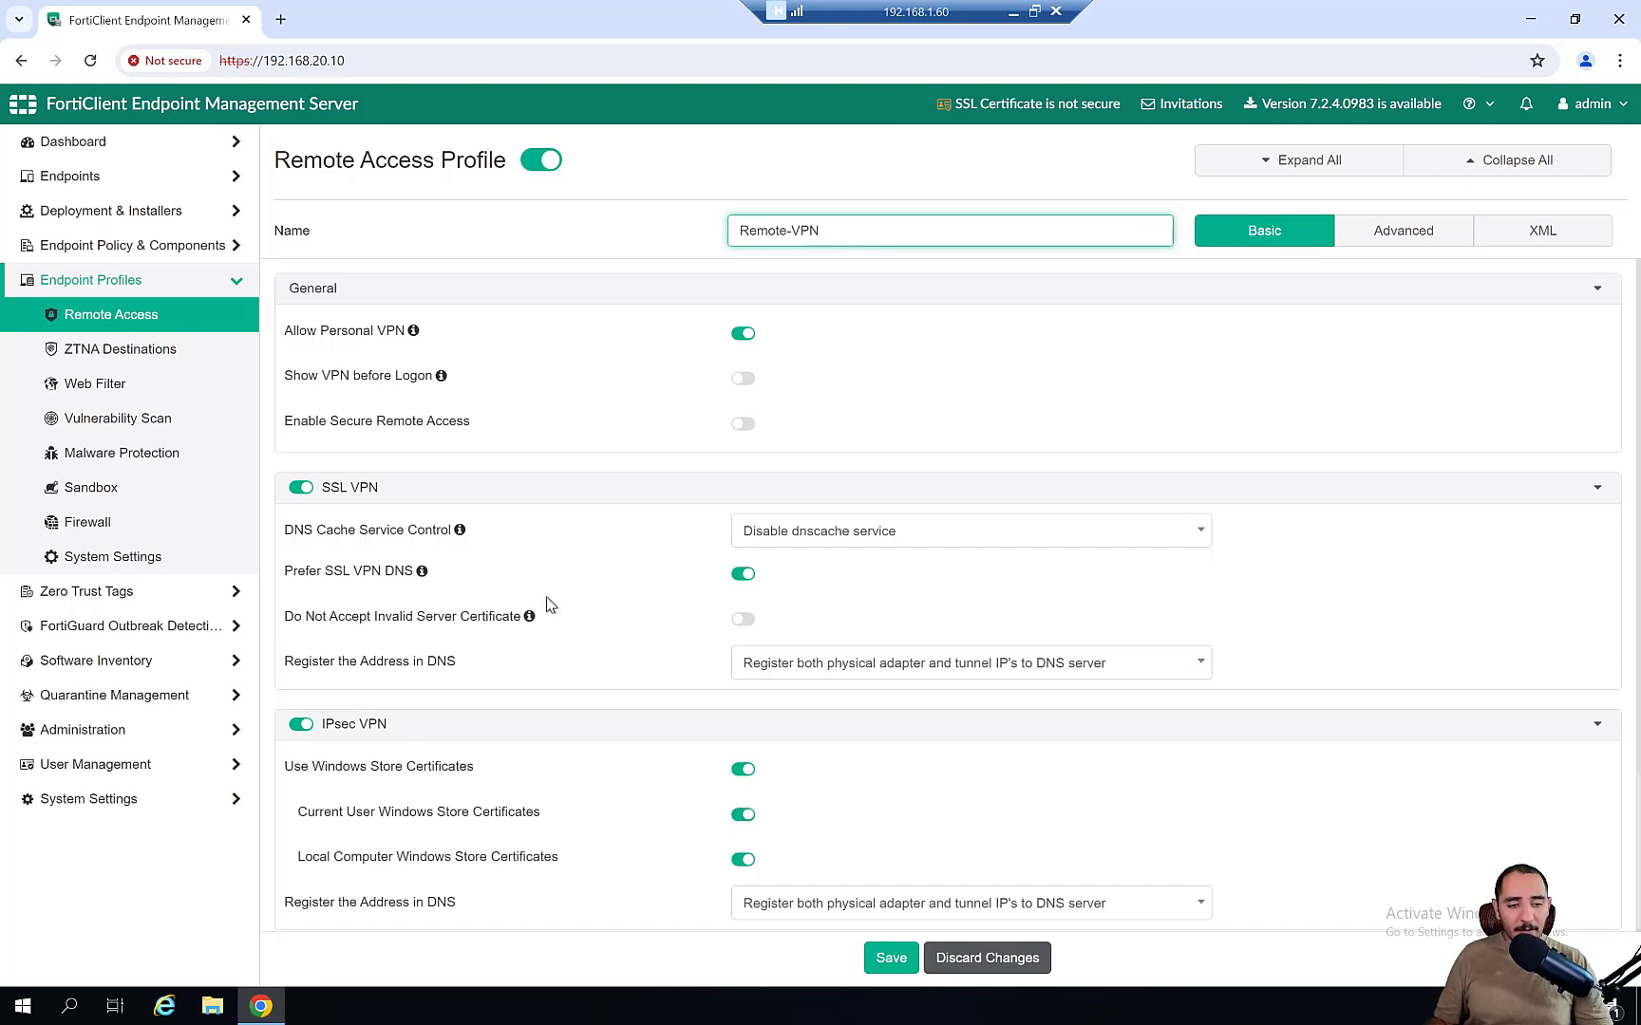
scroll(550, 604, down, 2)
click(302, 286)
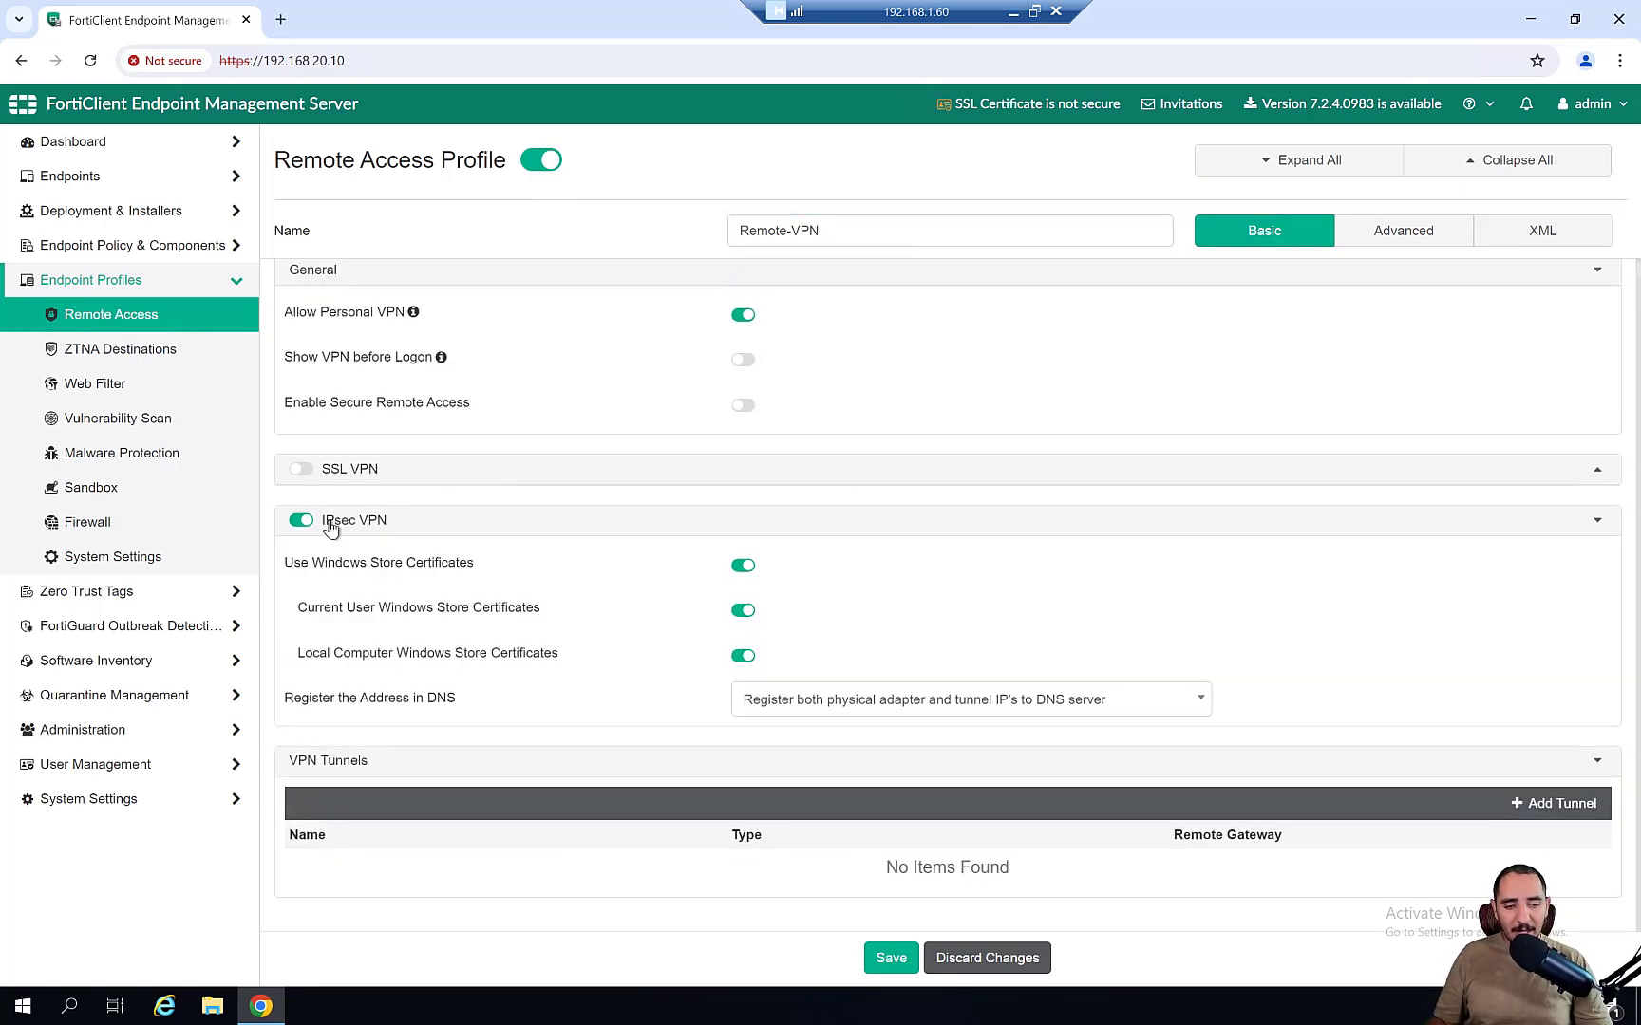
Step: Add a manual tunnel named VPN with type IPsec VPN
click(1559, 804)
click(782, 700)
click(898, 290)
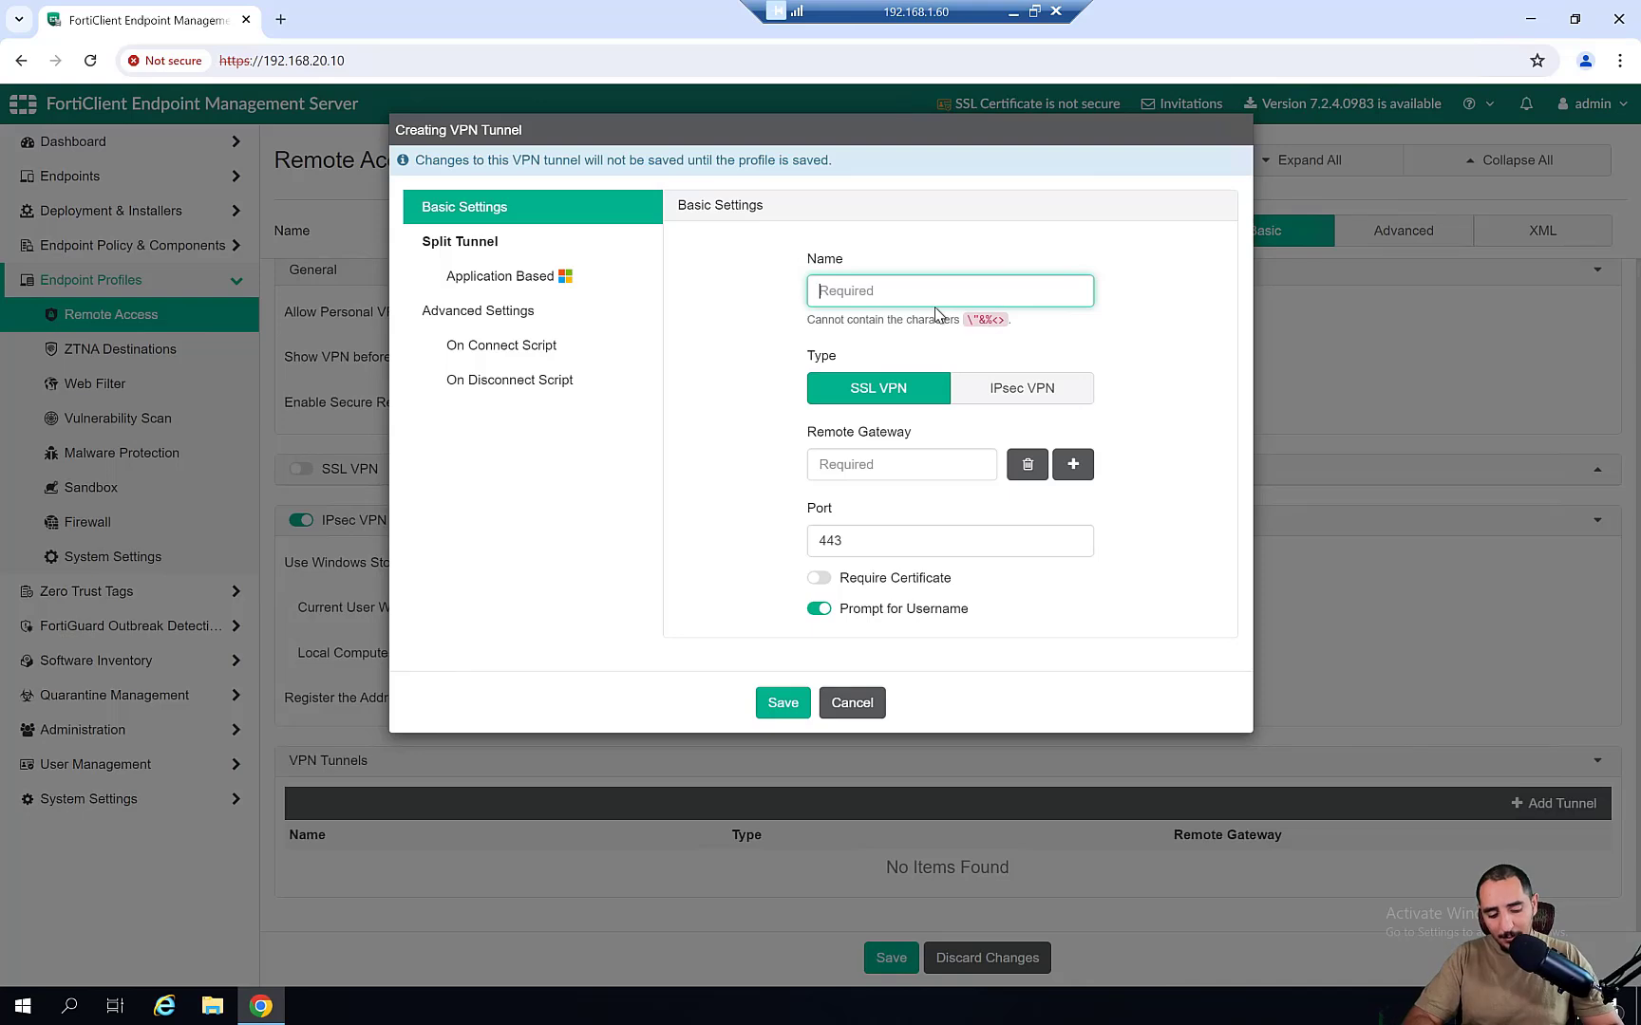
text(VPN)
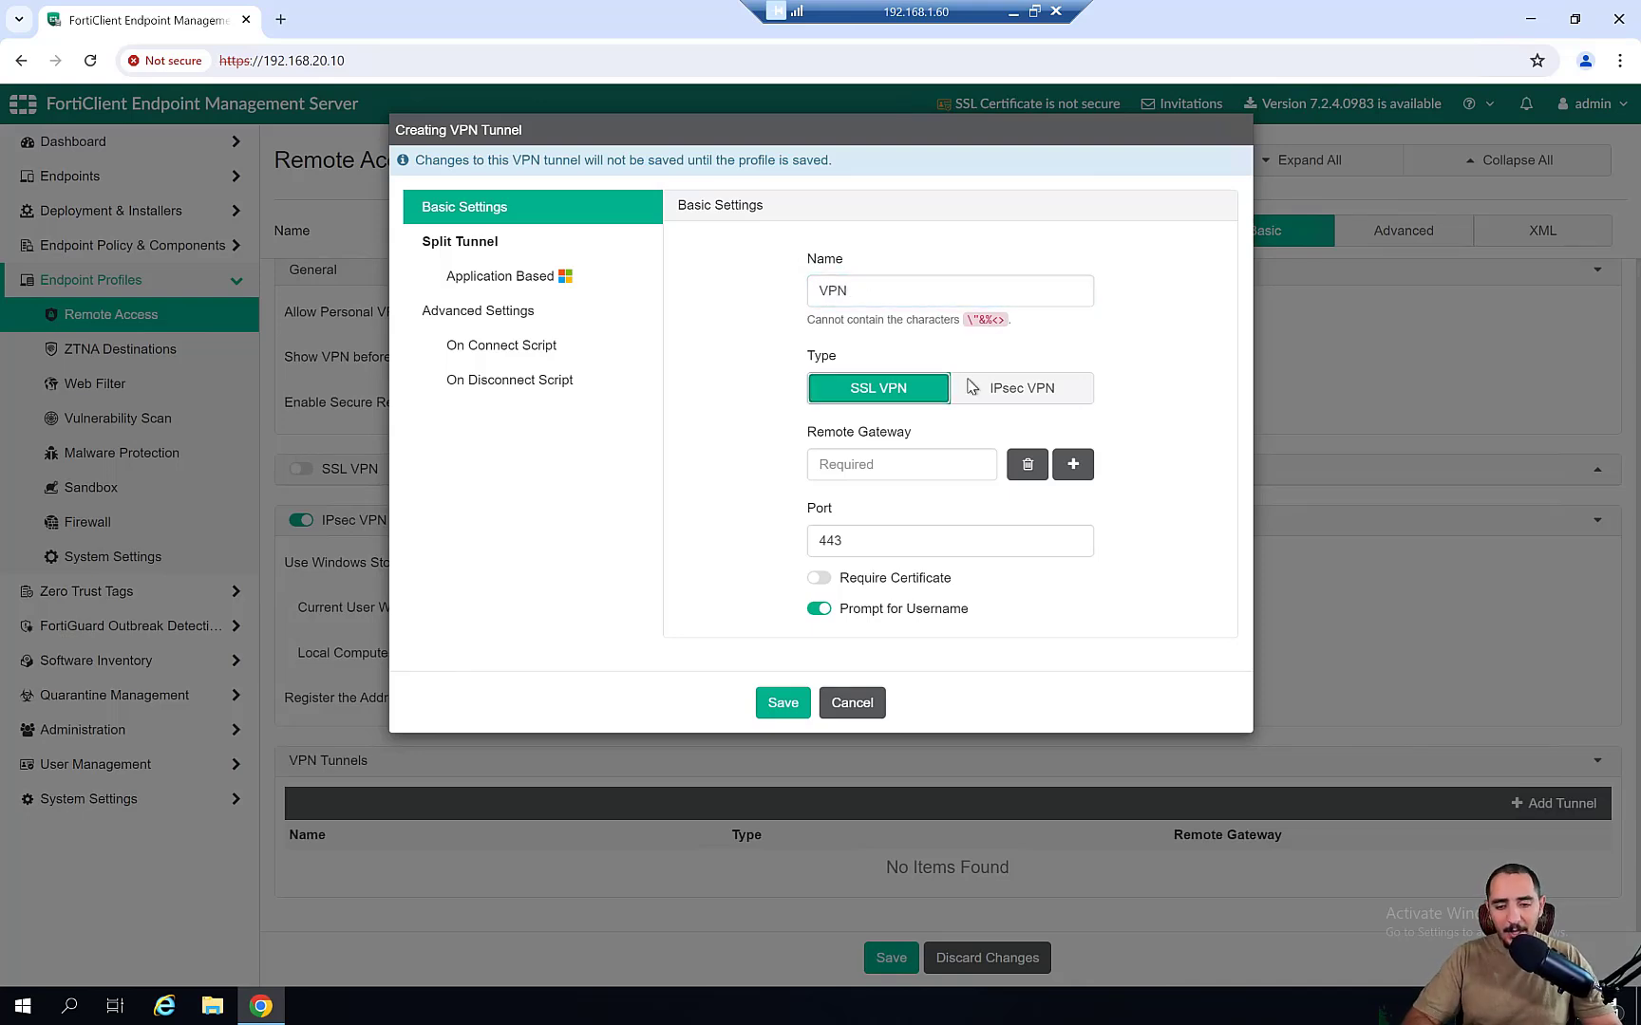
click(1014, 393)
Step: Enter remote gateway 192.168.1.60 and the tunnel's pre-shared key
click(912, 464)
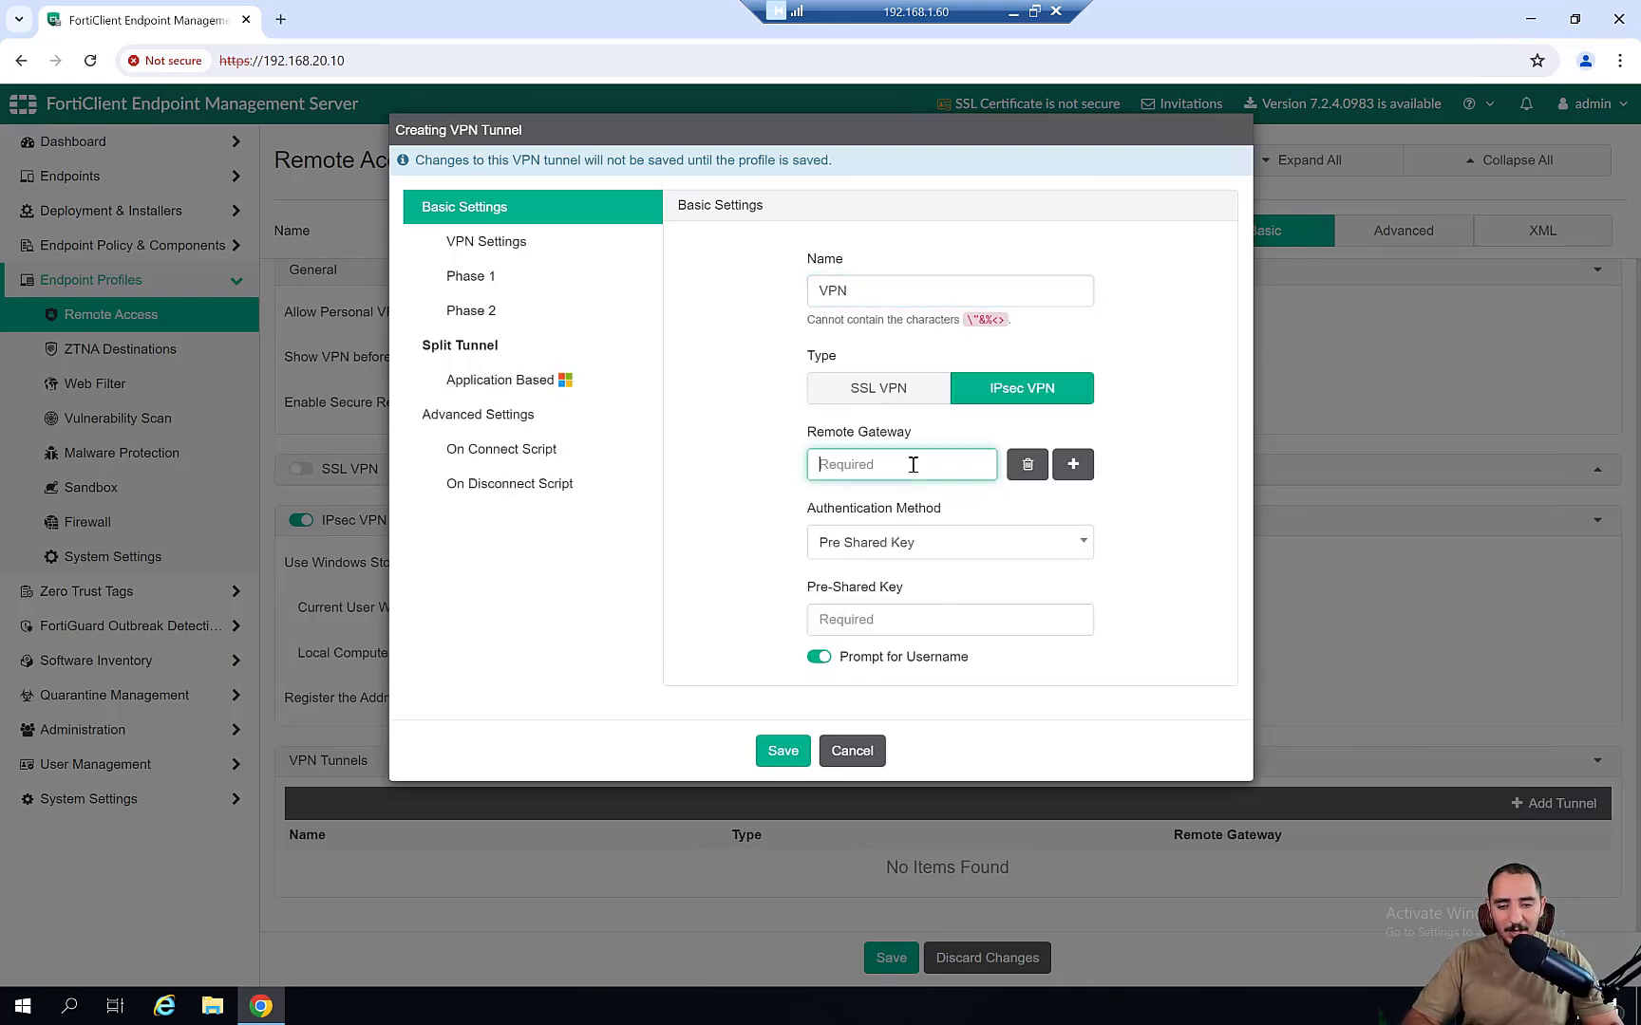
text(192.168.1.60)
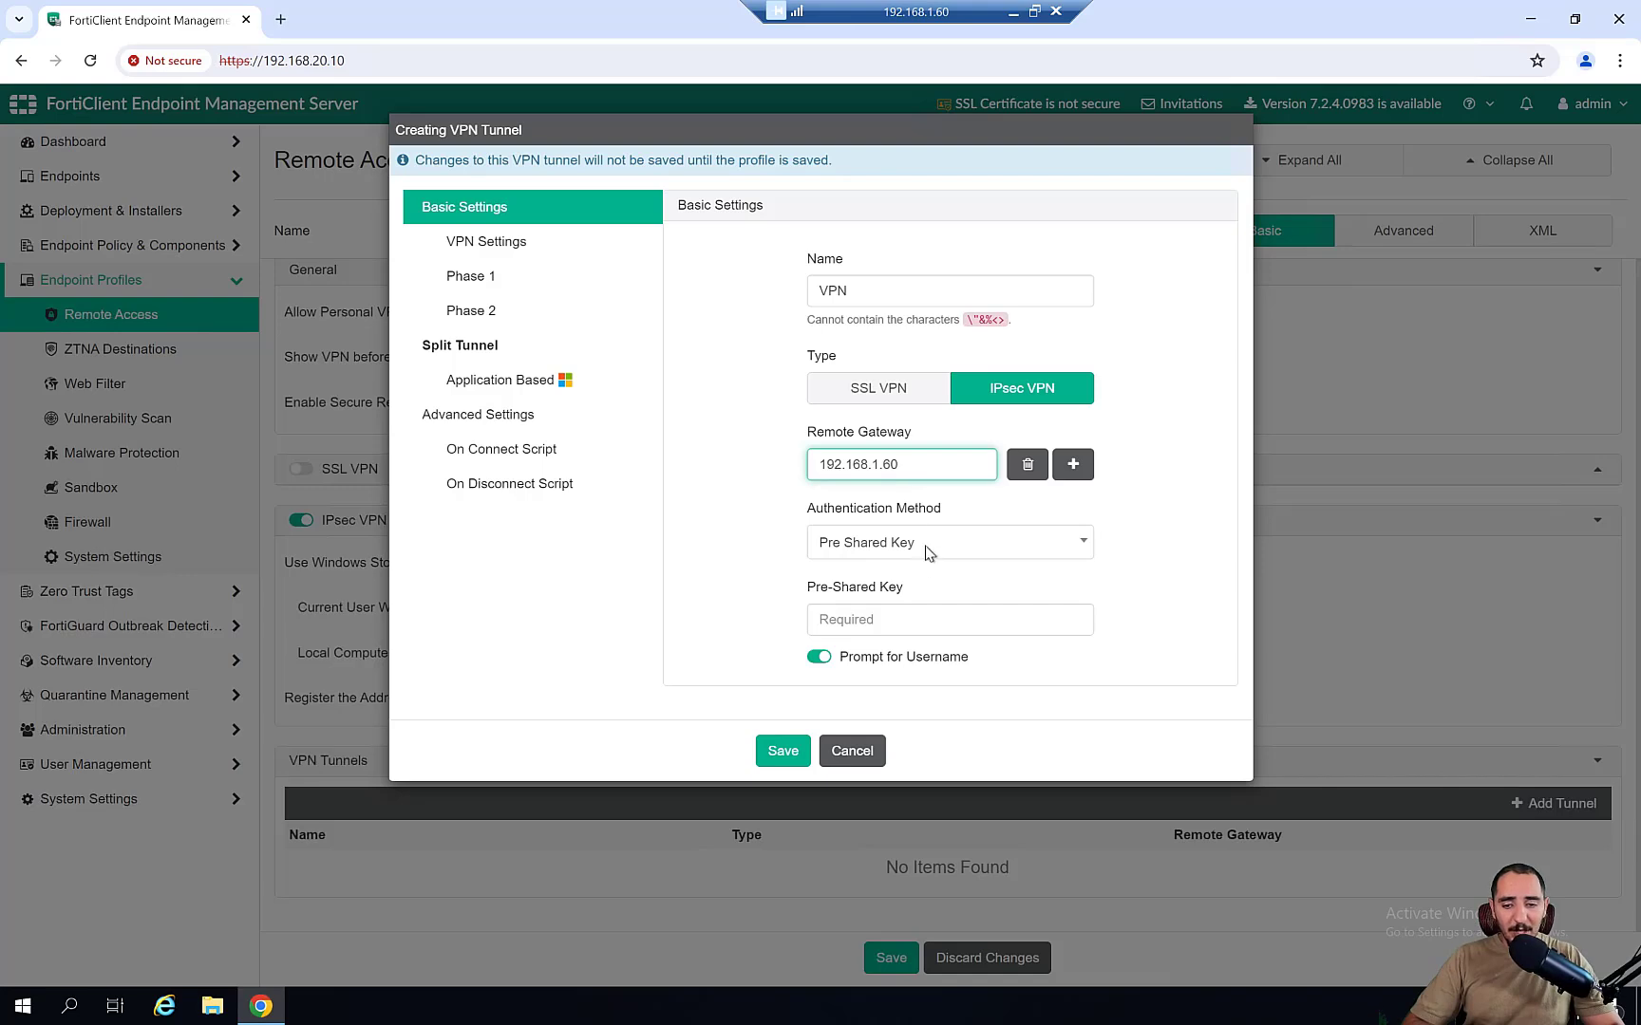
click(927, 611)
text(F)
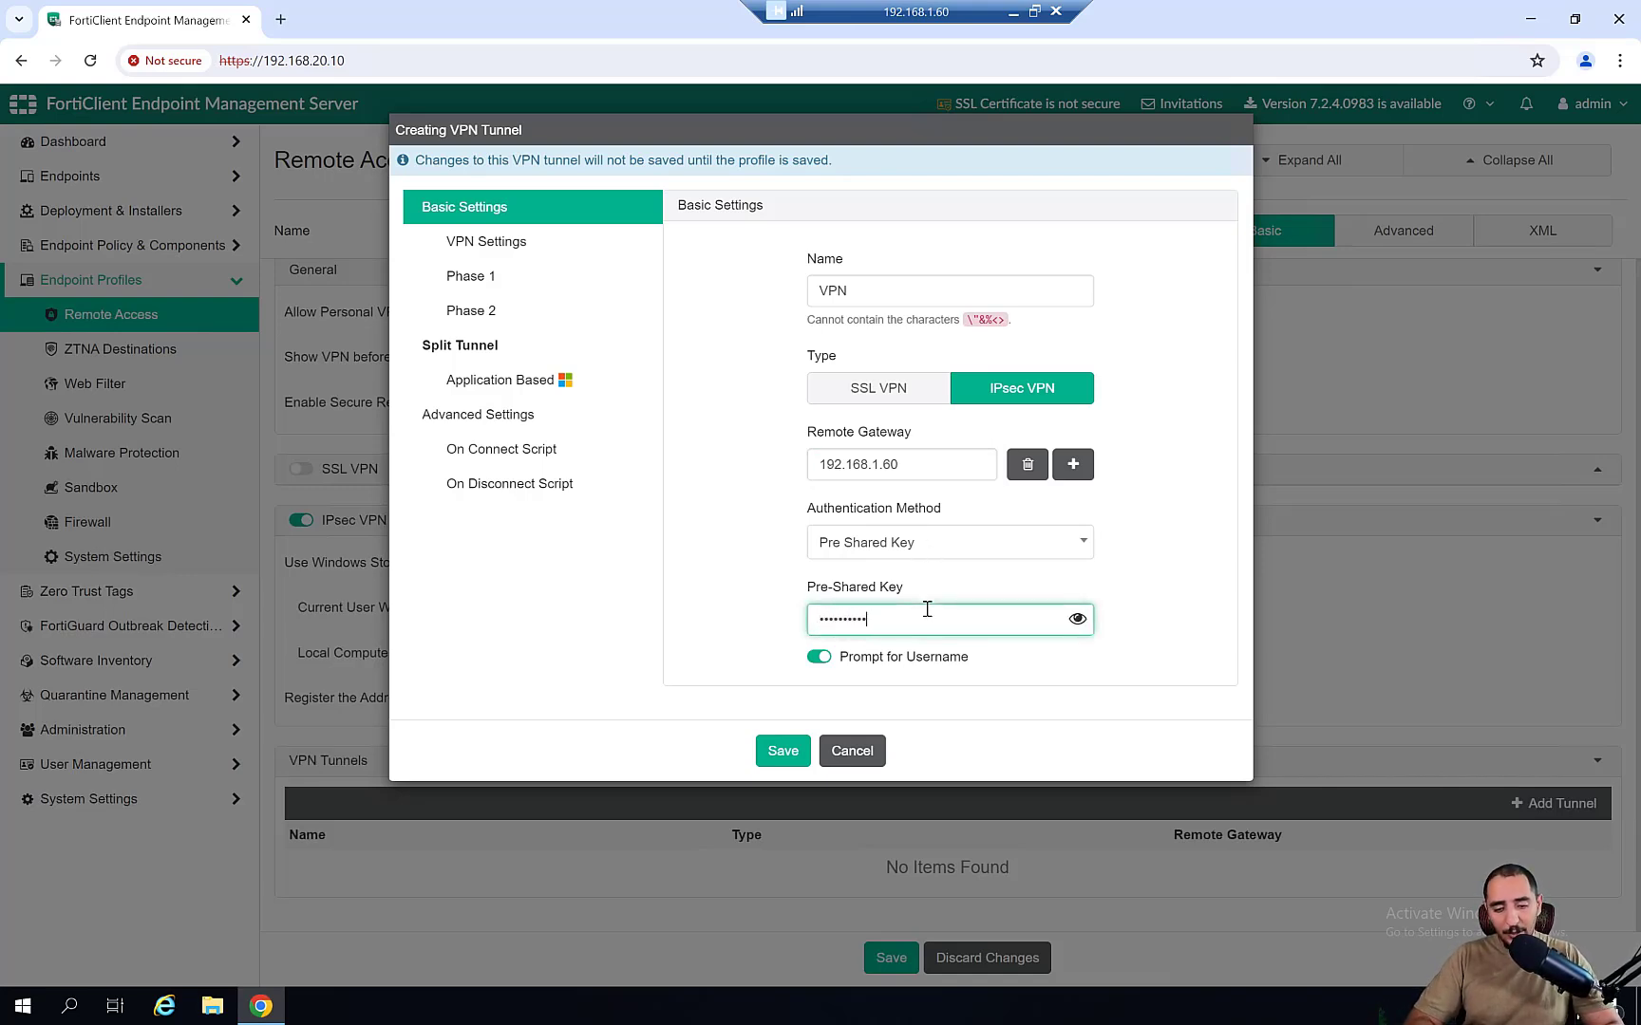
right_click(797, 762)
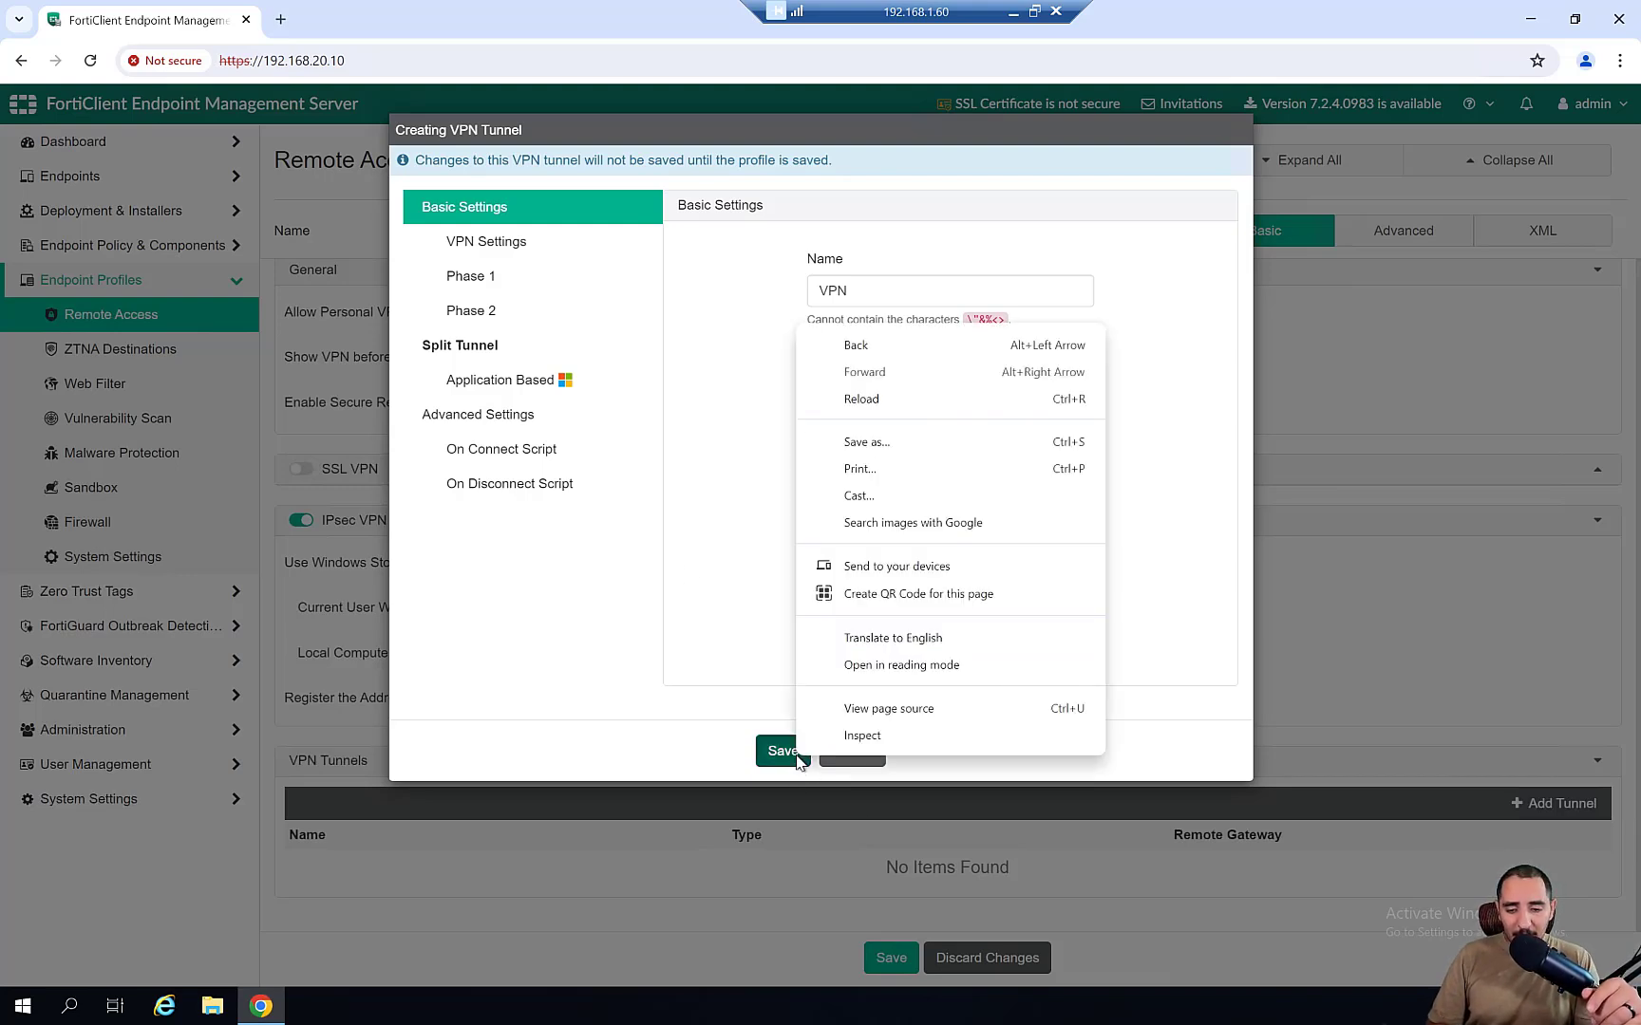
click(724, 723)
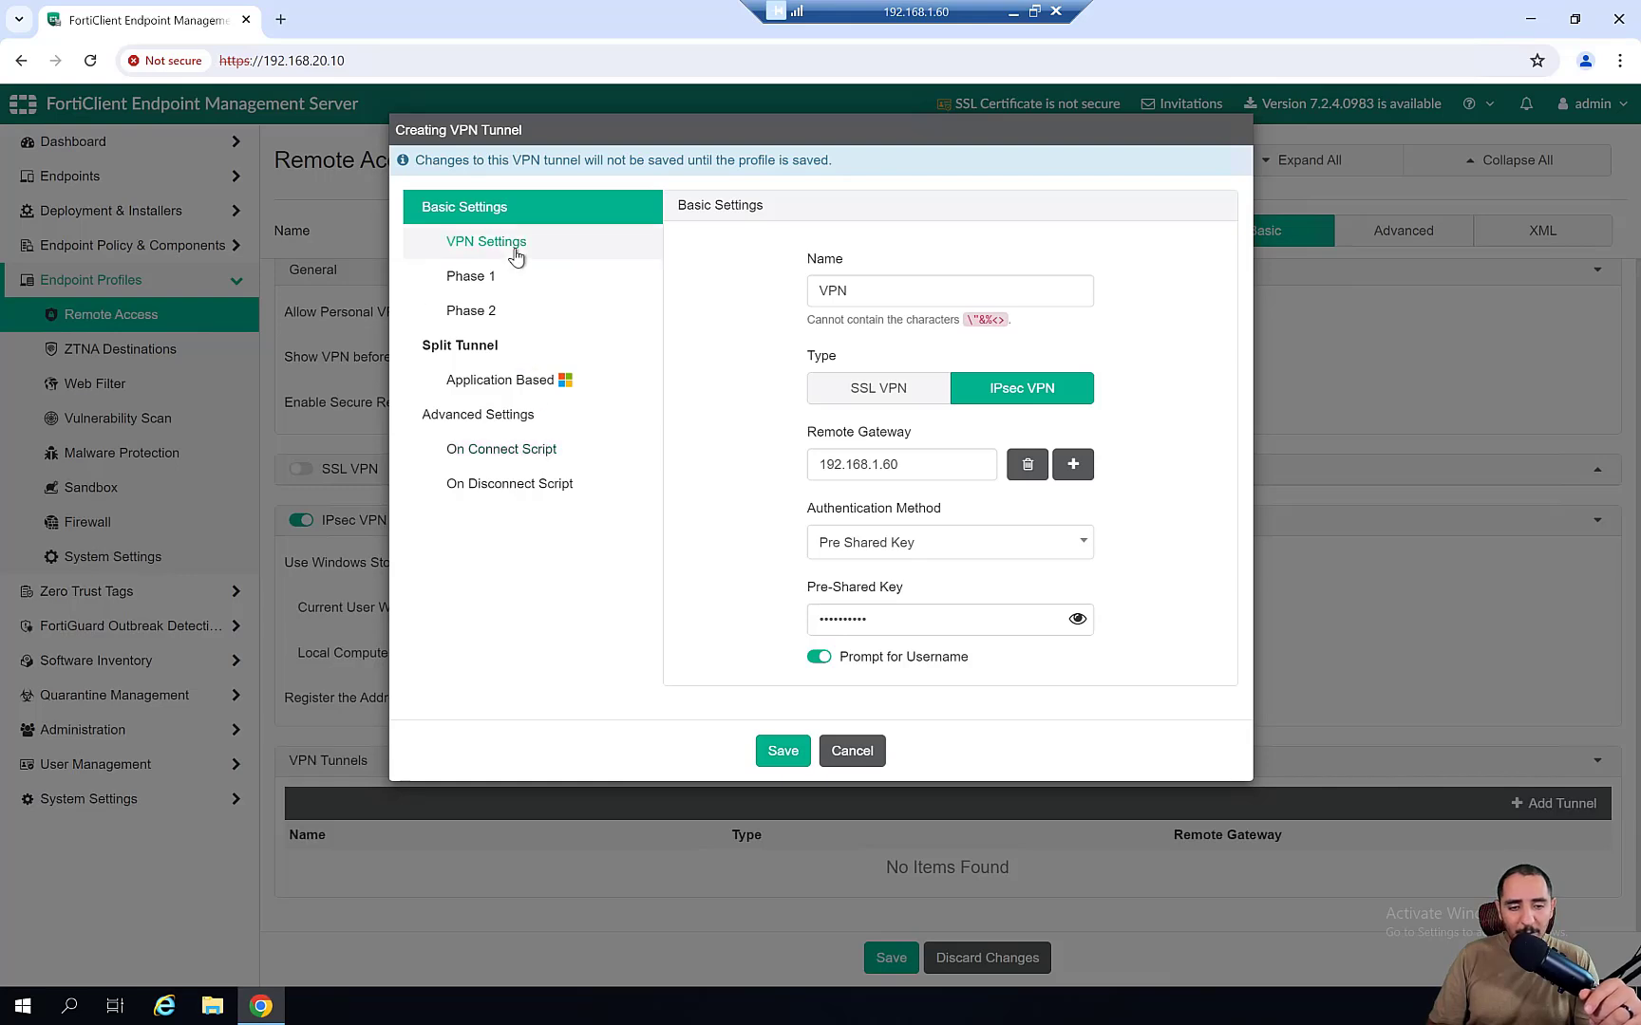
Step: Review the tunnel's VPN Settings, Phase 1, Phase 2 and Advanced Settings pages
click(514, 250)
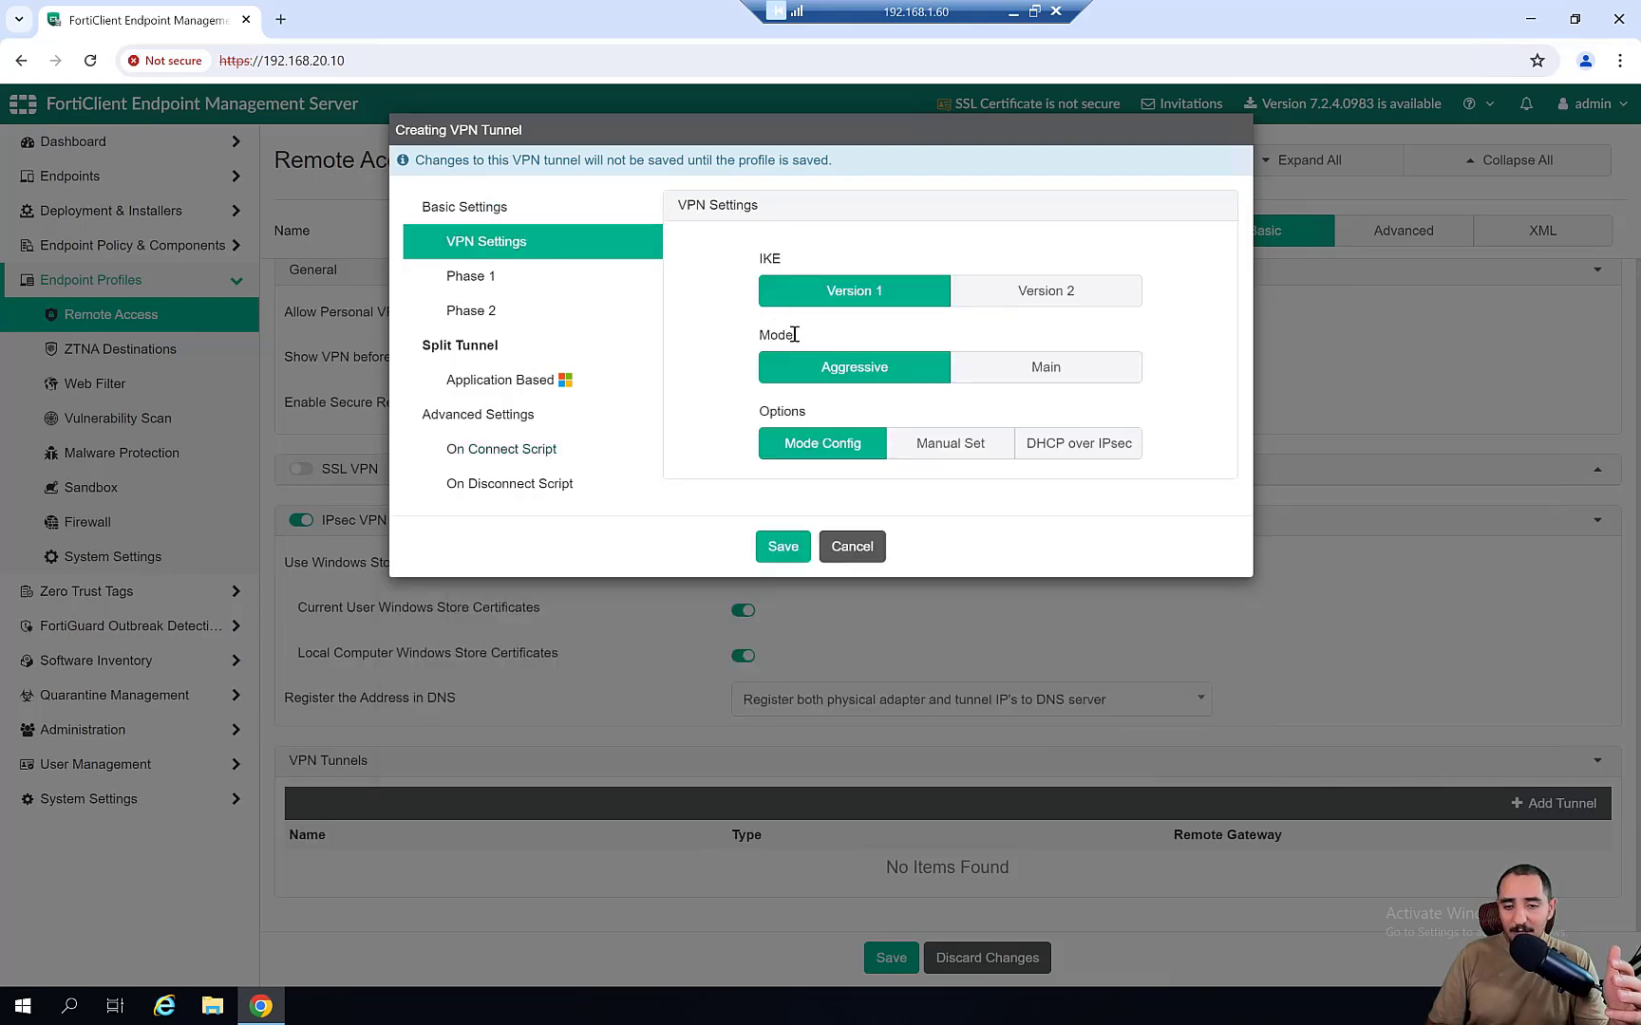
click(492, 276)
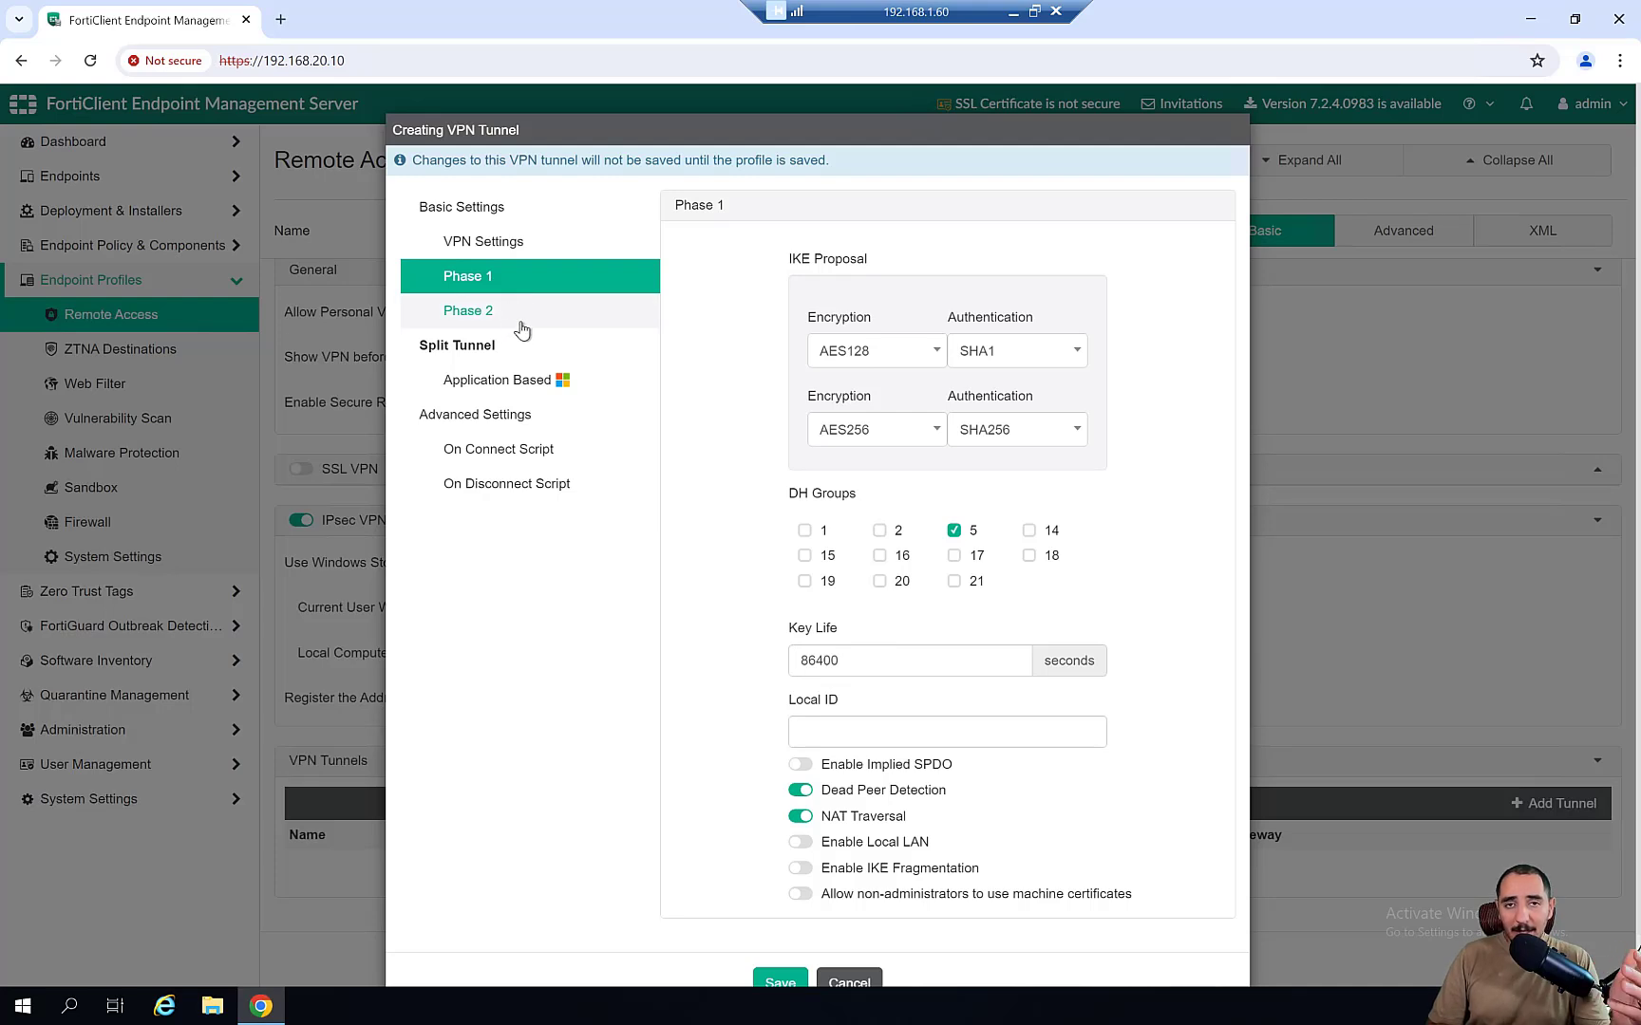
click(520, 327)
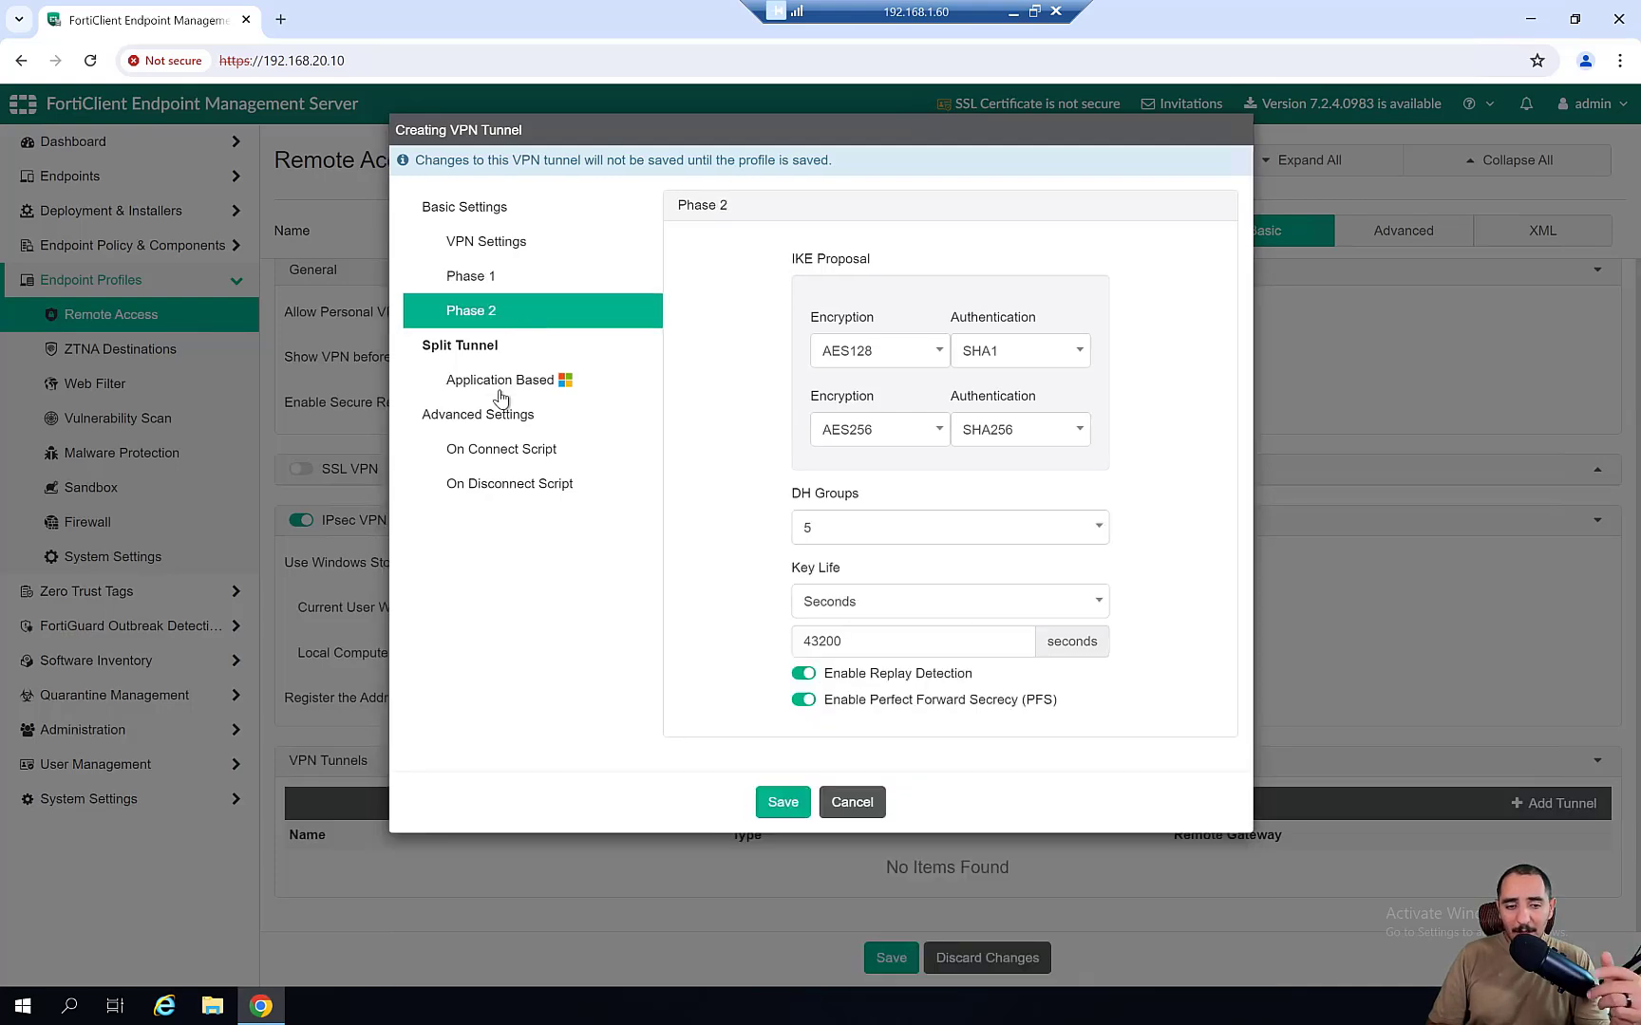
click(498, 426)
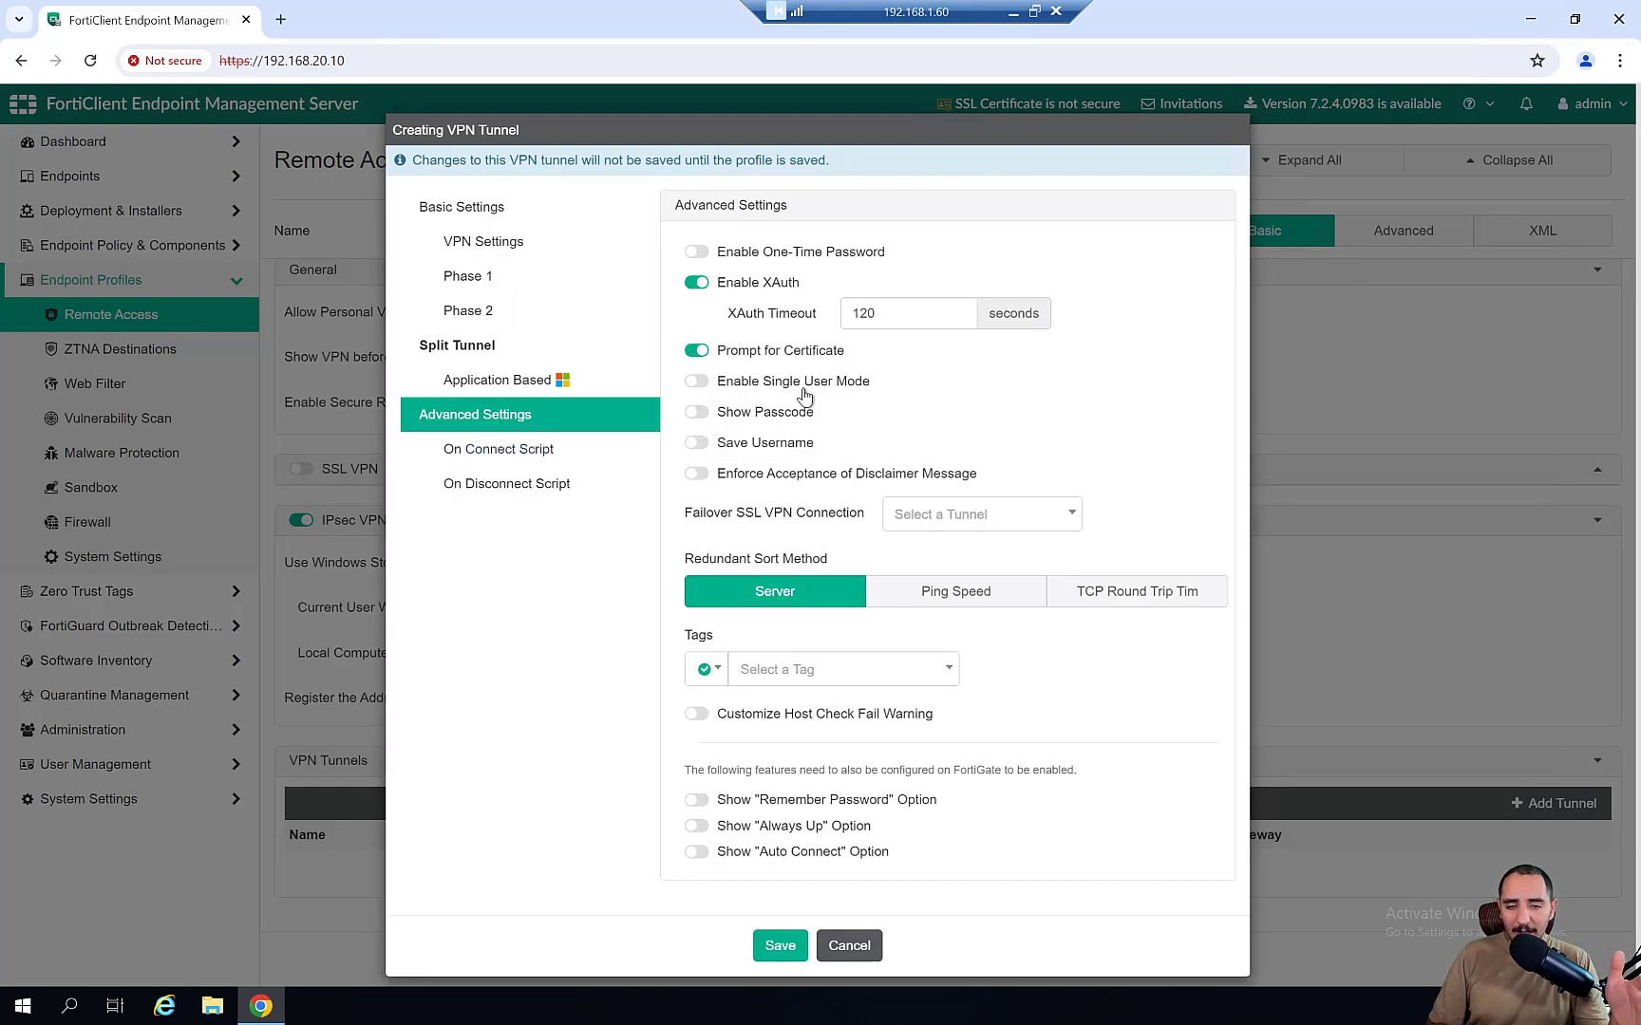
Step: Enable Show Always Up and Show Auto Connect options for the VPN tunnel
scroll(803, 396, down, 1)
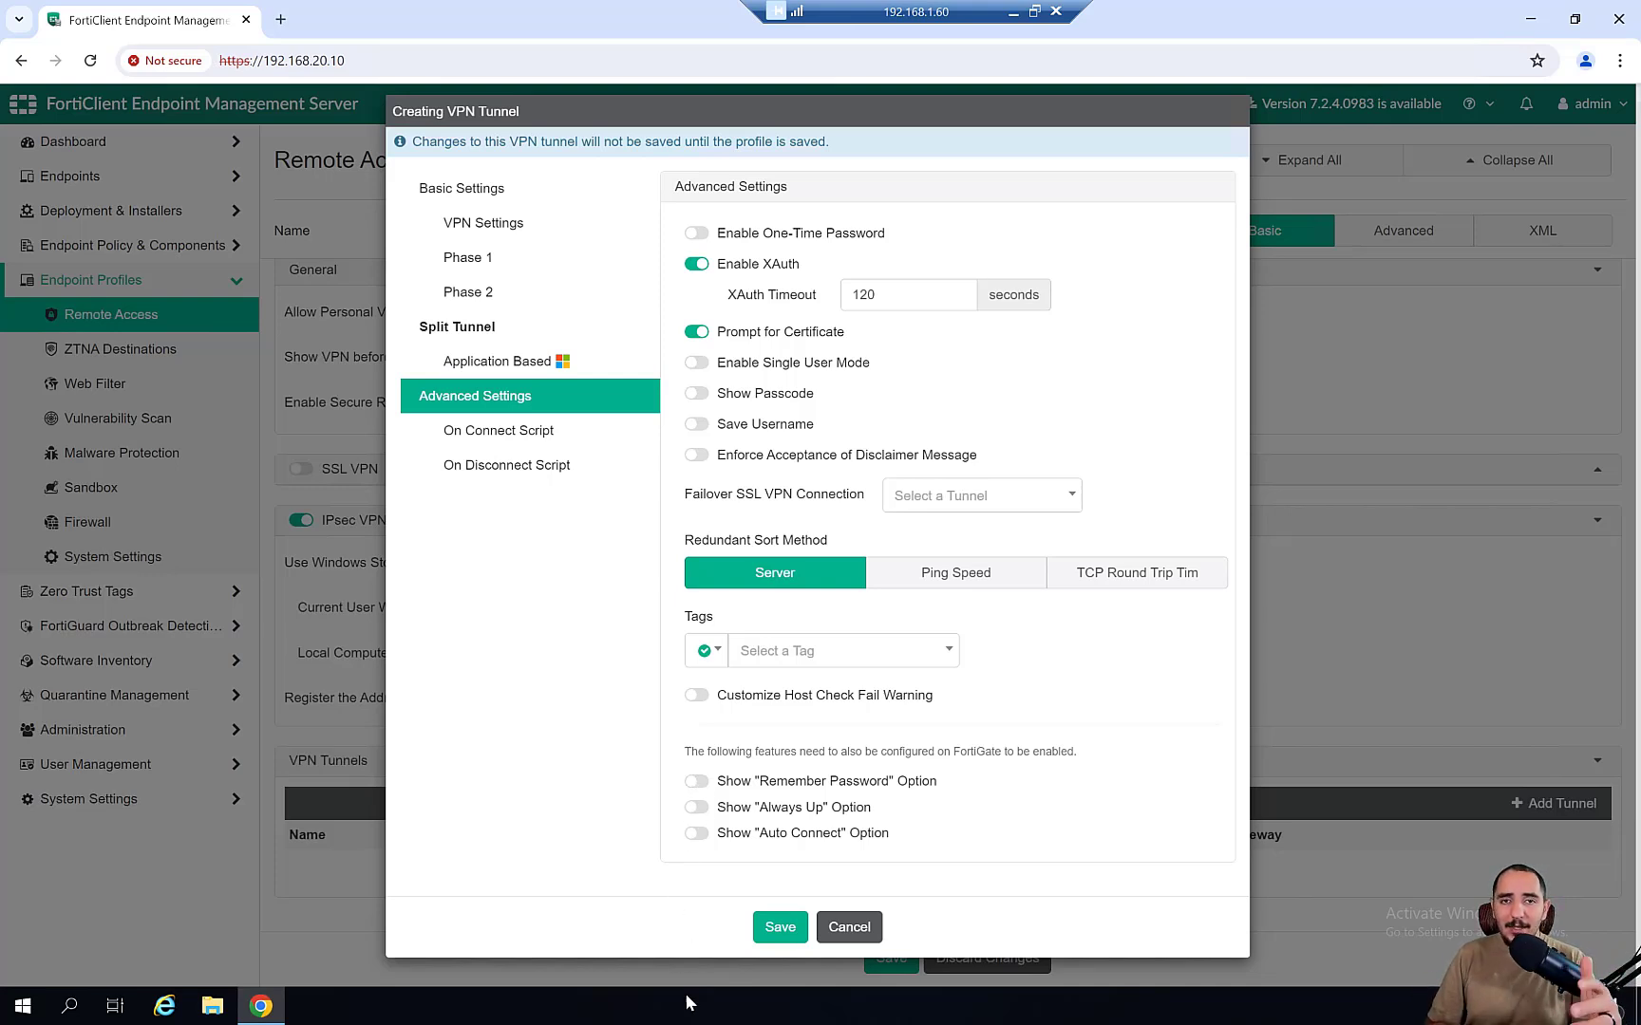
click(701, 808)
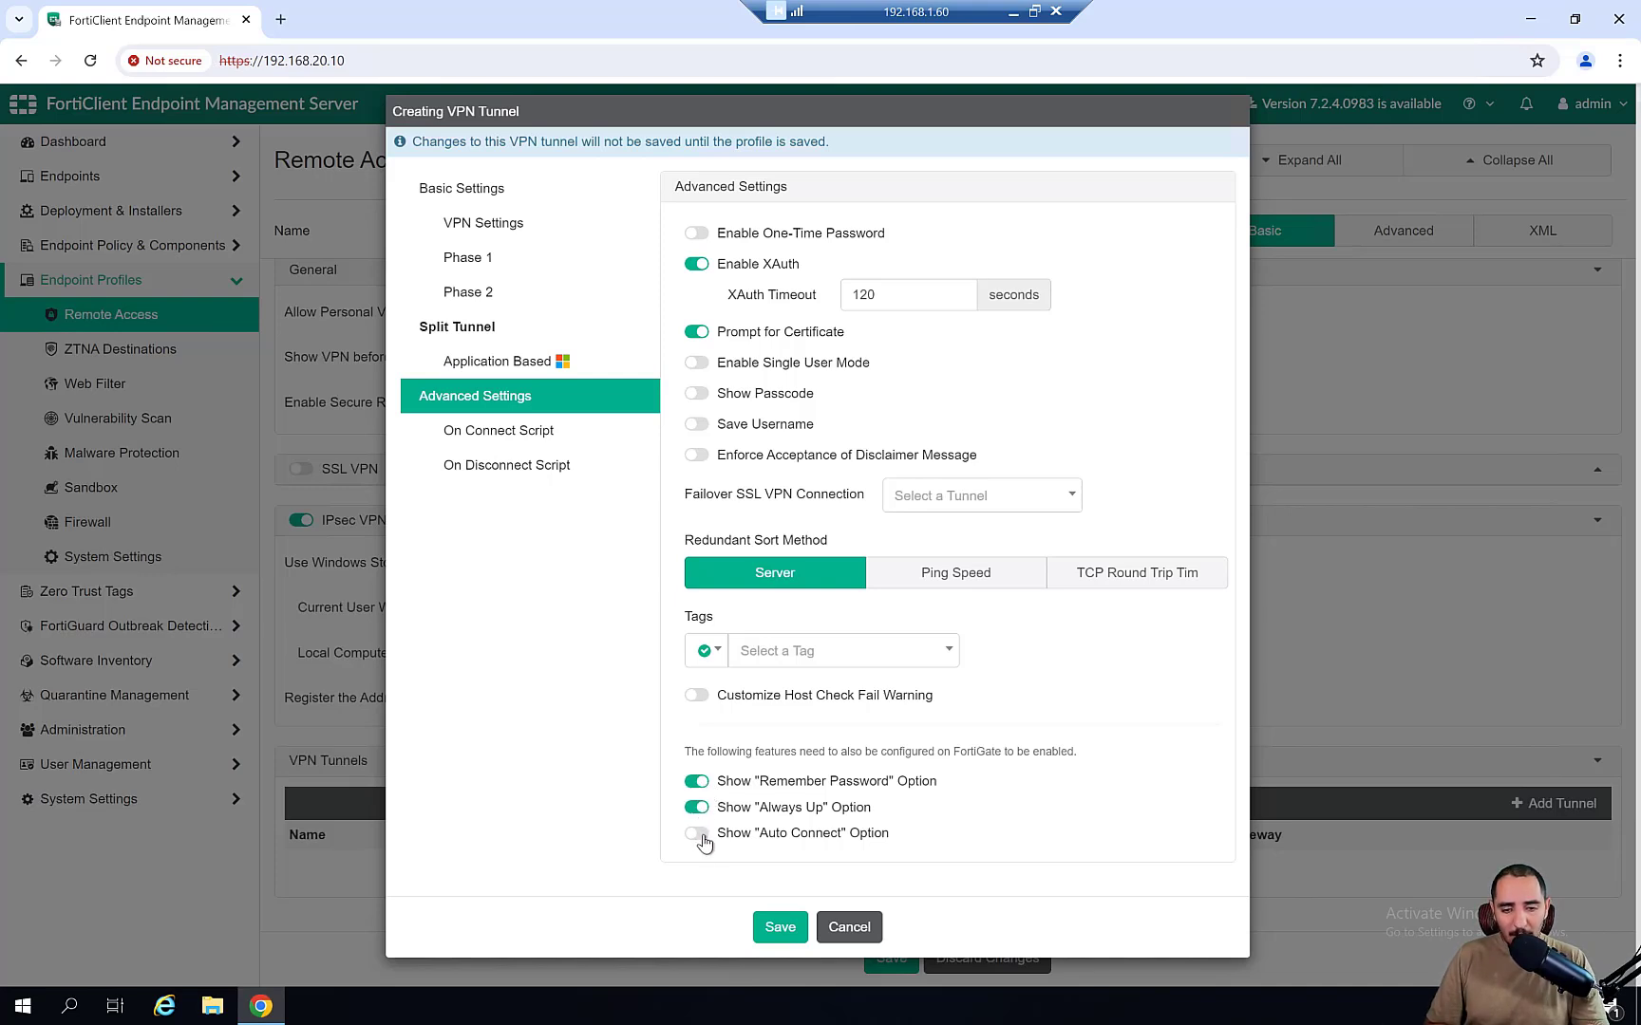
click(701, 835)
double_click(695, 751)
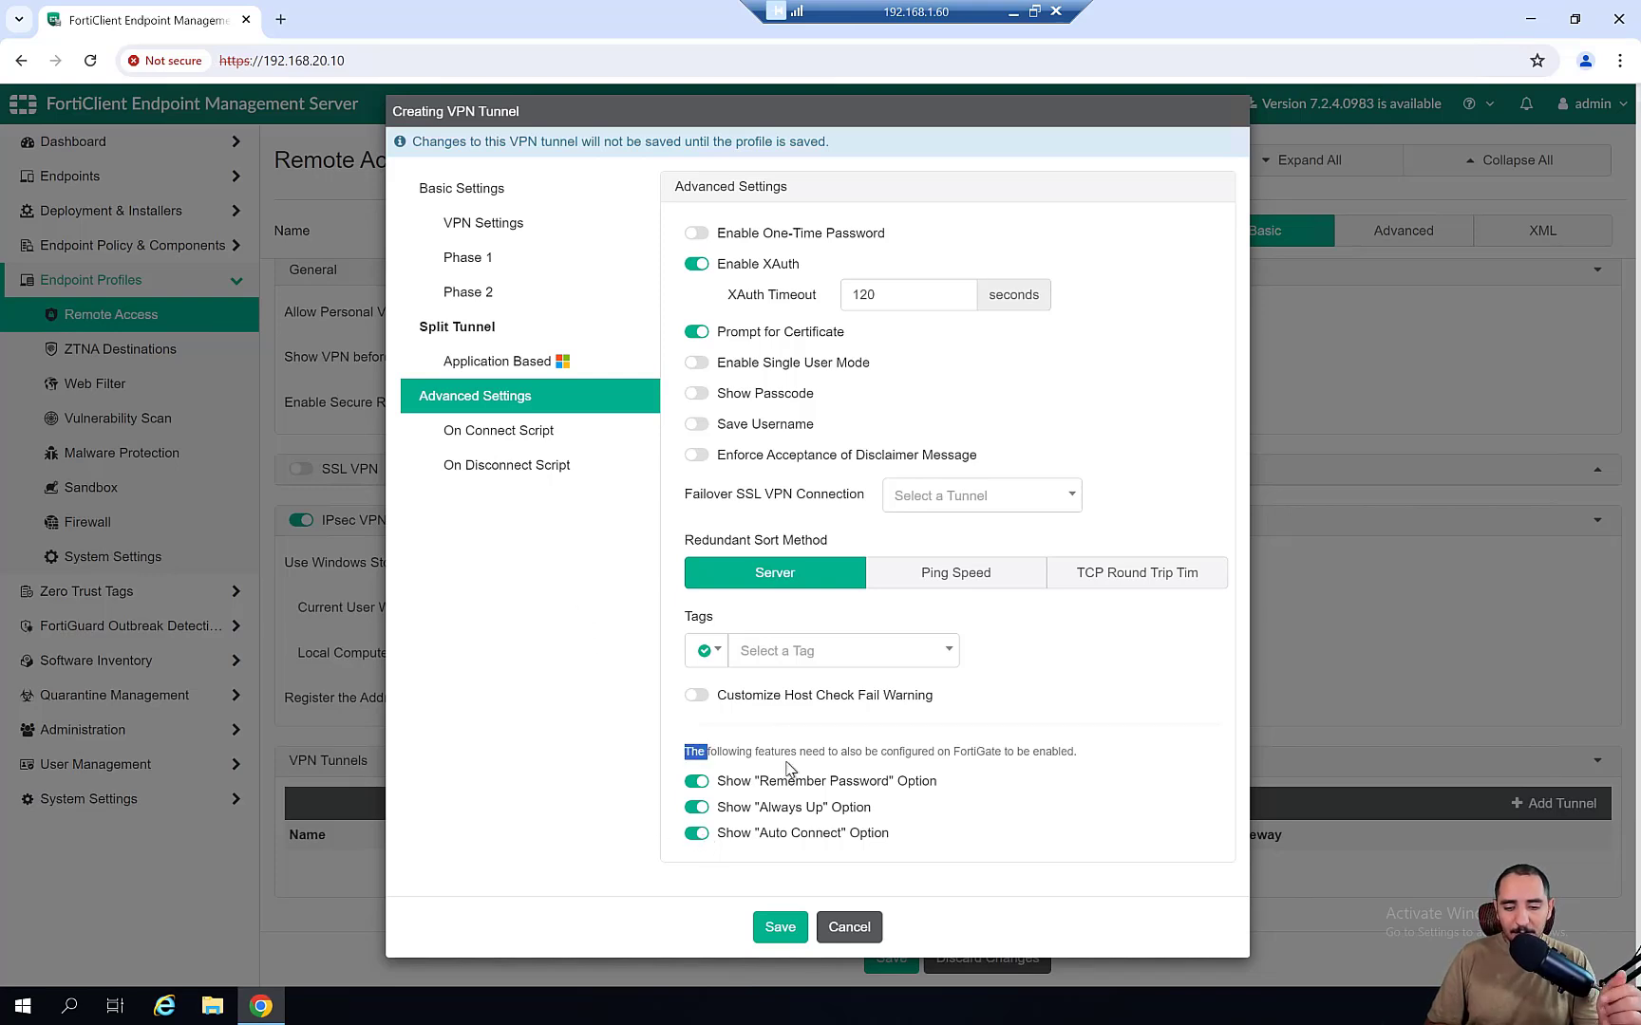
click(726, 754)
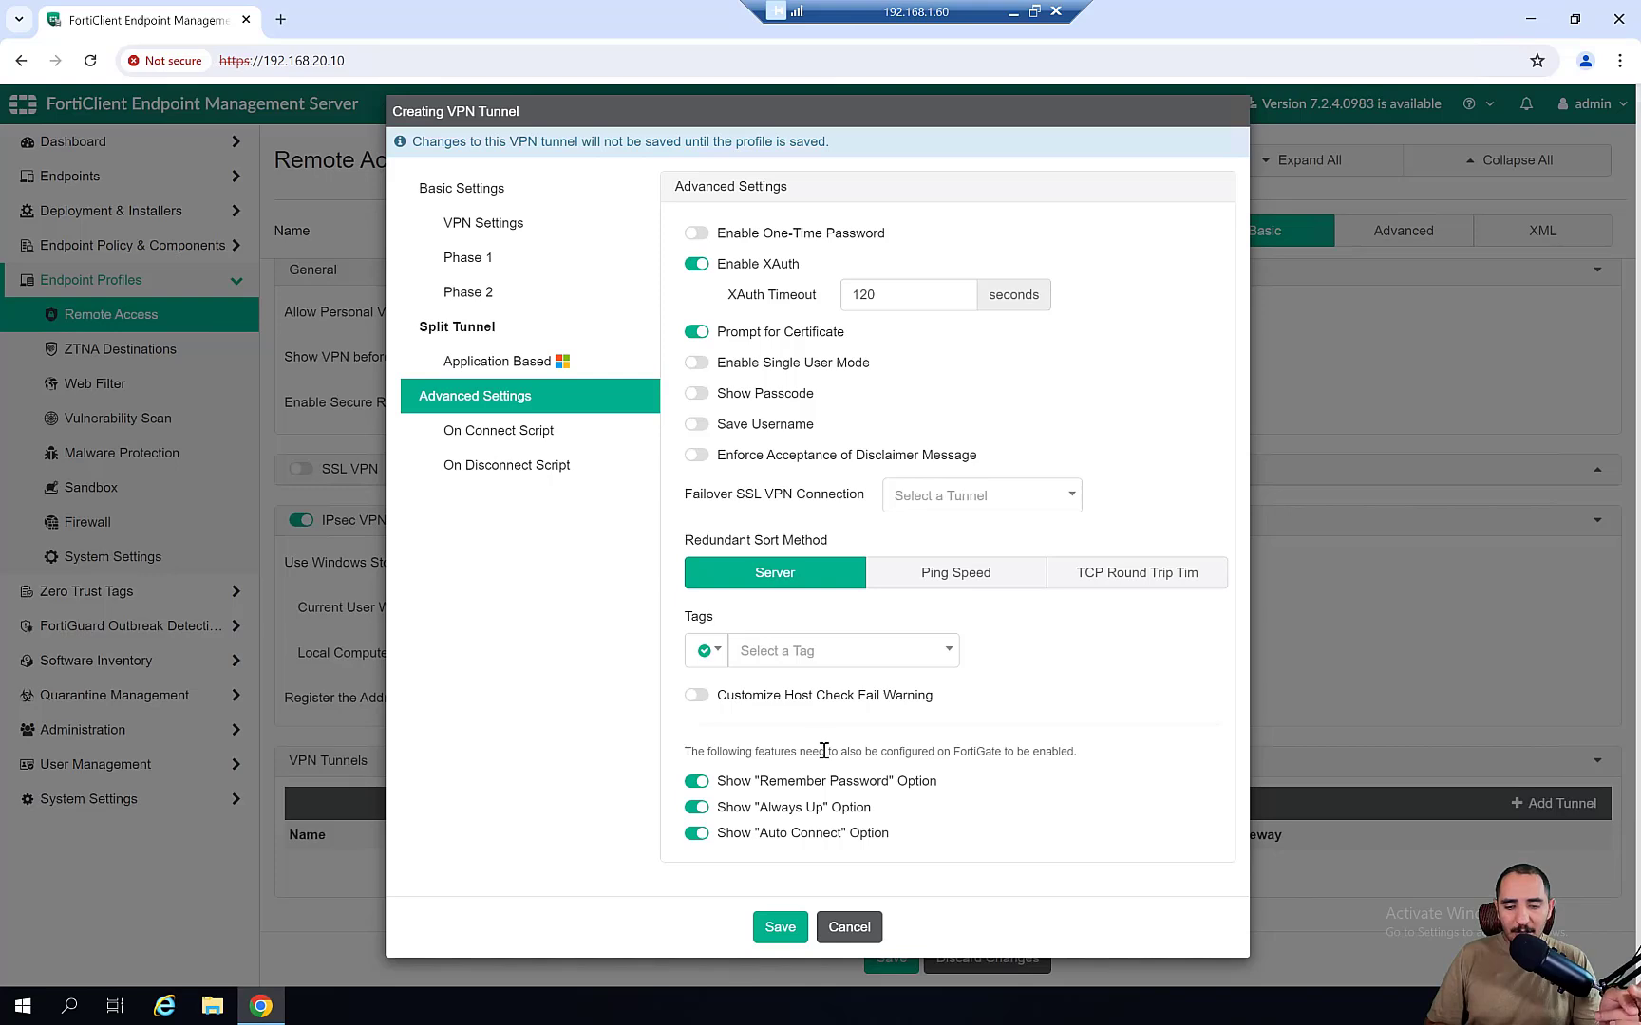
triple_click(980, 754)
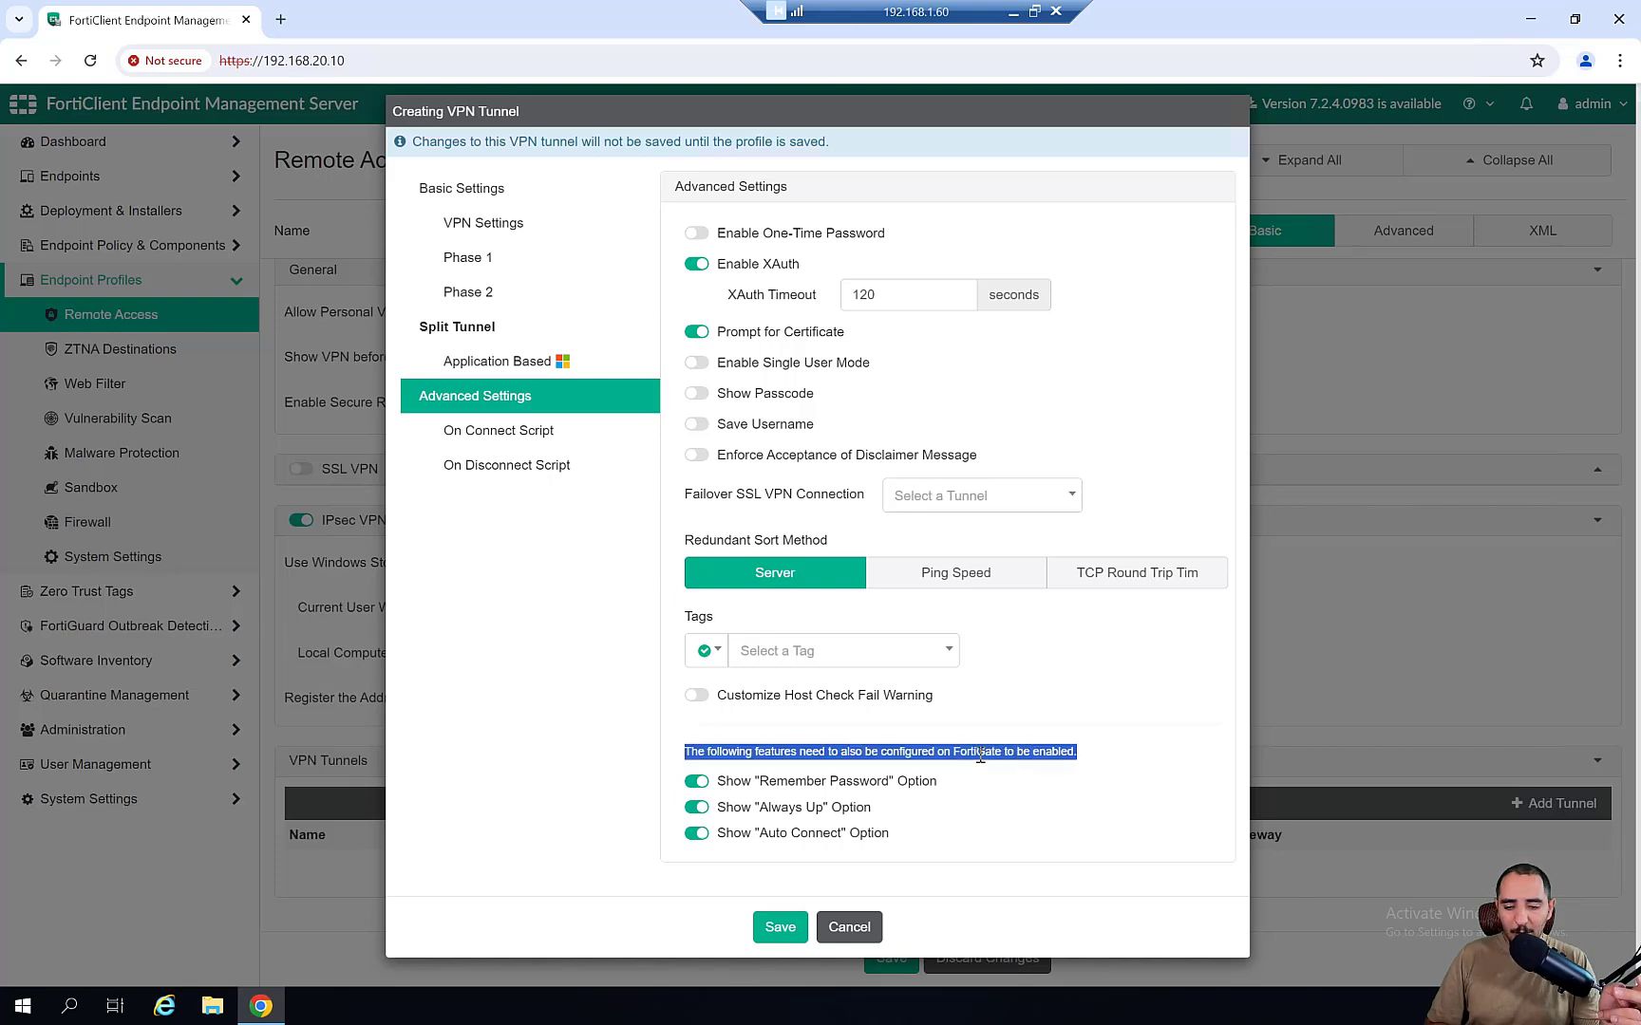
click(662, 732)
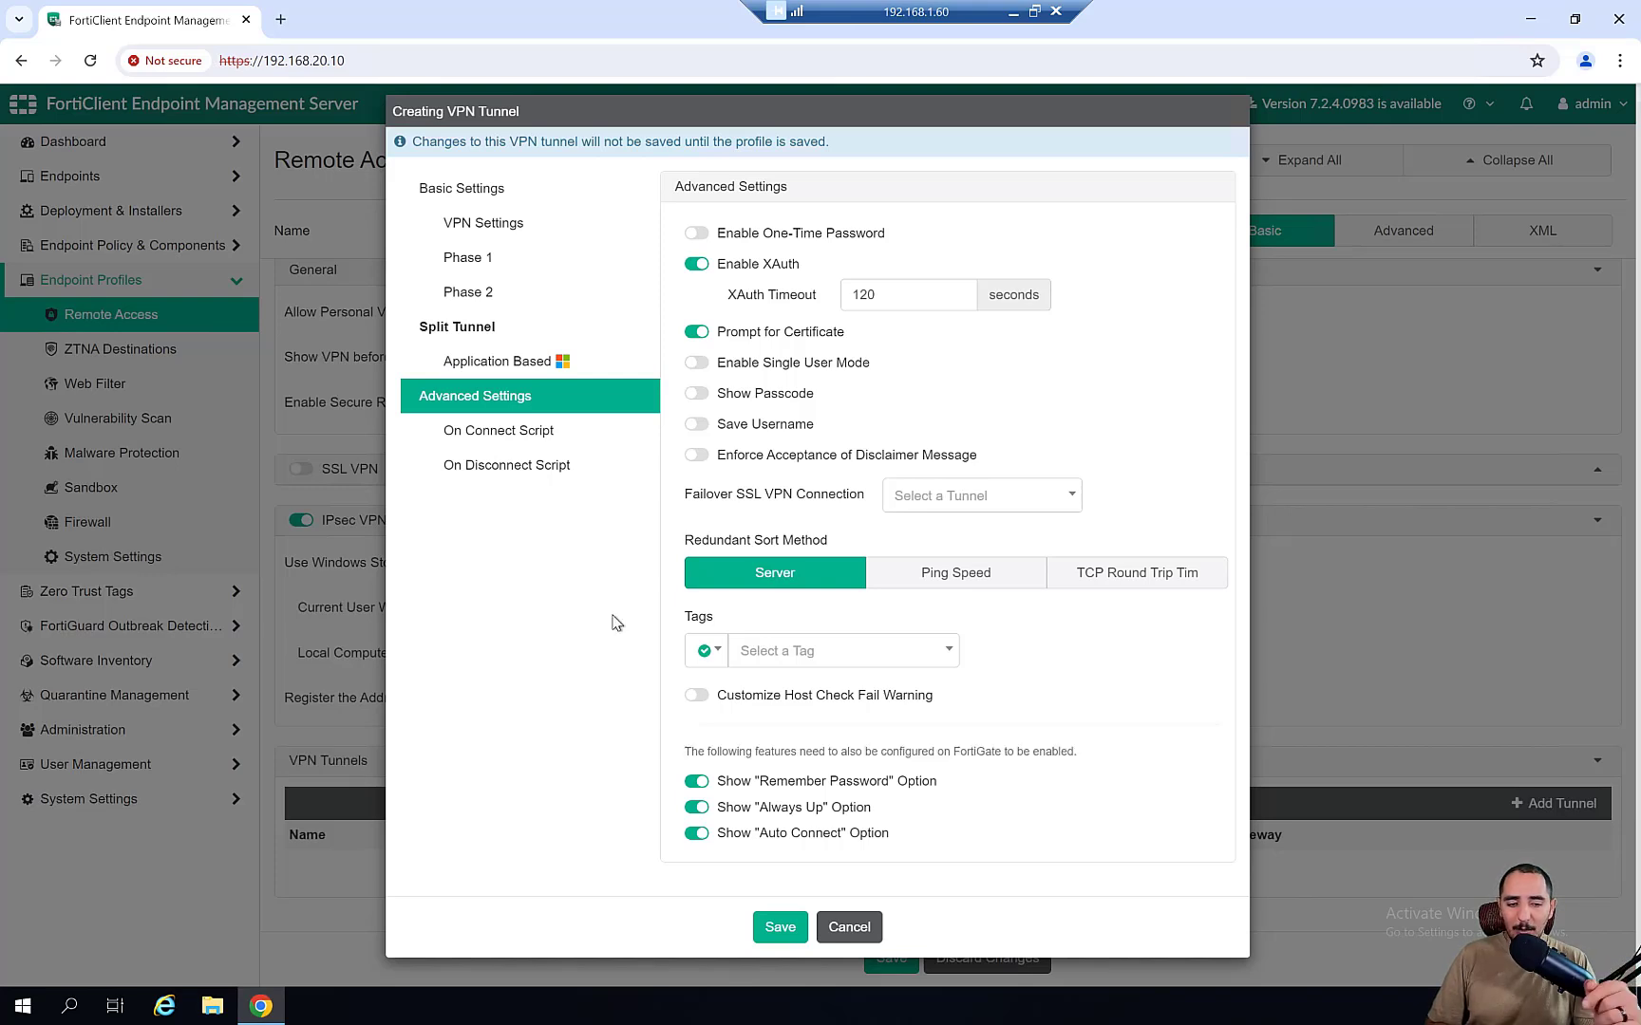
Step: Check the on-connect and on-disconnect script settings, then save the tunnel and Remote-VPN profile
click(528, 433)
click(511, 479)
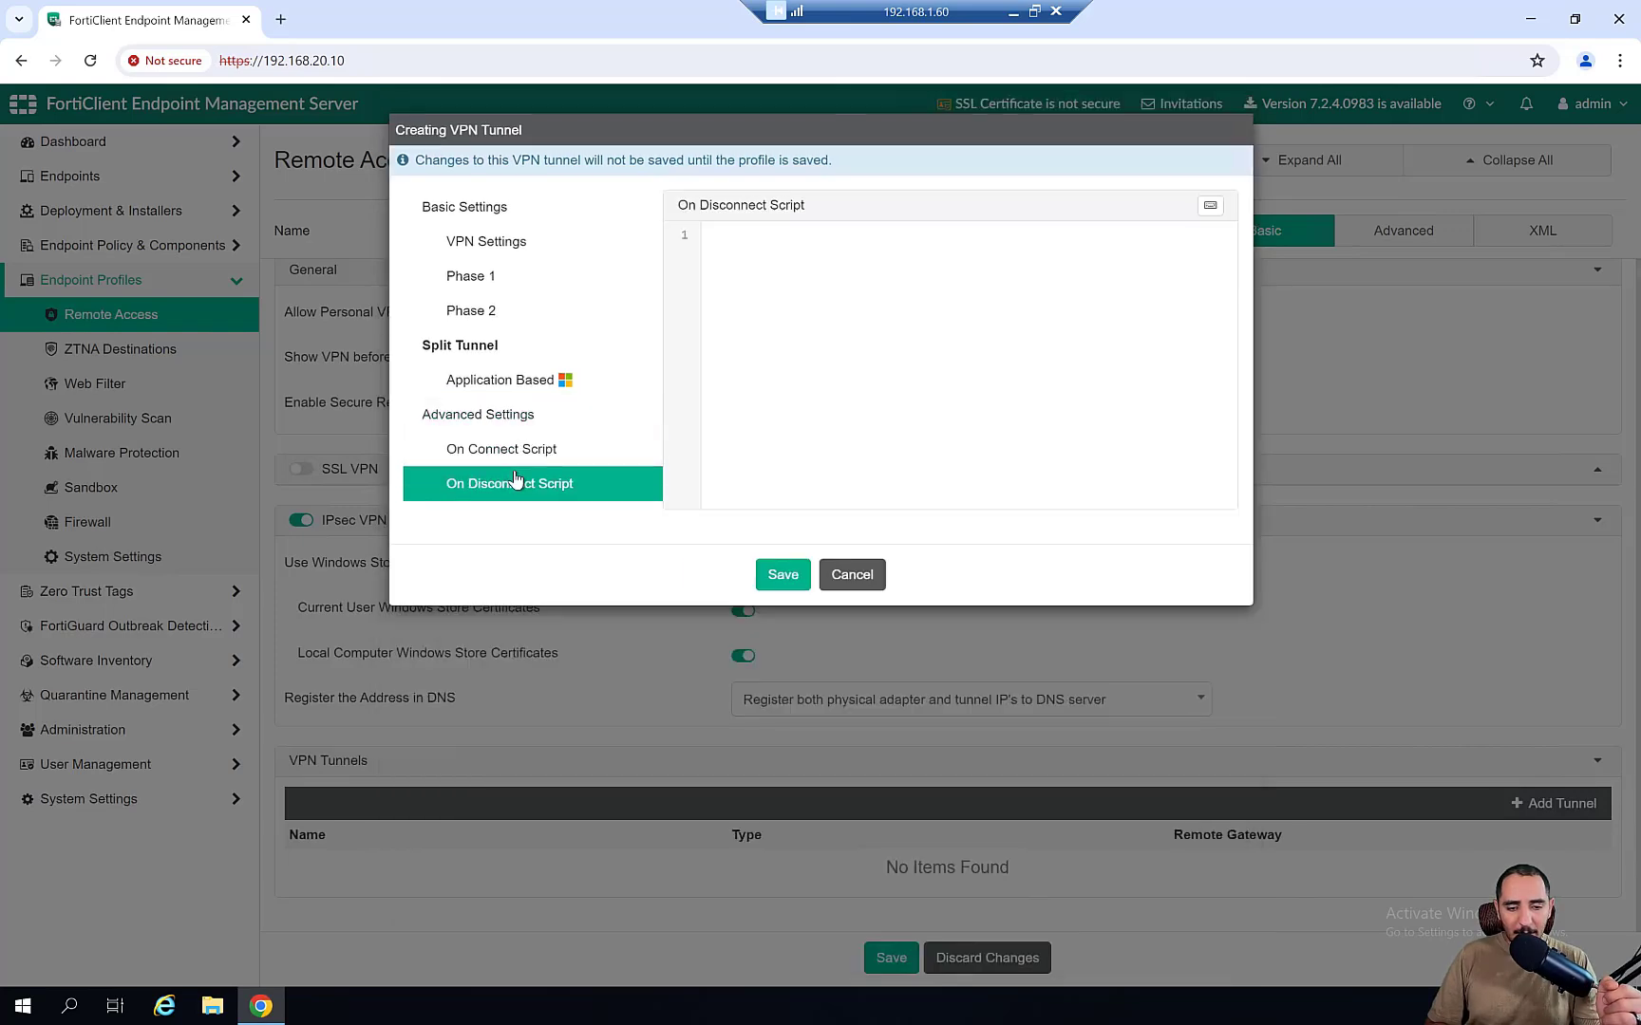
click(783, 573)
click(891, 957)
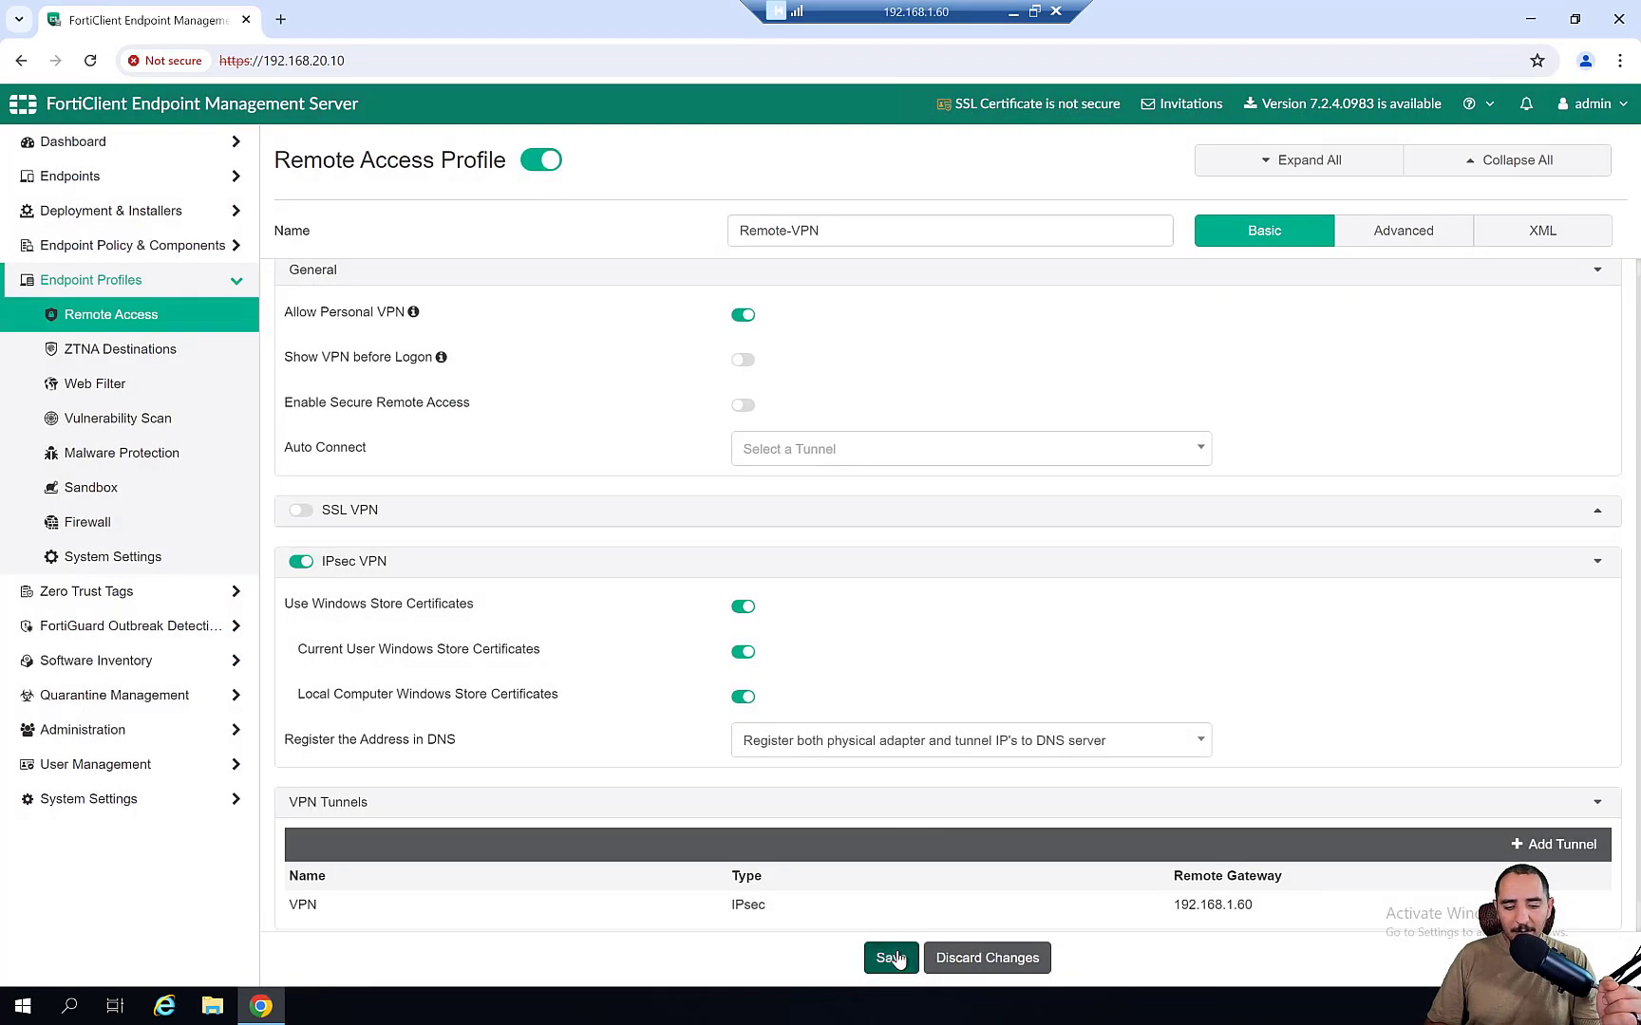
Step: Open the Remote-Internal-Access endpoint policy for editing under Manage Policies
click(118, 250)
click(123, 279)
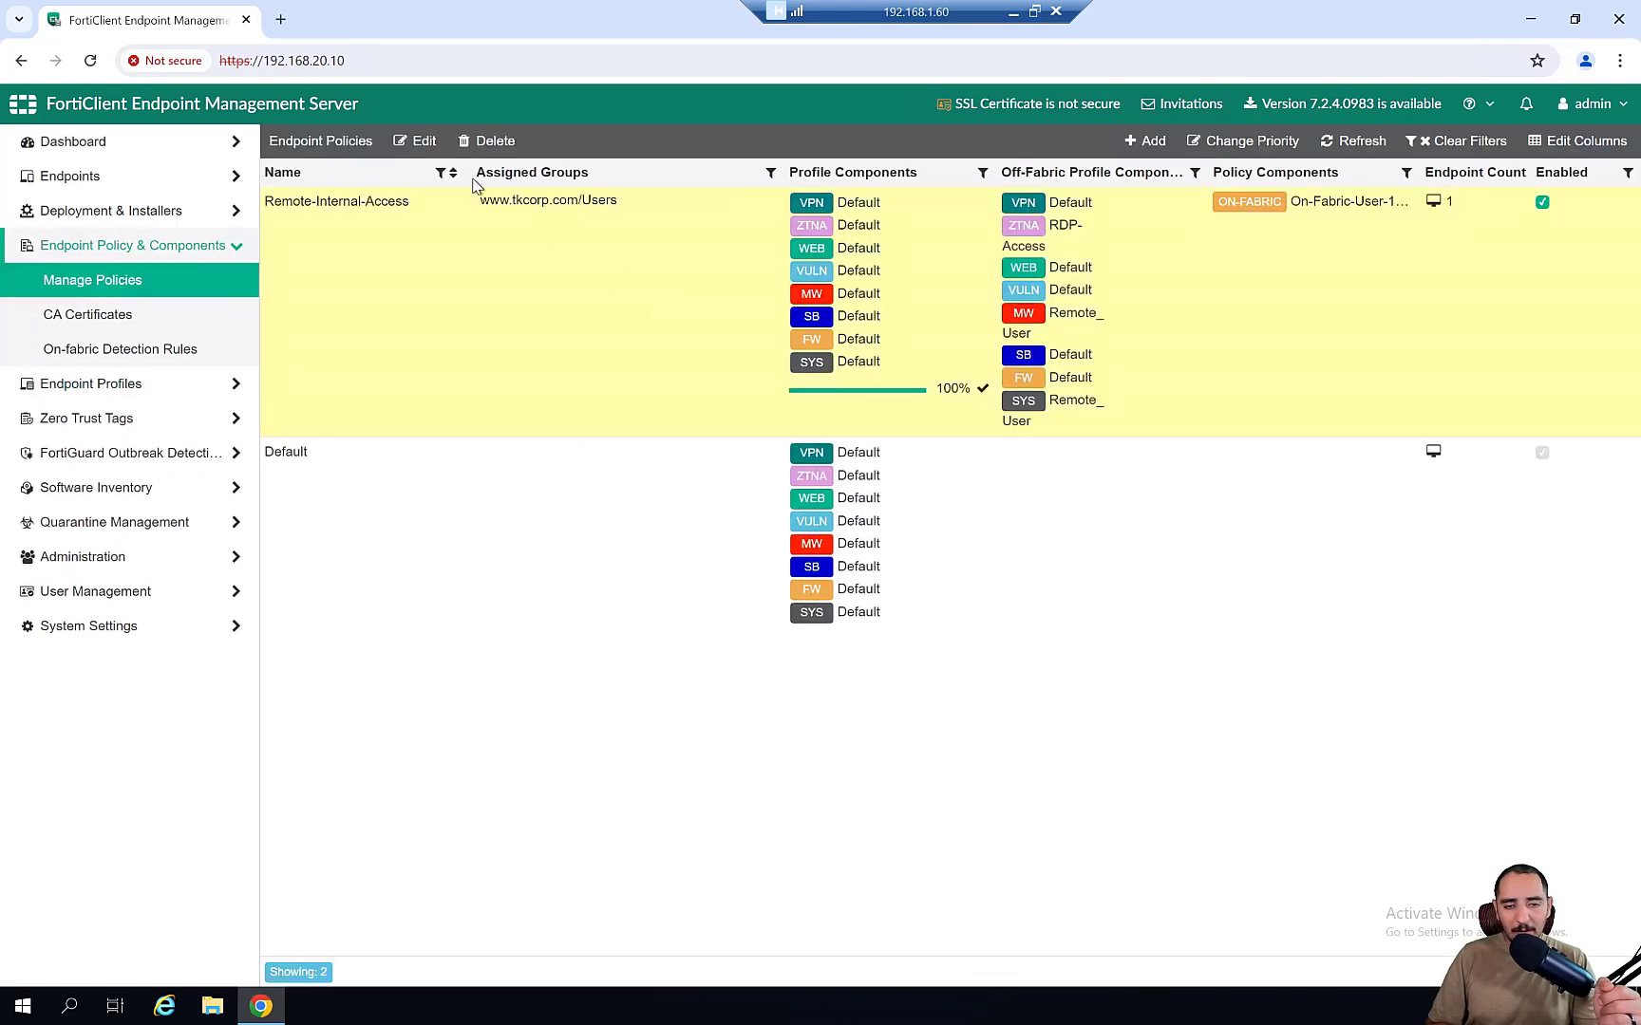
click(404, 140)
Step: Set its off-fabric VPN profile to Remote-VPN, save, and minimize the EMS session
click(872, 465)
click(860, 517)
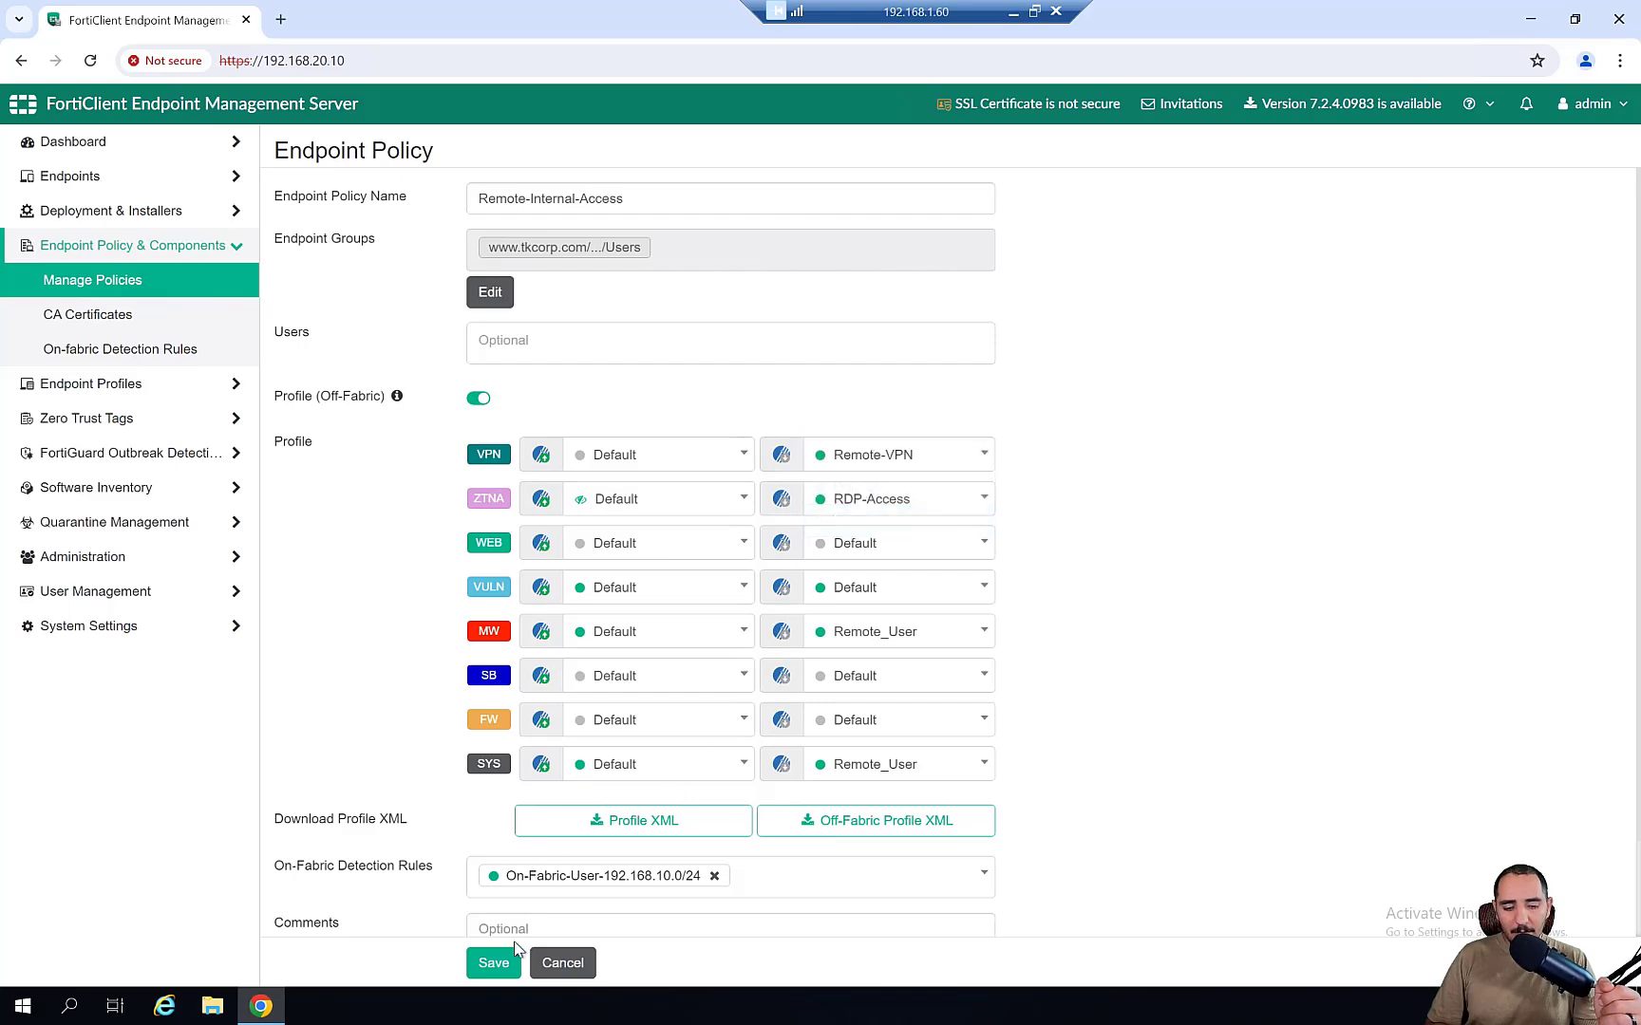
click(494, 963)
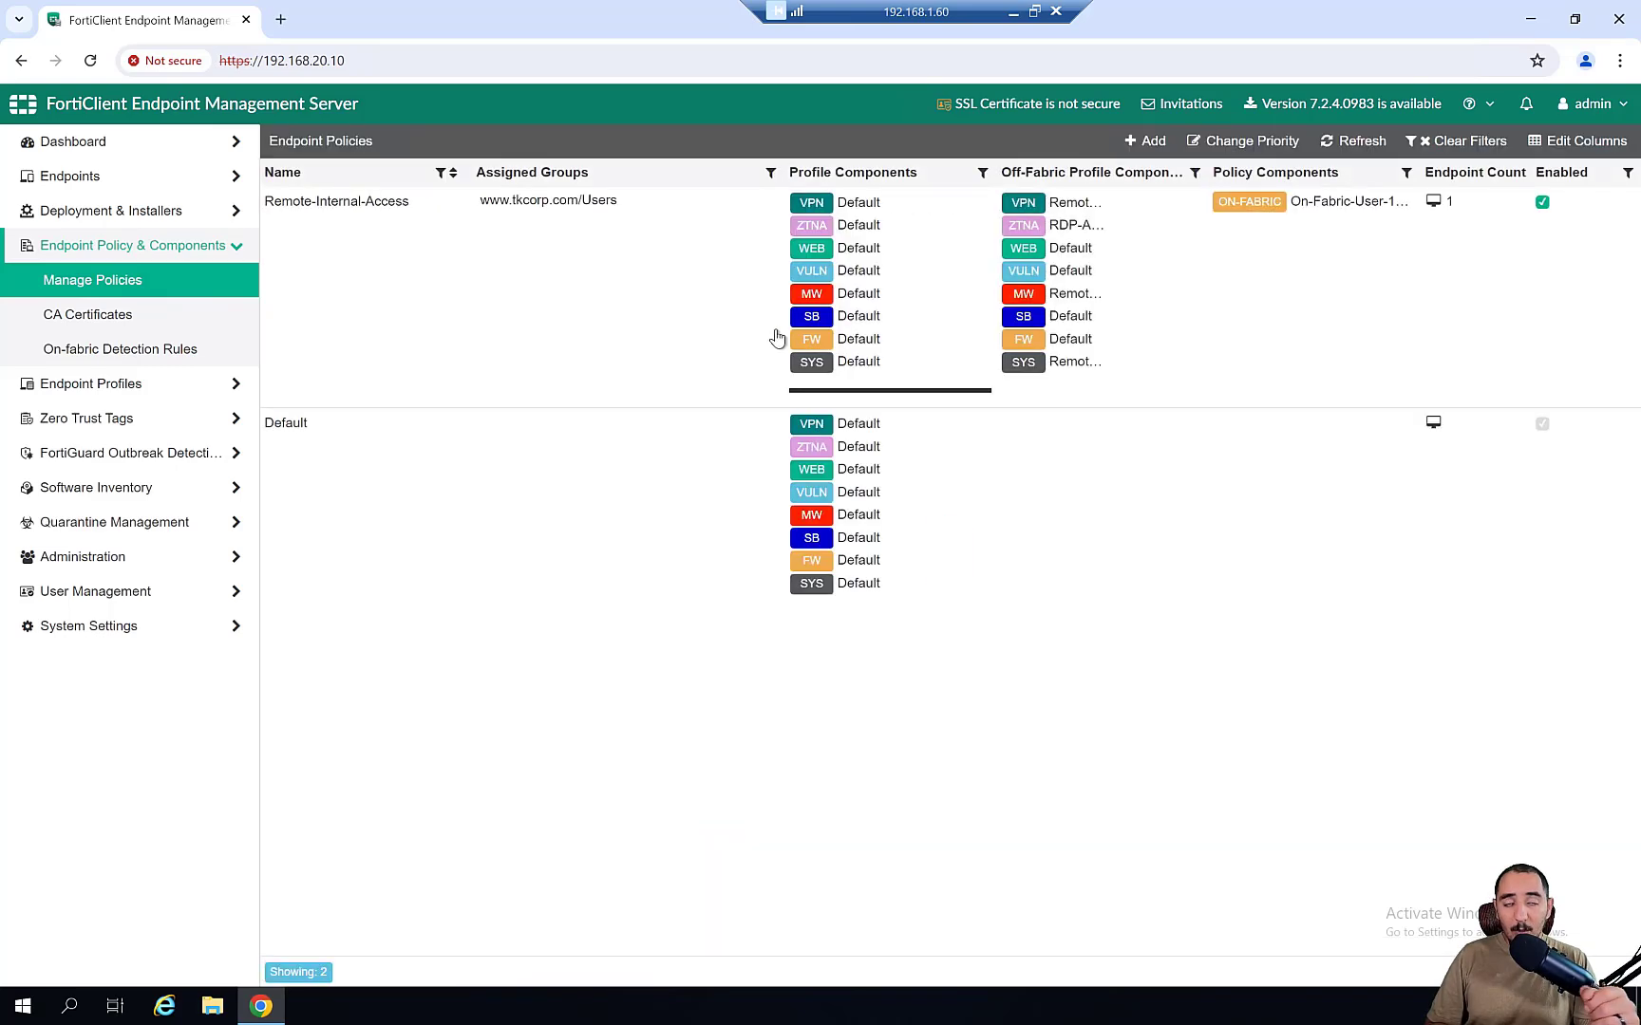
click(1012, 12)
Step: Switch to the 192.168.1.31 client session and check FortiClient's EMS connection details
mouse_move(1152, 1016)
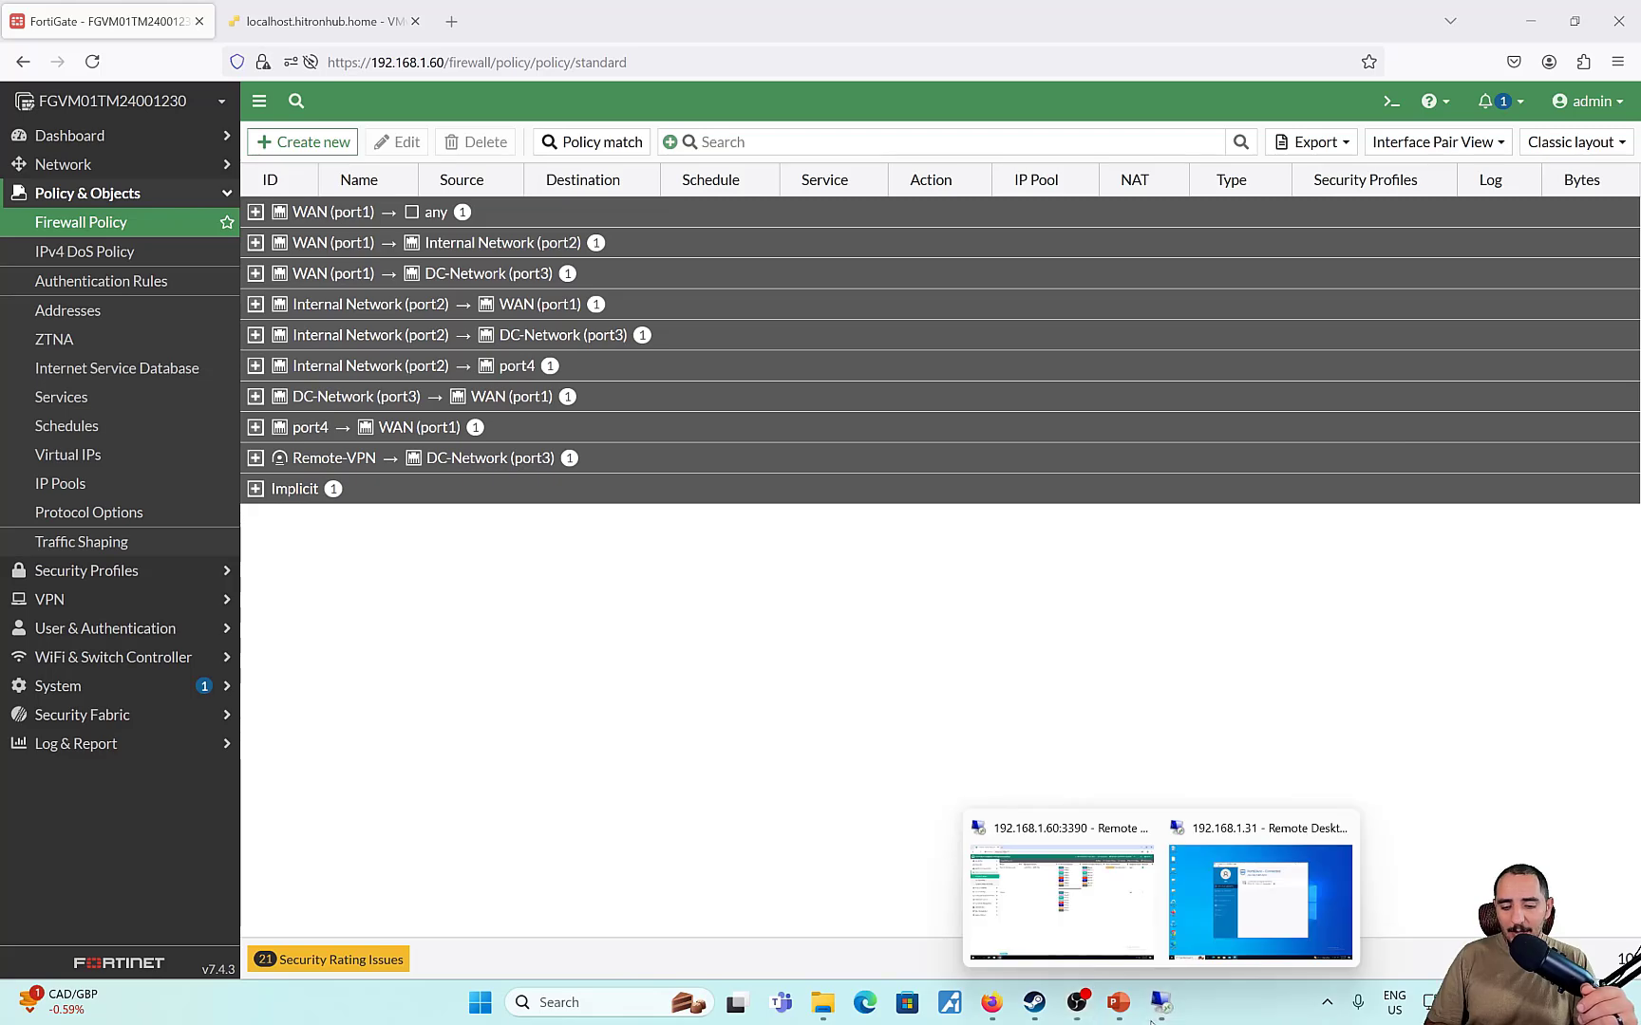
click(1260, 898)
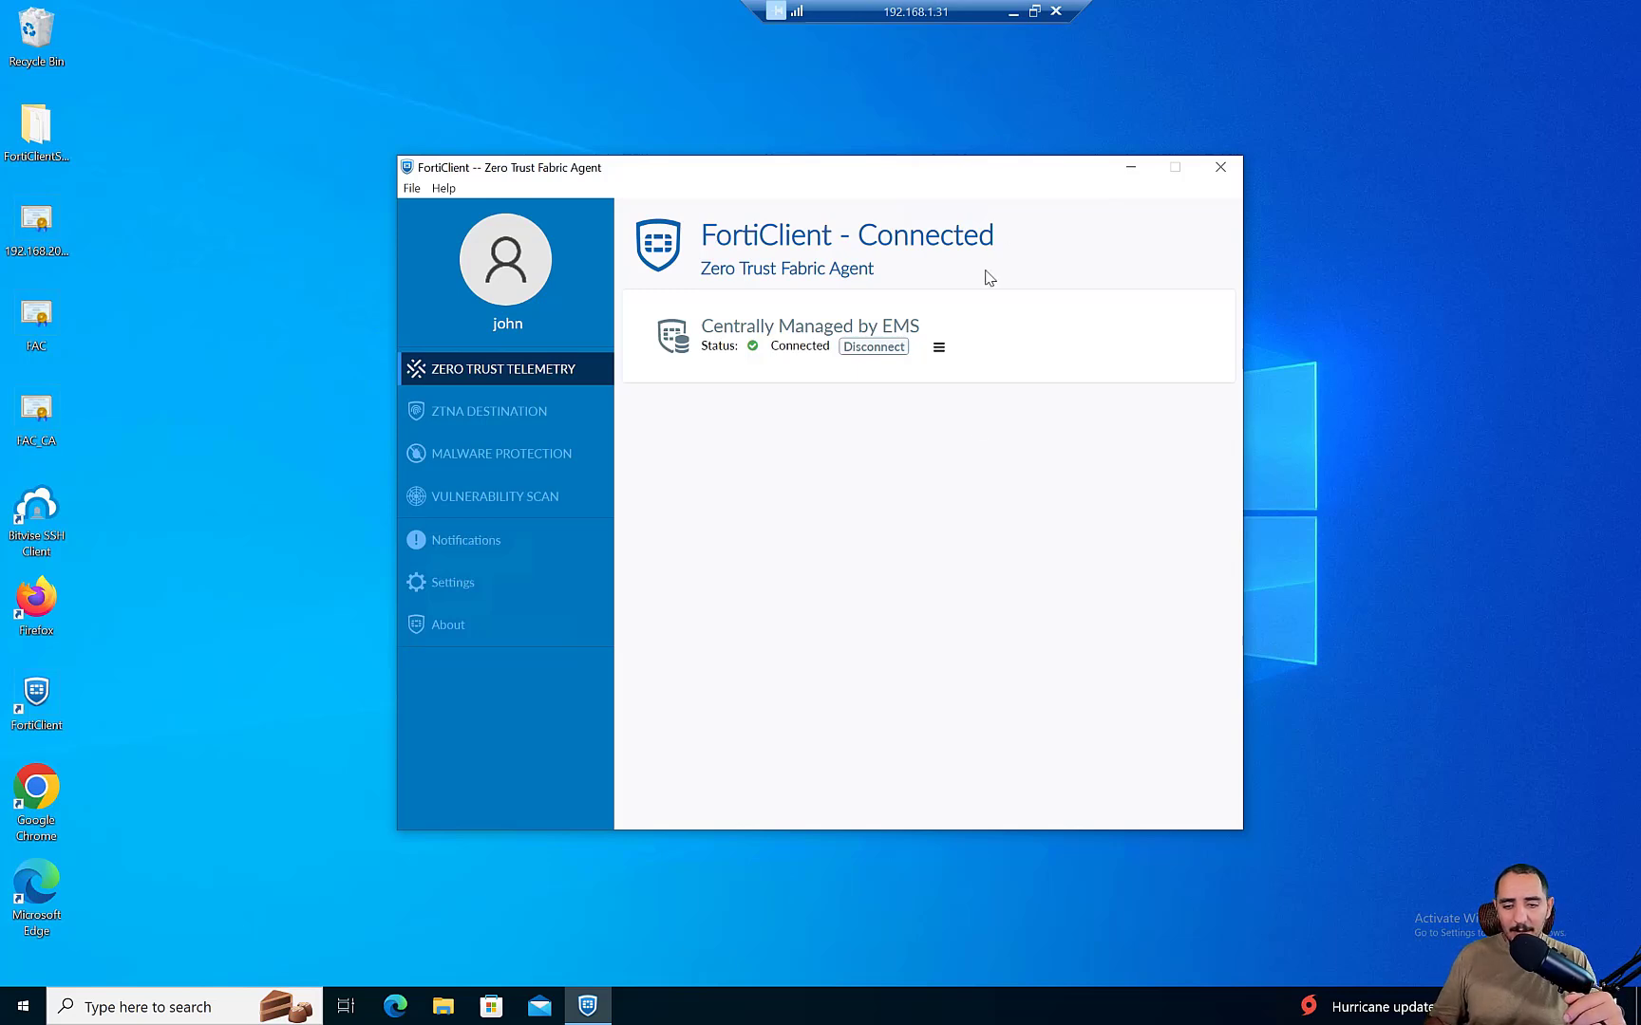
click(938, 346)
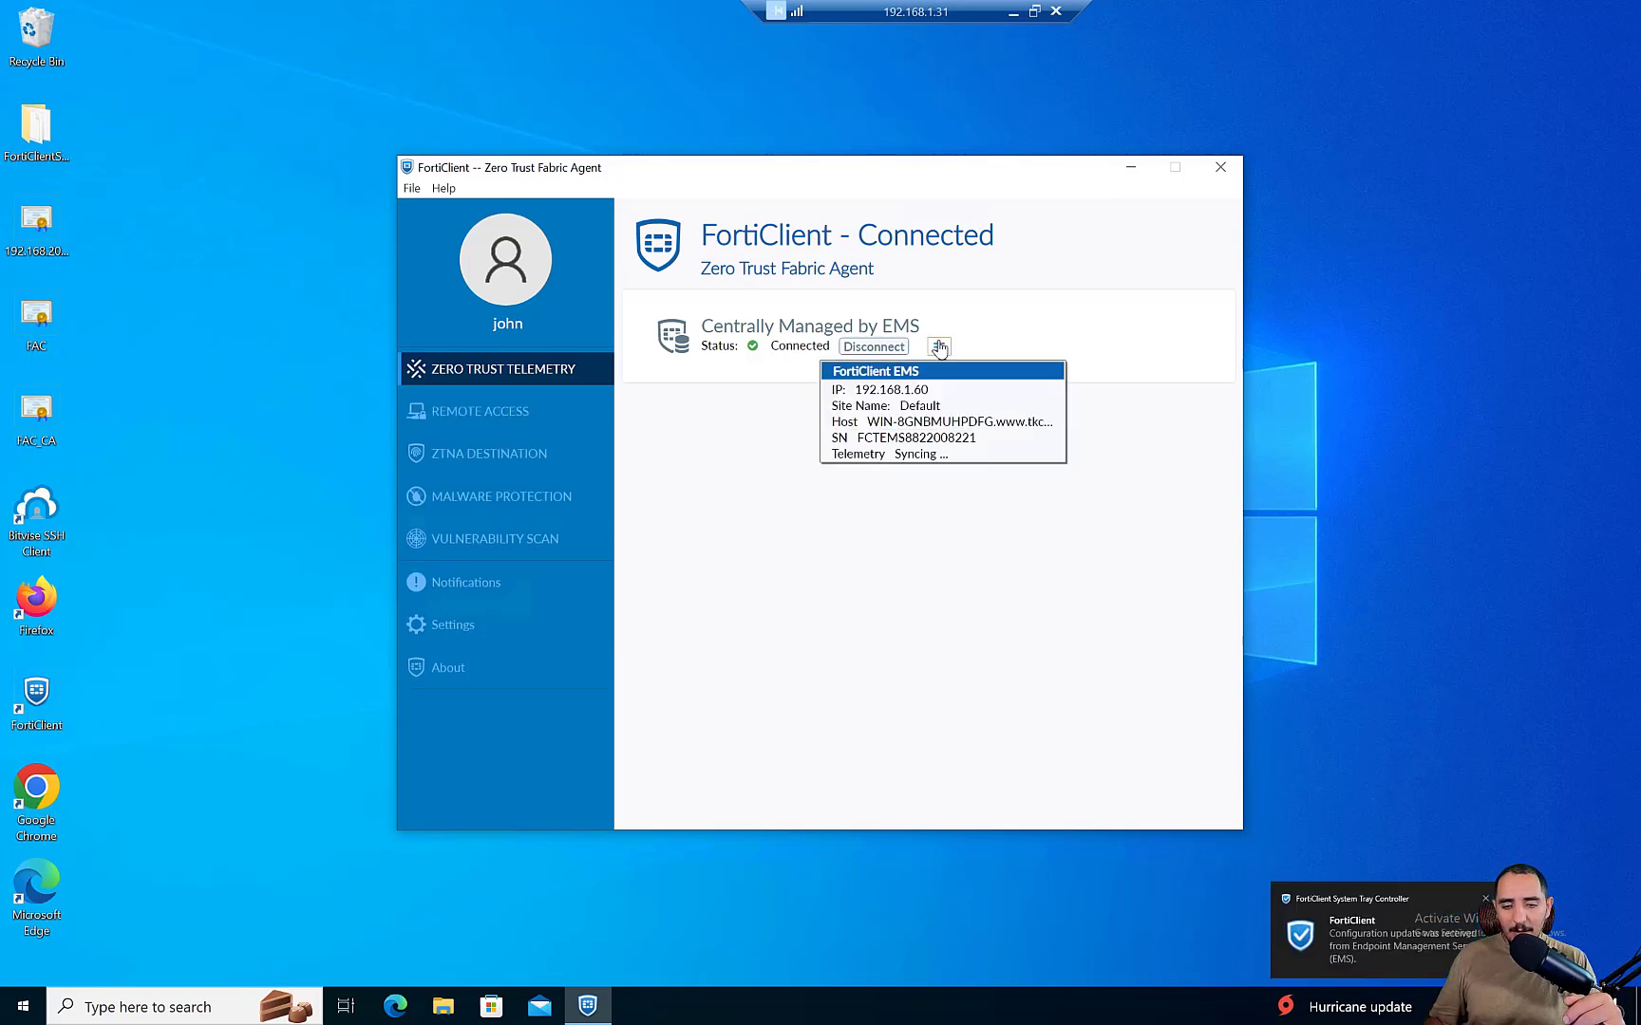
click(1012, 521)
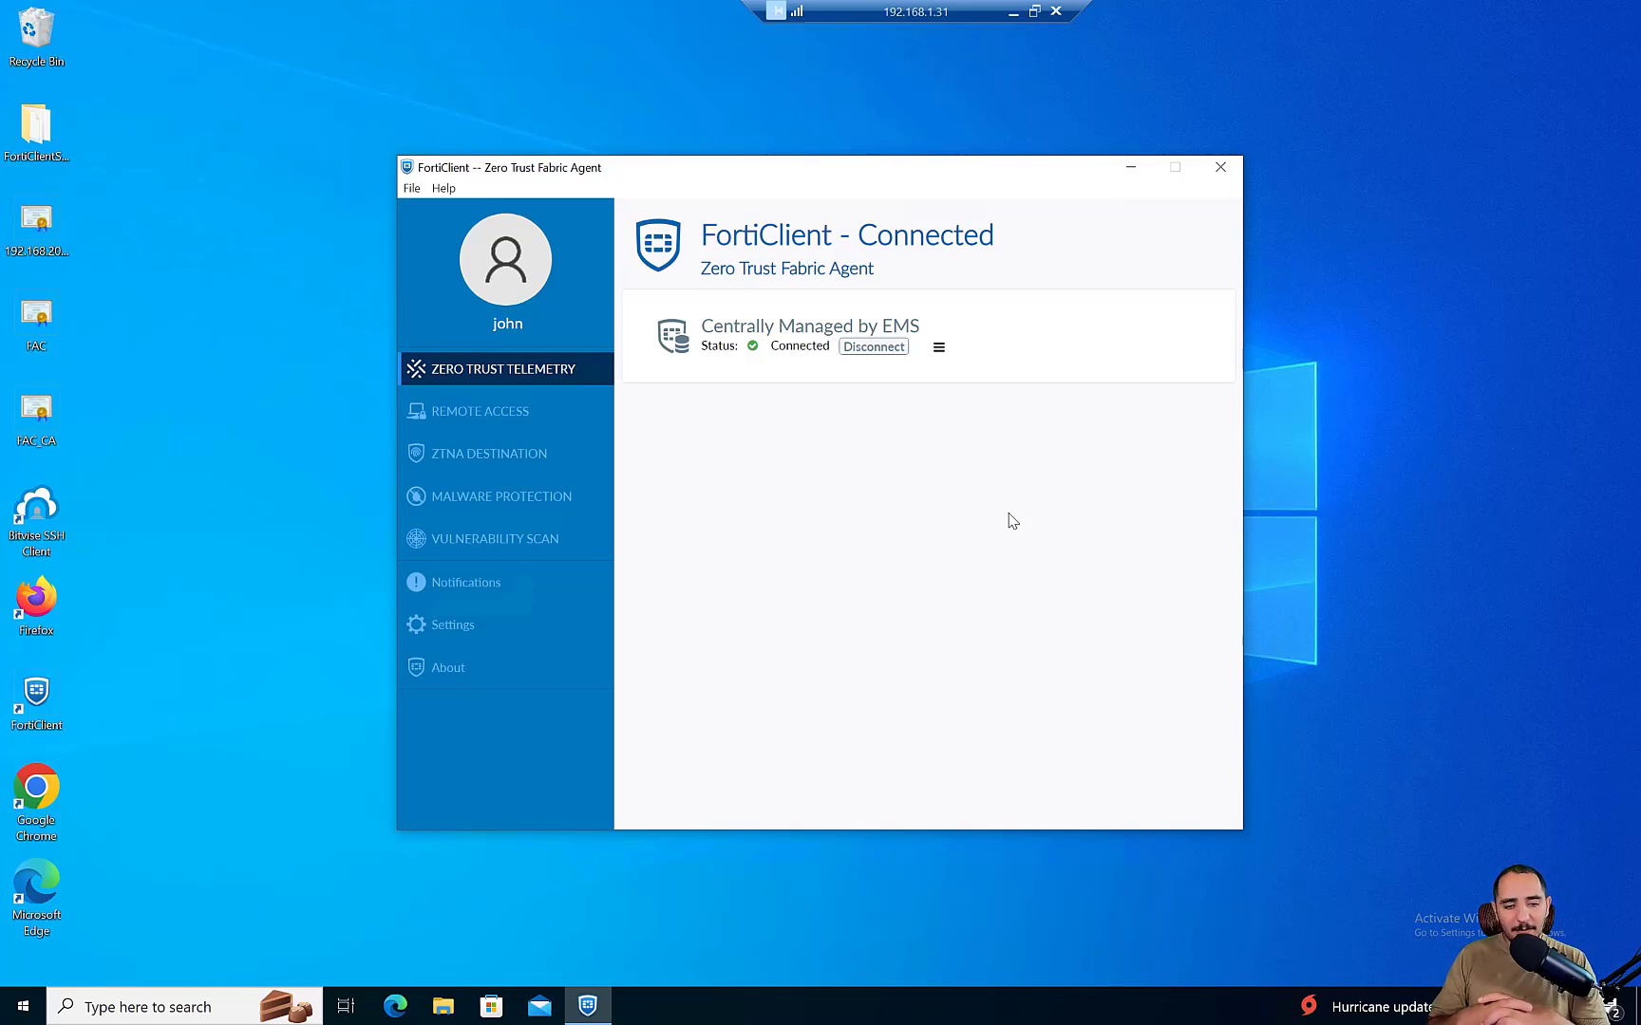
Step: Open Remote Access and review the VPN connection list and connection options, leaving test selected
click(521, 414)
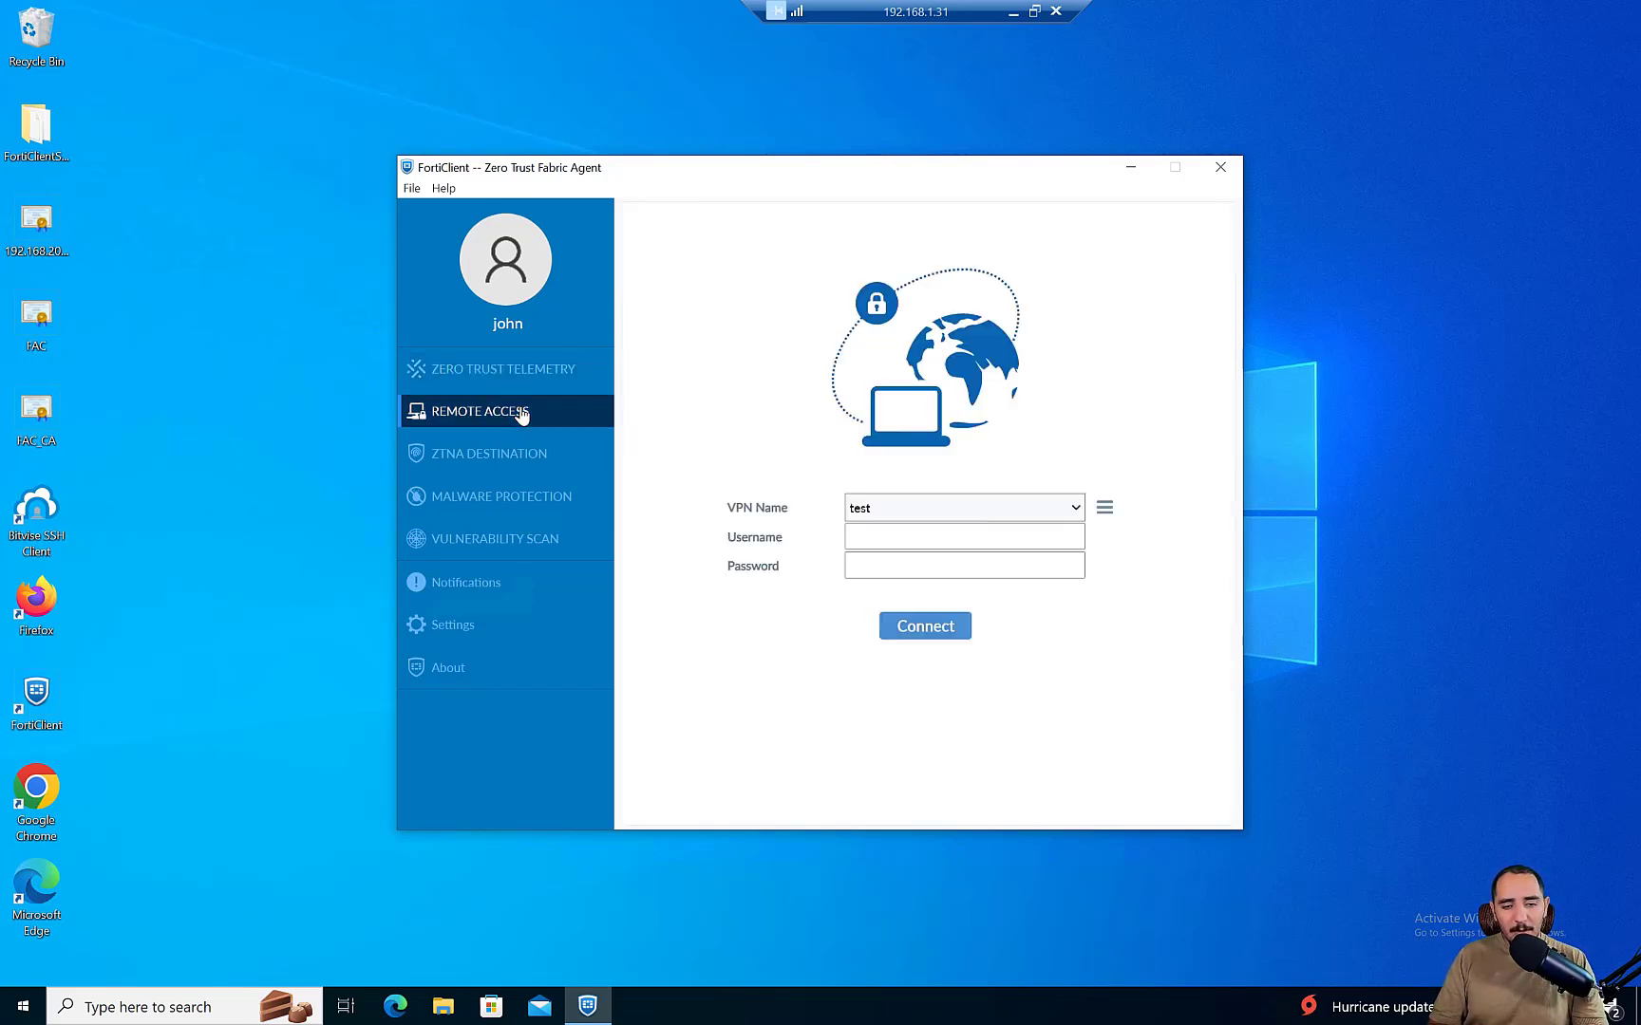
click(978, 511)
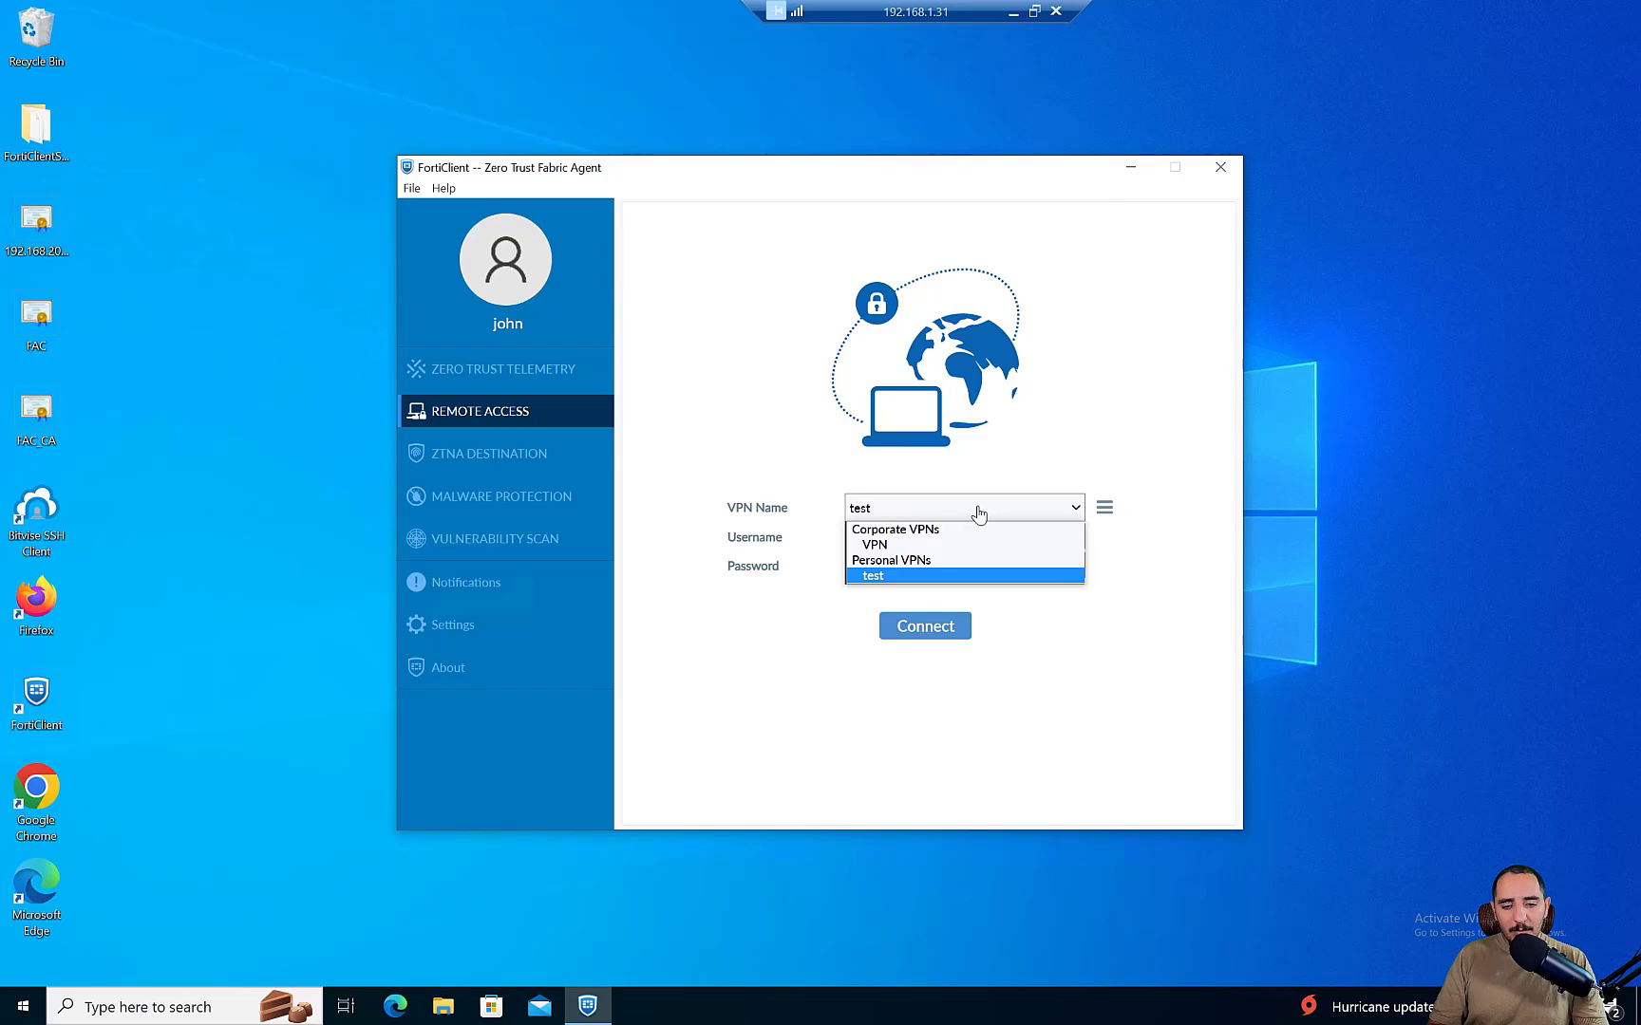
click(704, 440)
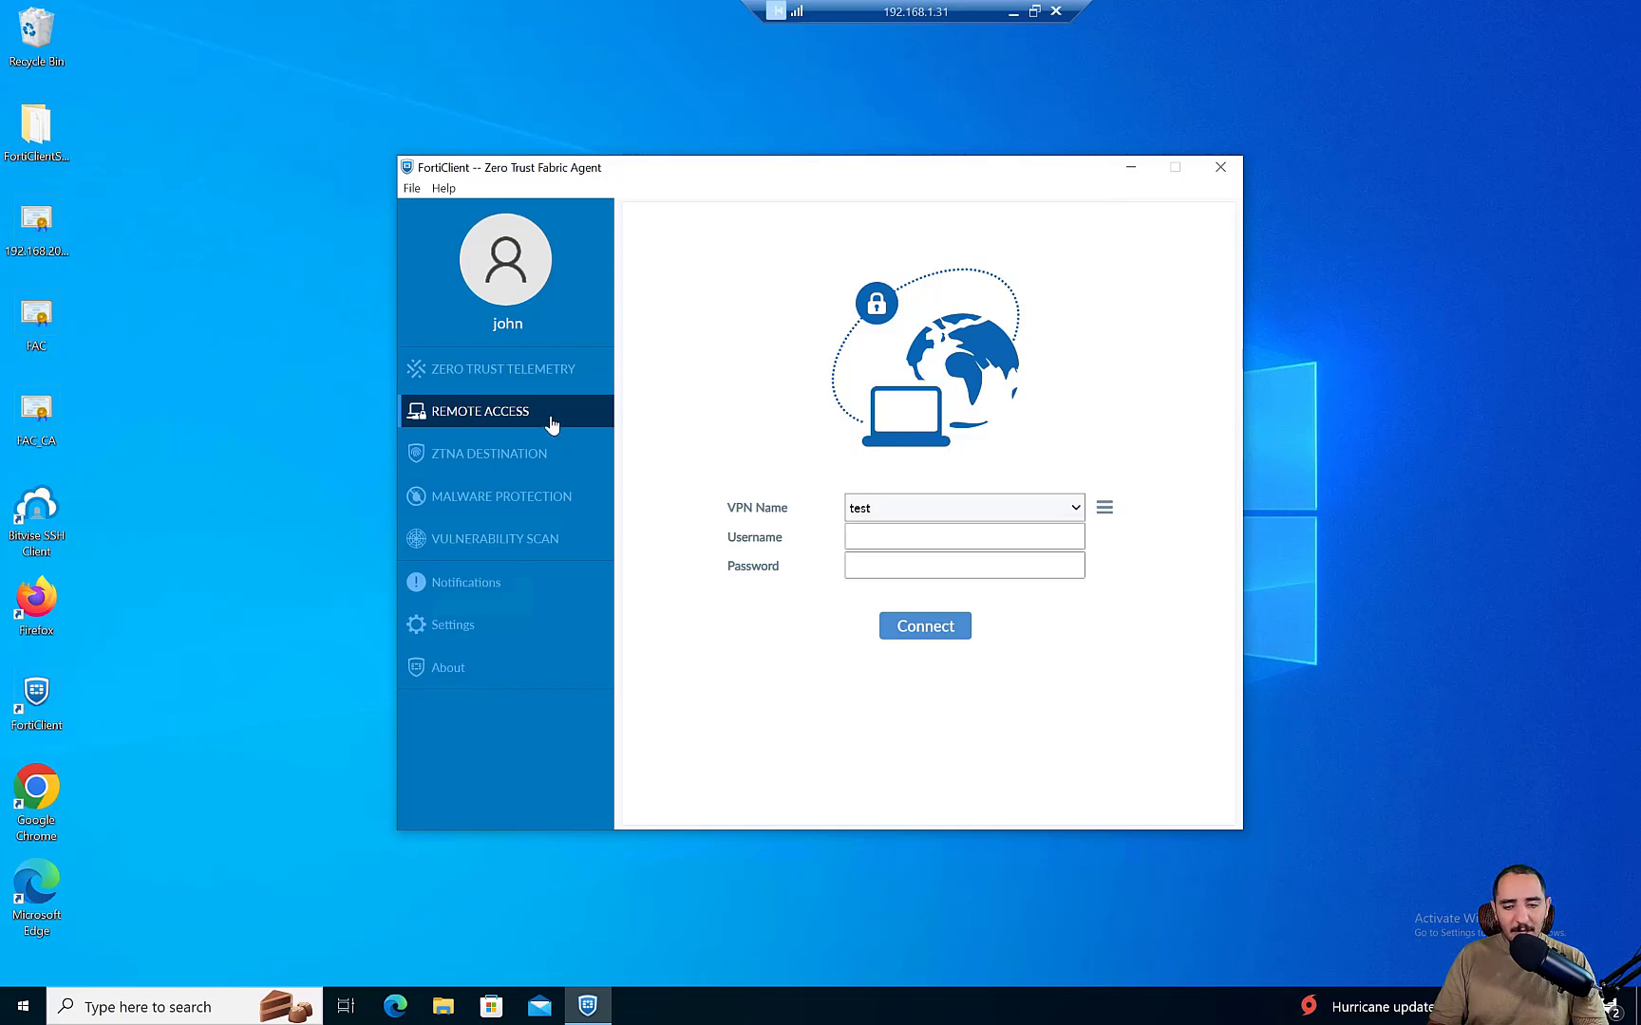
click(1103, 508)
click(946, 461)
Step: Select VPN under Corporate VPNs and place the cursor in the Username field
click(943, 507)
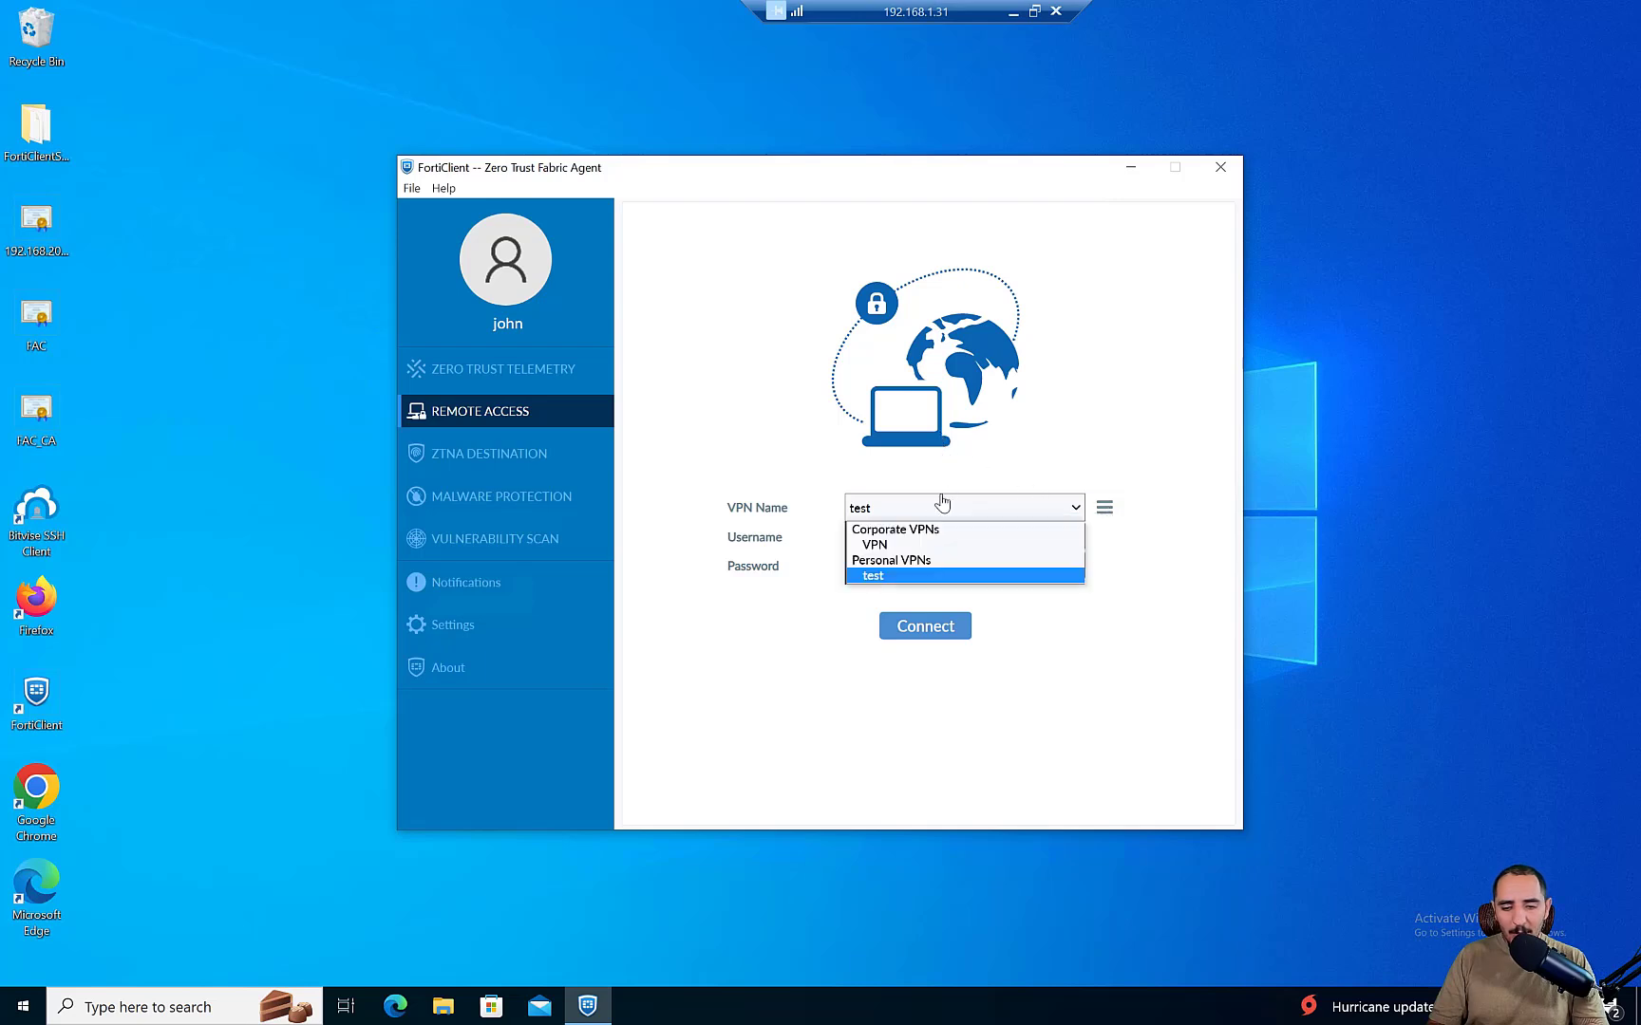
click(888, 549)
click(890, 513)
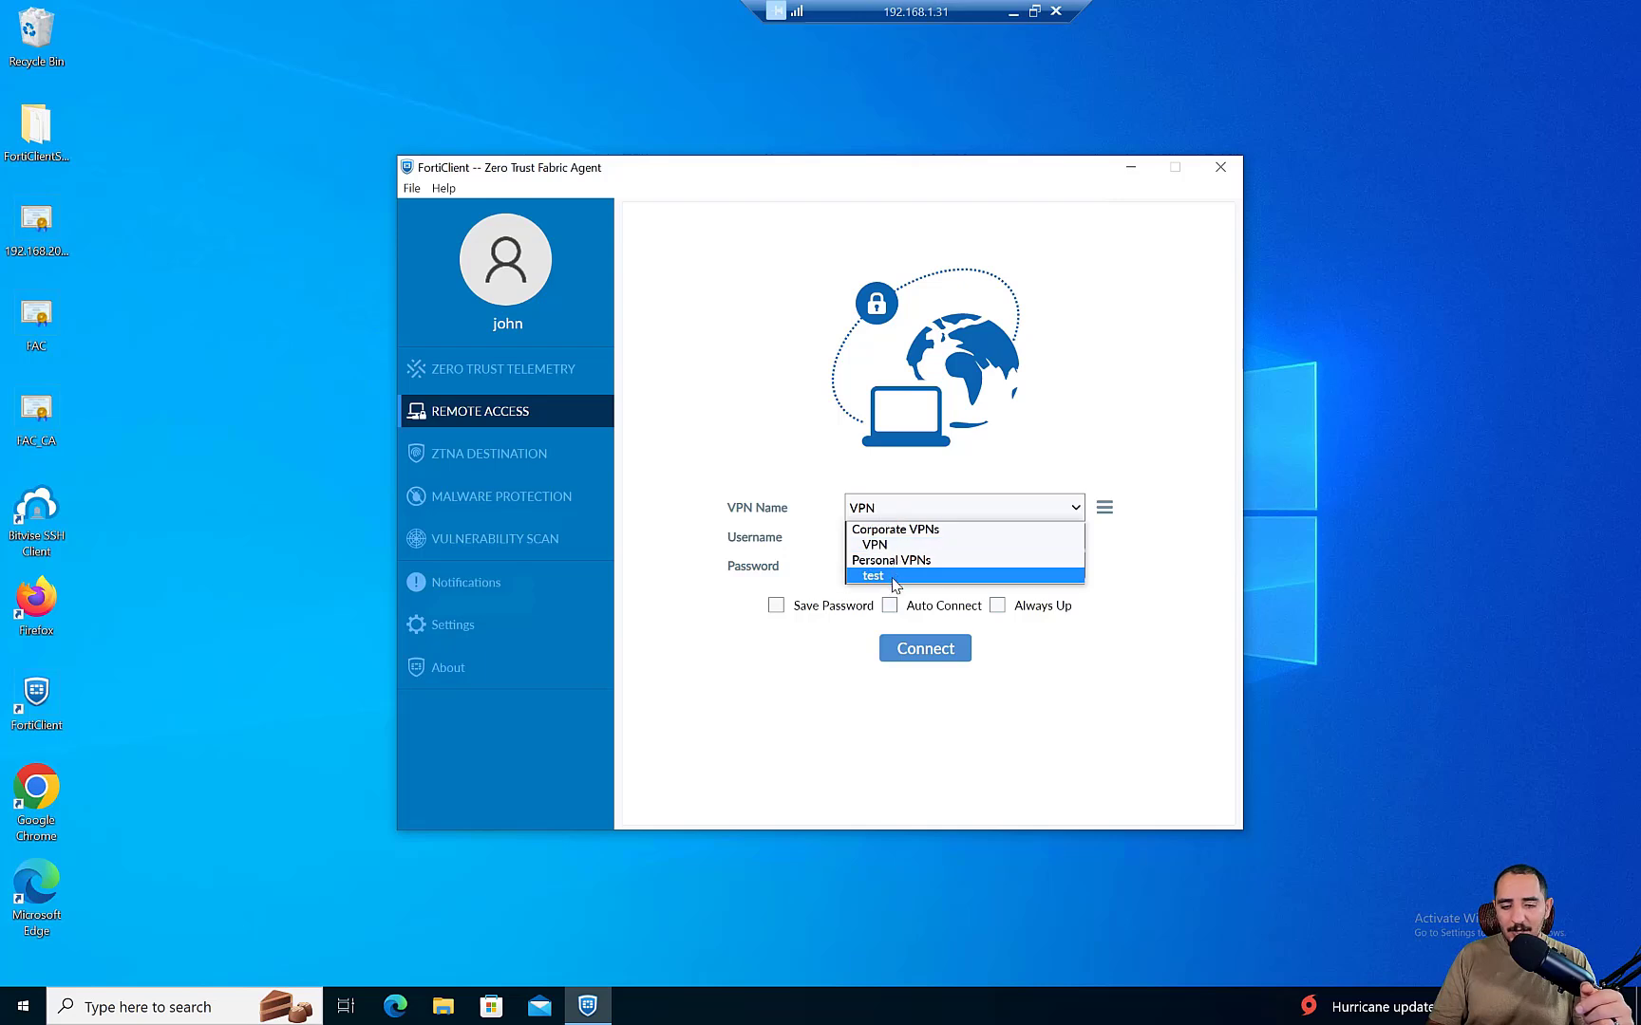
click(900, 549)
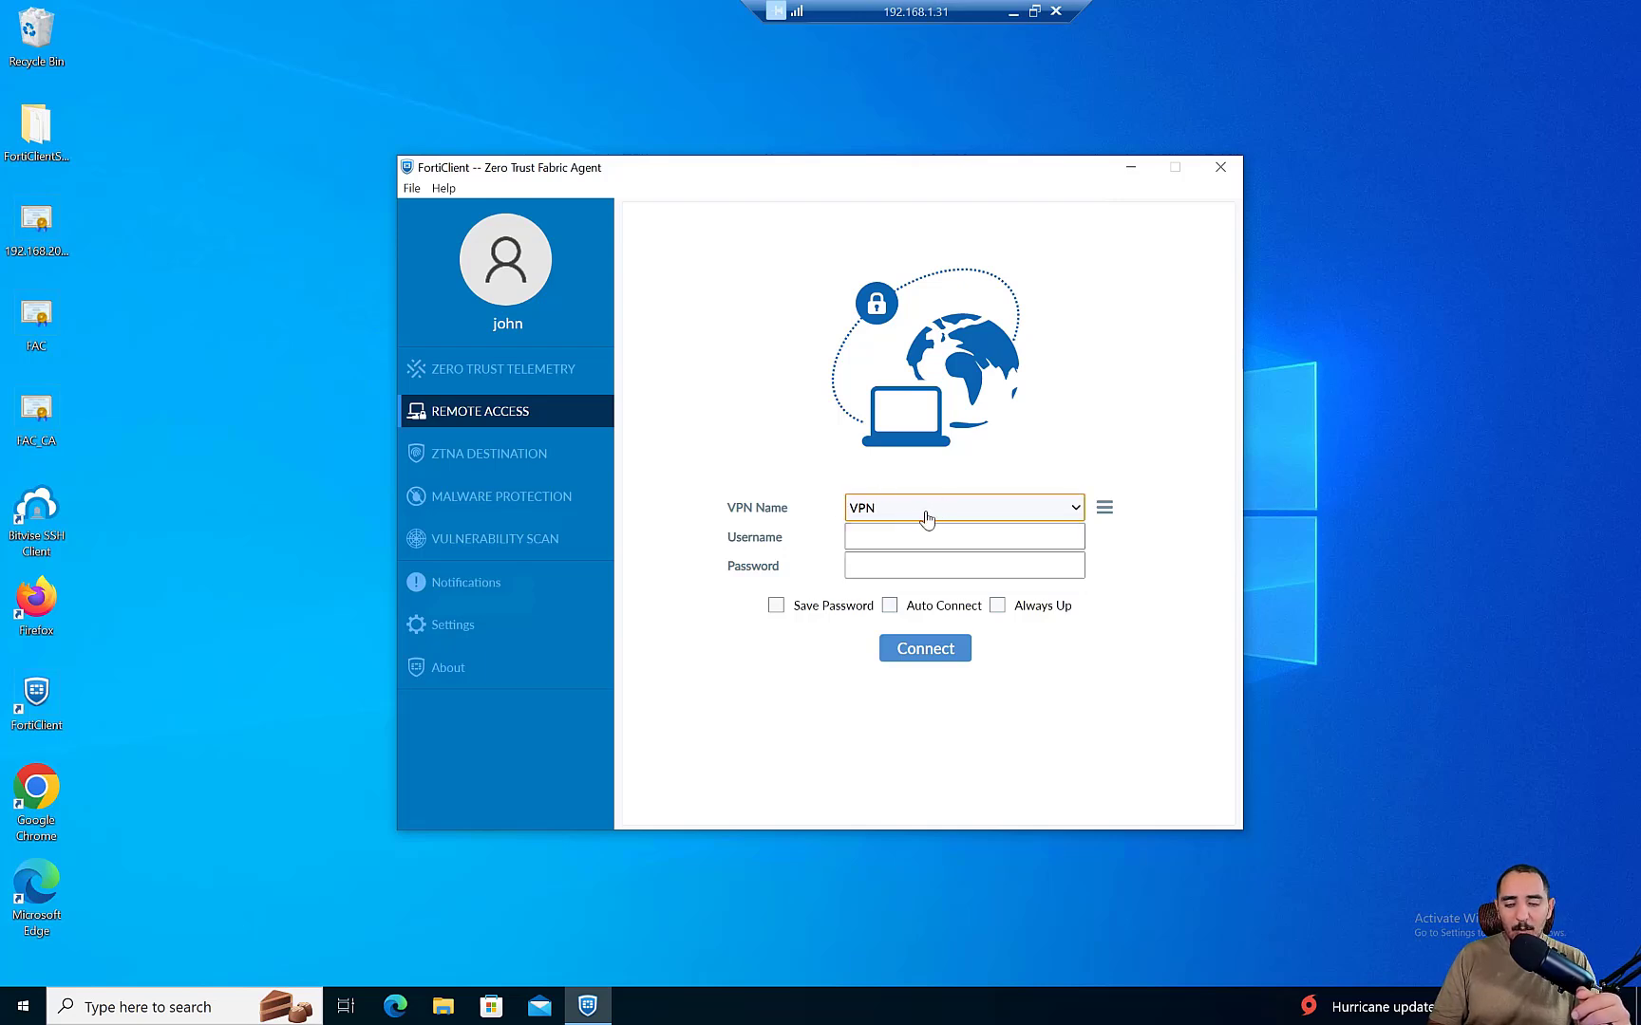
click(912, 548)
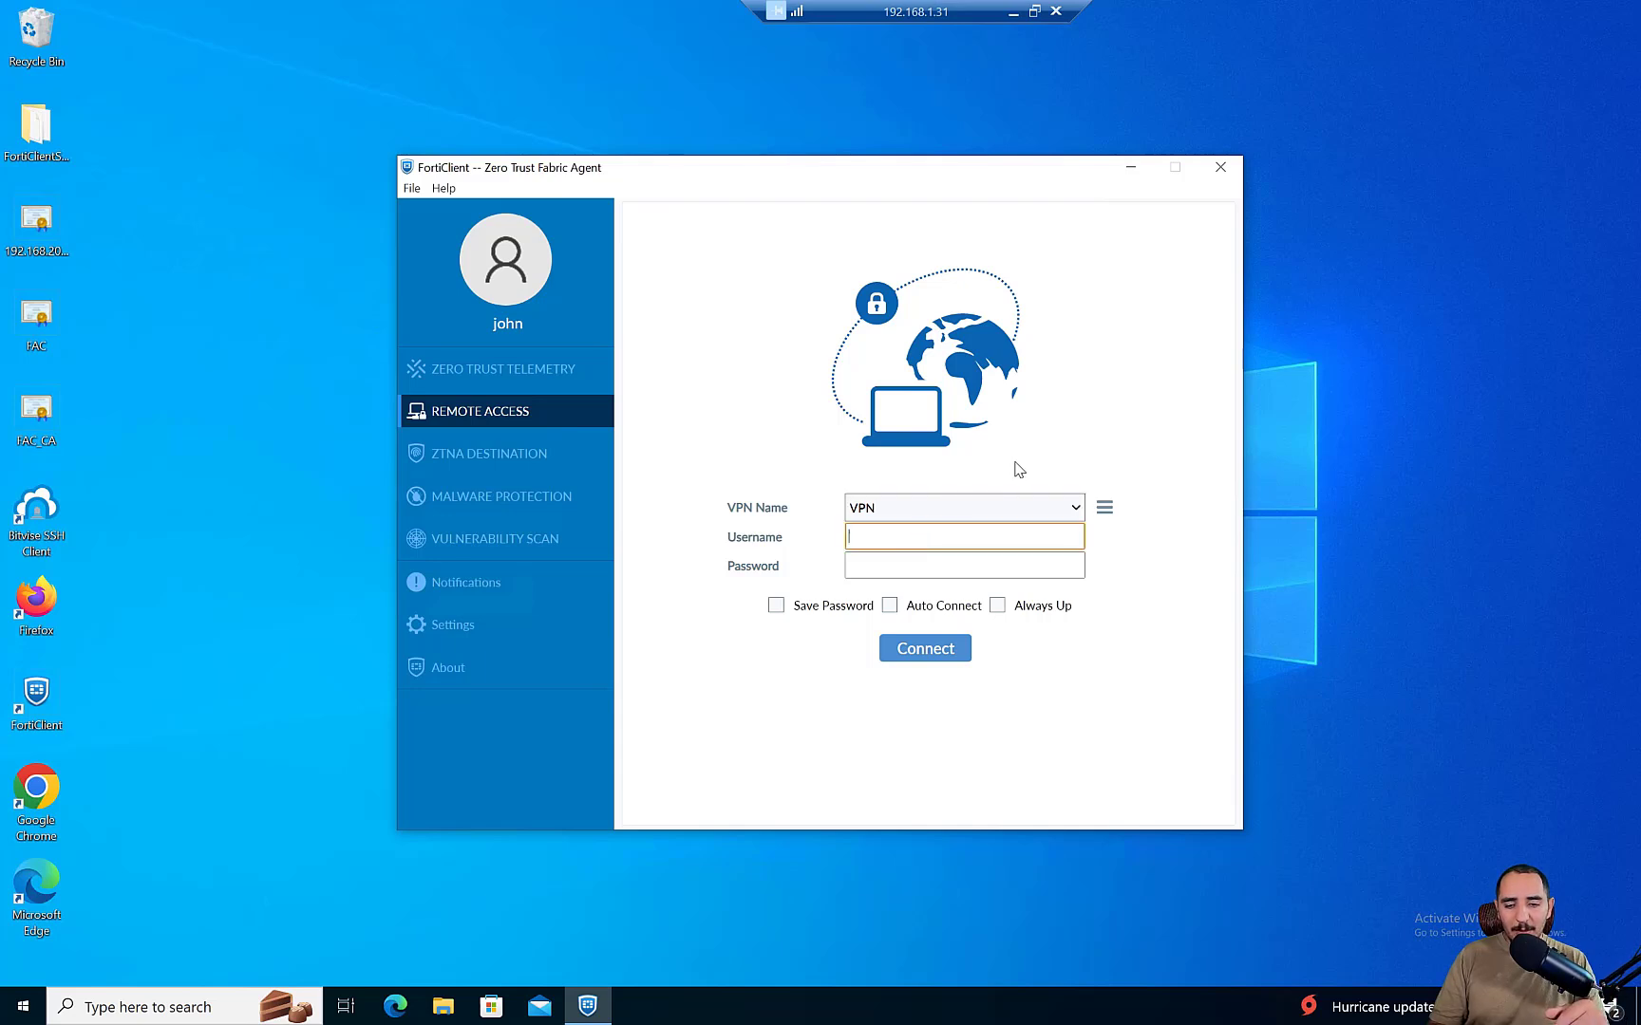
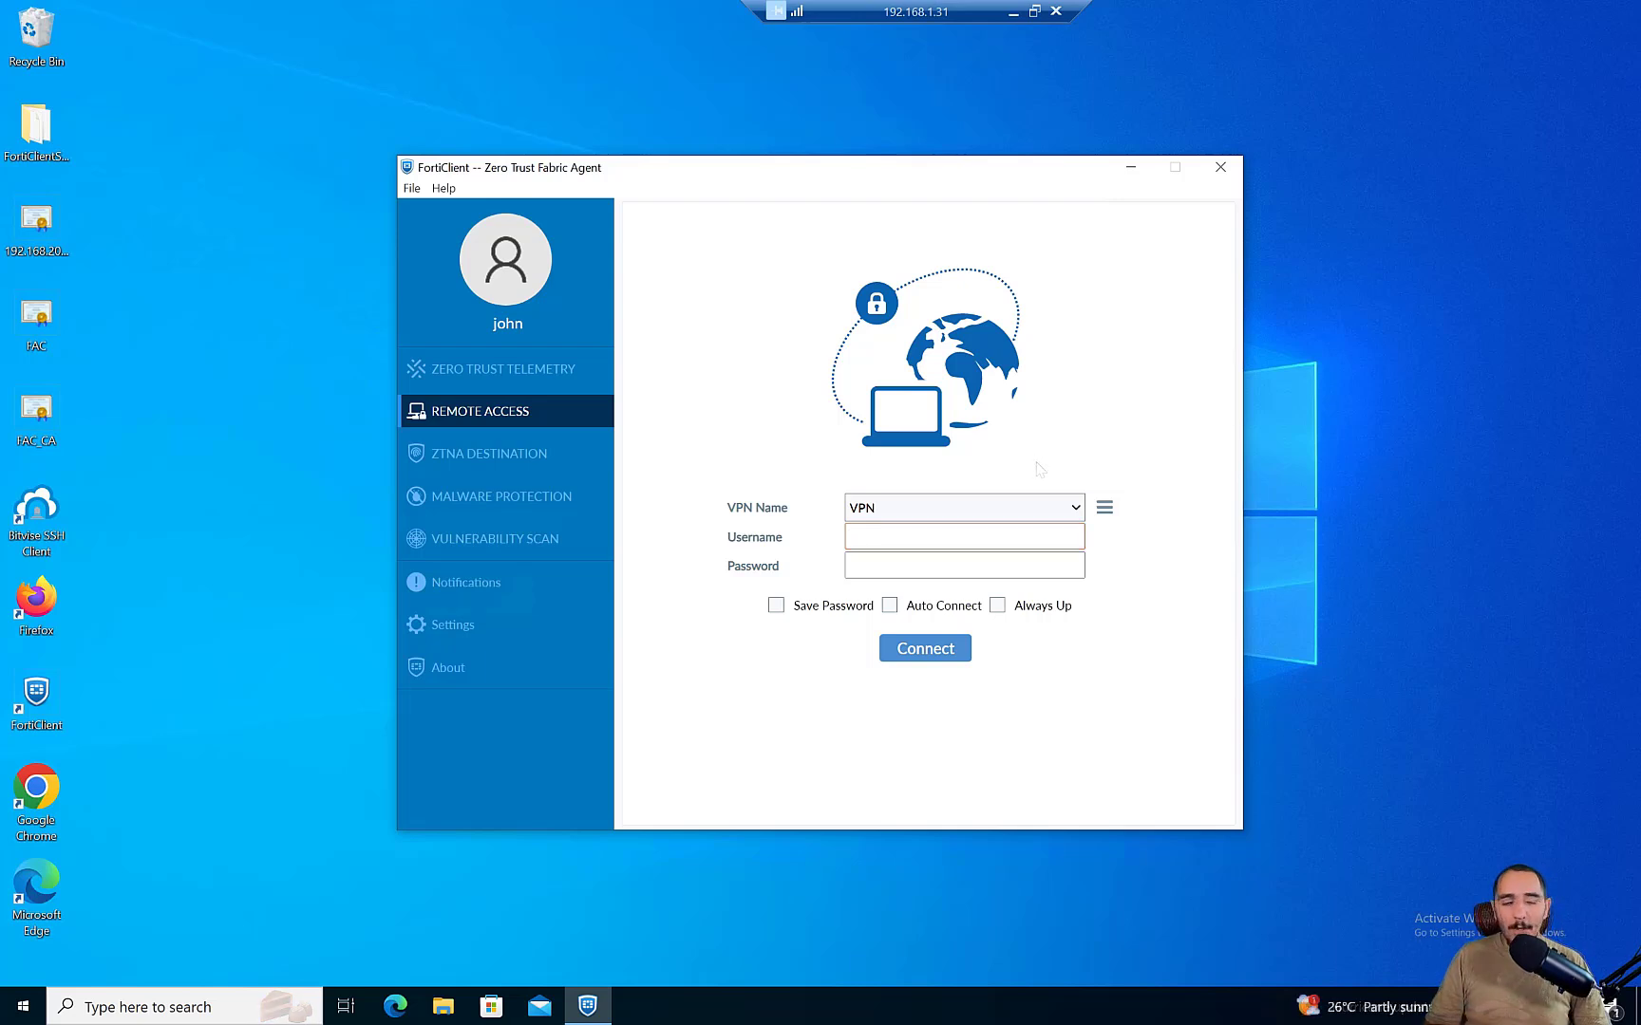
Step: Enter the VPN username and password in the Remote Access form
click(981, 541)
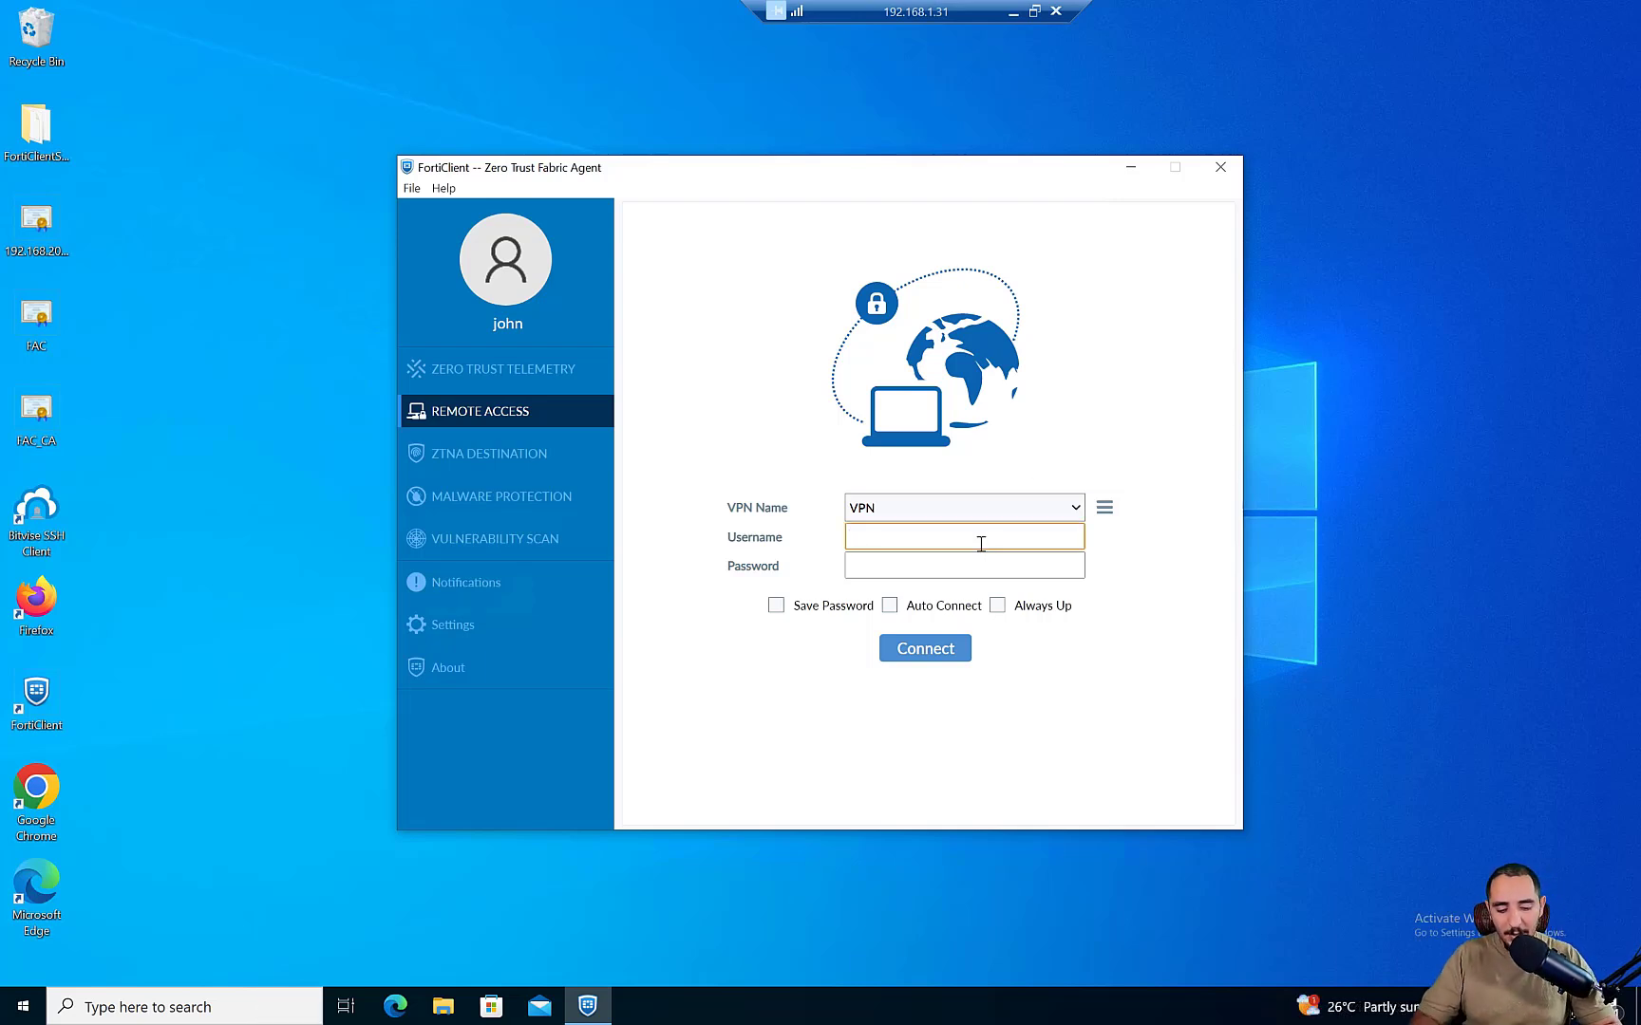
text(john)
key(Tab)
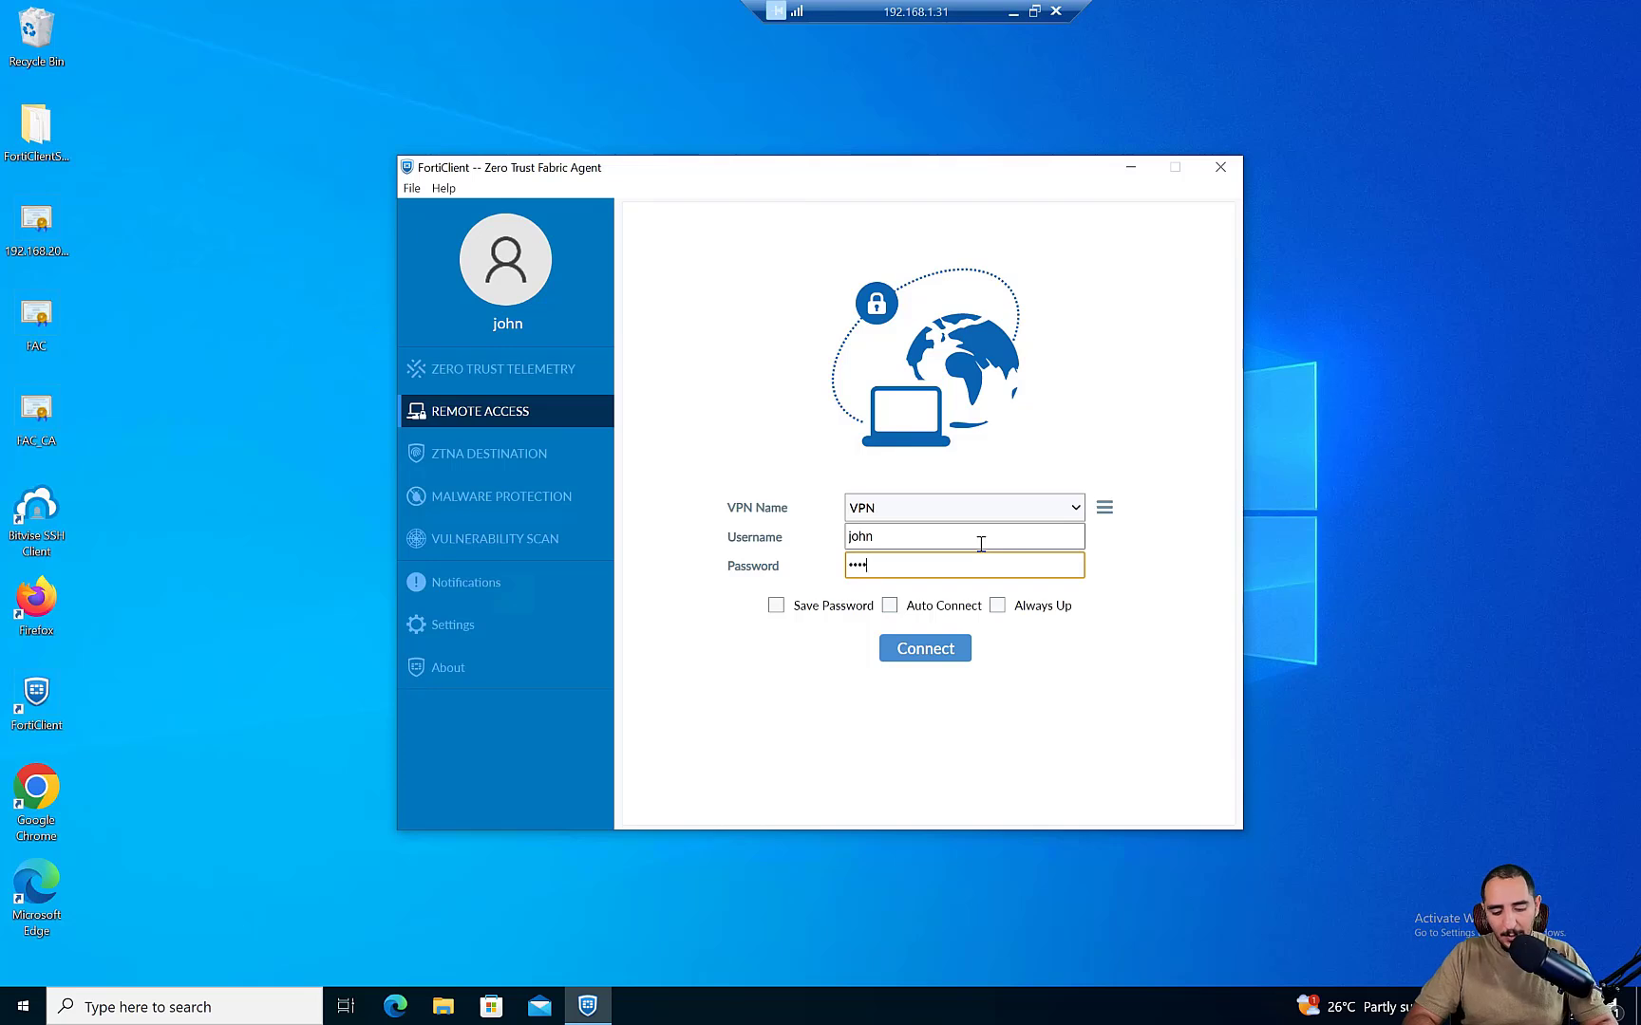
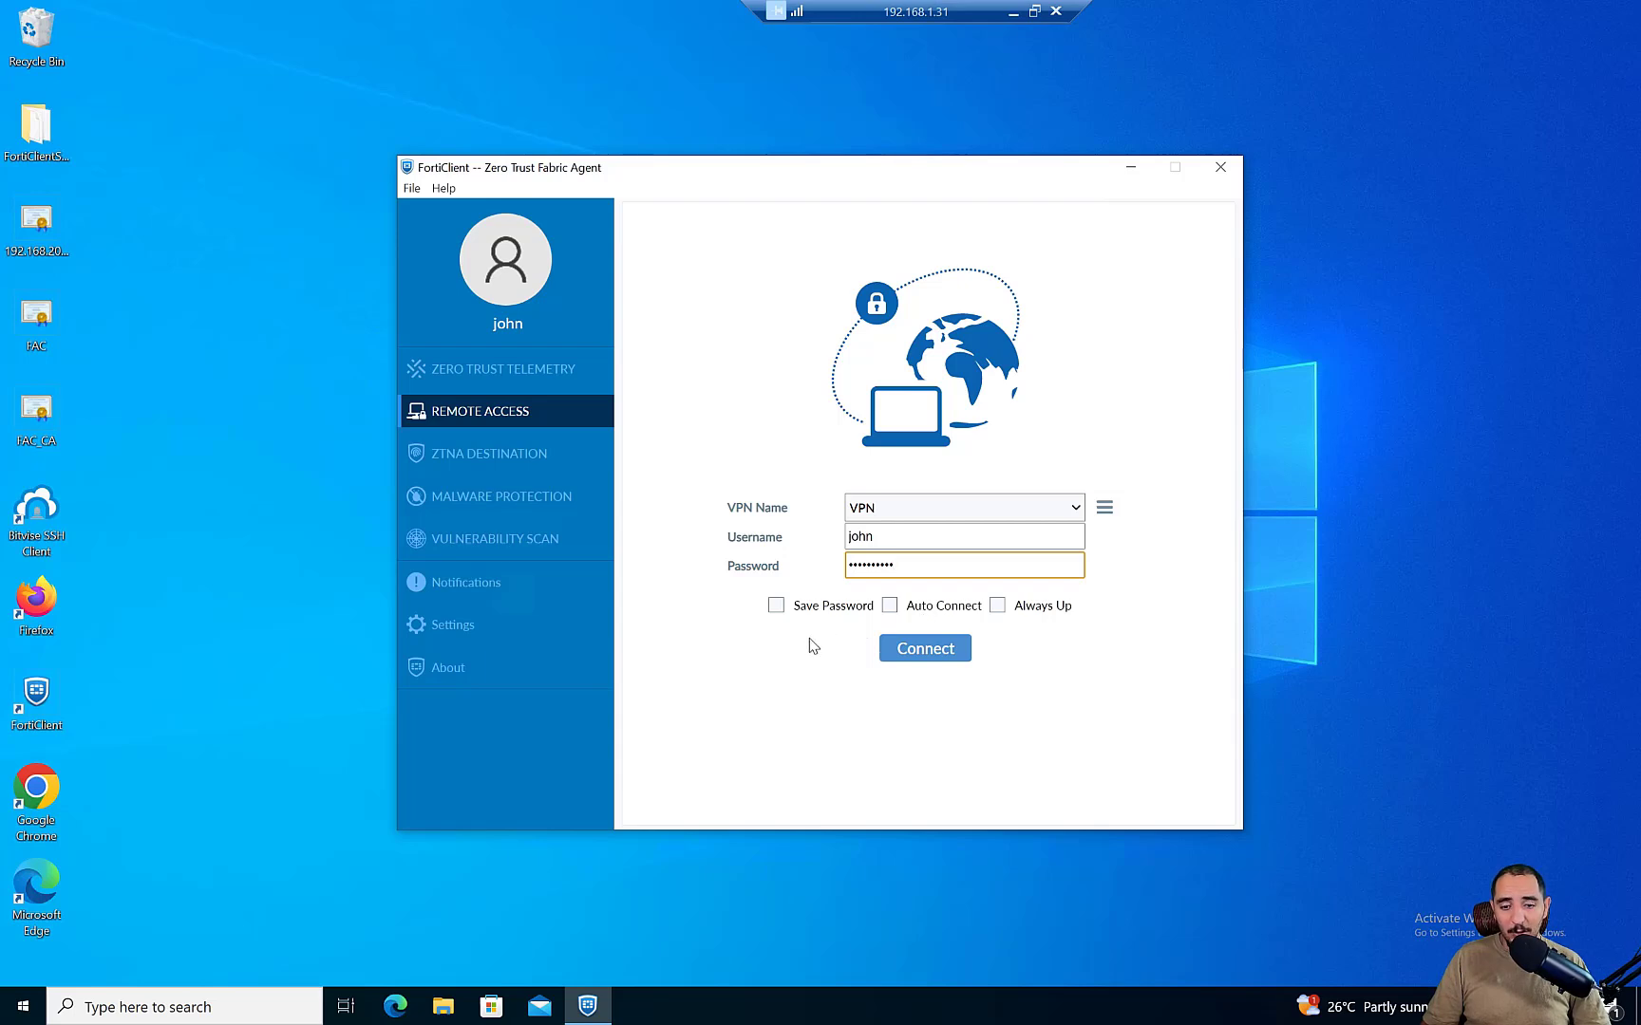
Step: Connect to the VPN, getting address 10.10.10.1, then return to the desktop
click(792, 750)
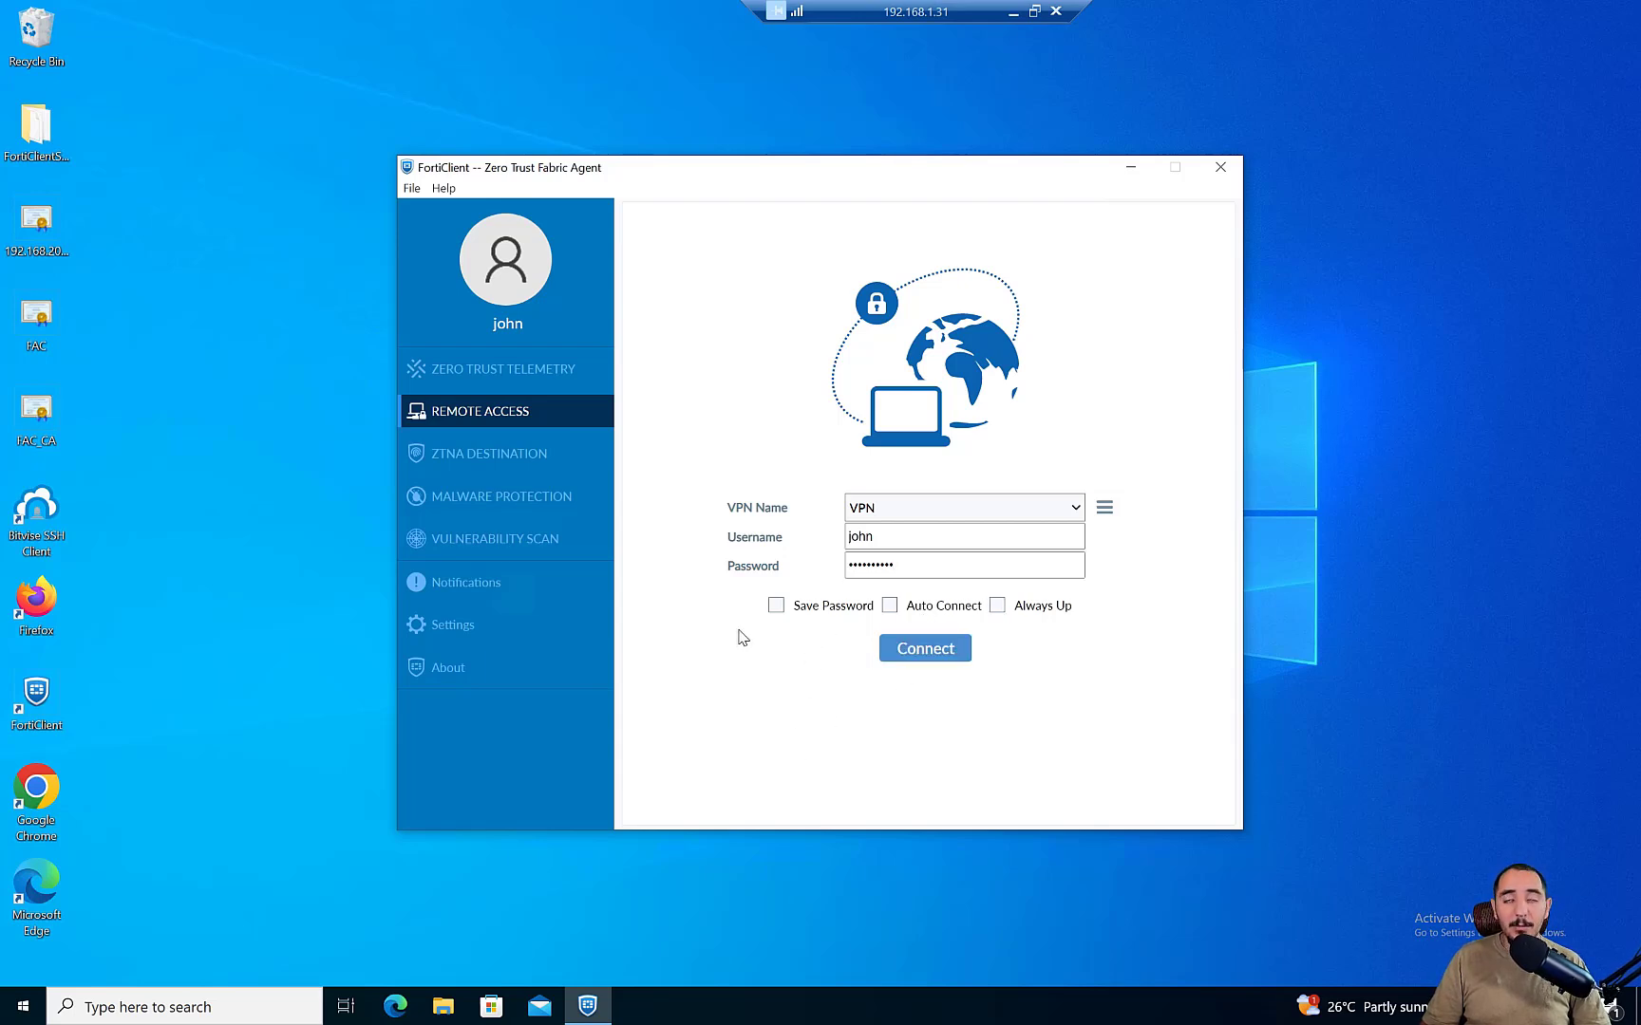
click(929, 650)
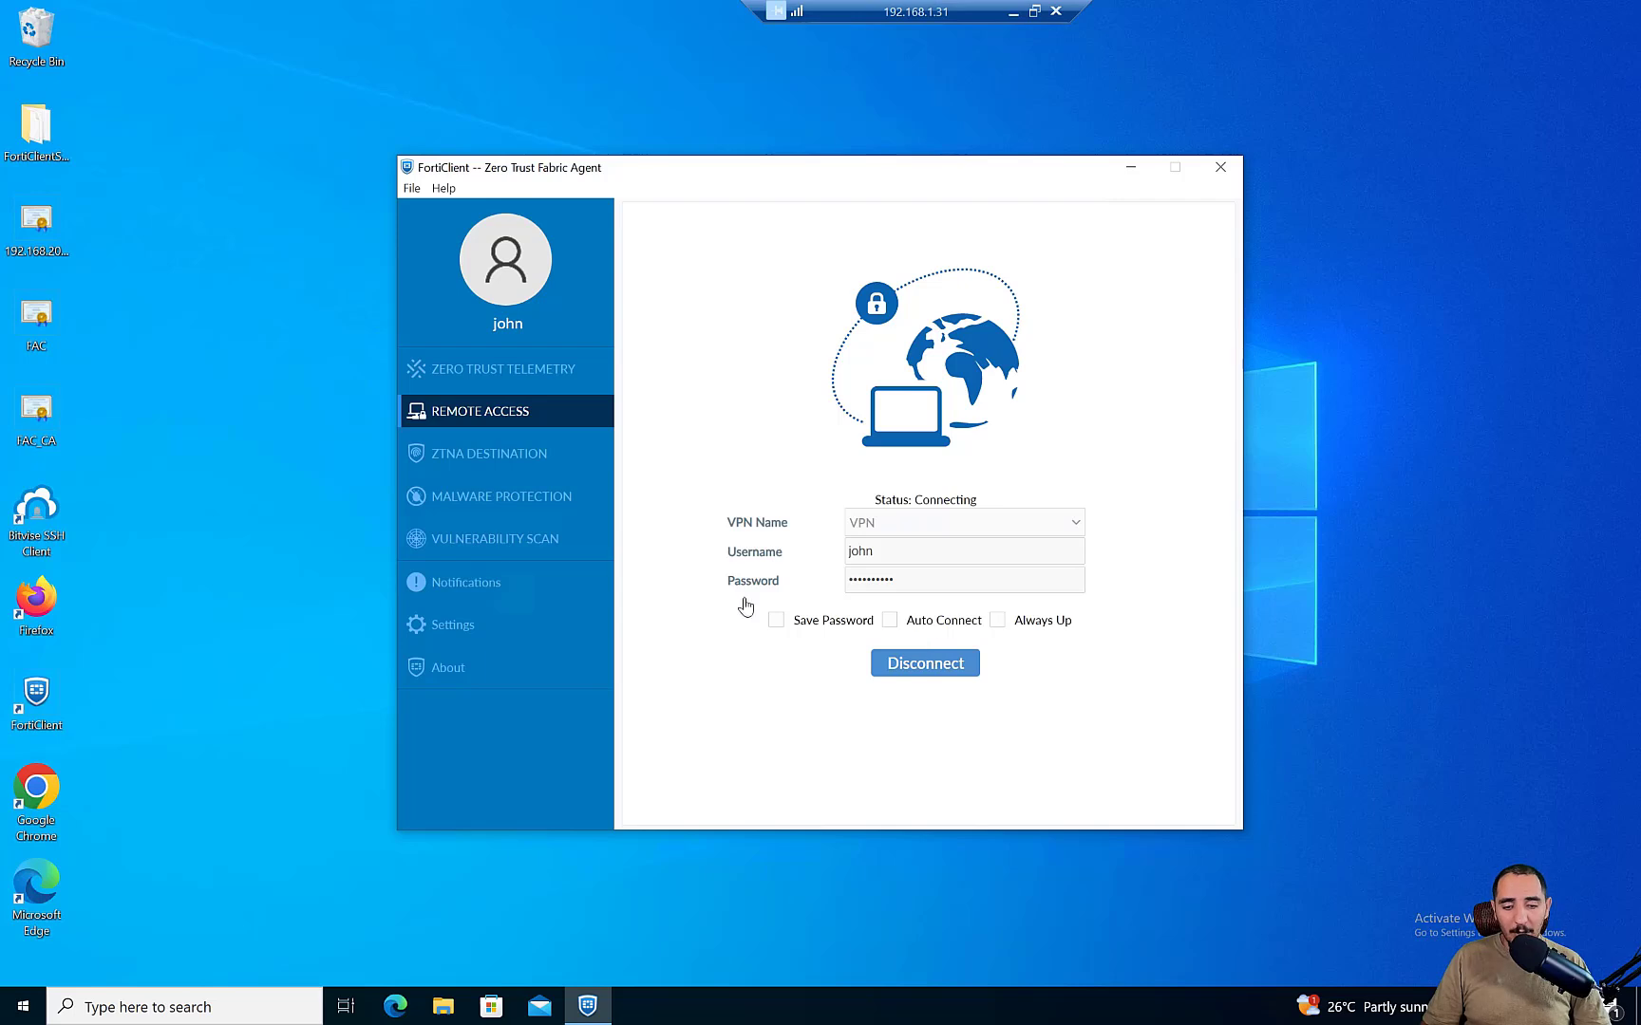
click(298, 544)
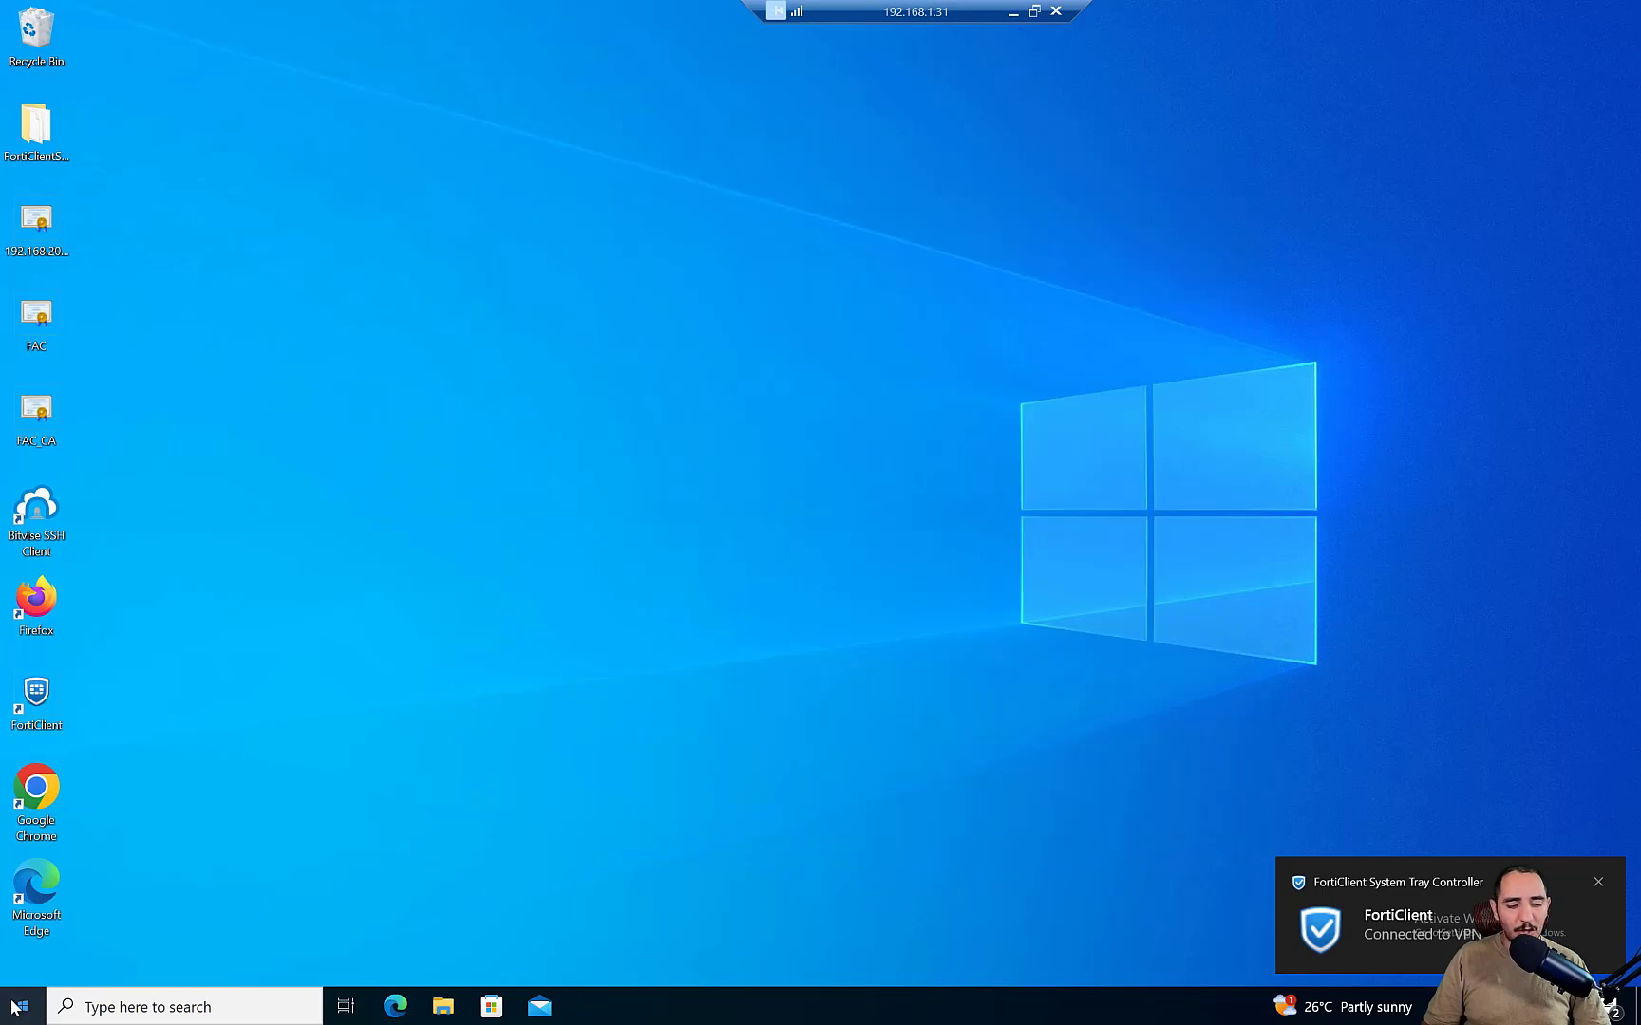
Step: Launch Command Prompt via Start search and run route print
click(23, 1007)
text(cmd)
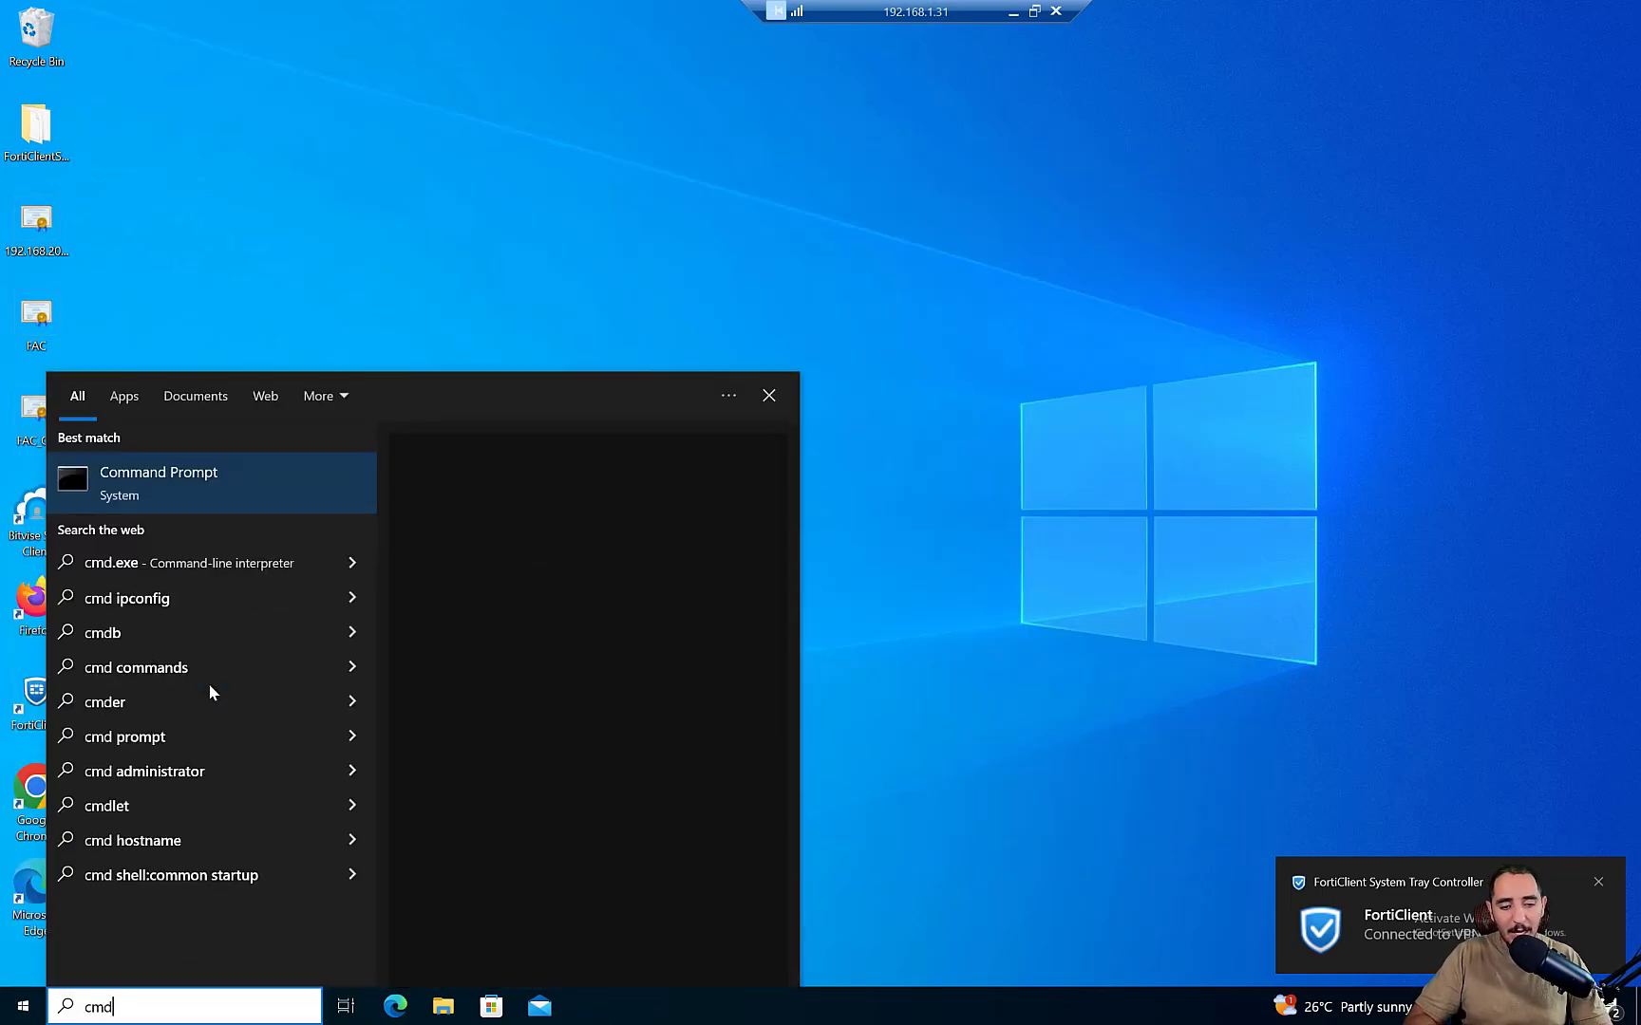
key(Return)
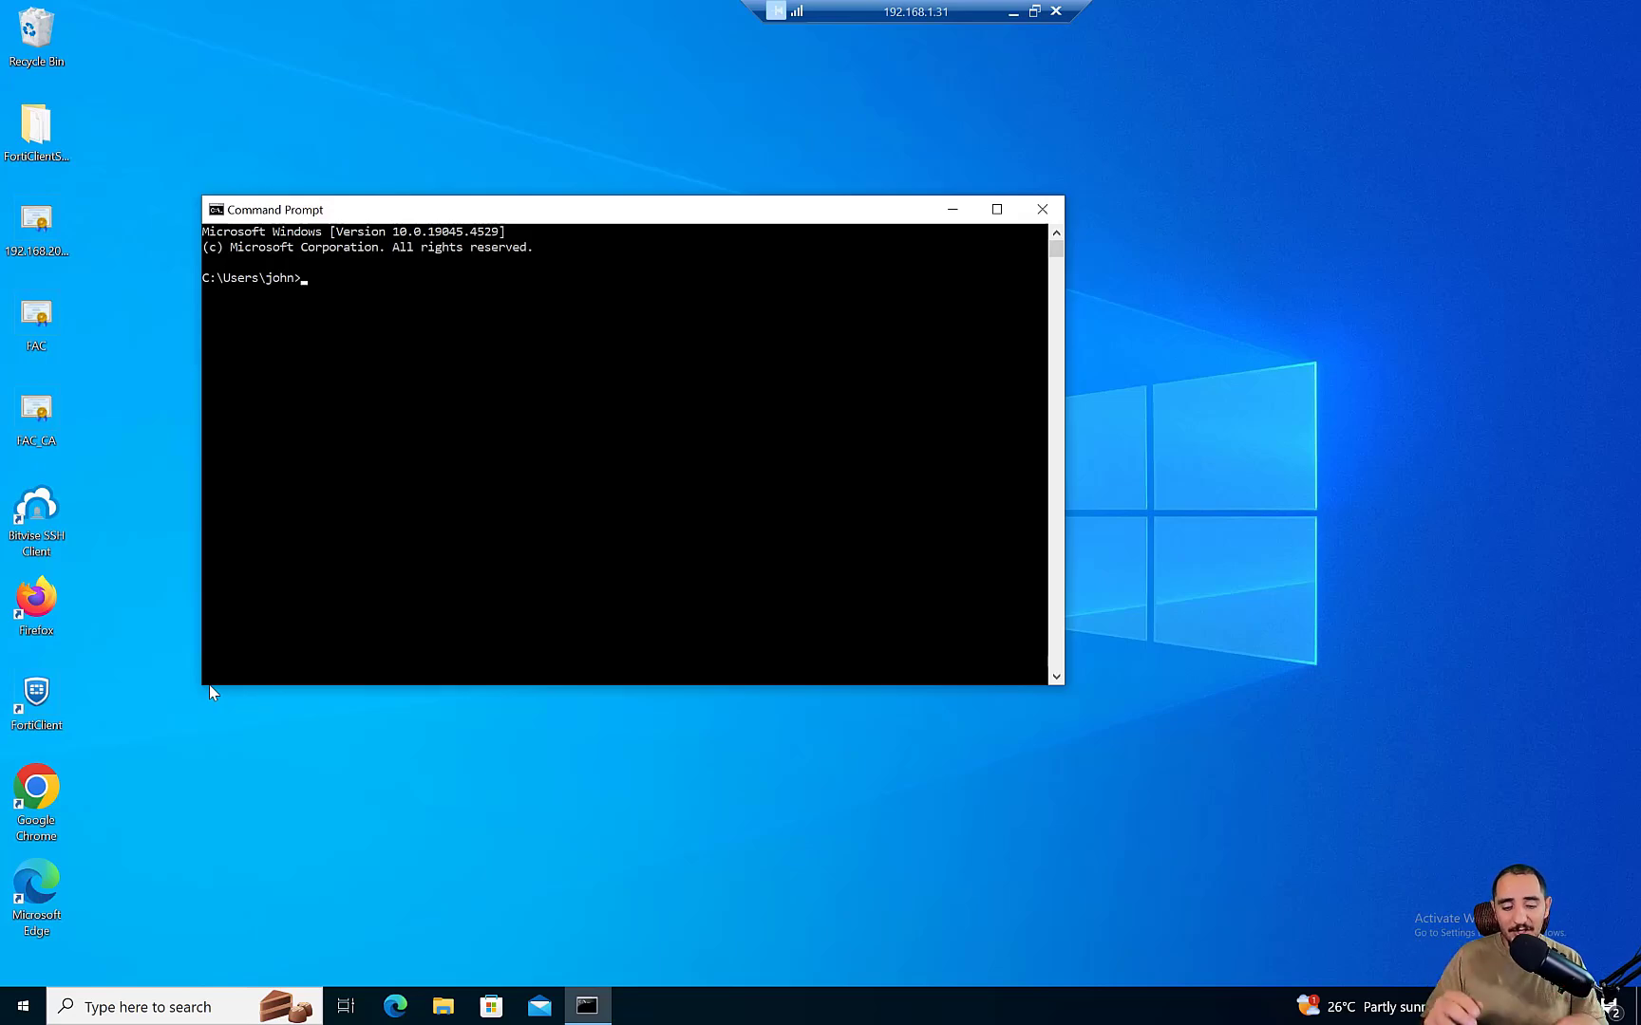
text(route print)
key(Return)
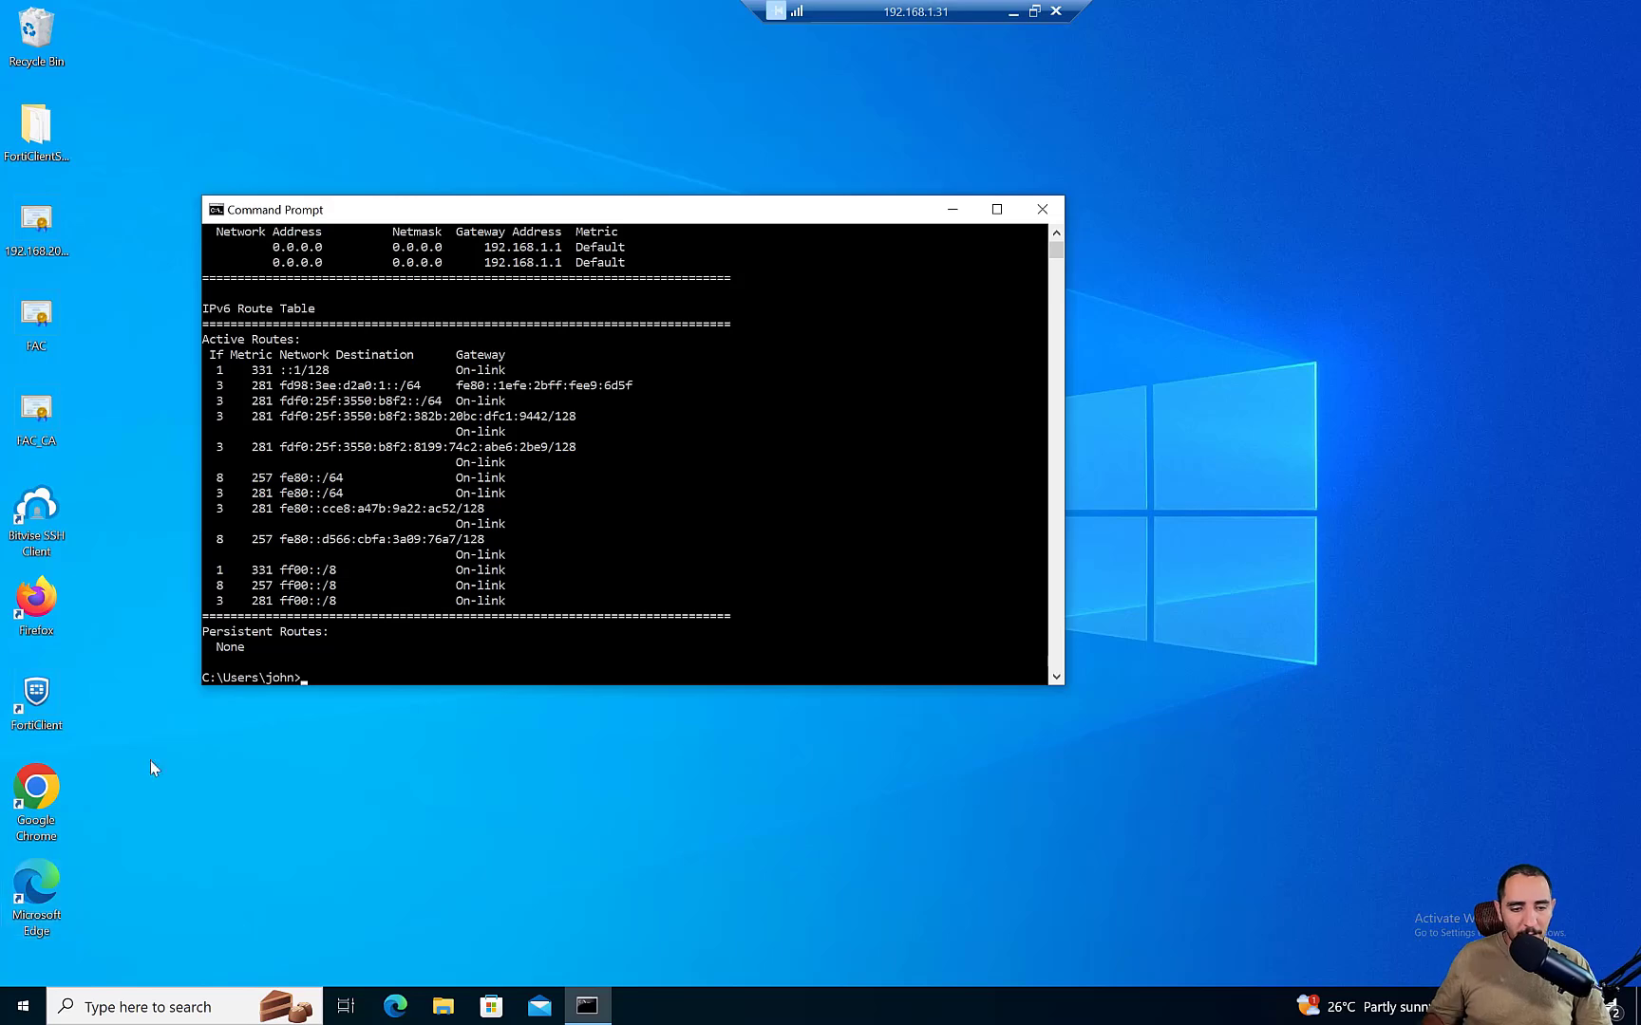
Step: Highlight the 10.10.10.1, 192.168.20.0 tunnel and 0.0.0.0 default route rows
scroll(585, 407, up, 8)
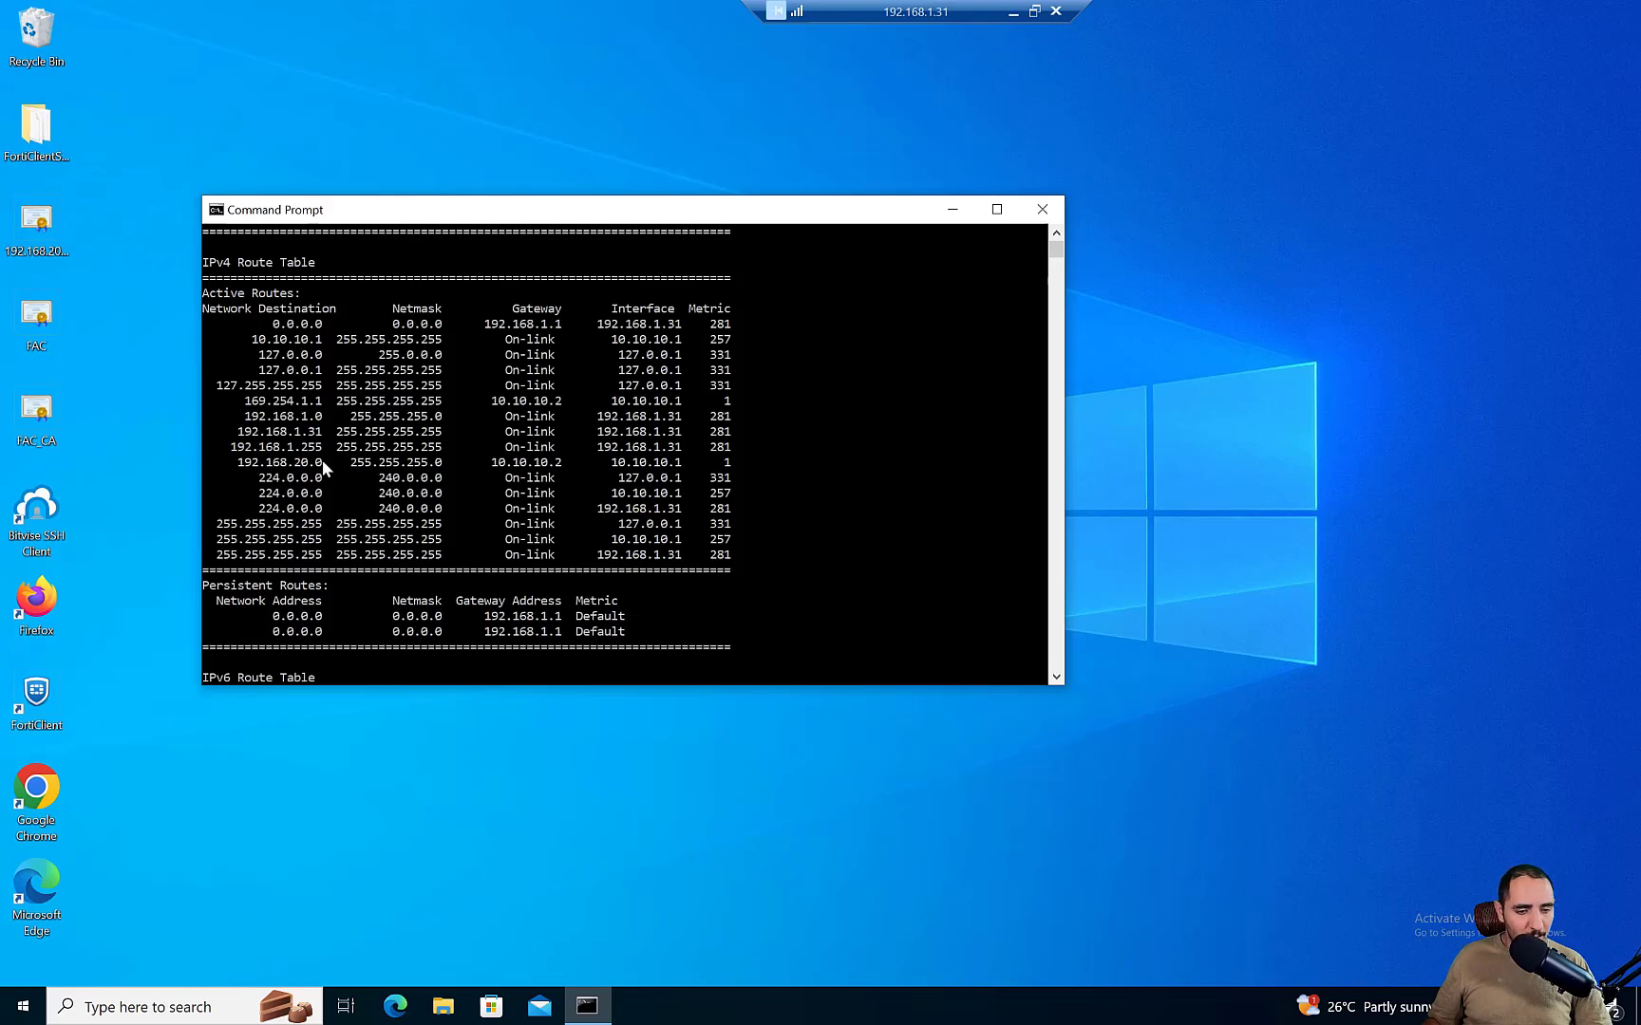
drag(238, 330, 648, 352)
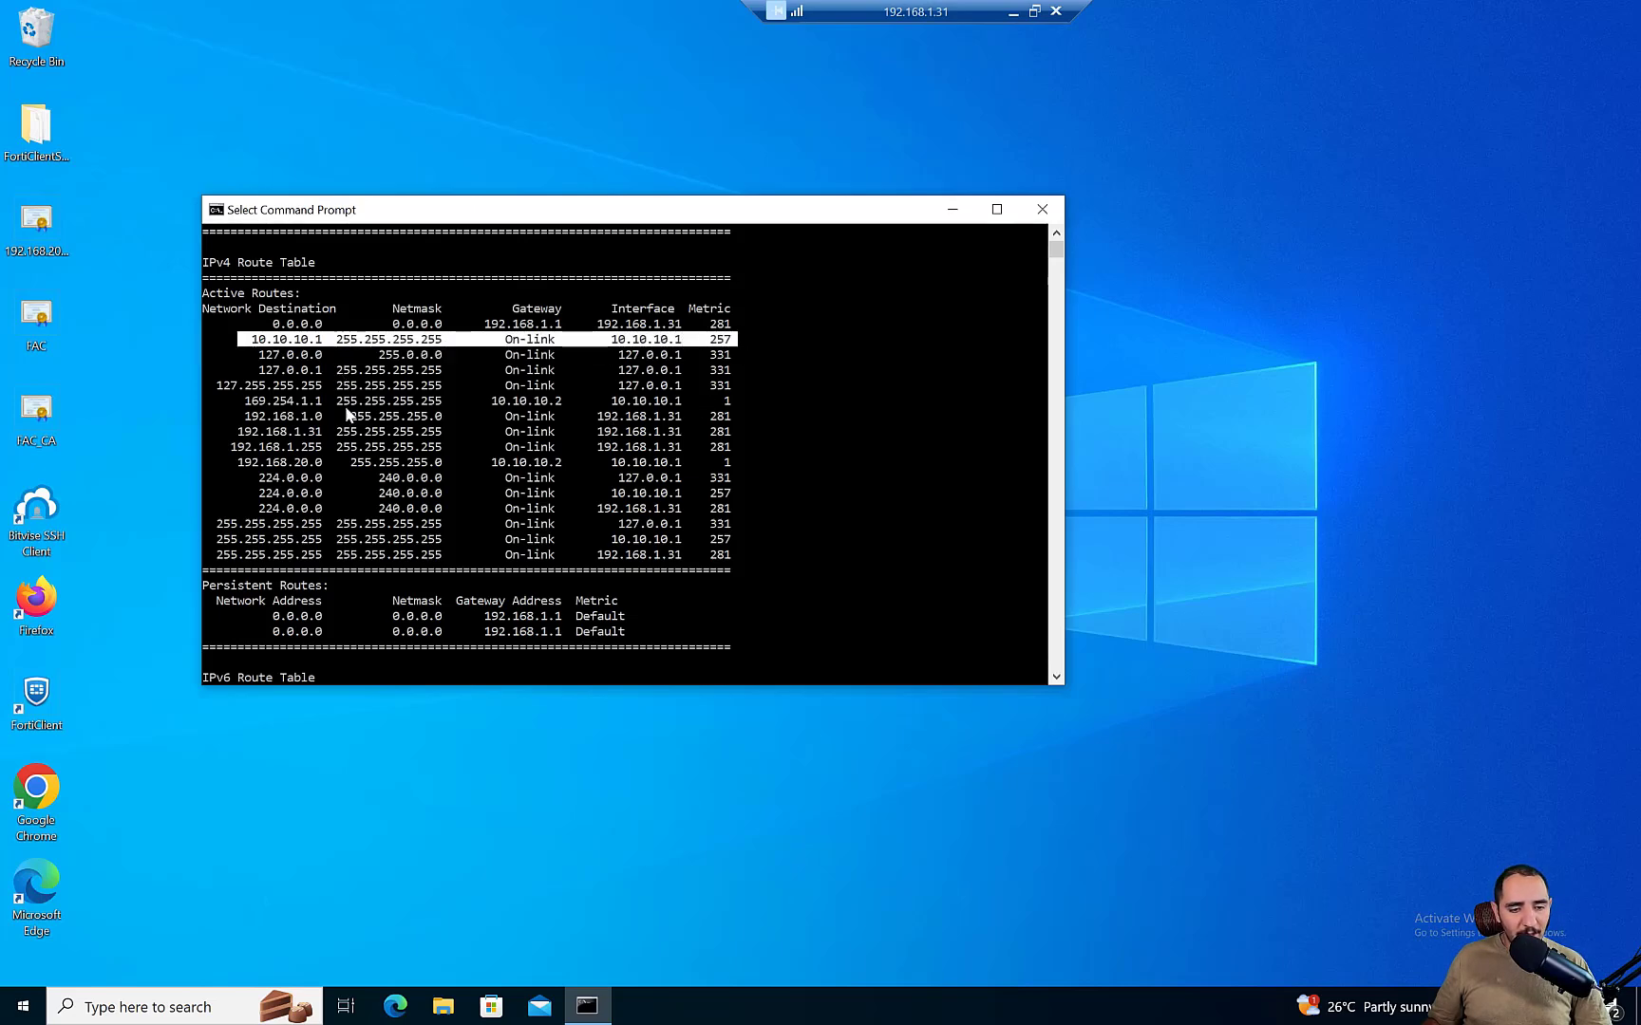
click(312, 447)
click(387, 540)
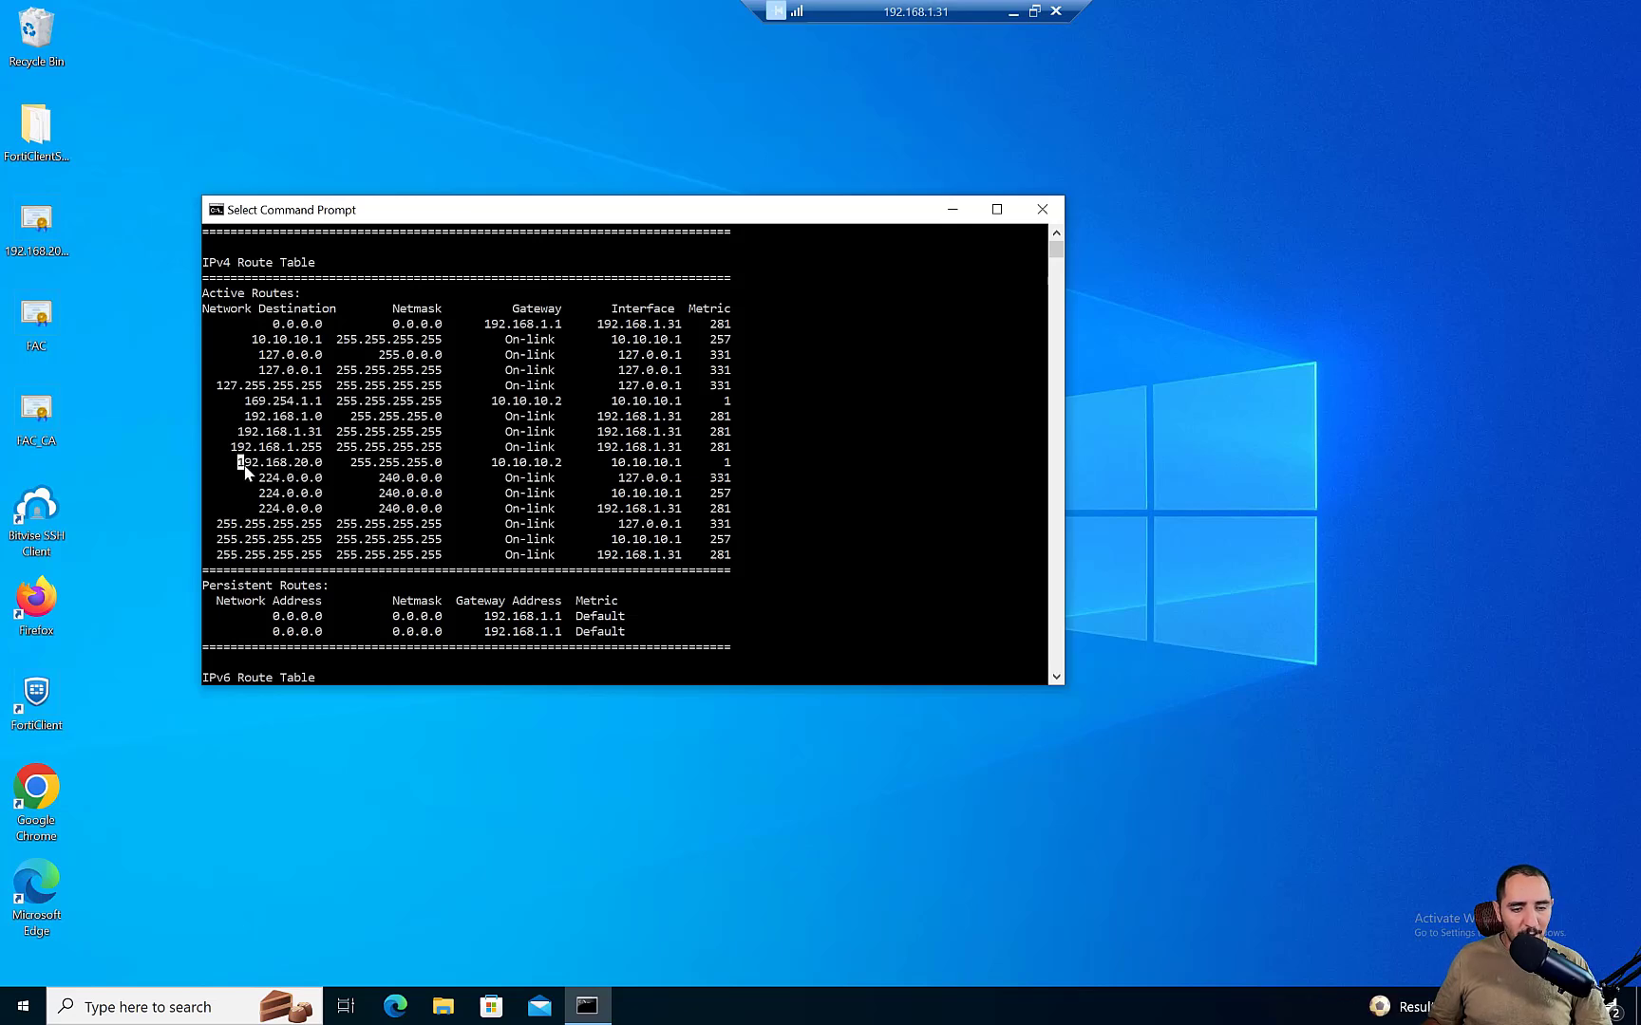
drag(244, 467, 739, 465)
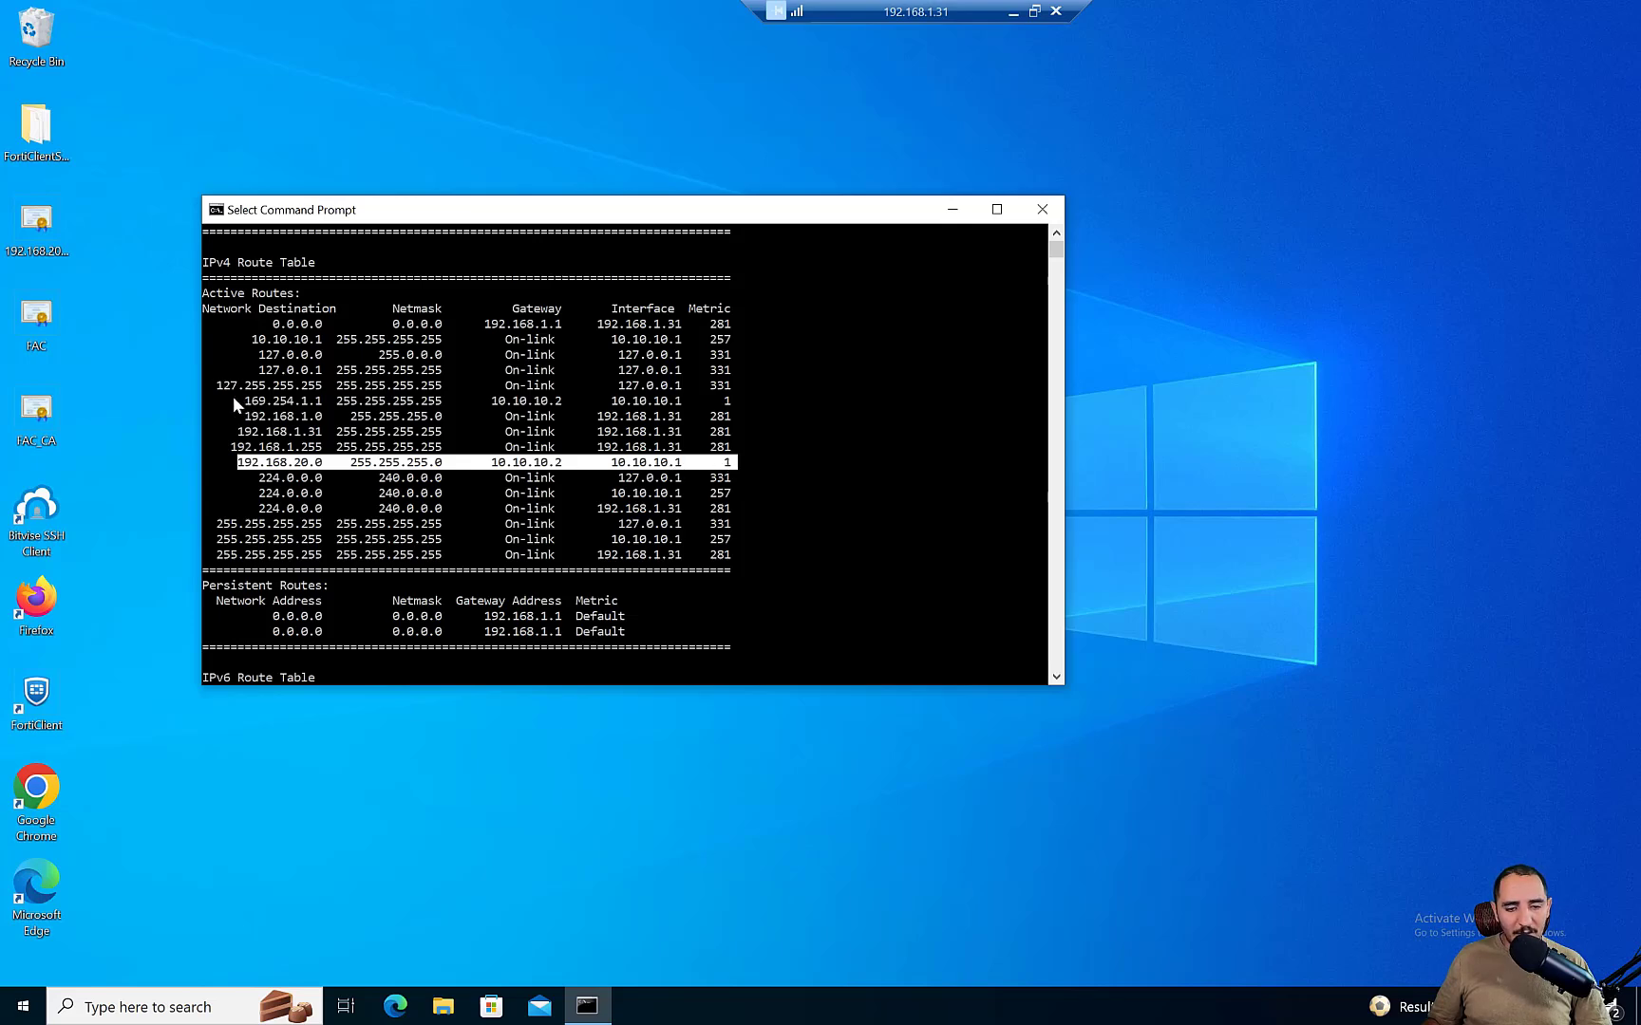
drag(241, 403, 558, 466)
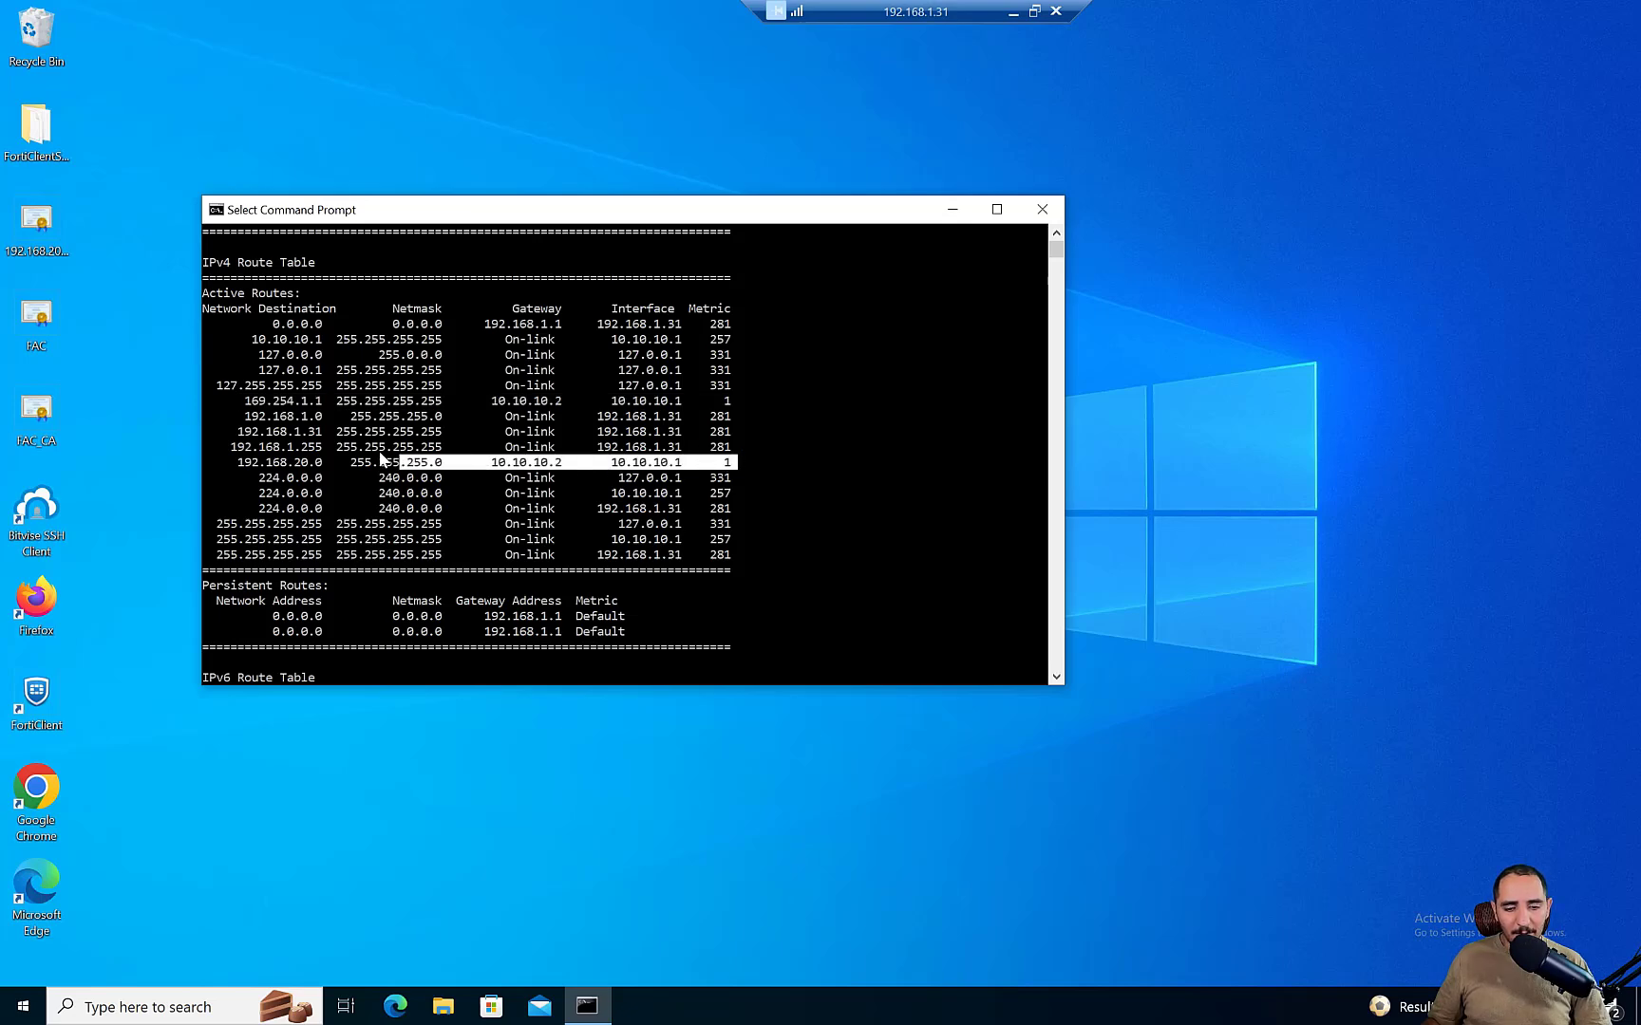
drag(379, 455, 202, 467)
click(599, 523)
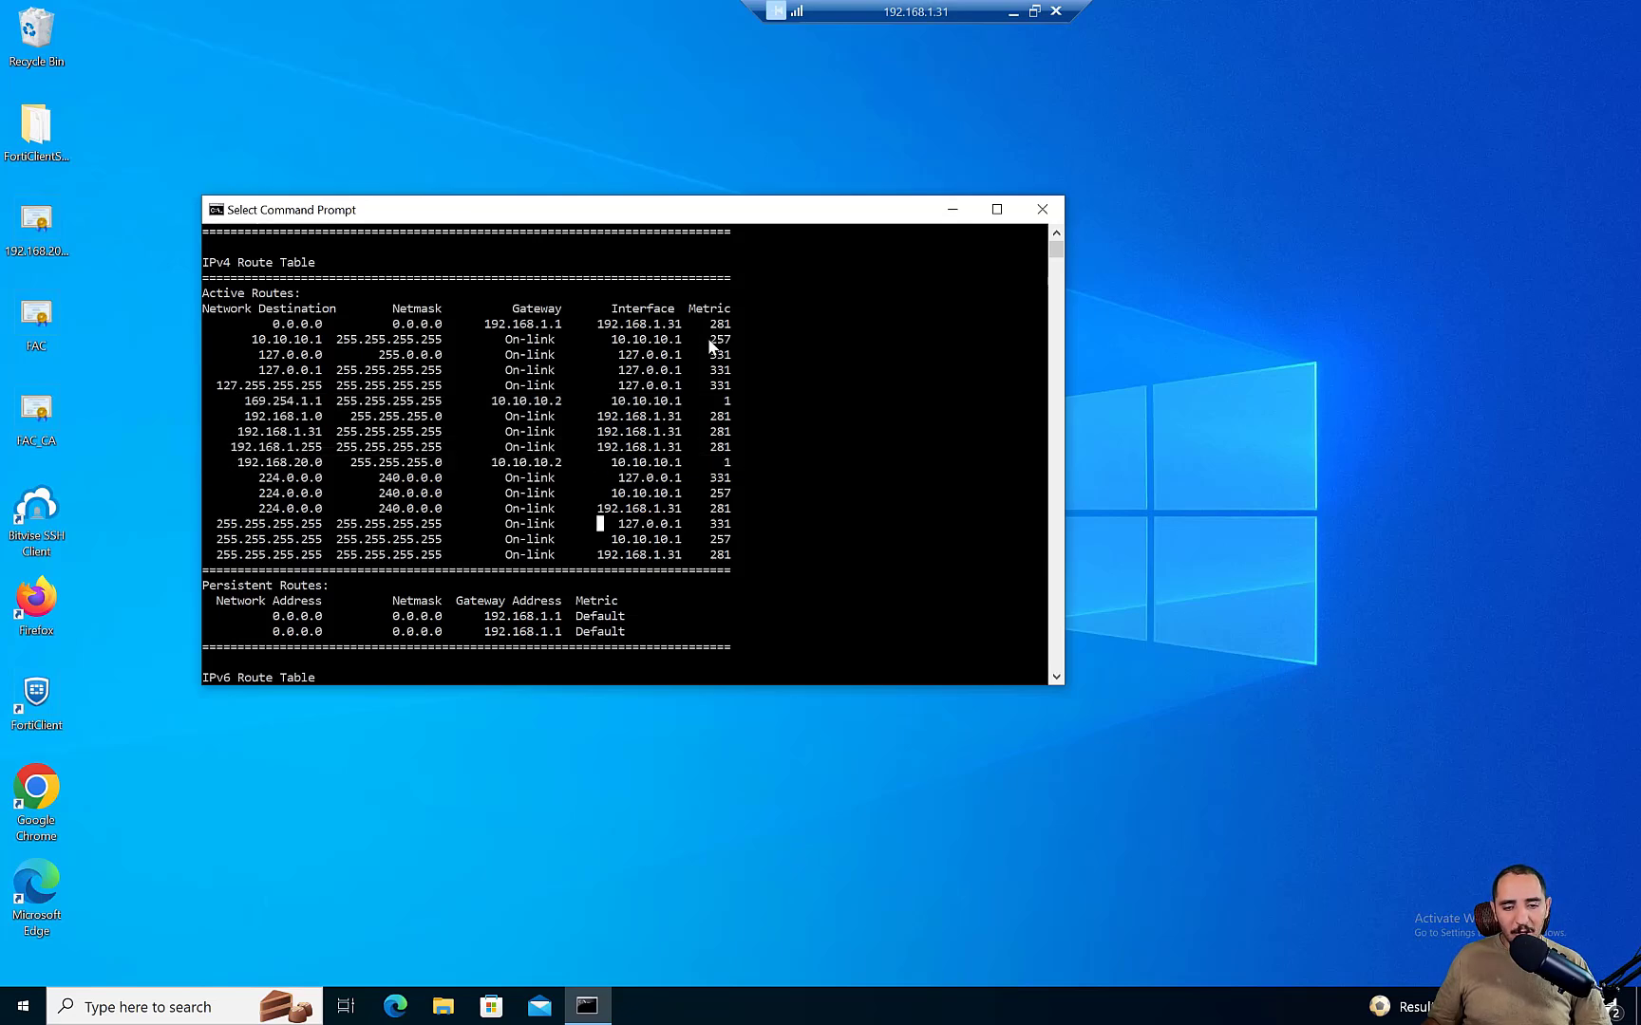
drag(263, 324, 746, 332)
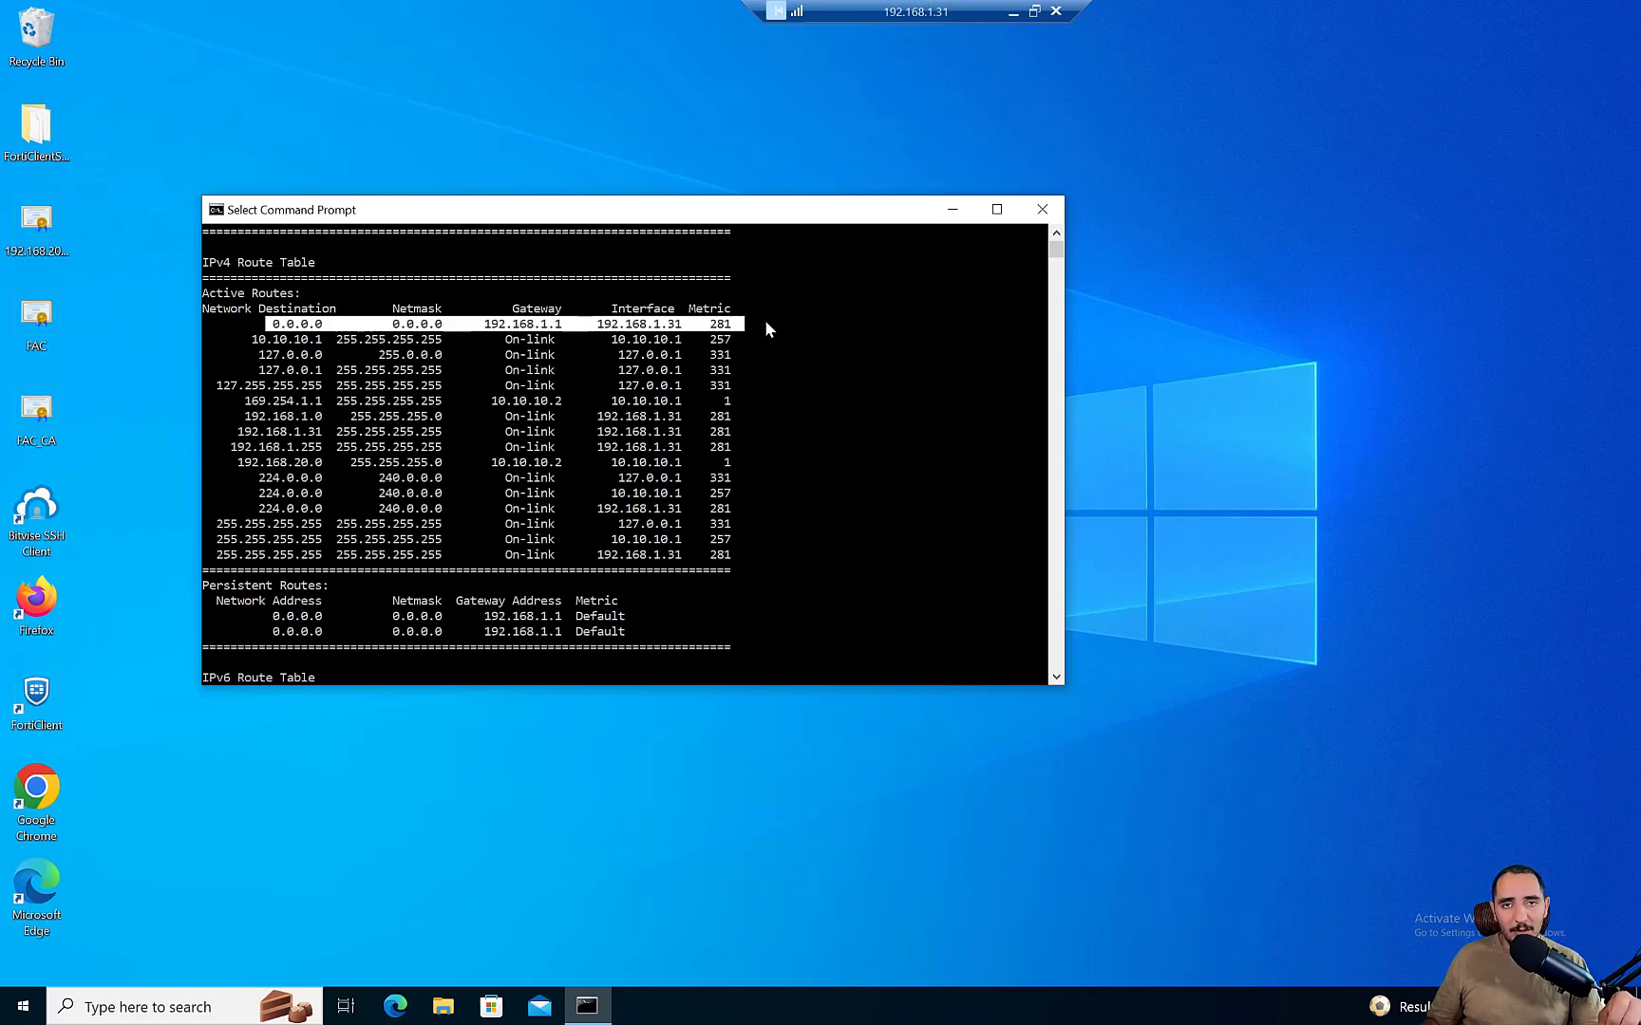
click(757, 352)
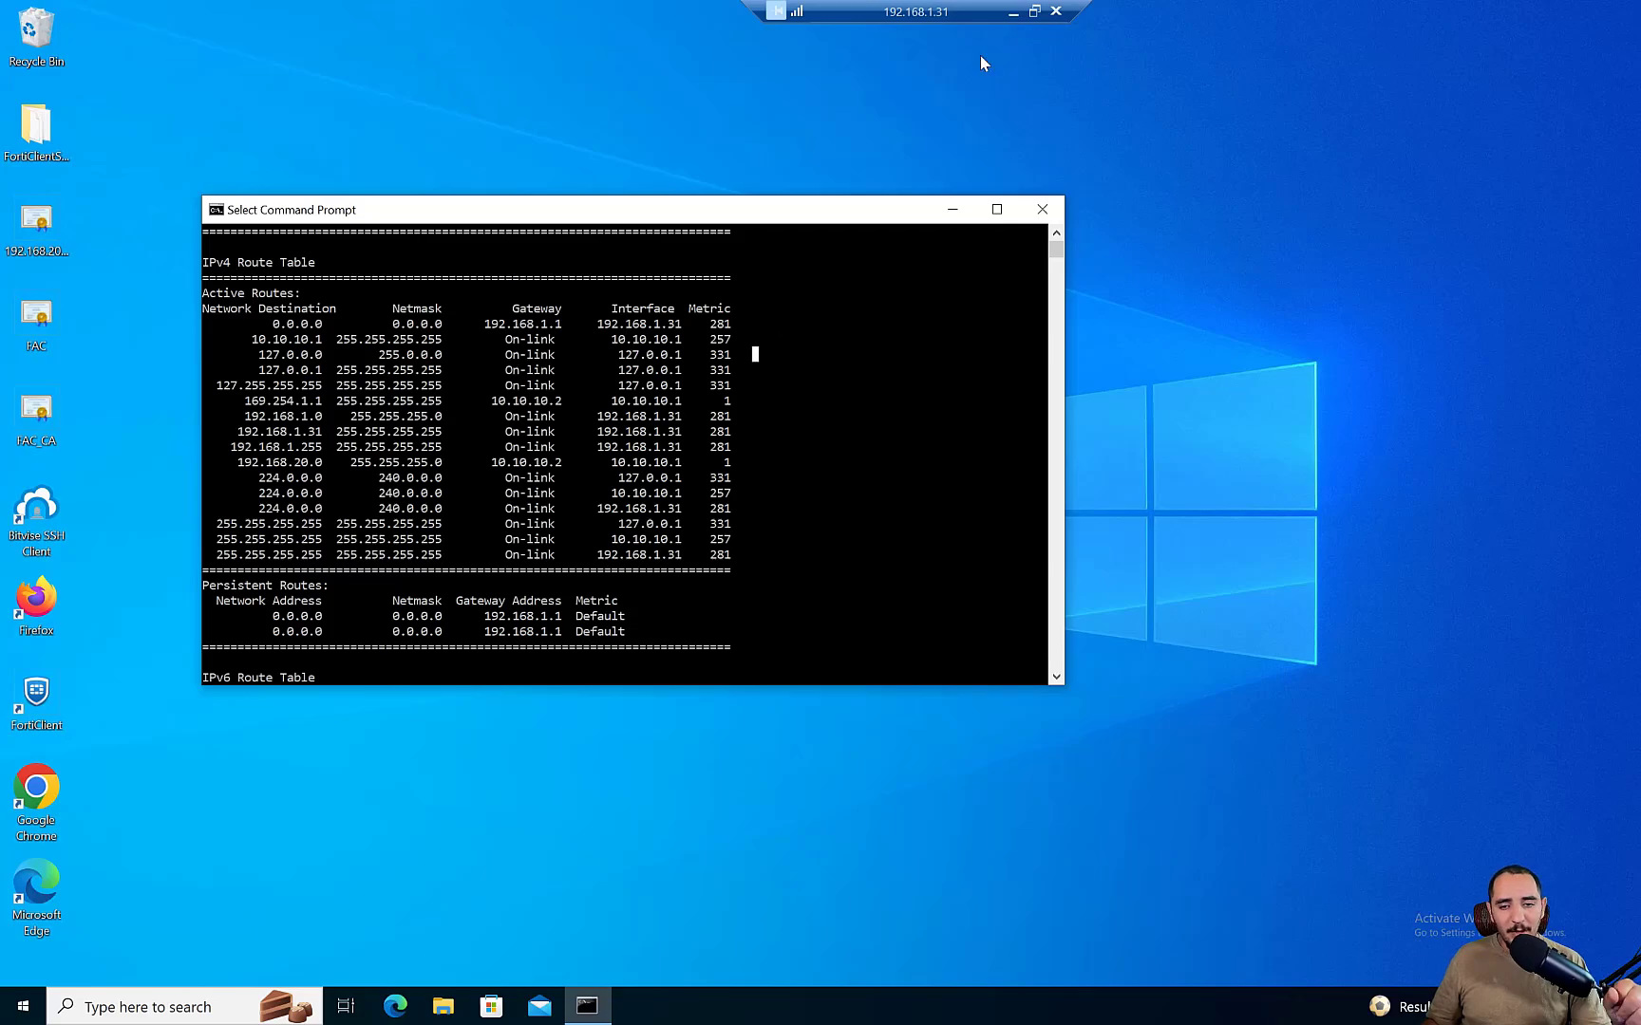
Step: Expand FortiGate's Network dashboard IPsec widget, select Remote-VPN_0 and check its column options
click(1011, 18)
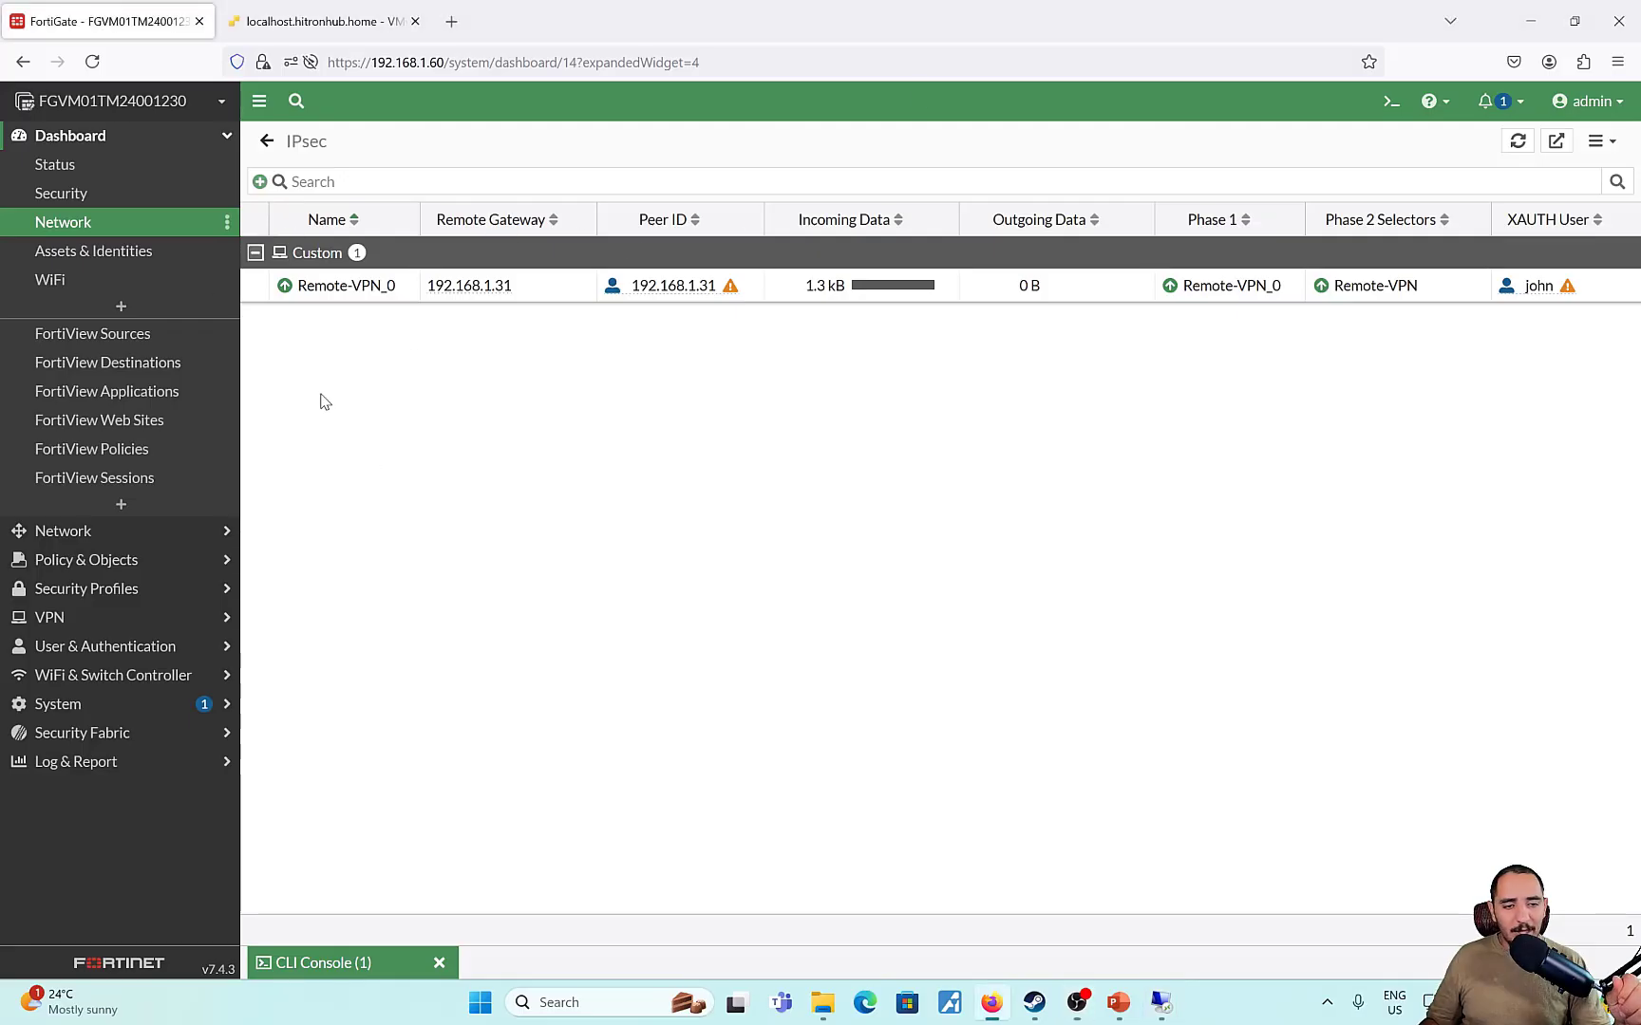
click(118, 222)
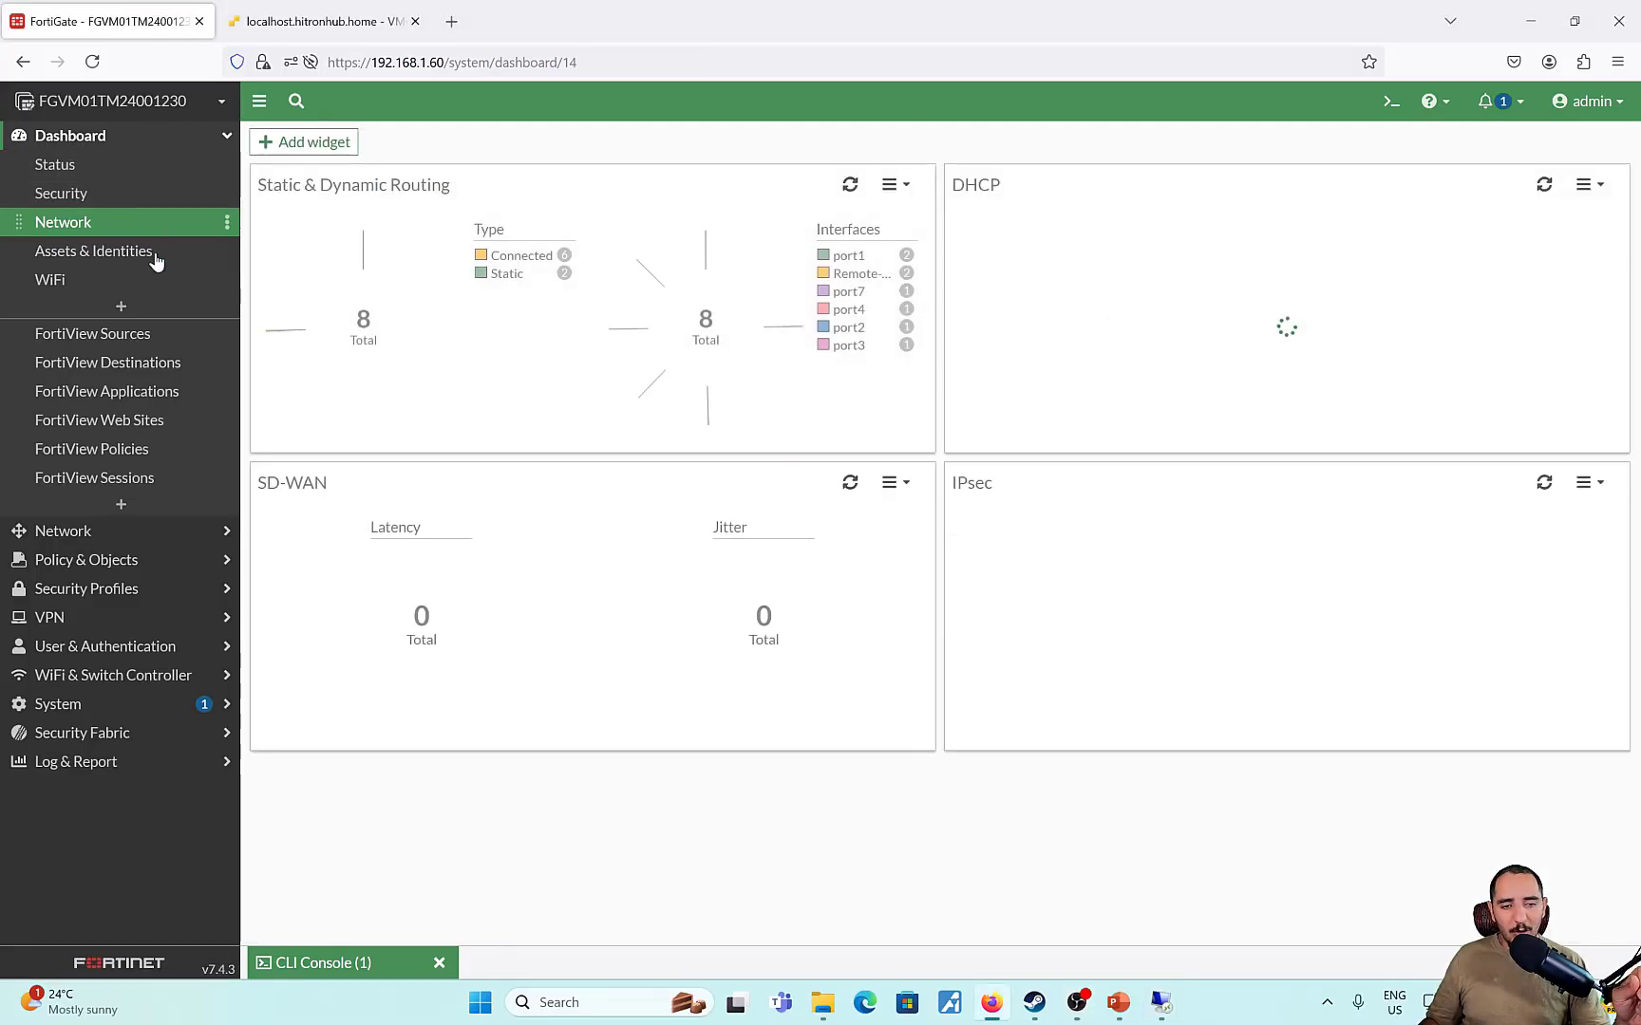
click(1281, 631)
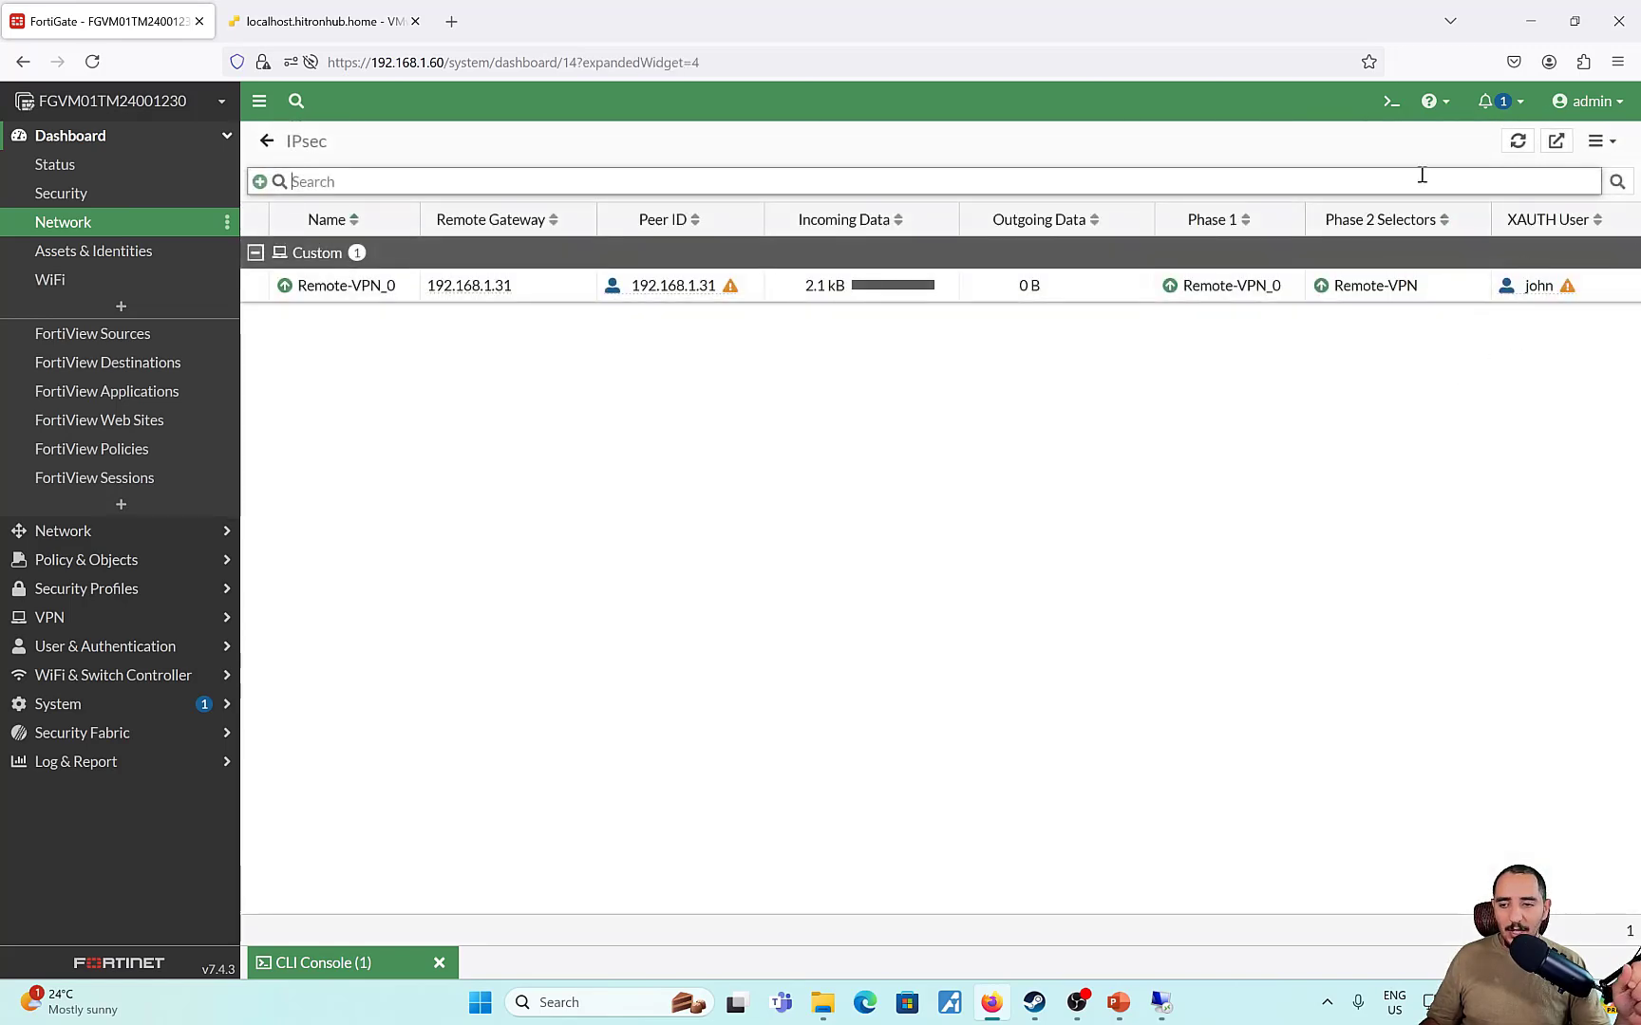
click(484, 290)
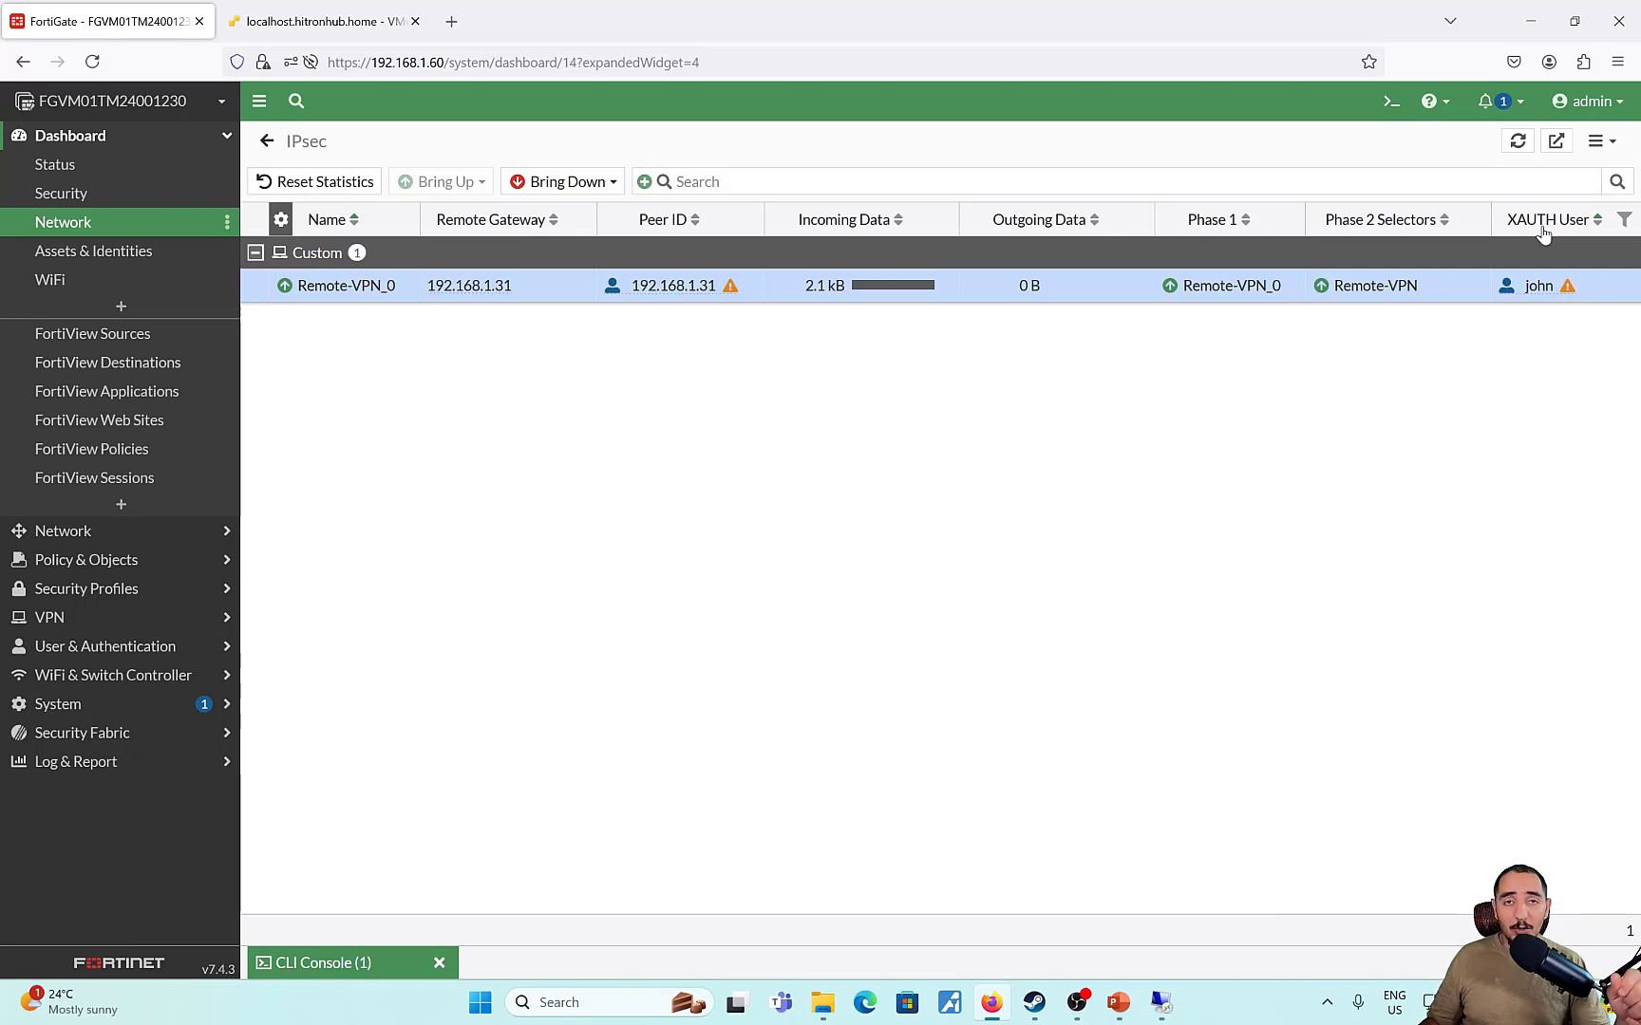
right_click(1533, 227)
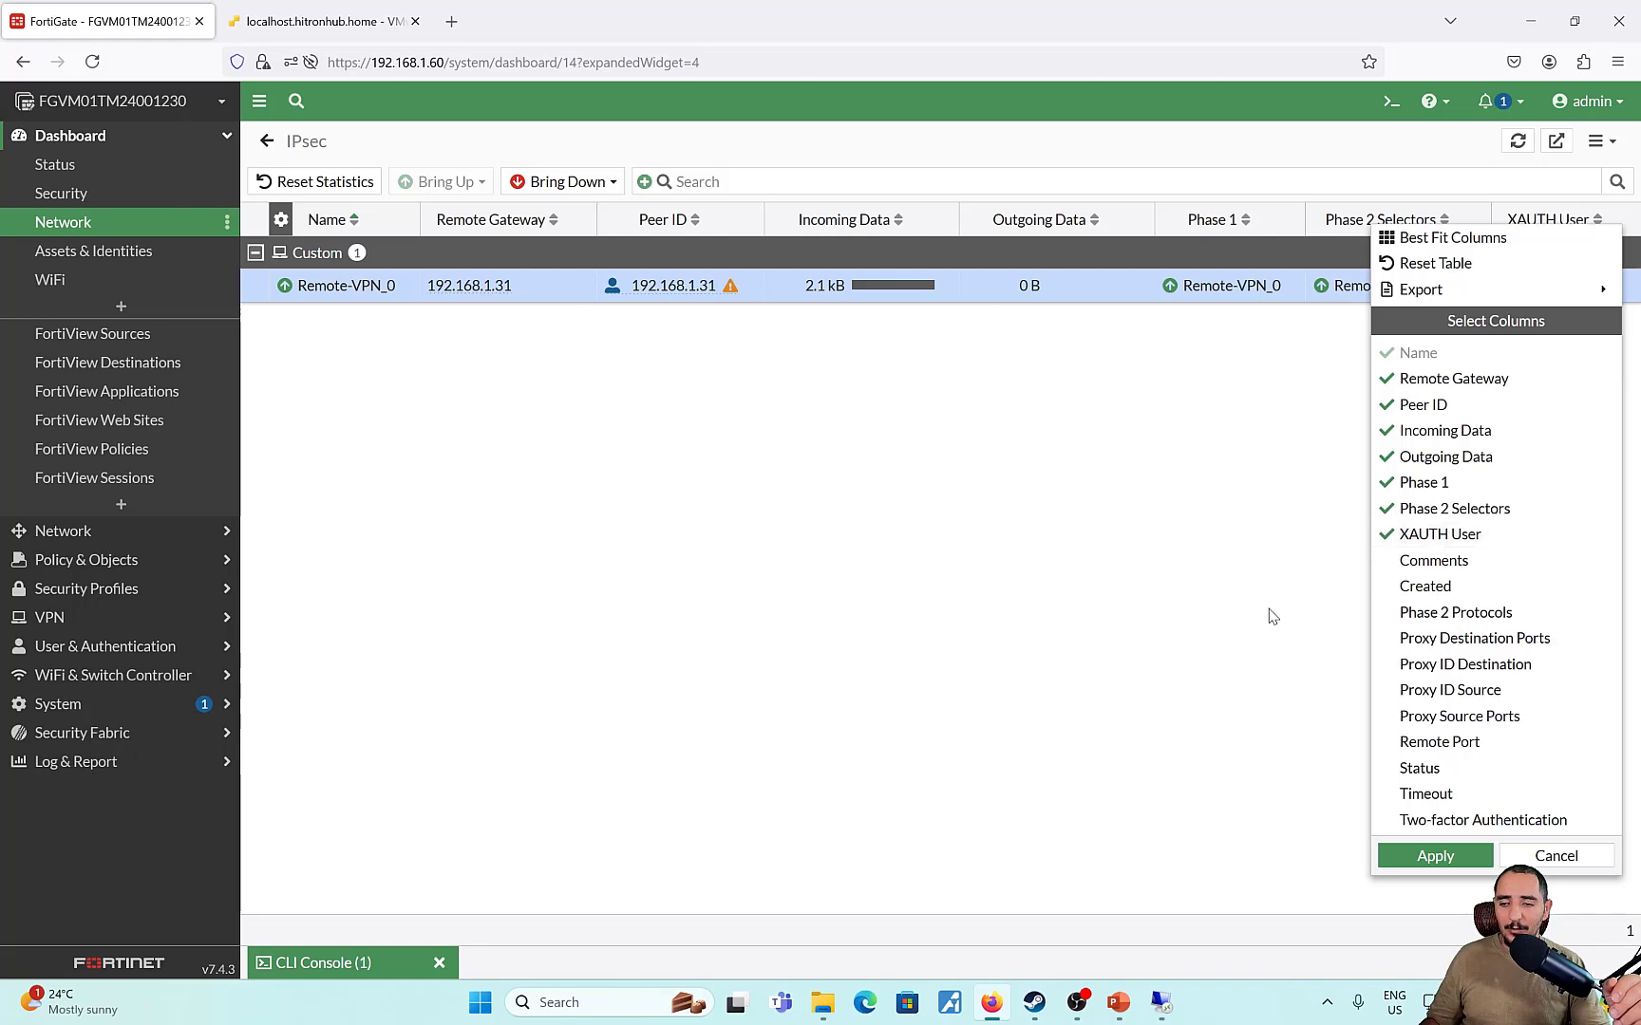
click(1113, 577)
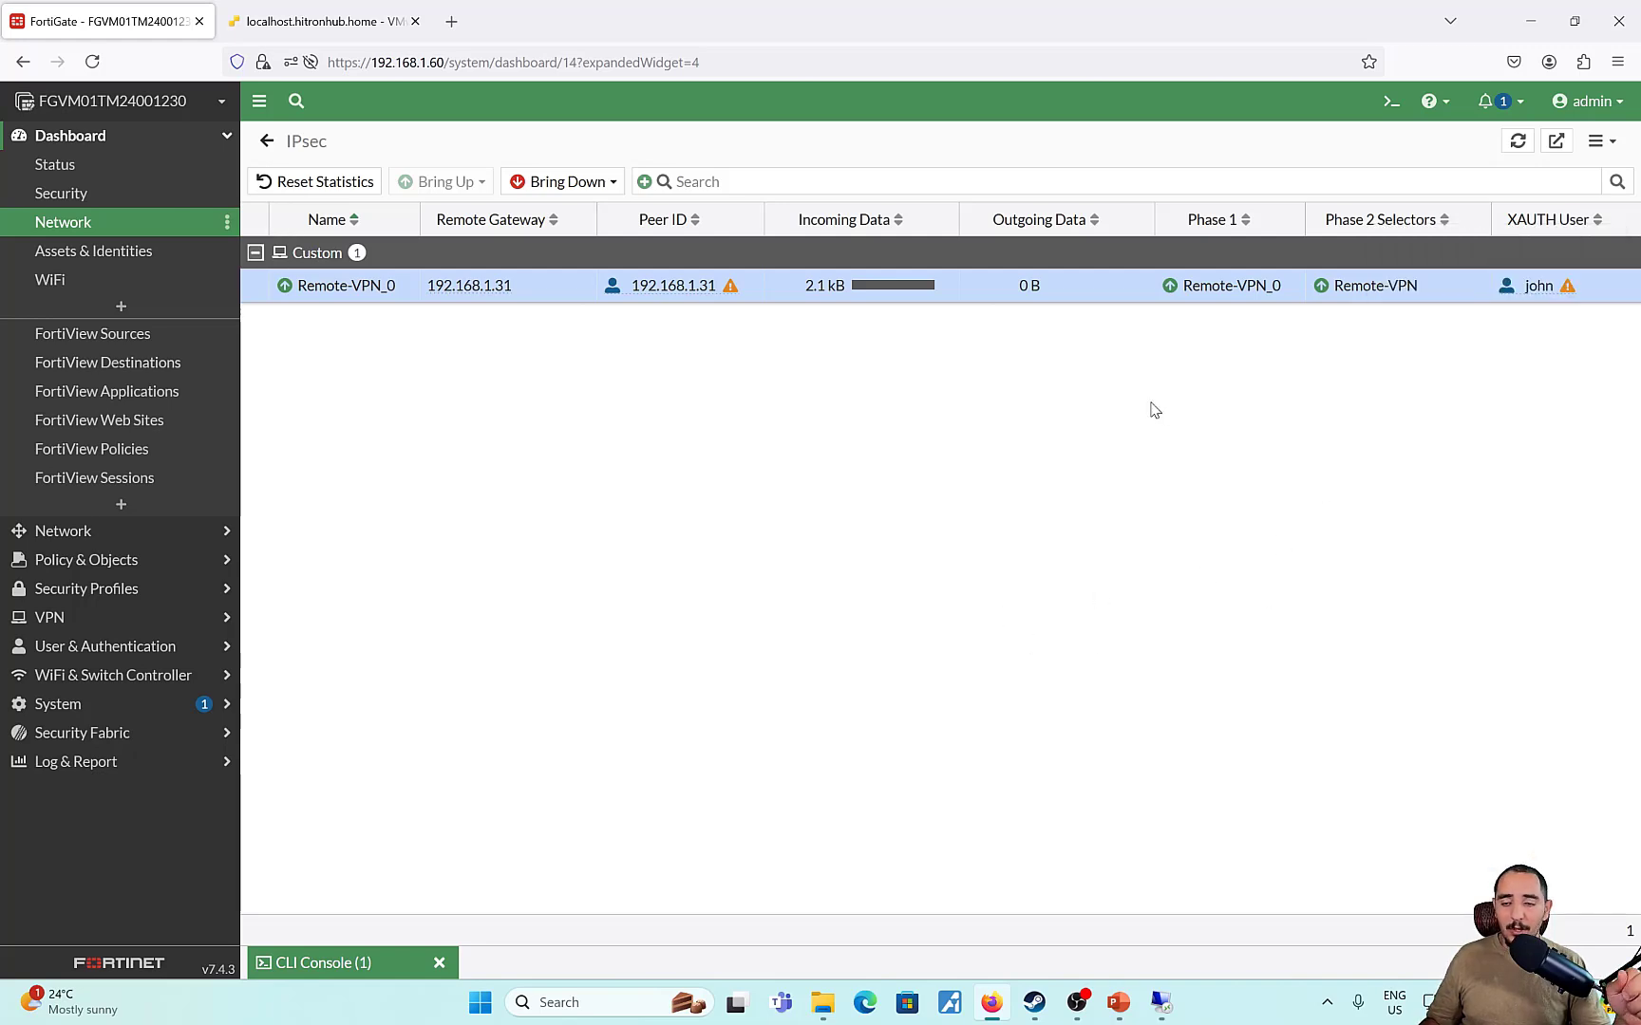